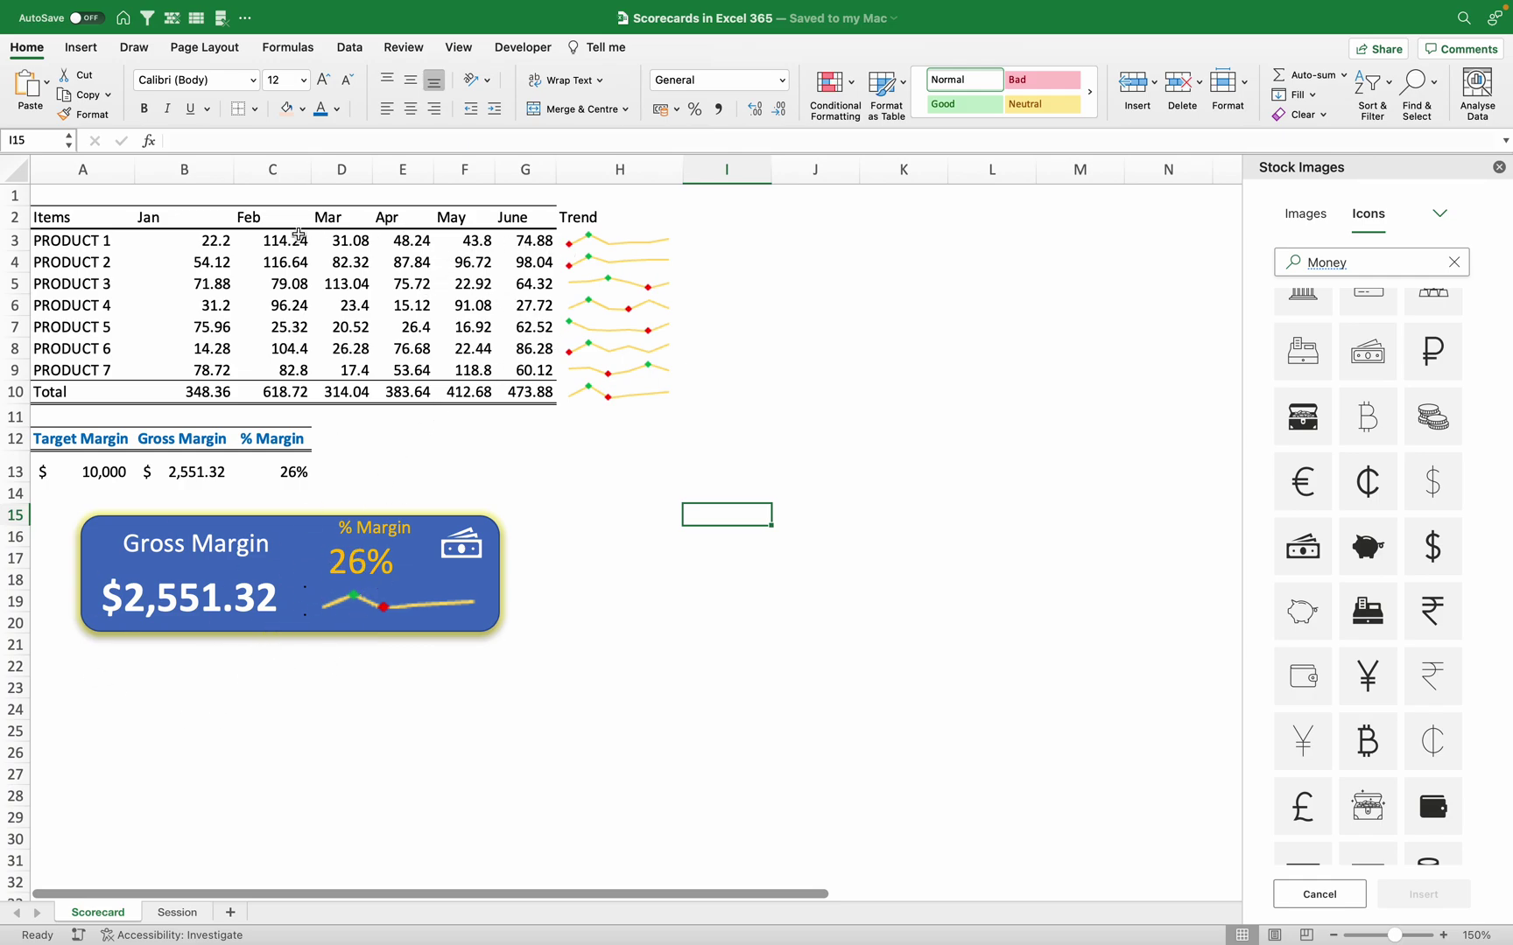
{"action": "left_click_drag", "start_coordinate": [206, 247], "coordinate": [505, 362]}
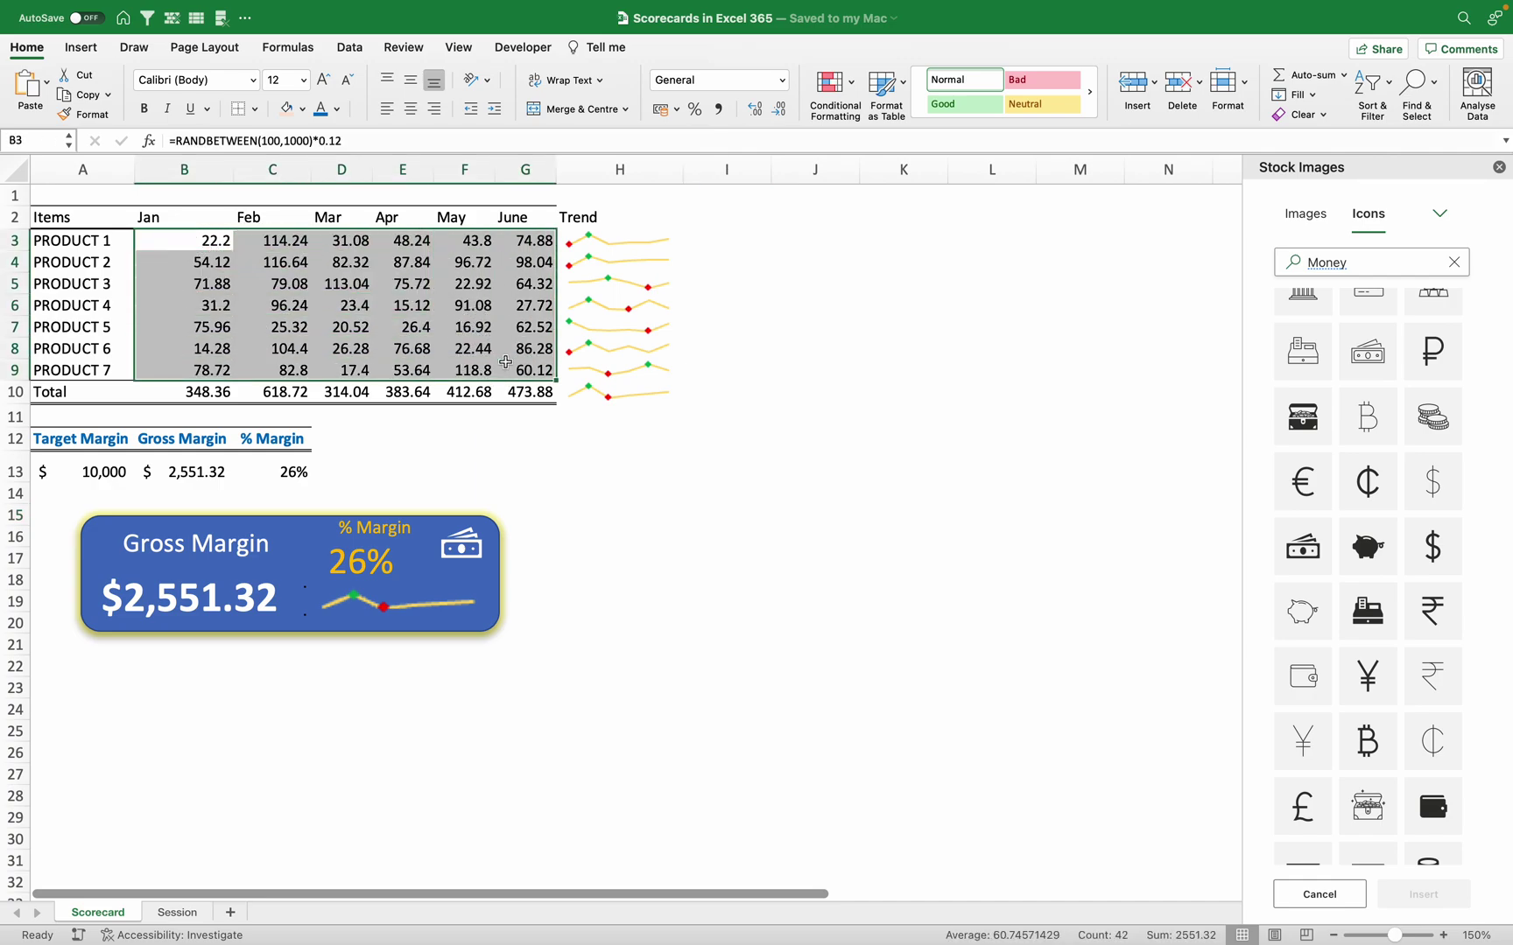
{"action": "left_click", "coordinate": [440, 314]}
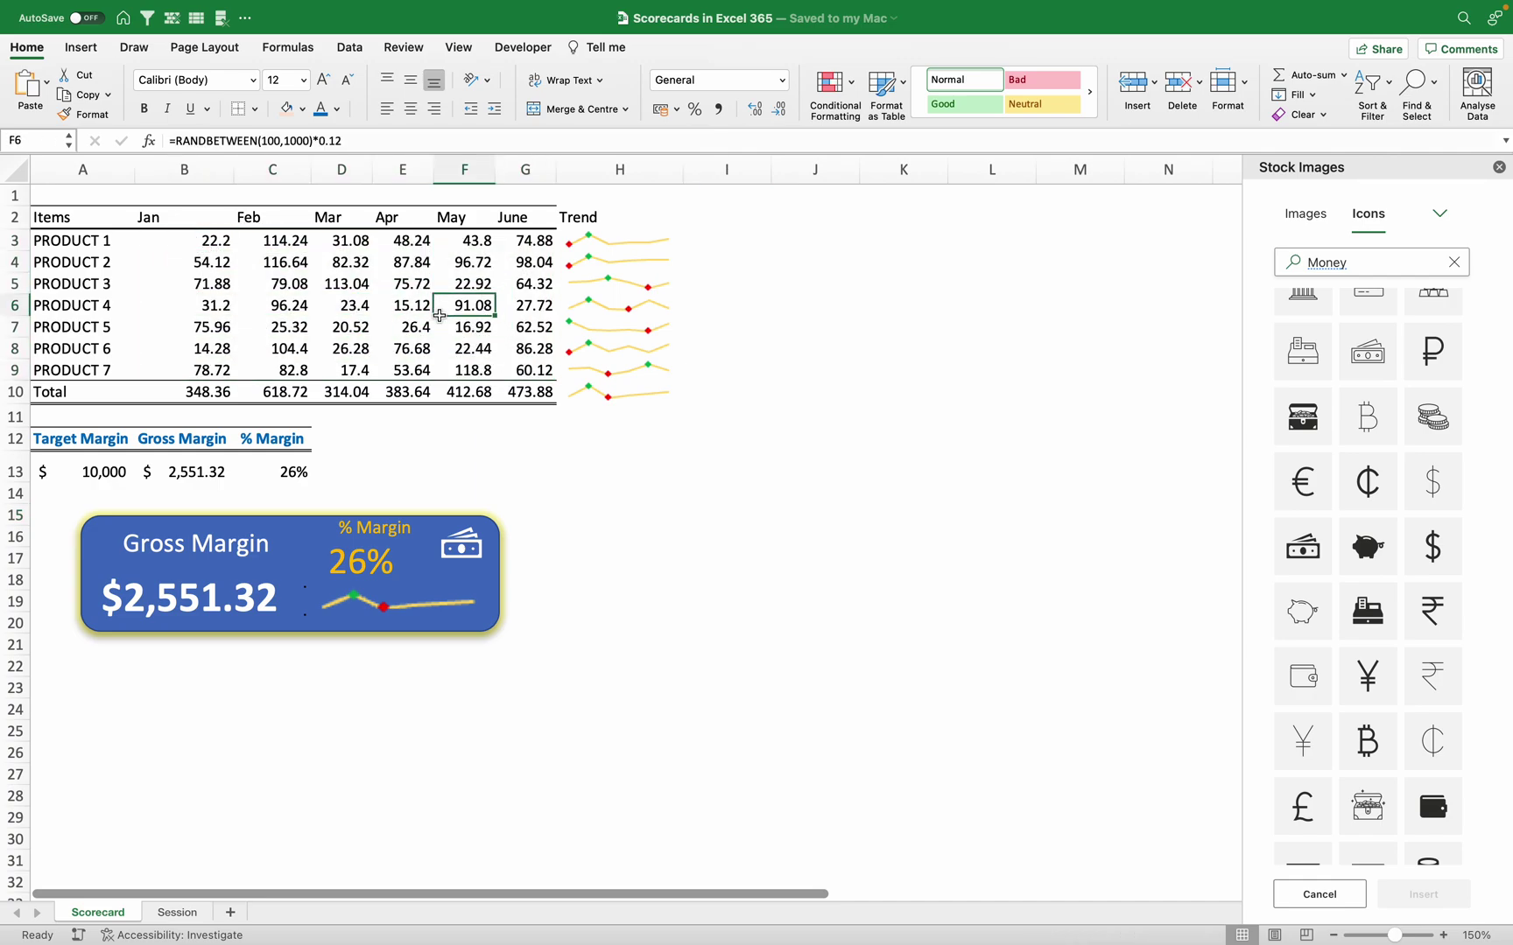
{"action": "left_click", "coordinate": [610, 230]}
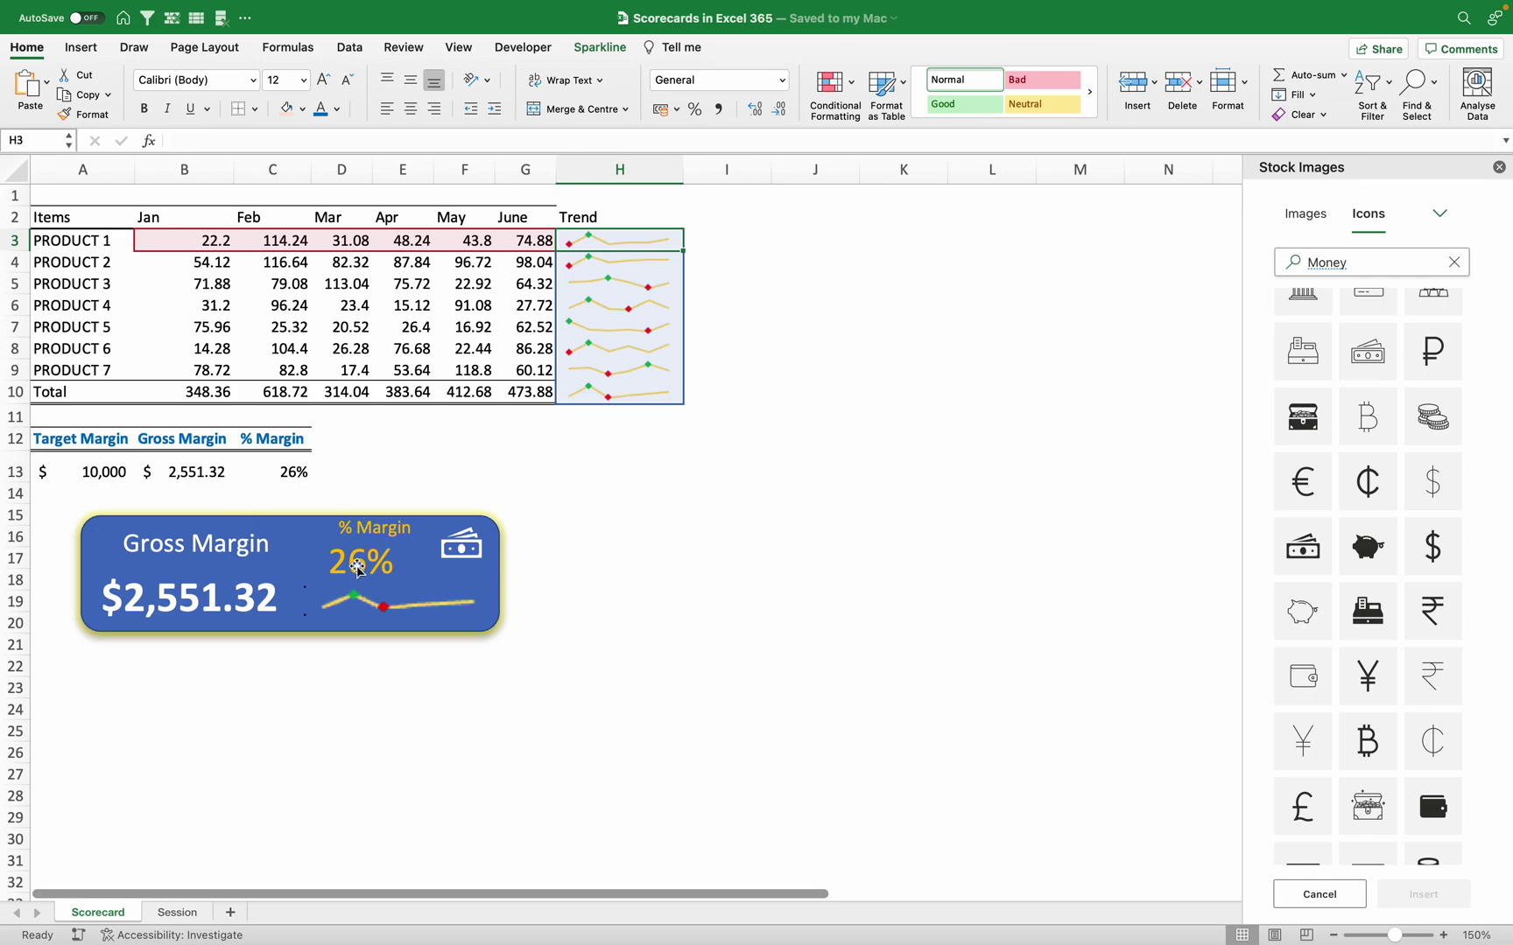
Move the Gross Margin scorecard group slightly left and down, so that it sits just below the margin table
{"action": "left_click_drag", "start_coordinate": [488, 628], "coordinate": [457, 616]}
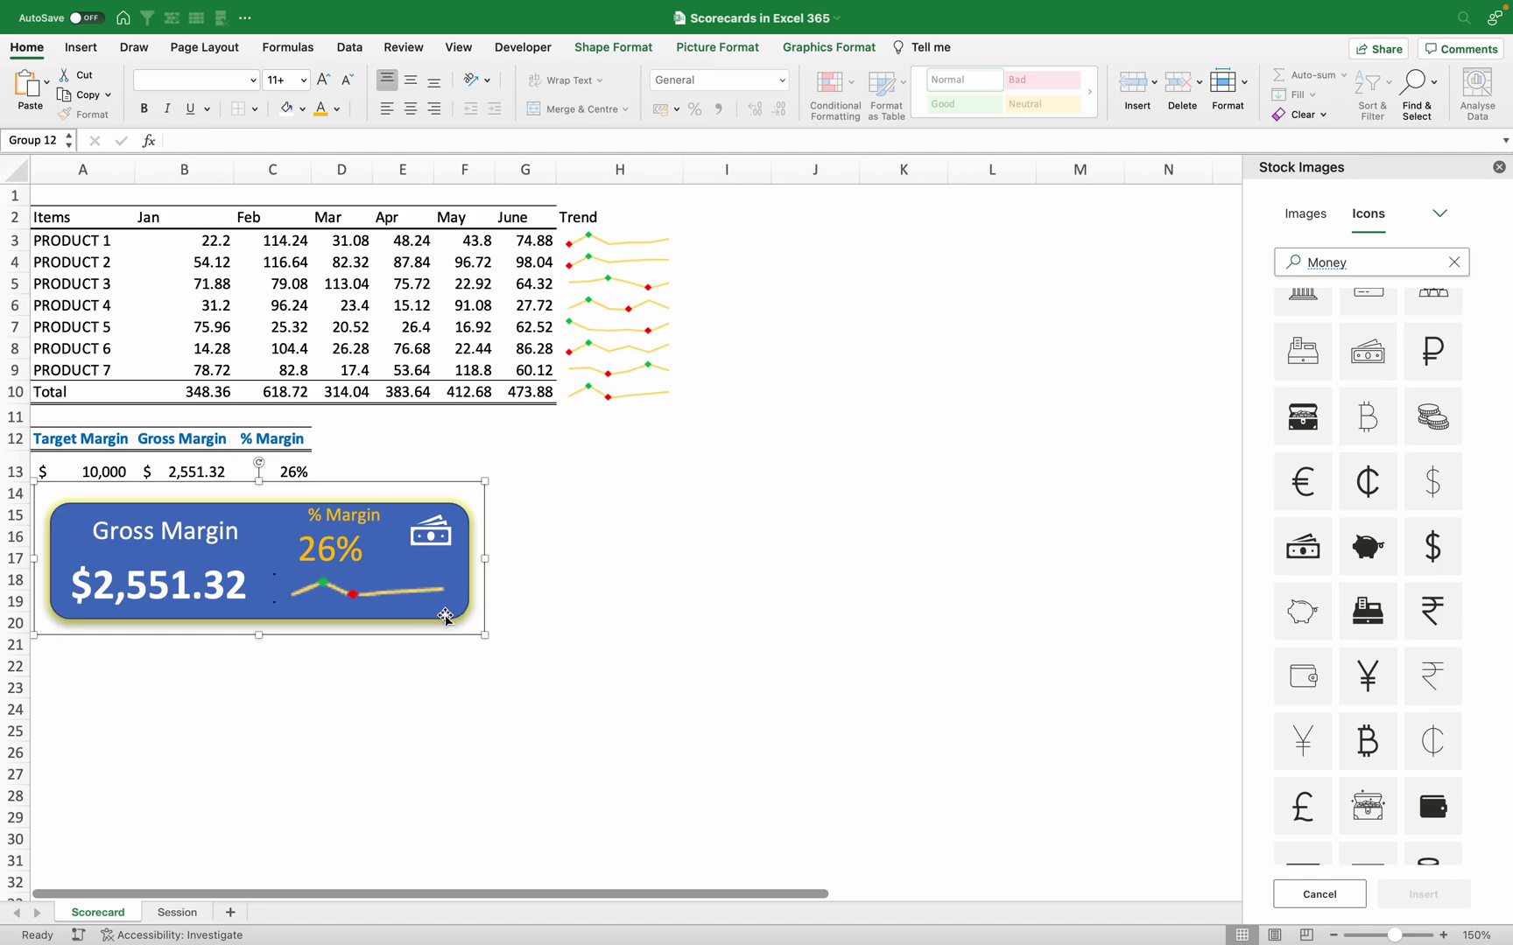
{"action": "left_click_drag", "start_coordinate": [445, 617], "coordinate": [445, 644]}
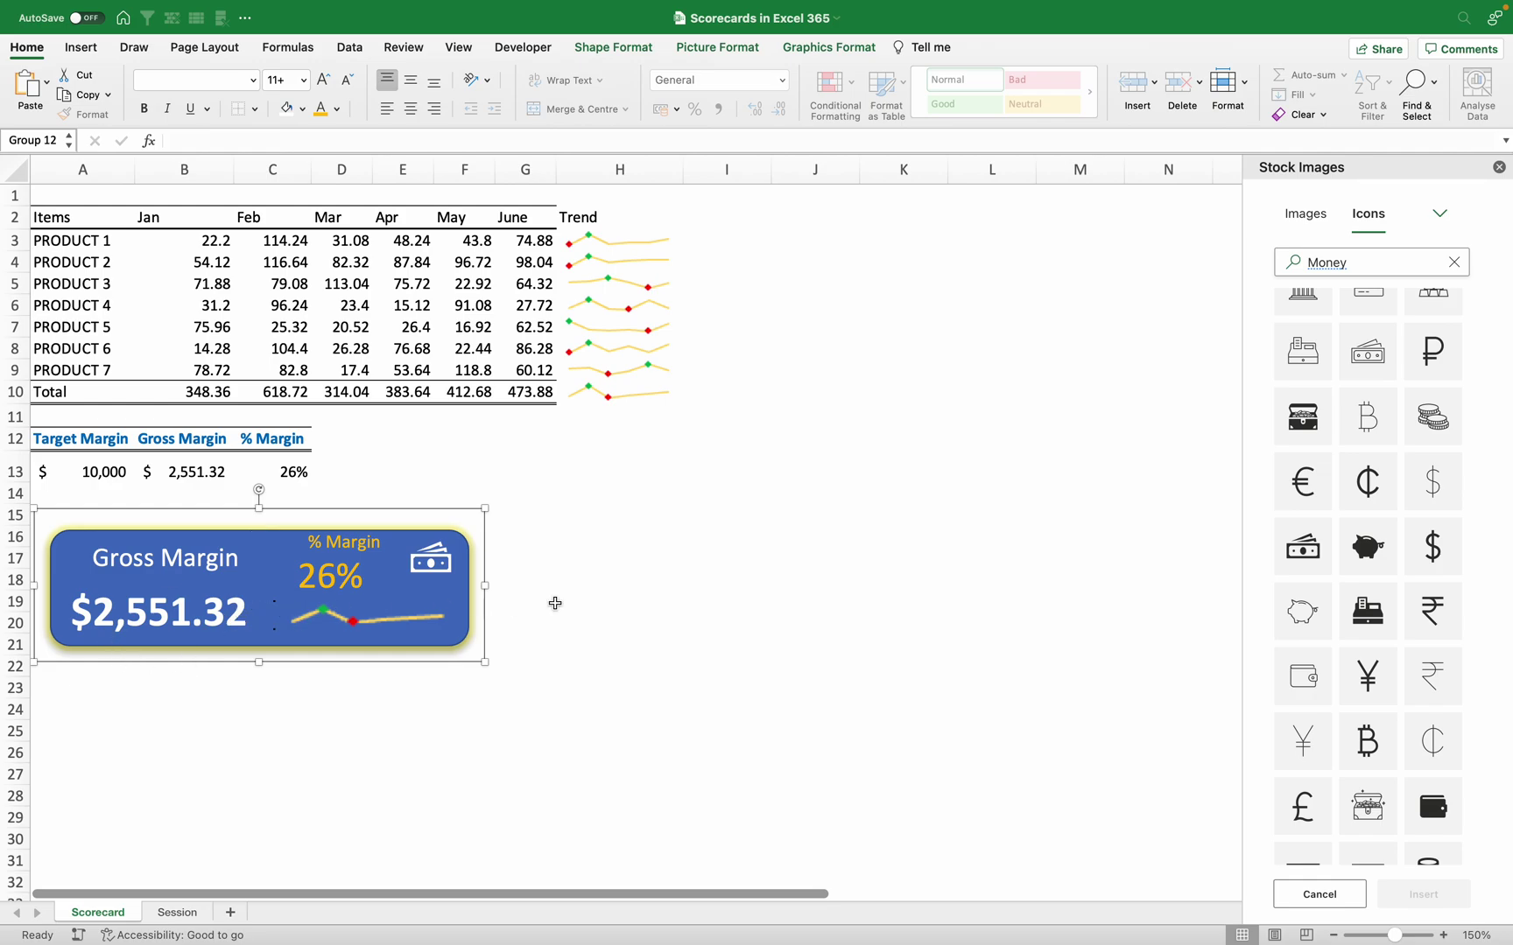
{"action": "left_click", "coordinate": [593, 600]}
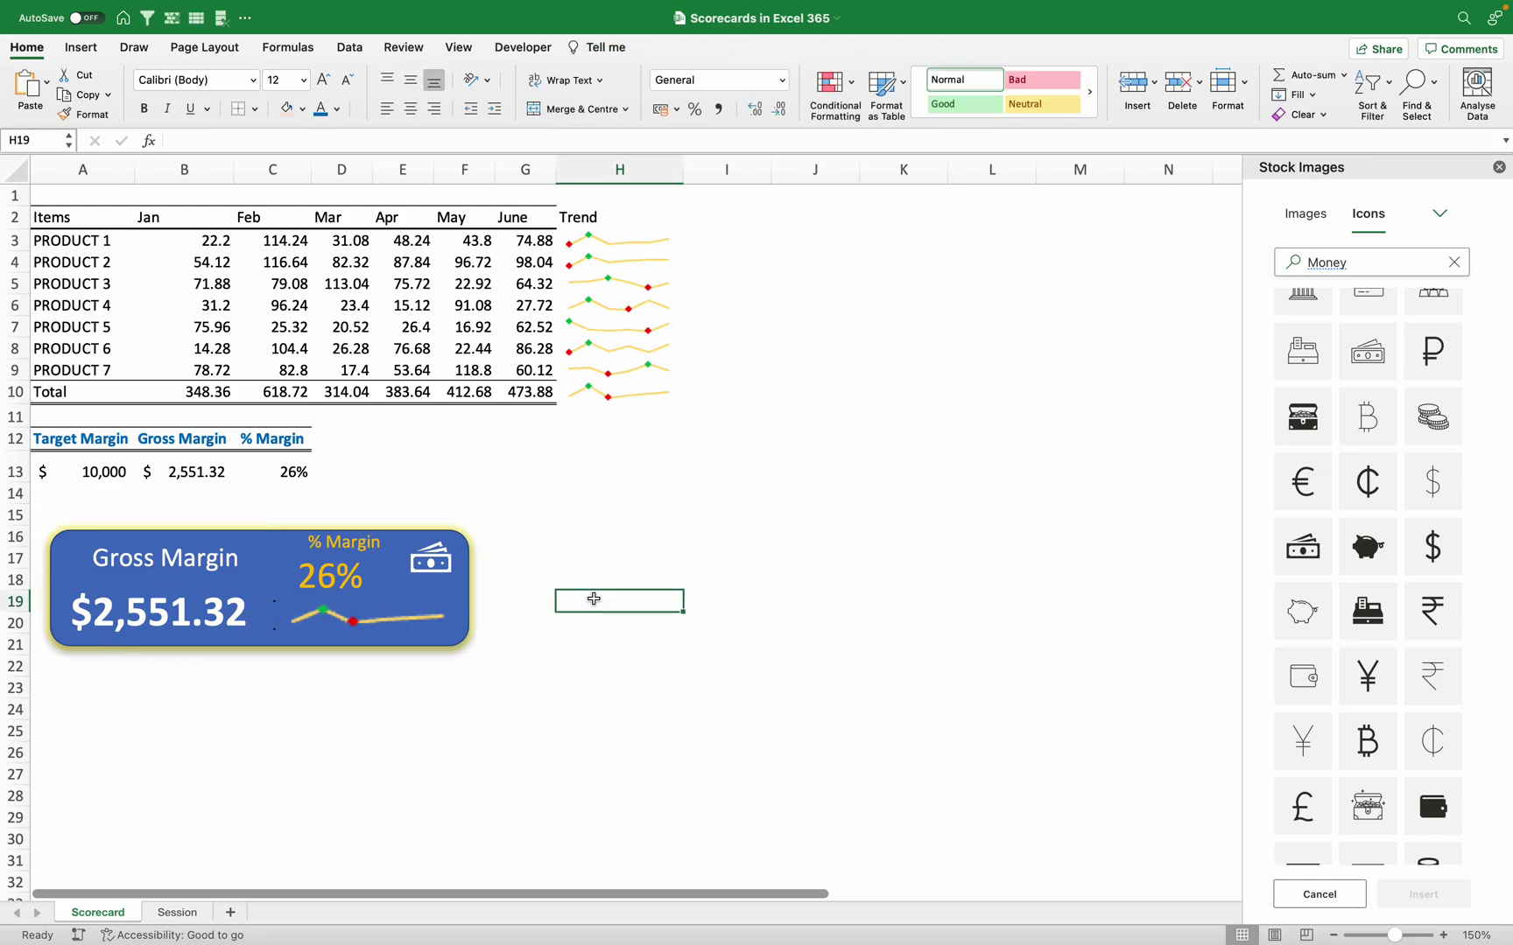
On the Session sheet, enter =RANDBETWEEN(100,1000) in cell B3 for PRODUCT 1 in January
{"action": "left_click", "coordinate": [176, 912]}
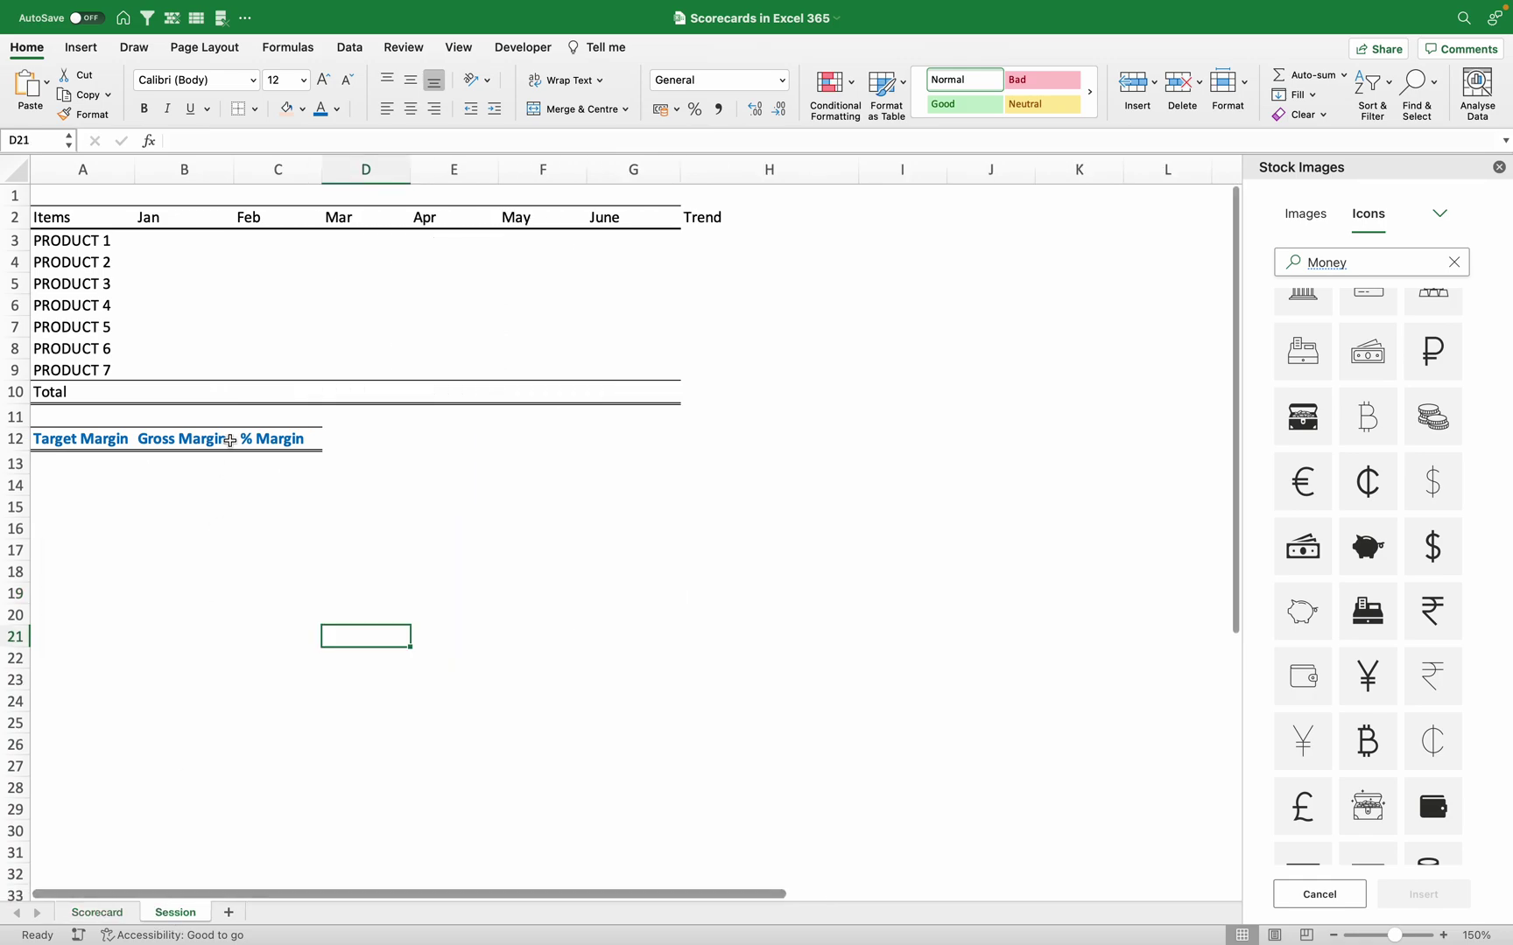
{"action": "left_click_drag", "start_coordinate": [149, 242], "coordinate": [613, 372]}
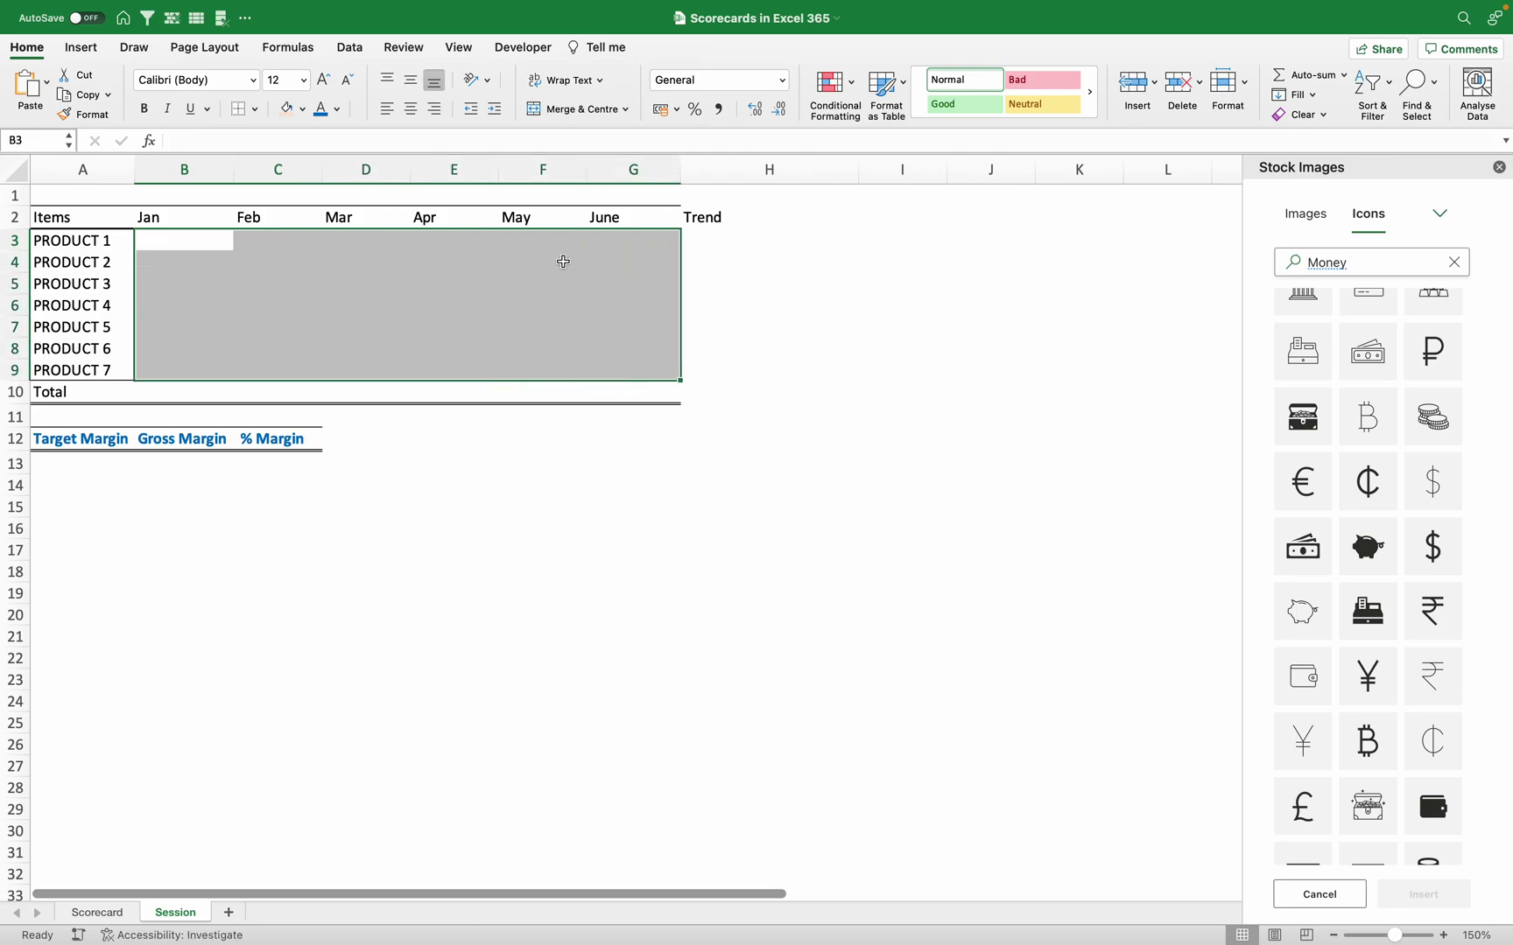
{"action": "left_click", "coordinate": [173, 240]}
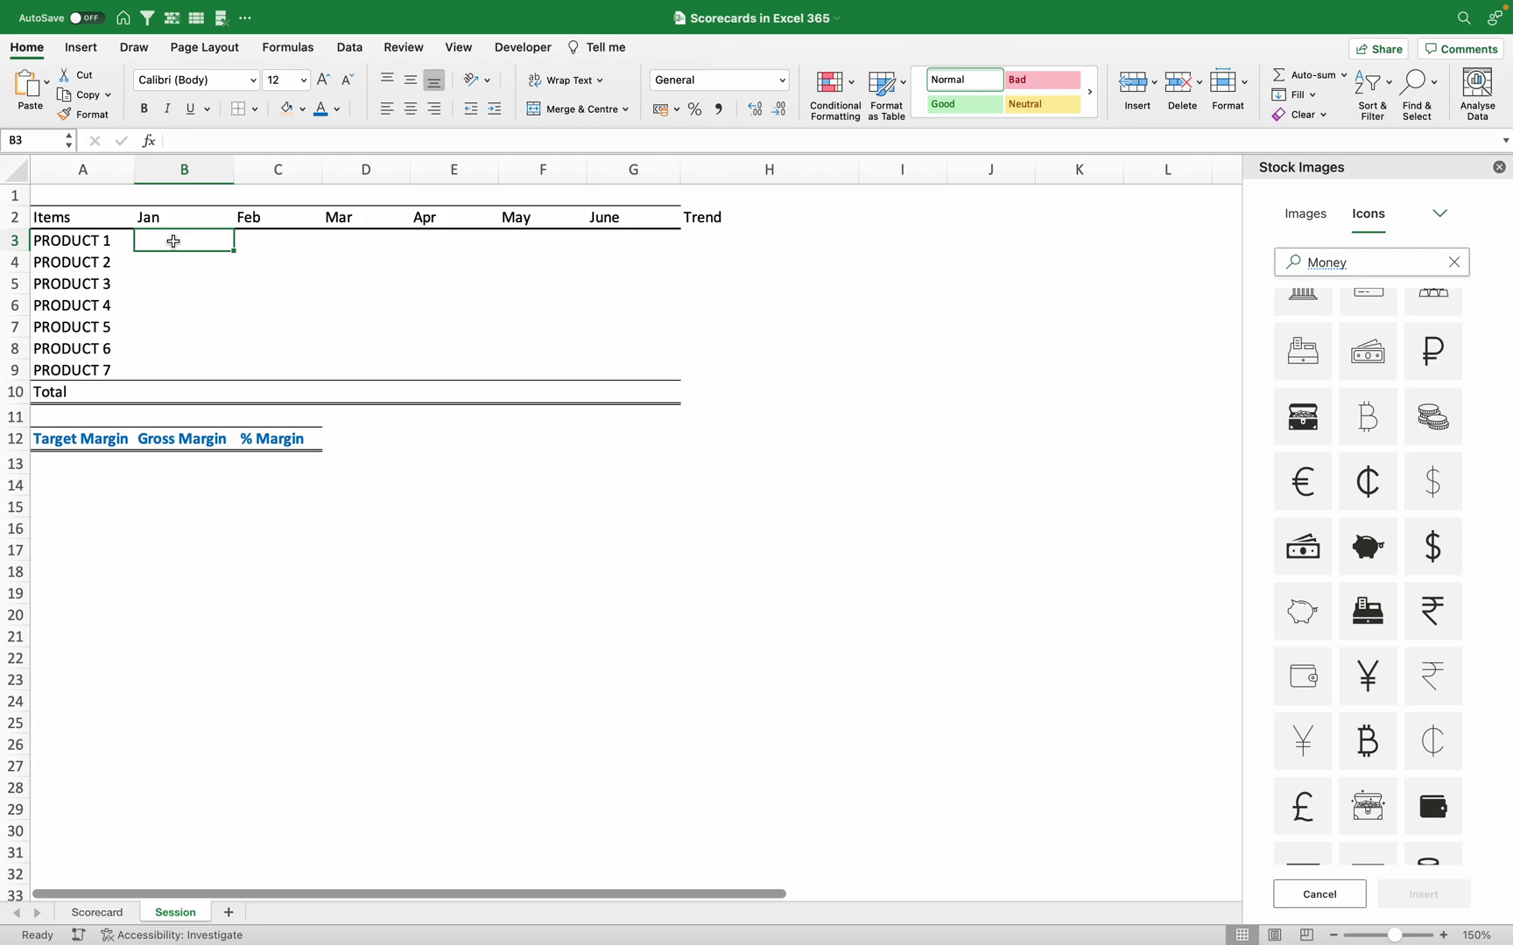
{"action": "type", "text": "="}
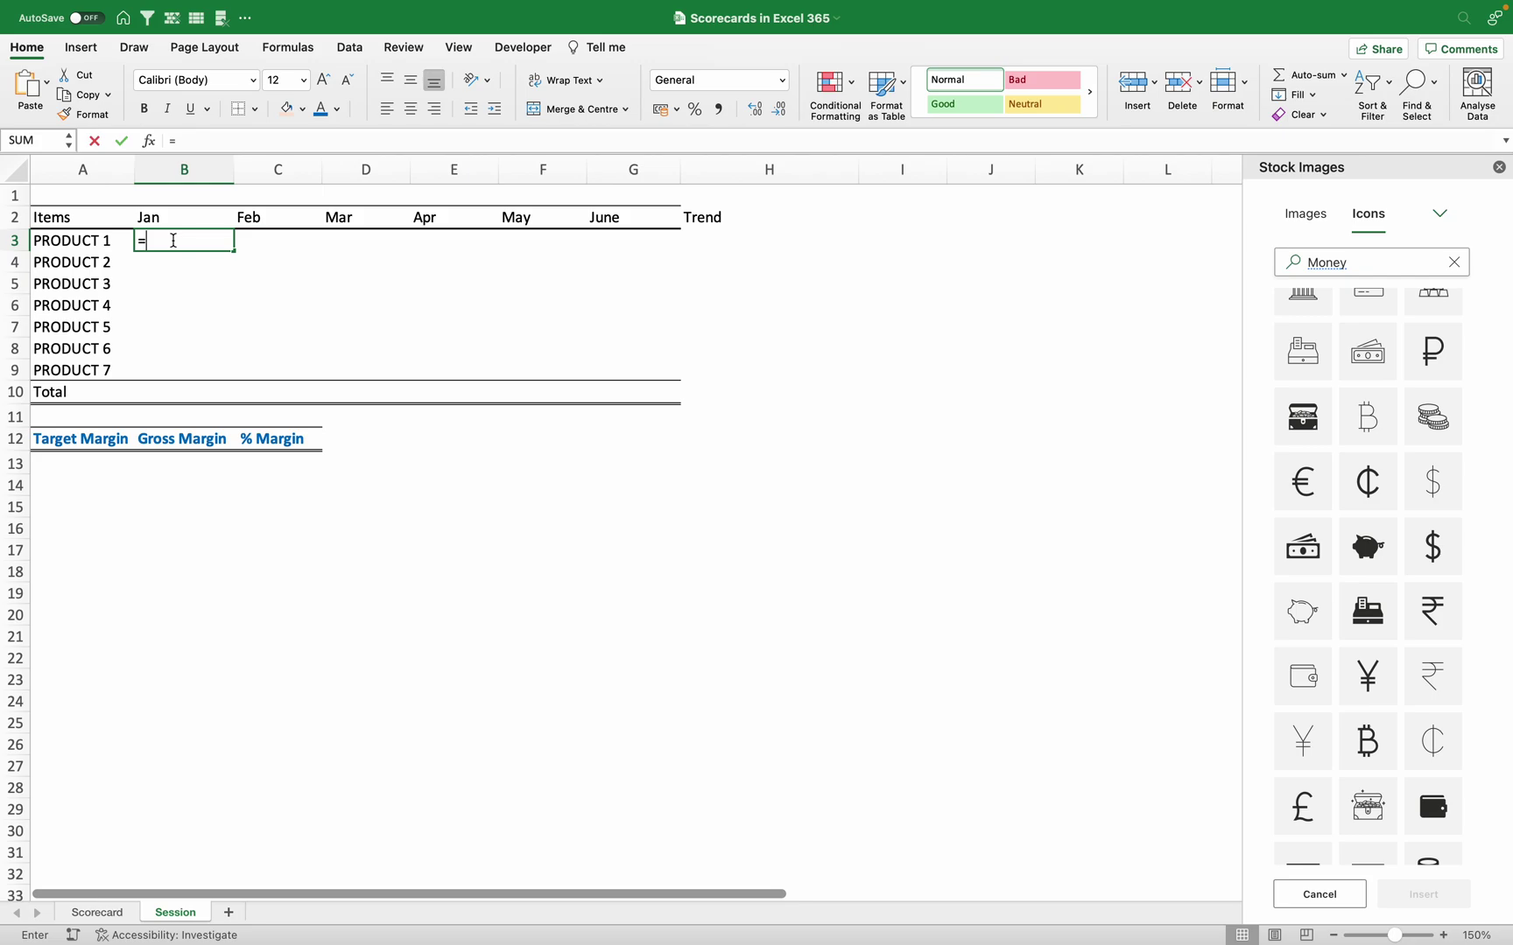
{"action": "type", "text": "rand"}
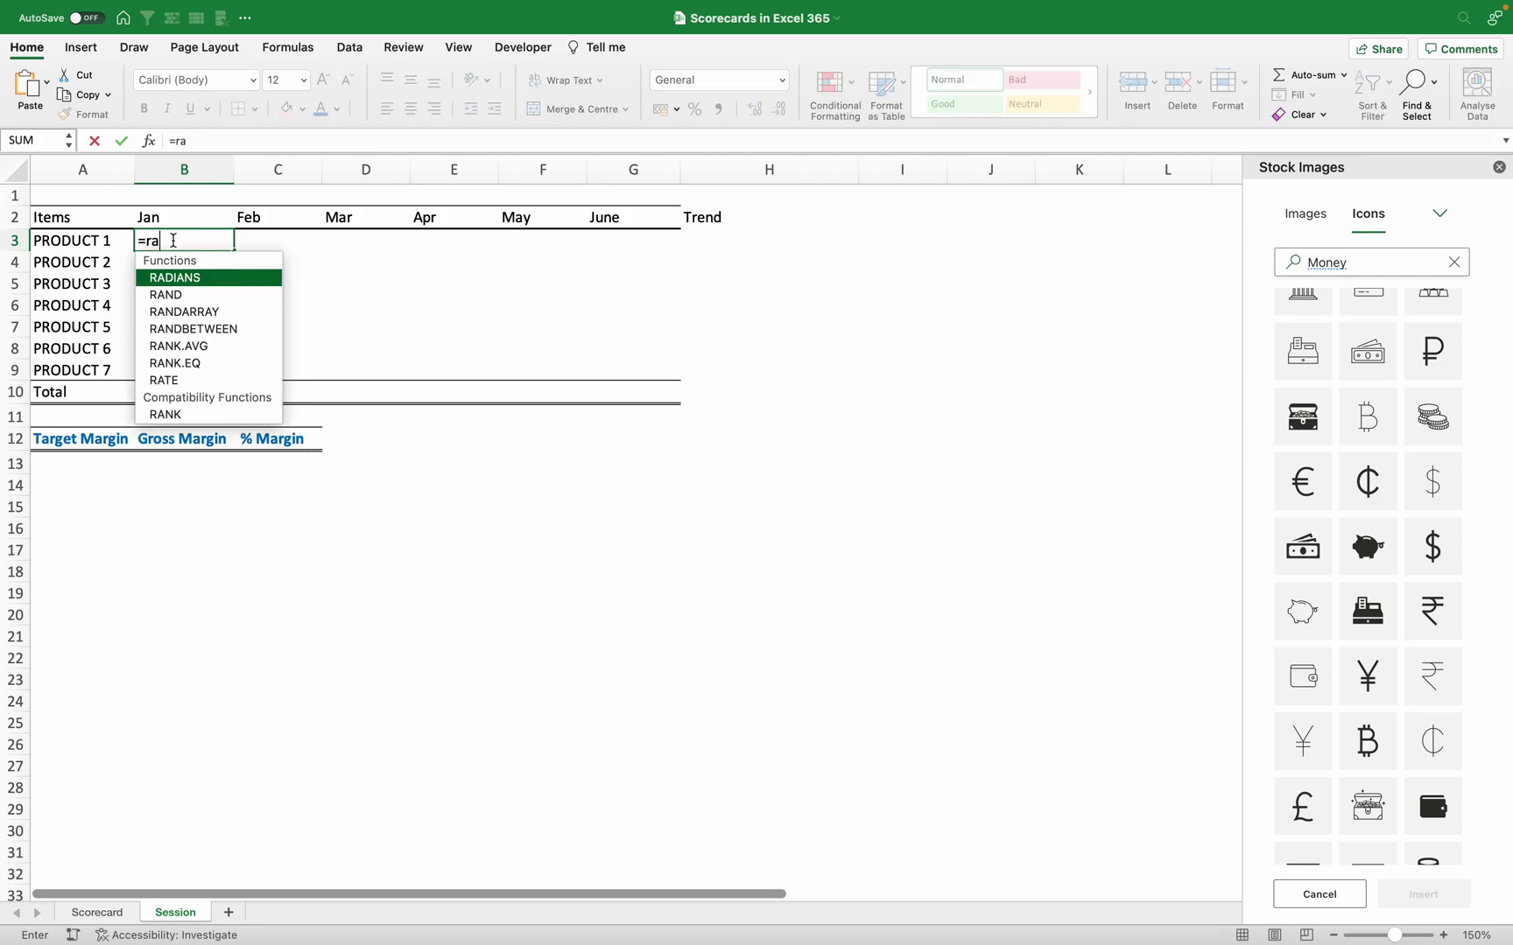
{"action": "key", "text": "Down"}
{"action": "key", "text": "Down"}
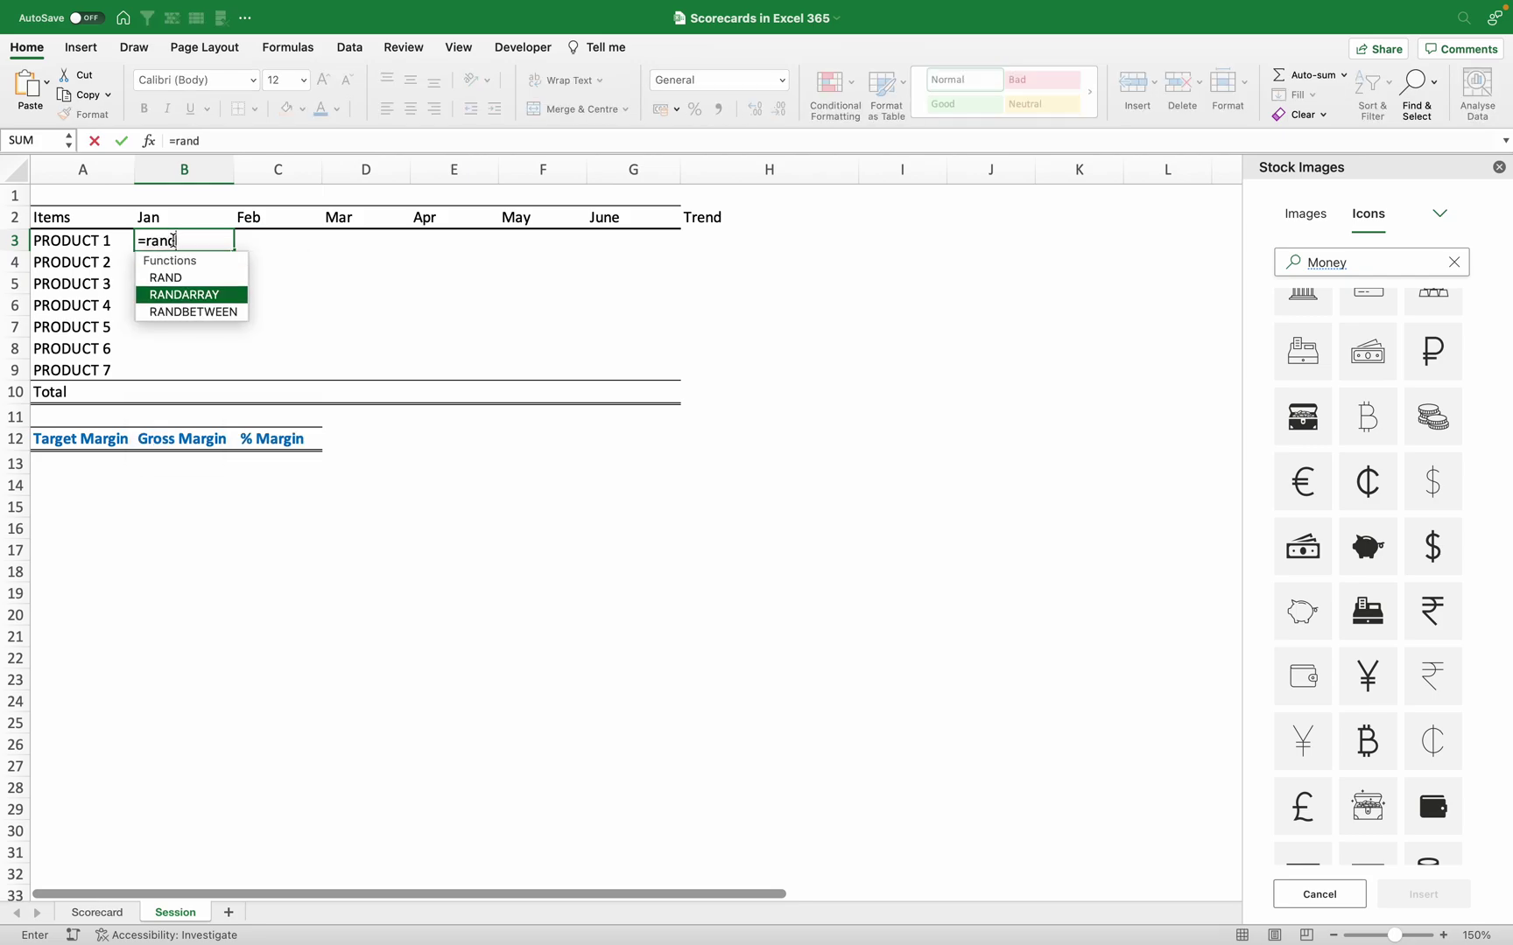
{"action": "key", "text": "Tab"}
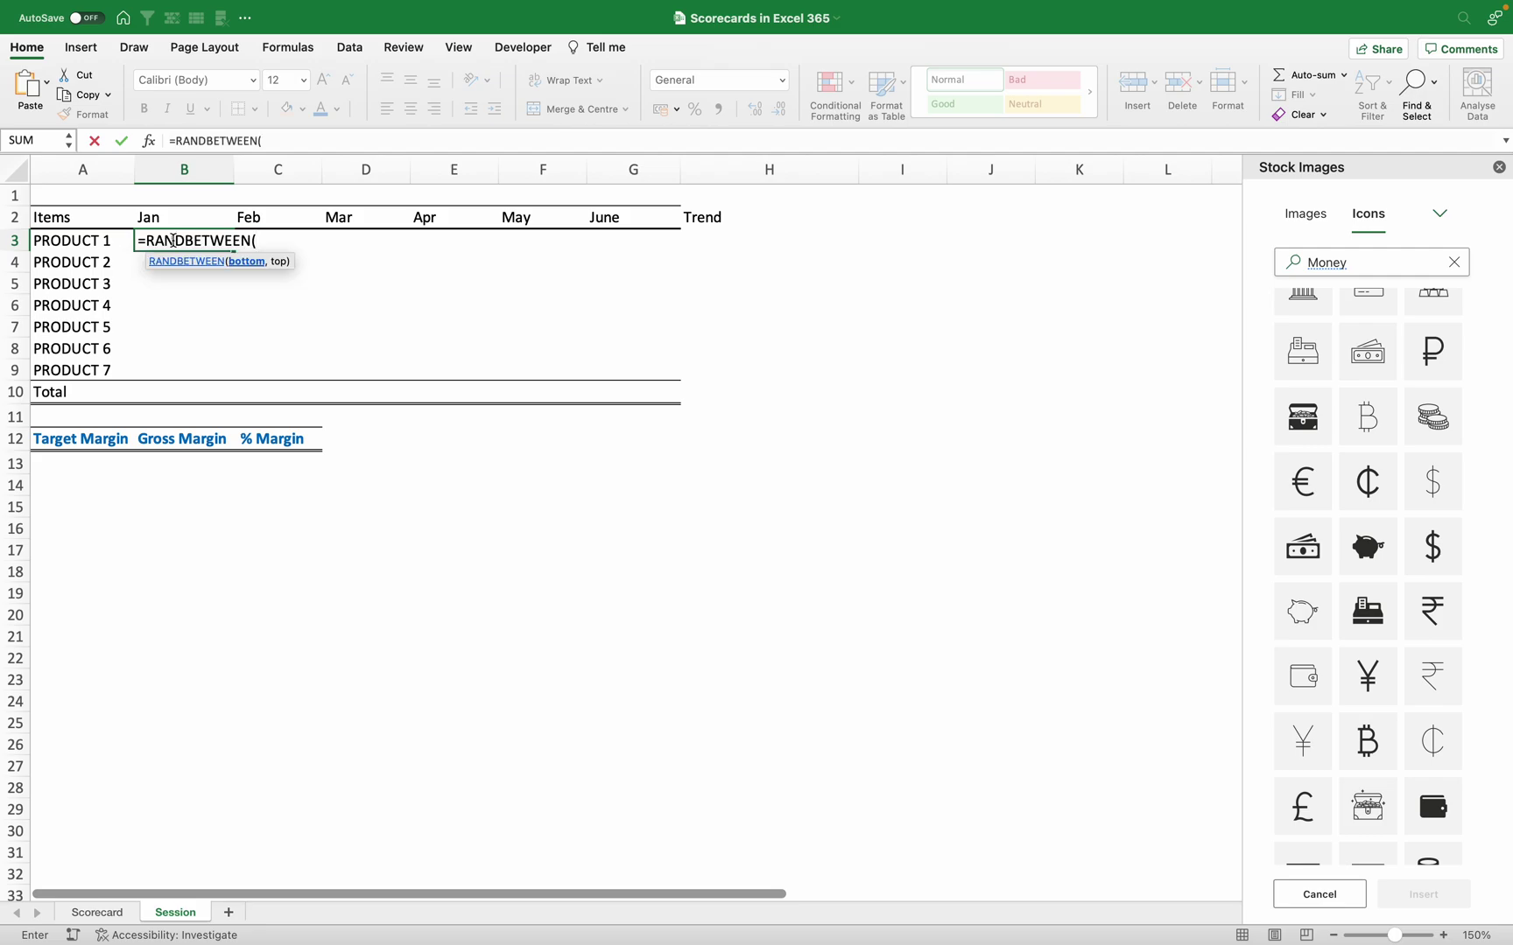
{"action": "type", "text": "100,1000"}
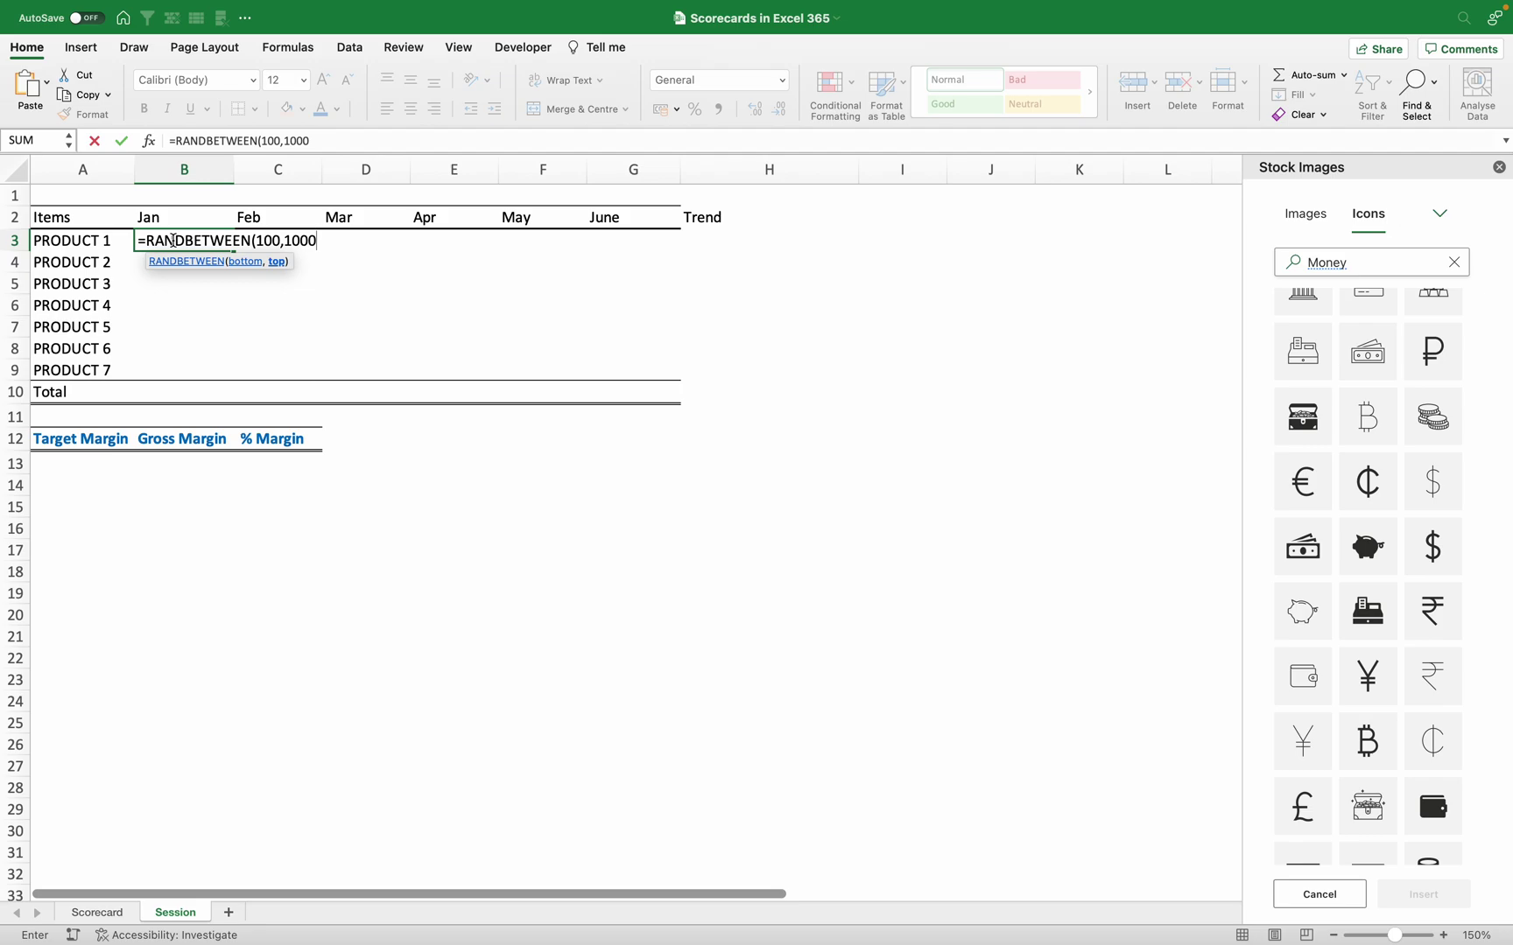
{"action": "type", "text": ")"}
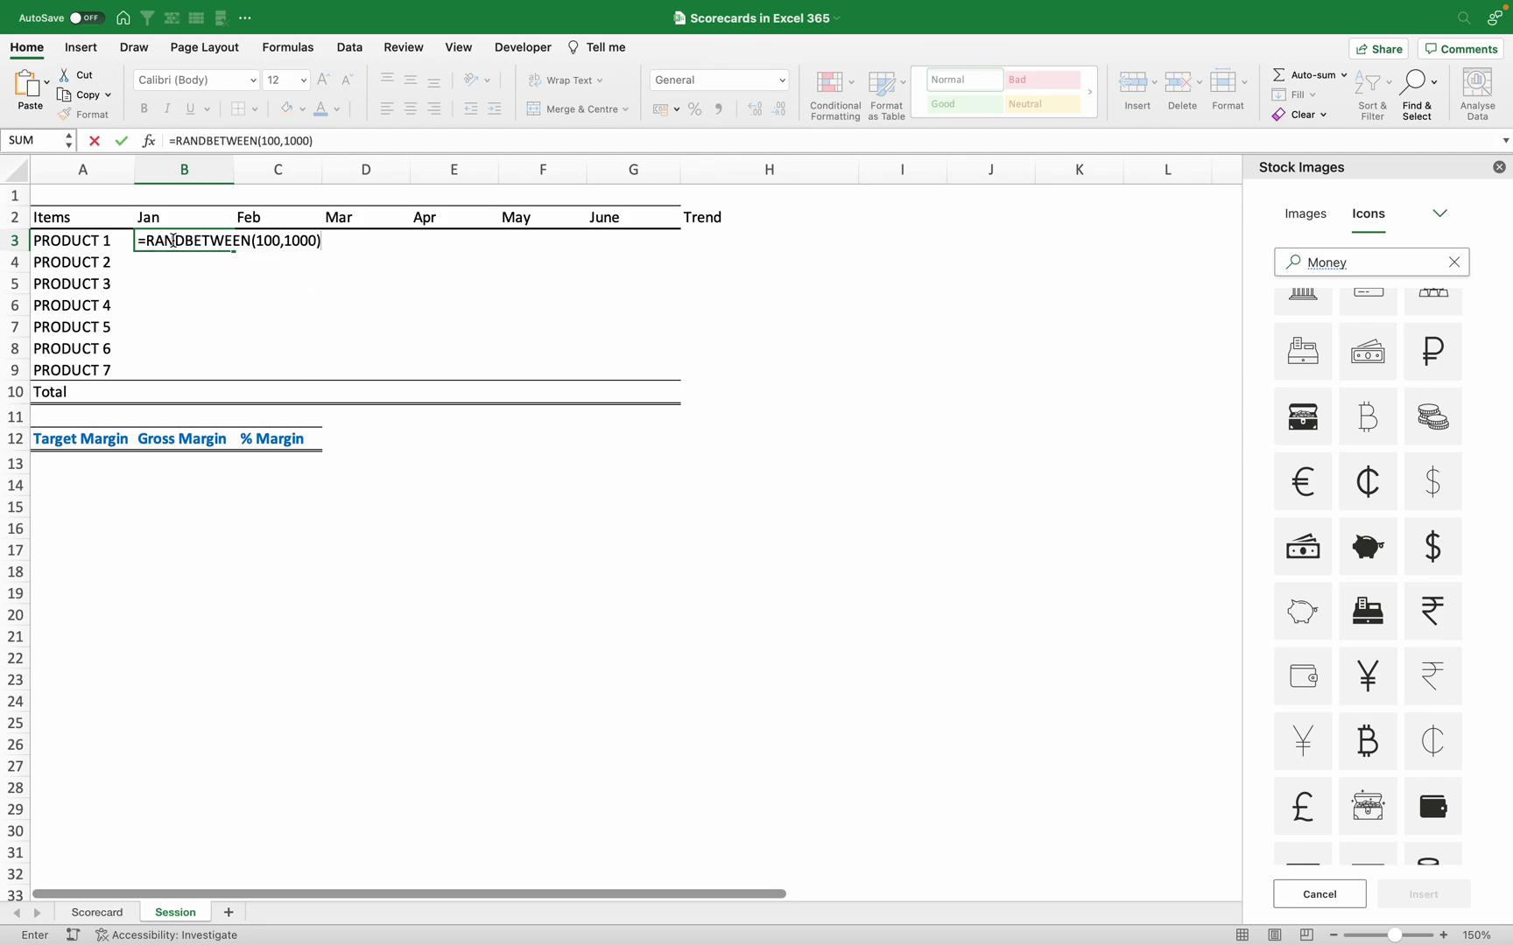
{"action": "key", "text": "Return"}
Extend the random-number formula in B3 by multiplying it by 0.12
{"action": "left_click", "coordinate": [221, 245]}
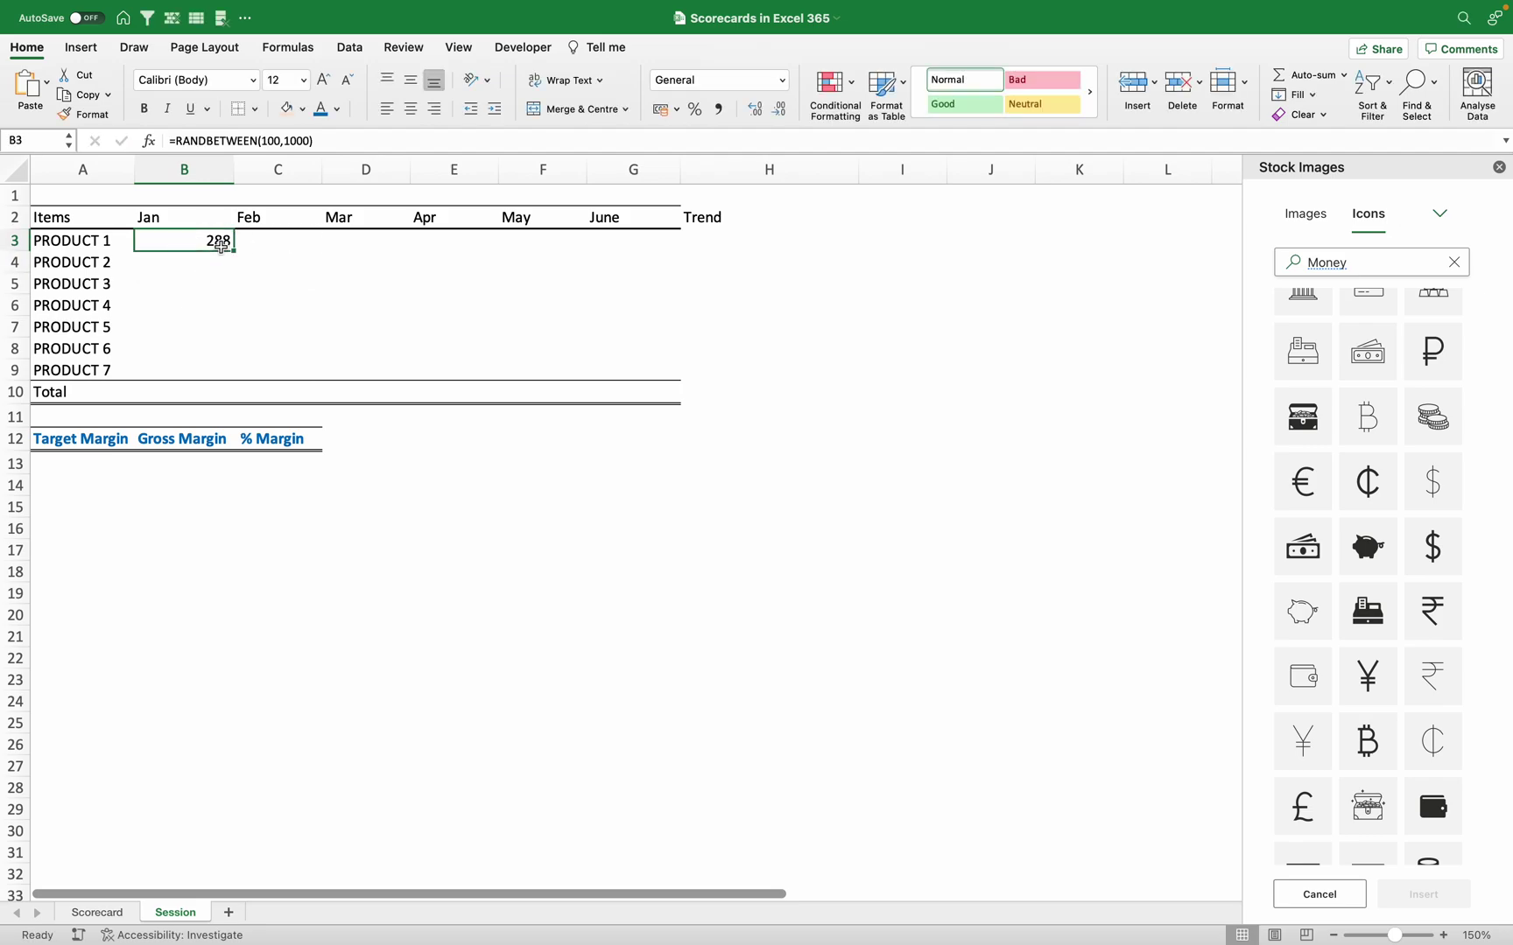
{"action": "left_click", "coordinate": [327, 141]}
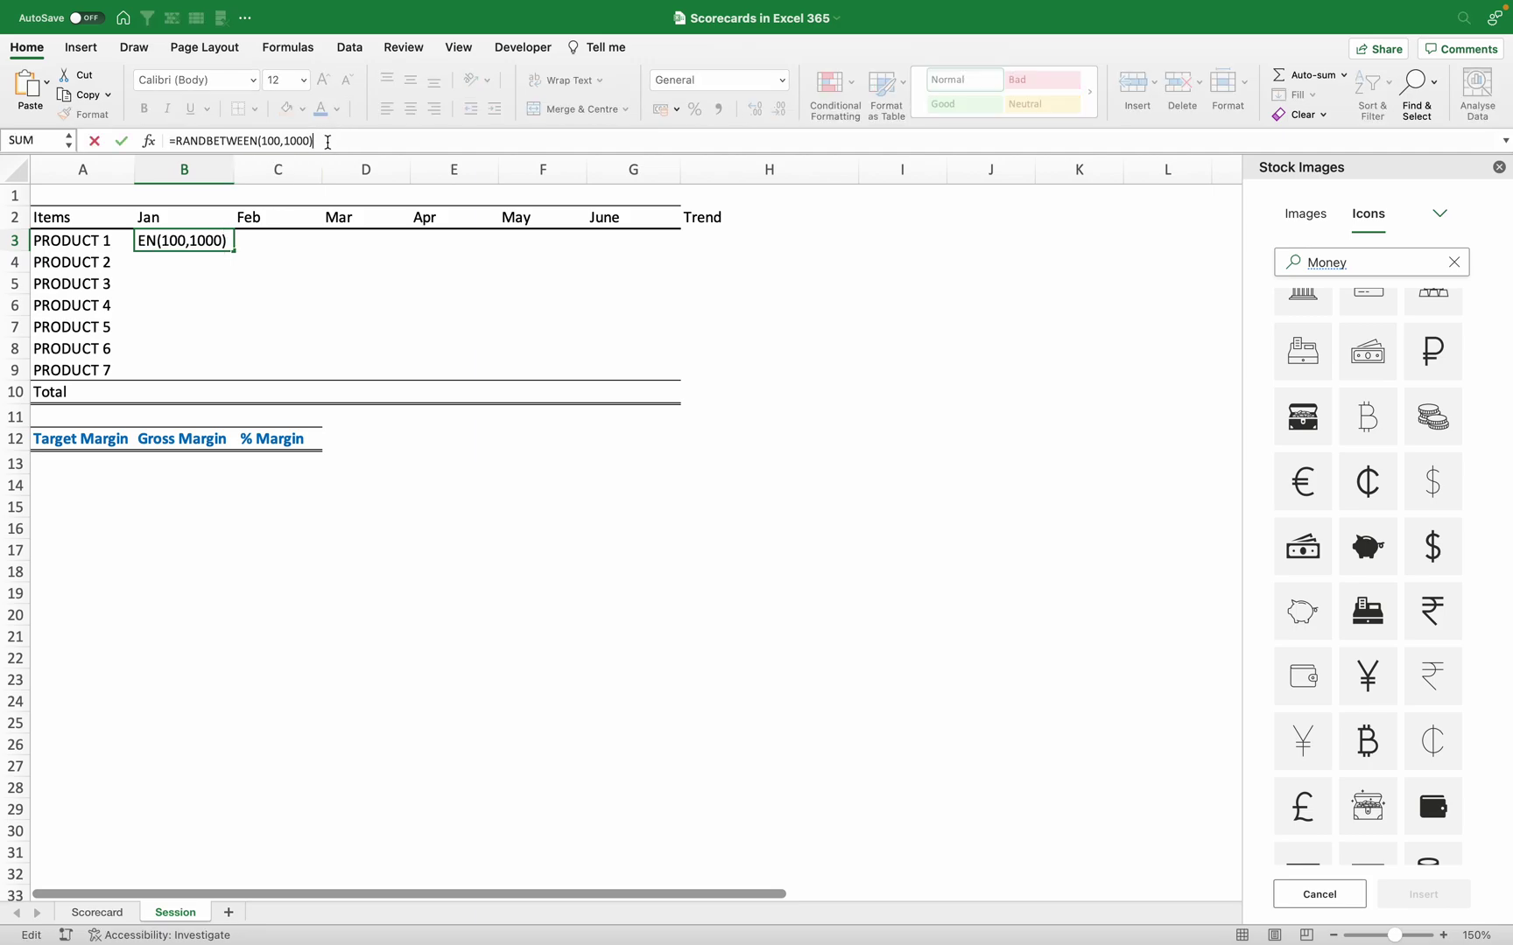
{"action": "type", "text": "*"}
{"action": "key", "text": "Return"}
Copy the formula in B3 and paste it as formulas only across B3:G9 for all products and months
{"action": "left_click", "coordinate": [195, 240]}
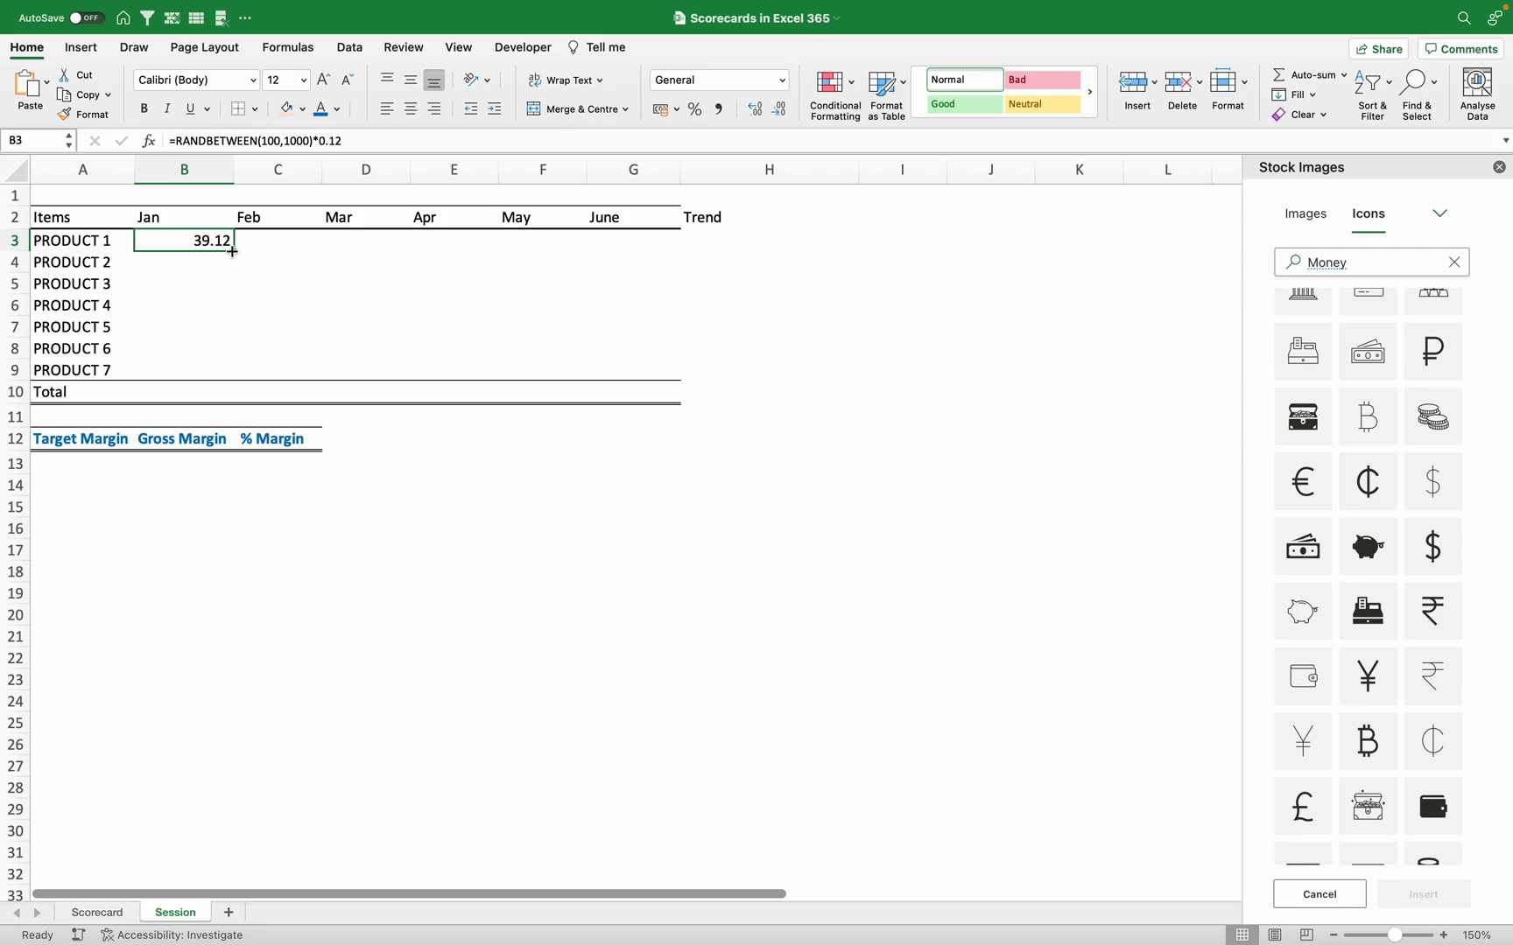
{"action": "key", "text": "super+c"}
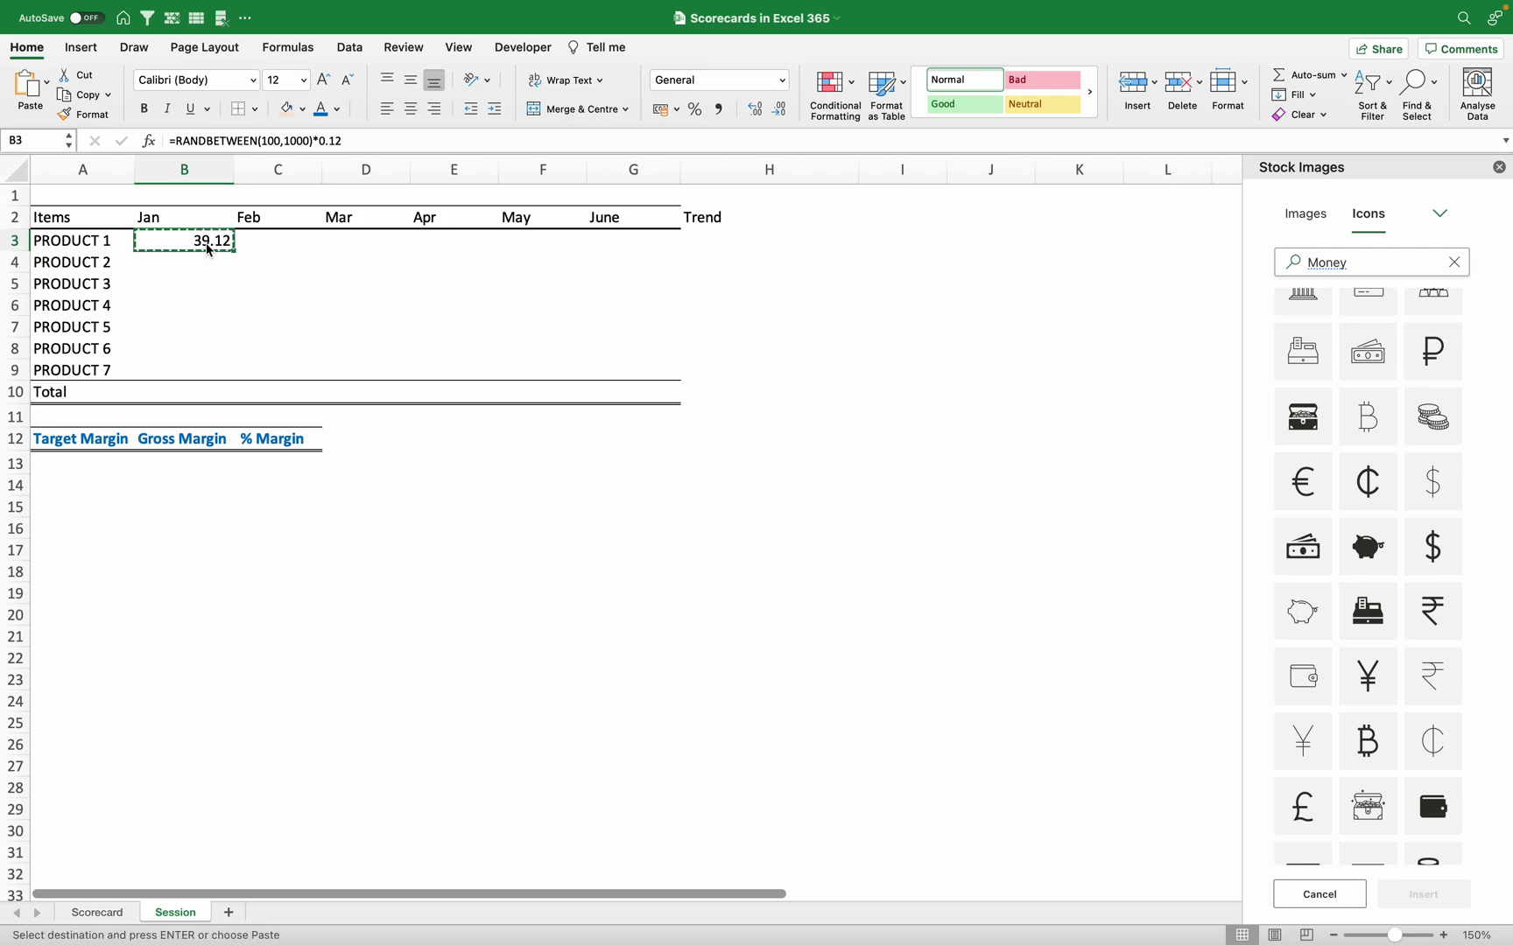
{"action": "left_click_drag", "start_coordinate": [228, 244], "coordinate": [597, 371]}
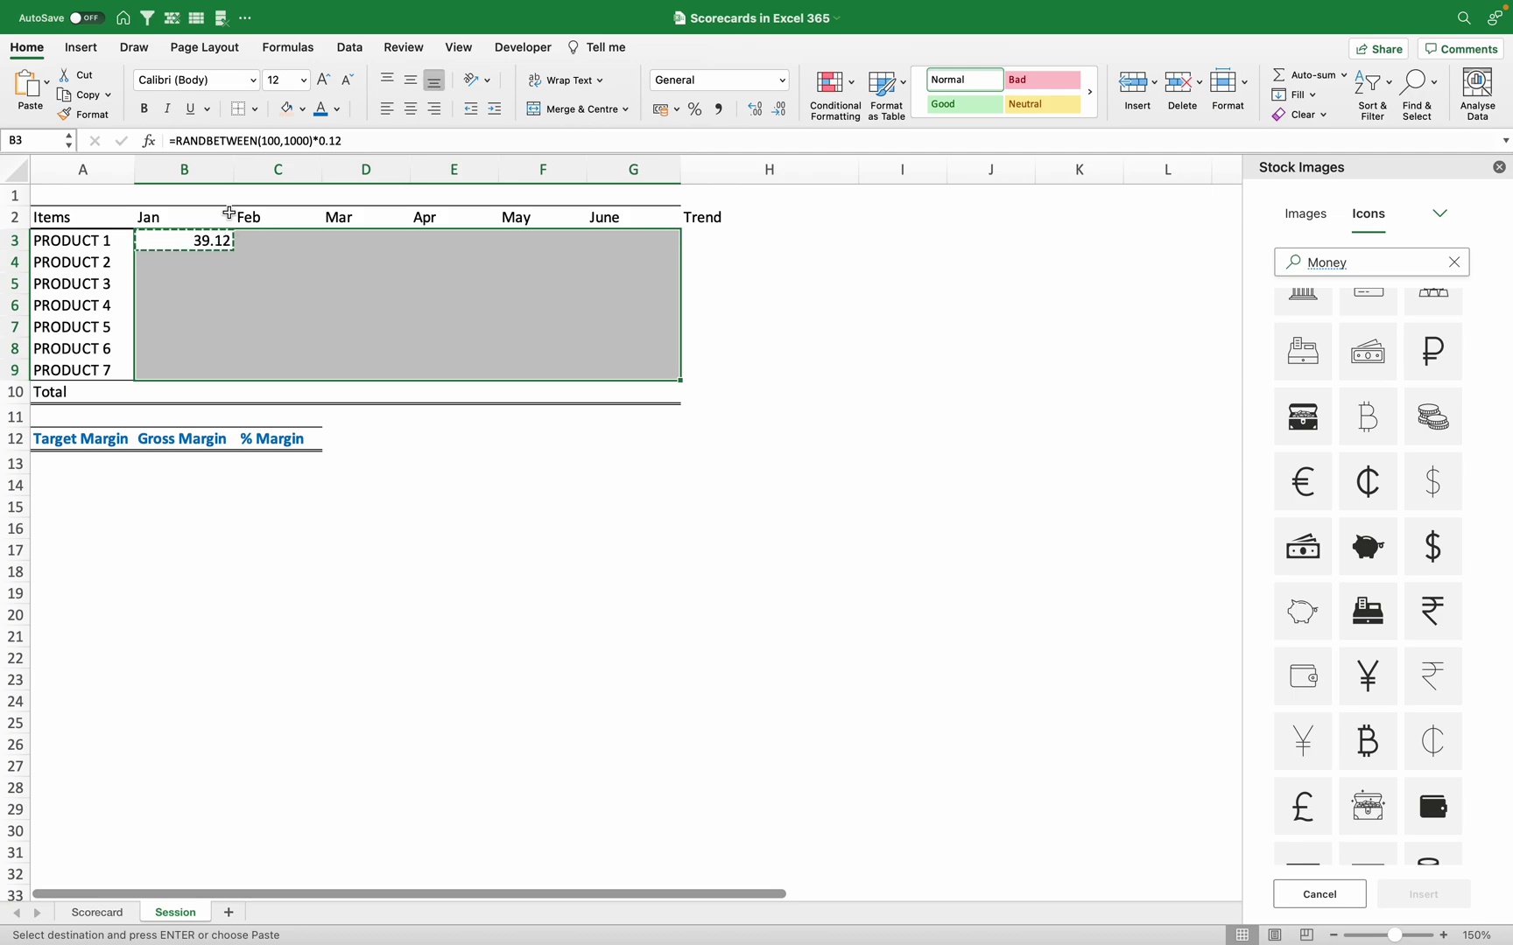
{"action": "left_click", "coordinate": [47, 85]}
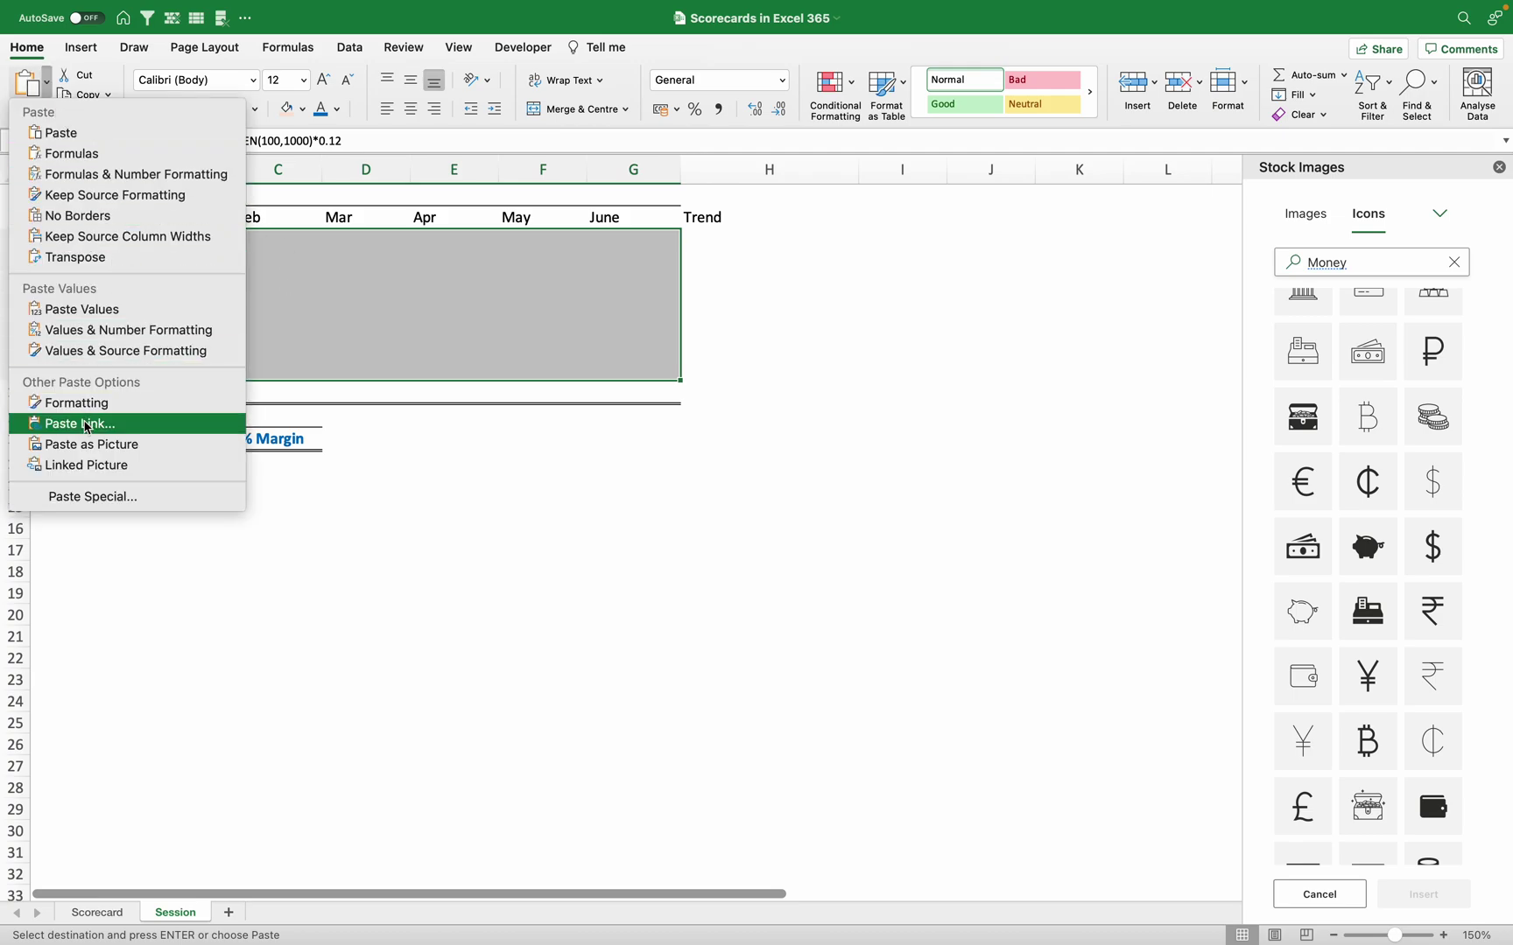
{"action": "left_click", "coordinate": [70, 153]}
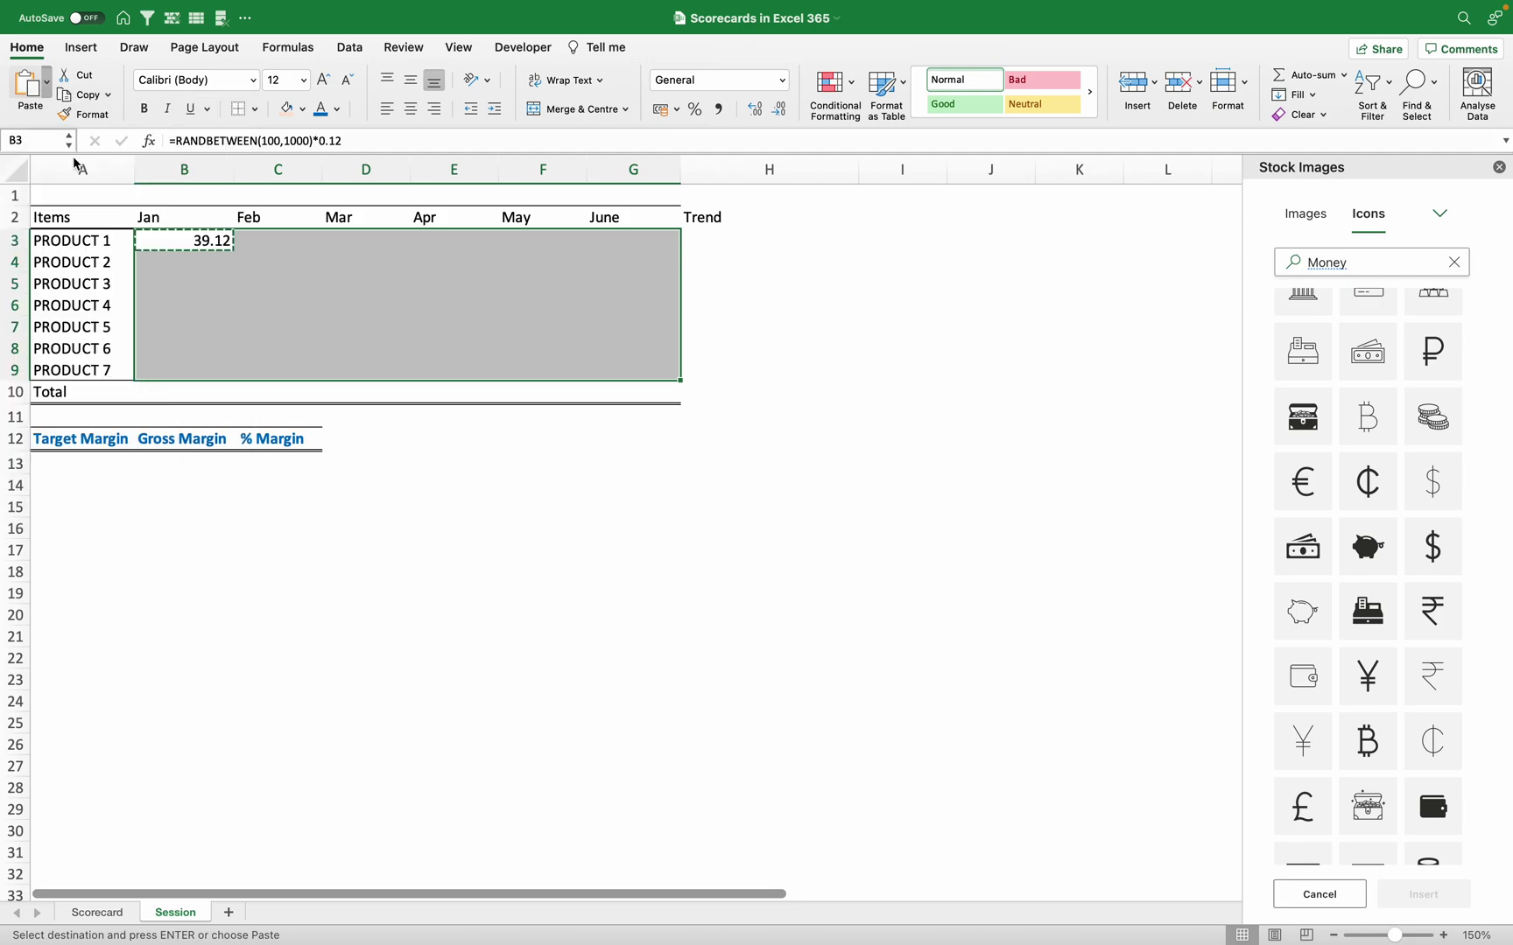
{"action": "left_click", "coordinate": [525, 306]}
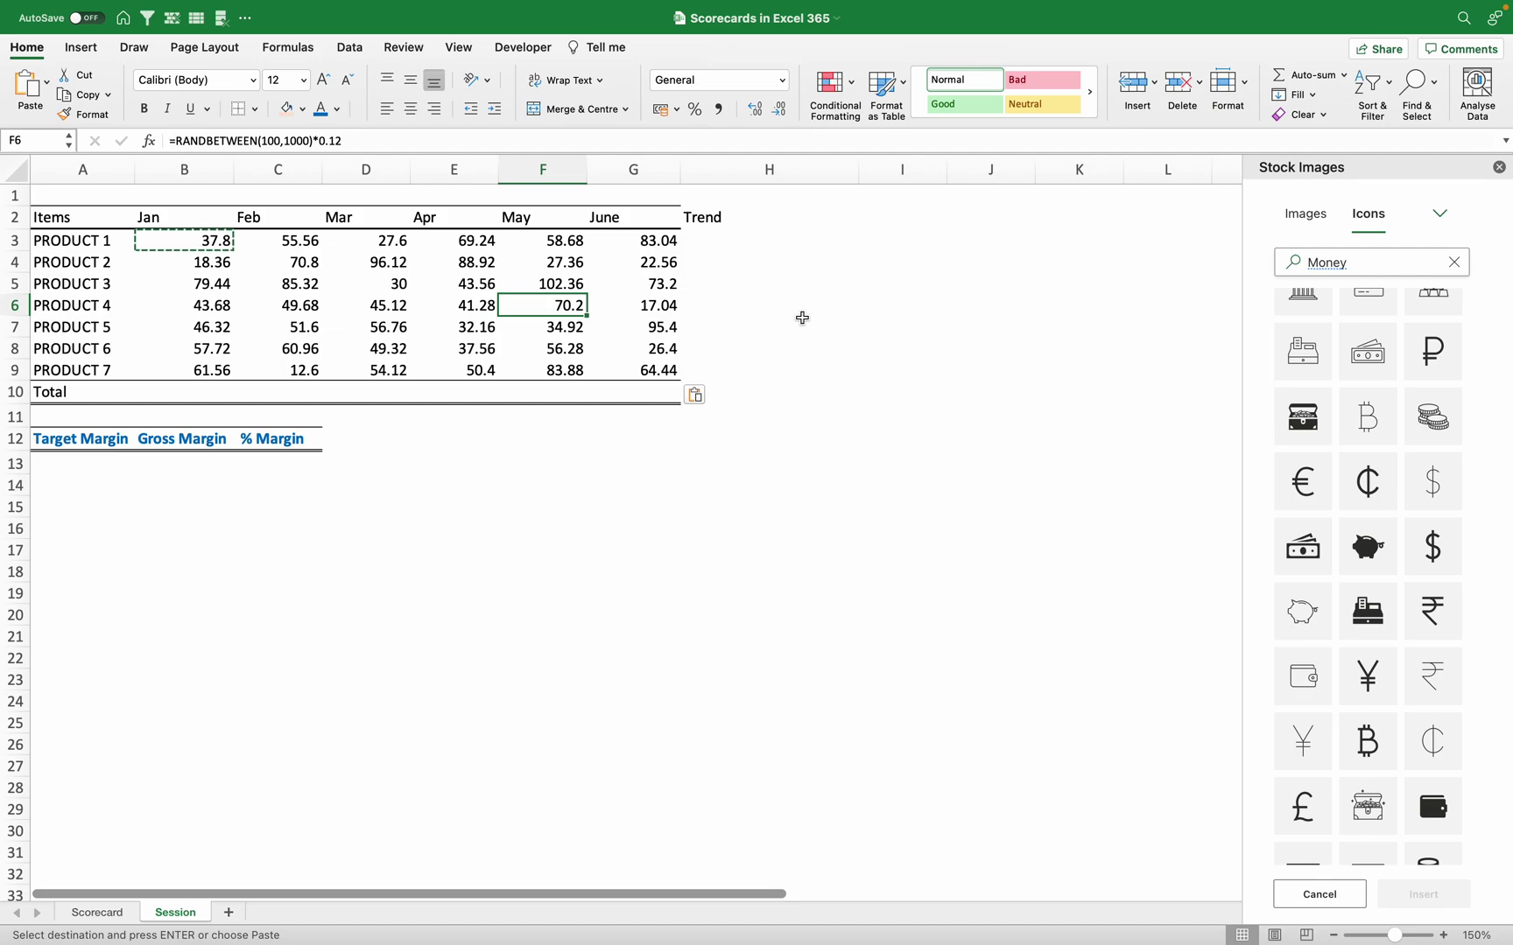
Insert a line sparkline in cell H3 of the Trend column using the data range B3:G3
{"action": "left_click", "coordinate": [711, 247]}
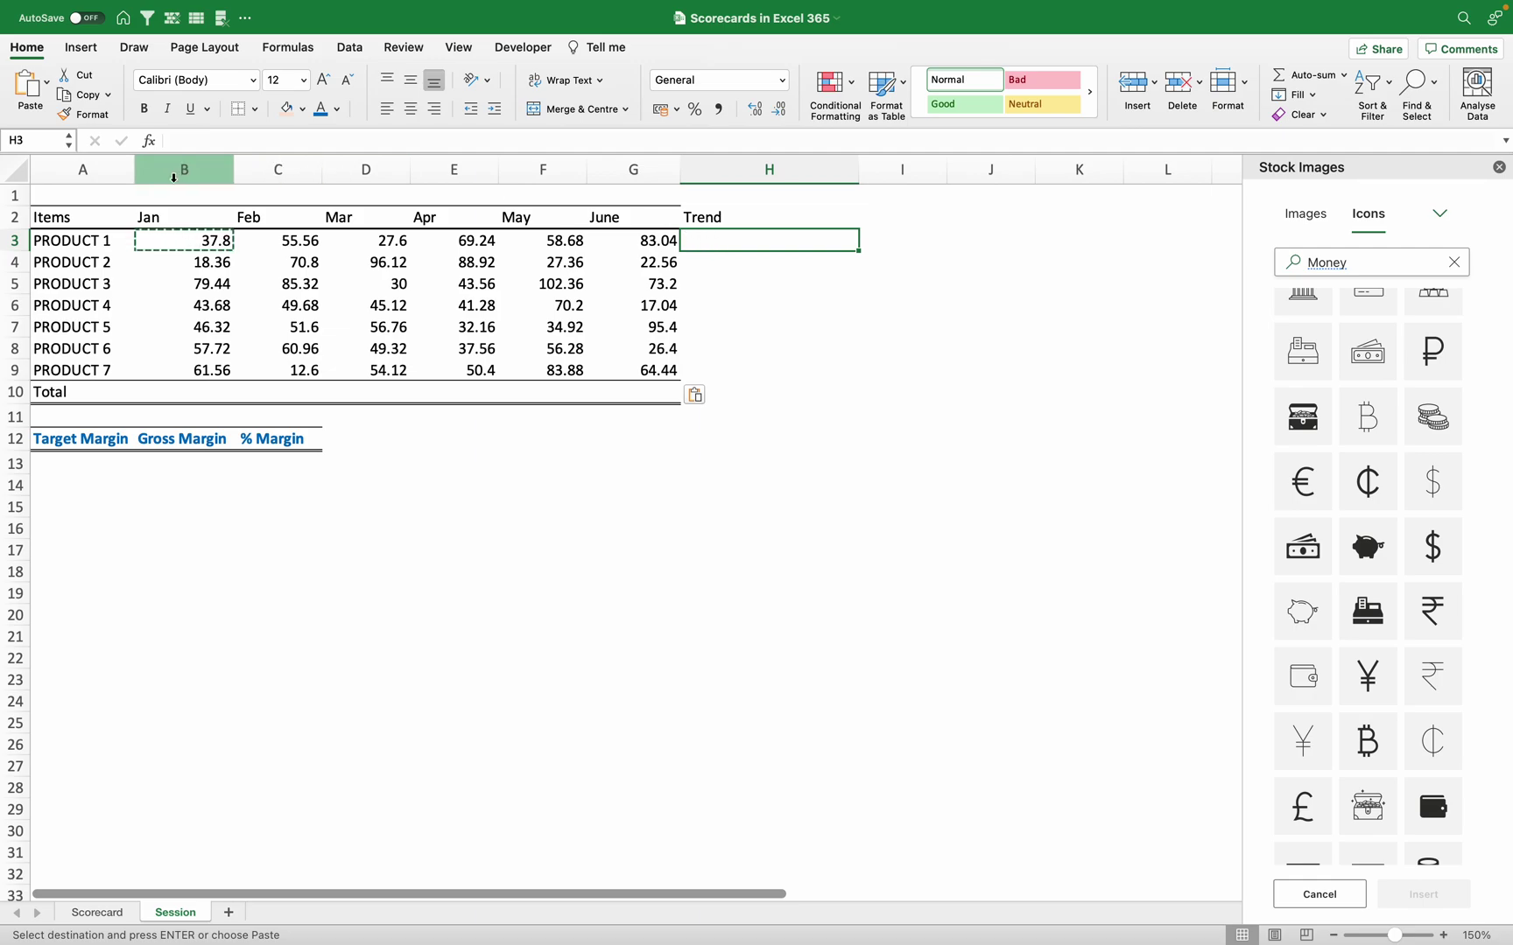
{"action": "left_click", "coordinate": [82, 48]}
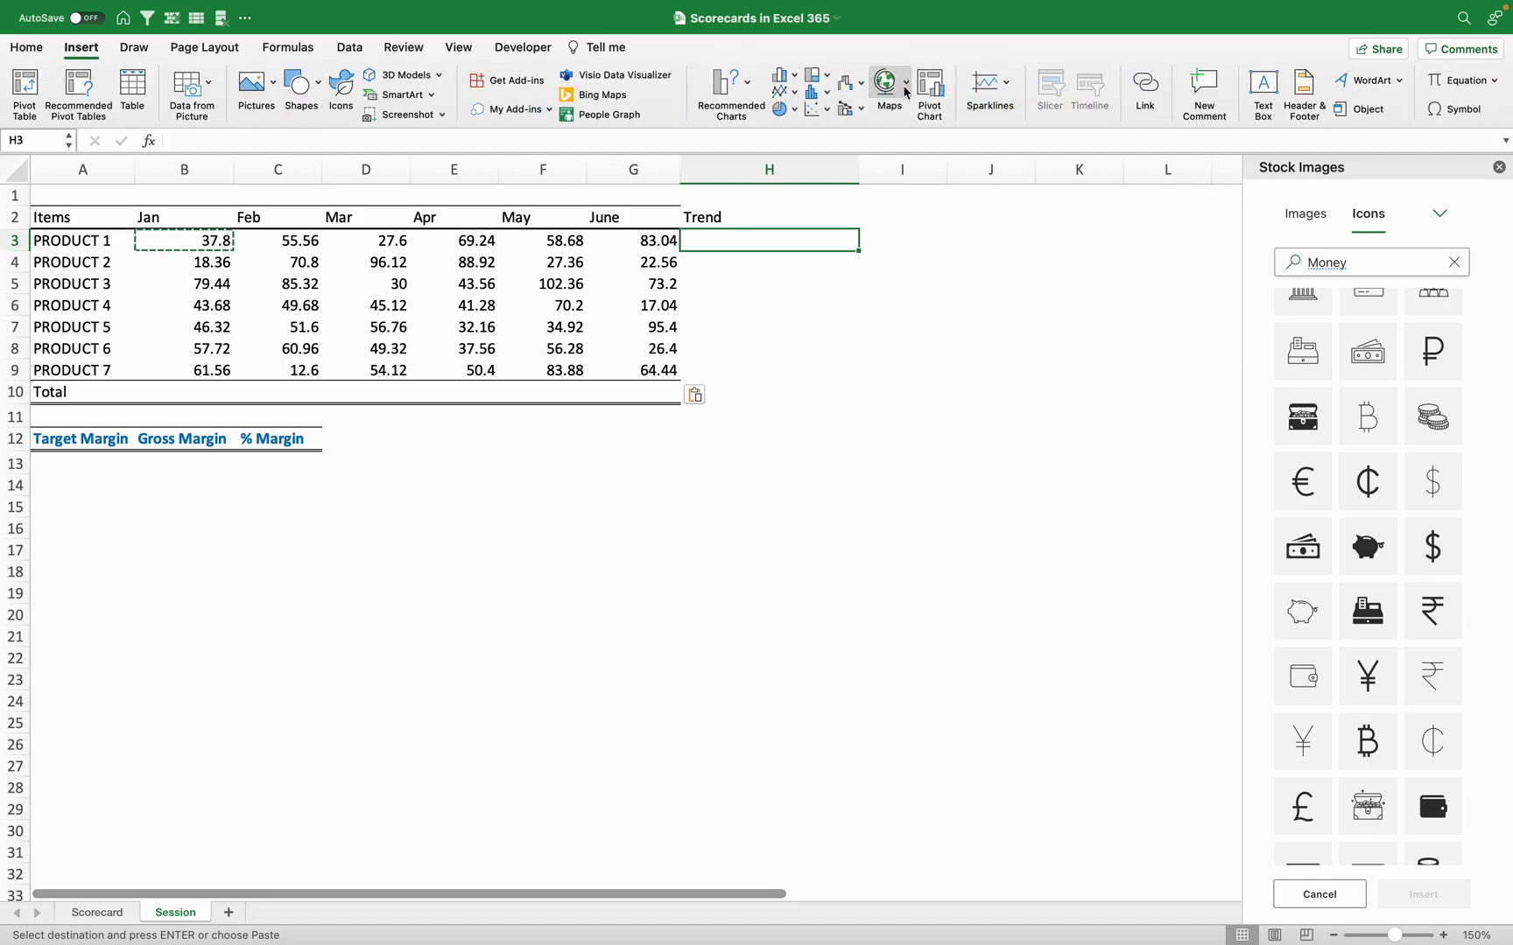
{"action": "left_click", "coordinate": [1012, 87]}
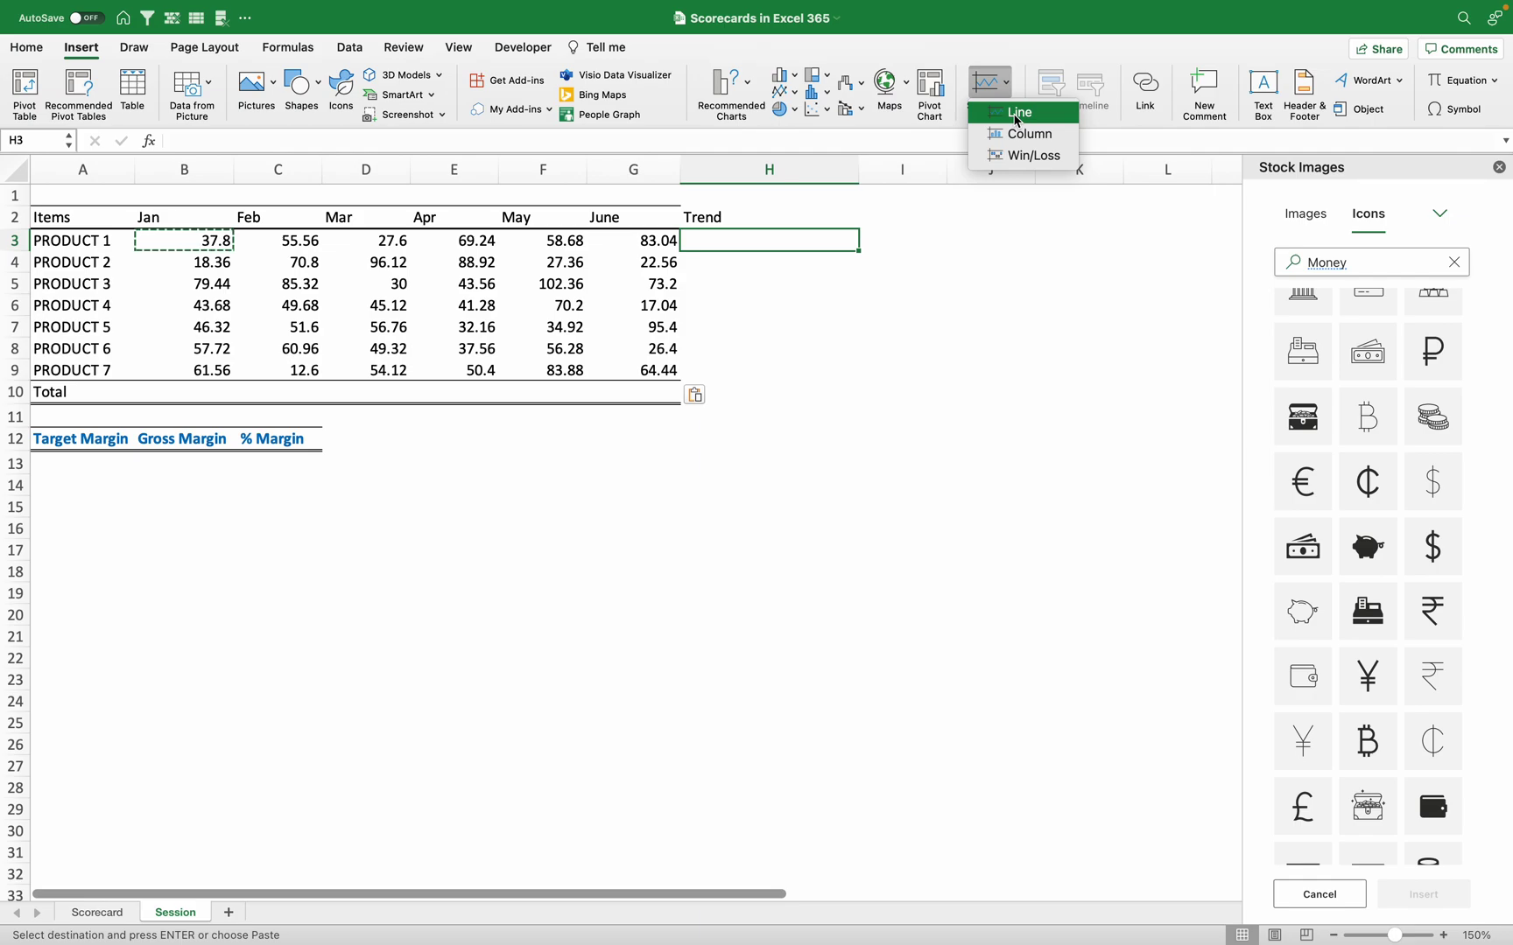
{"action": "left_click", "coordinate": [1016, 116]}
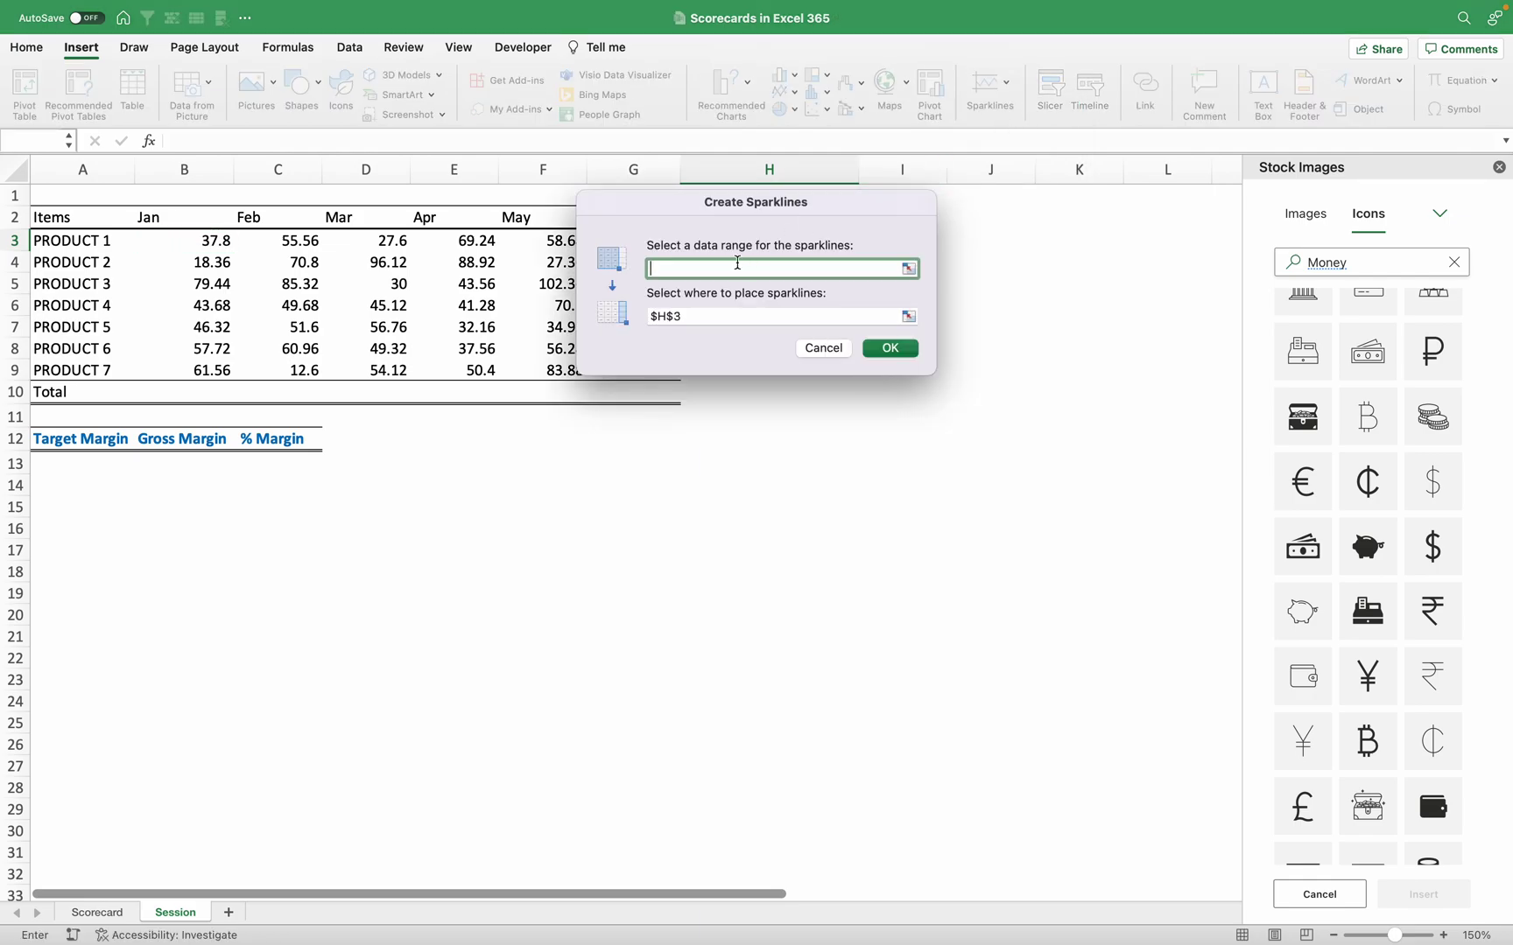
{"action": "left_click_drag", "start_coordinate": [710, 213], "coordinate": [584, 455]}
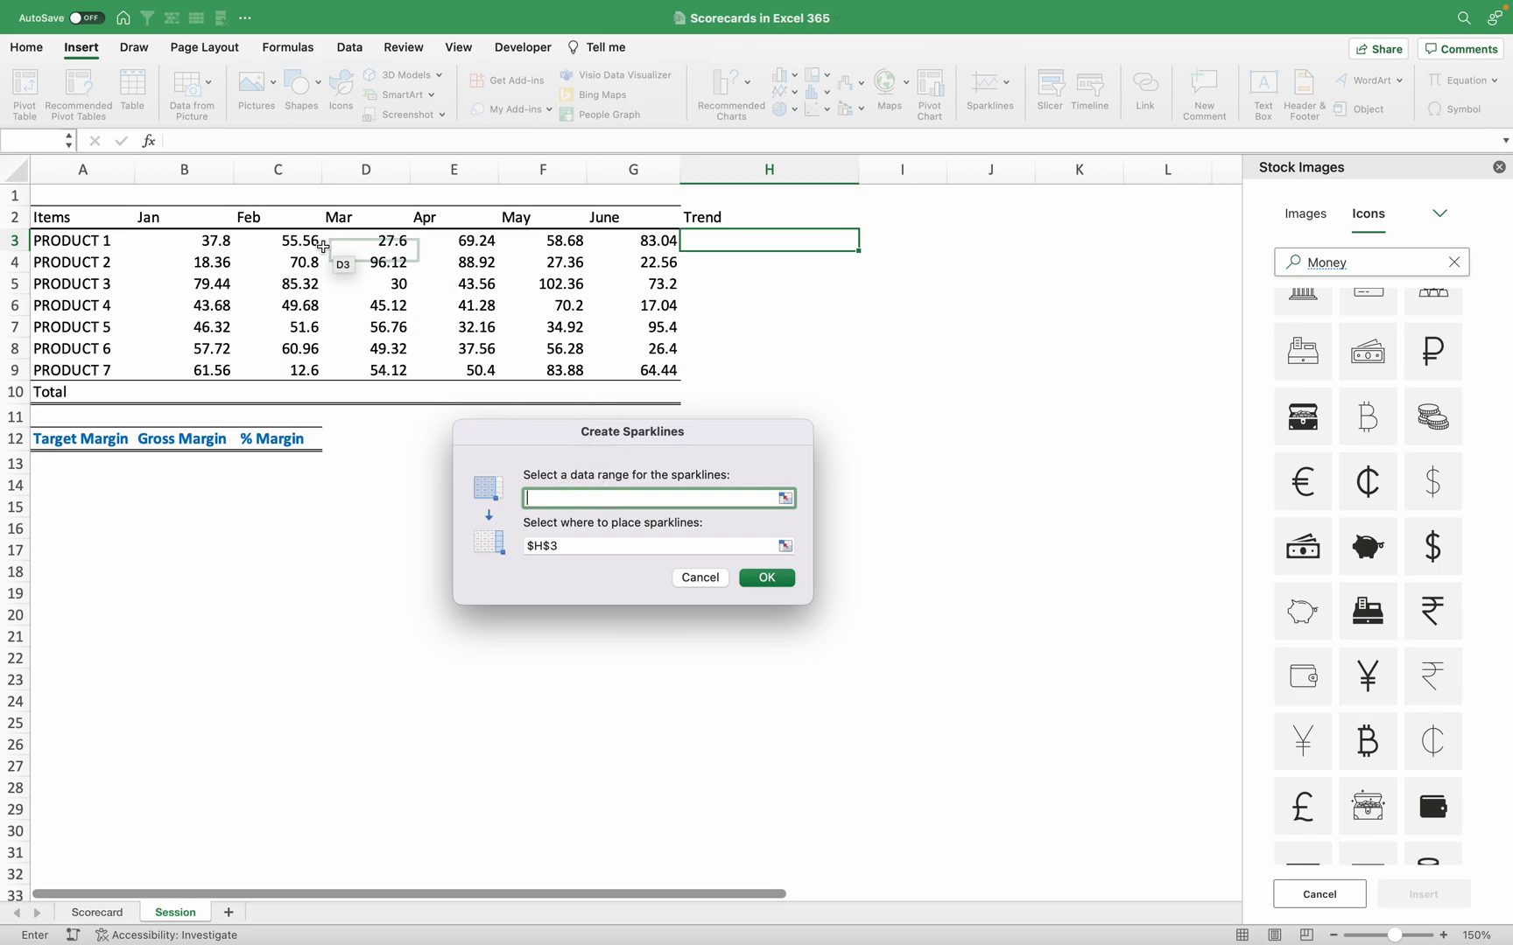
{"action": "left_click", "coordinate": [225, 240]}
{"action": "left_click_drag", "start_coordinate": [226, 240], "coordinate": [650, 248]}
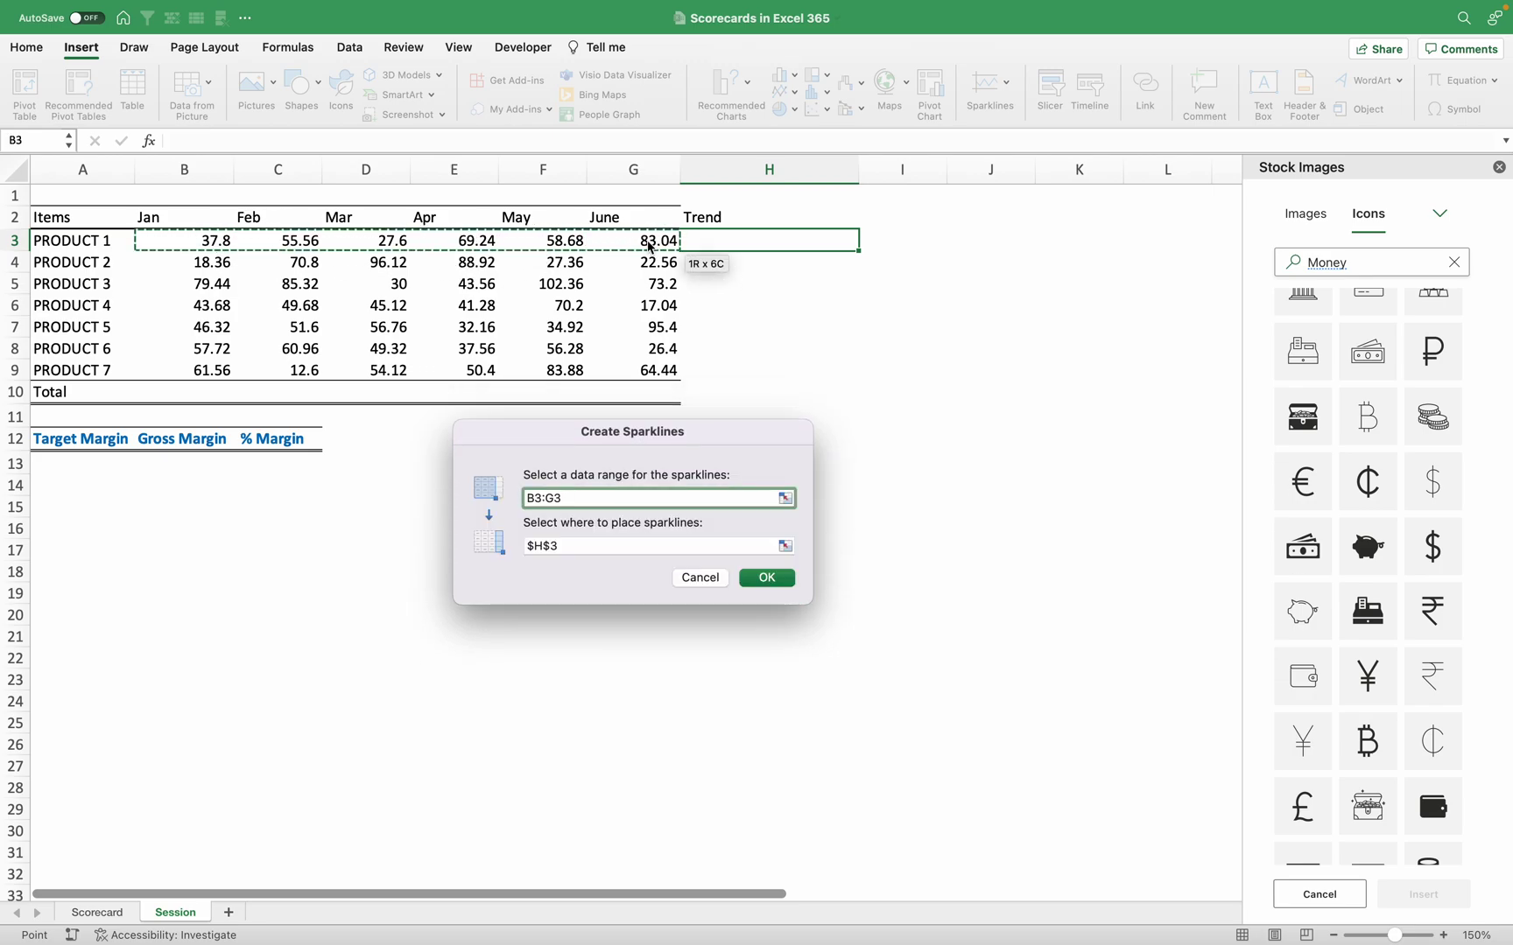
{"action": "key", "text": "Return"}
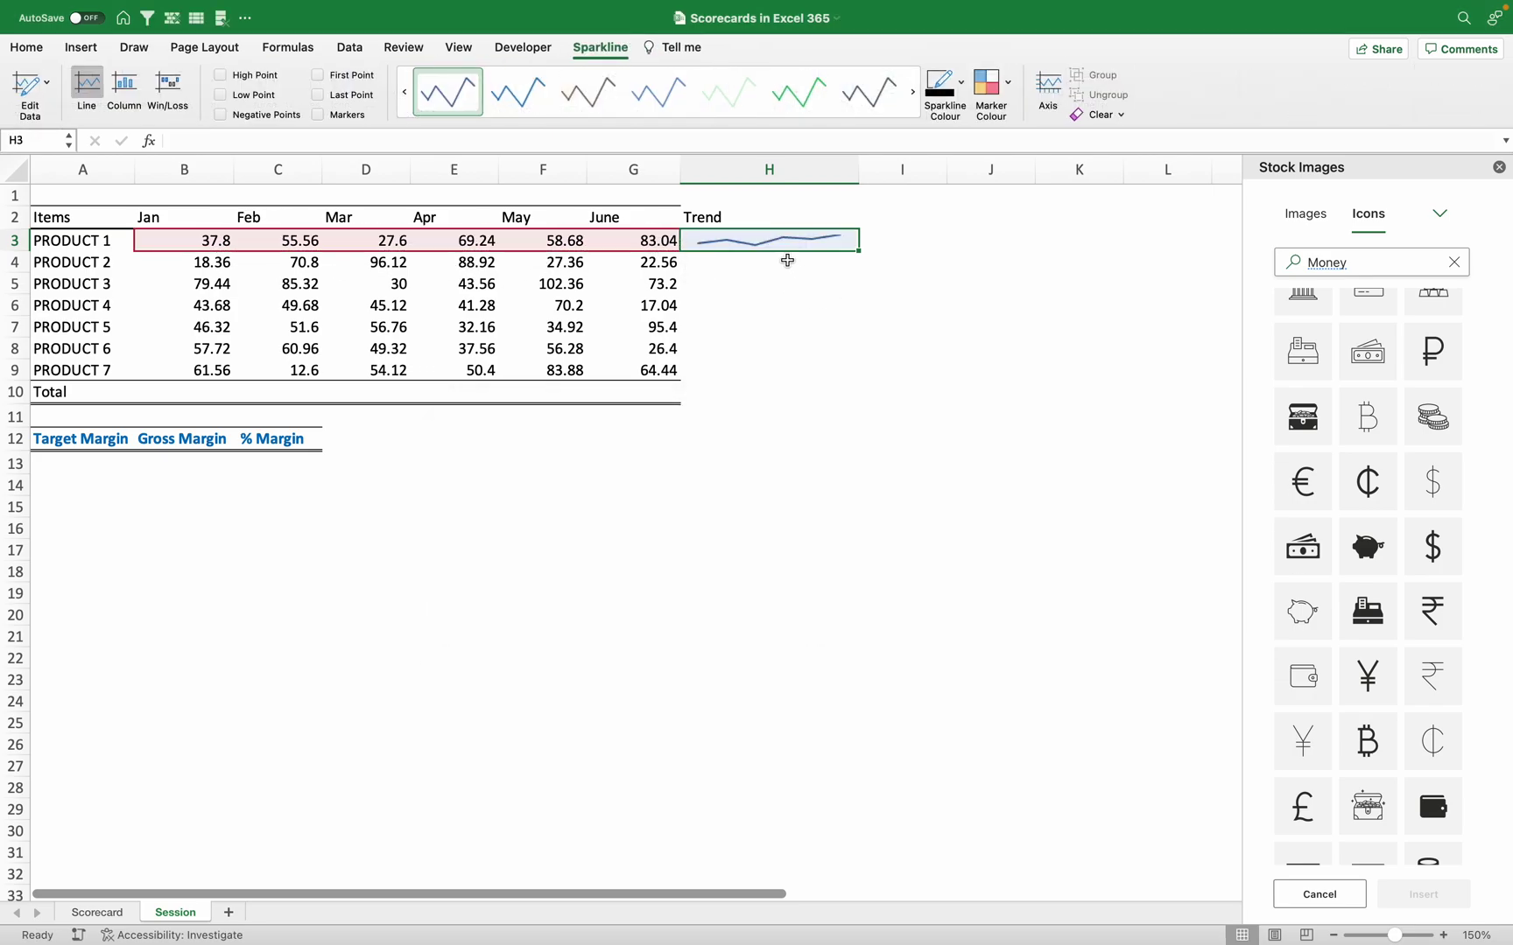
Fill the sparkline from H3 down the Trend column to the Total row, H10
{"action": "left_click", "coordinate": [780, 327]}
{"action": "left_click", "coordinate": [840, 250]}
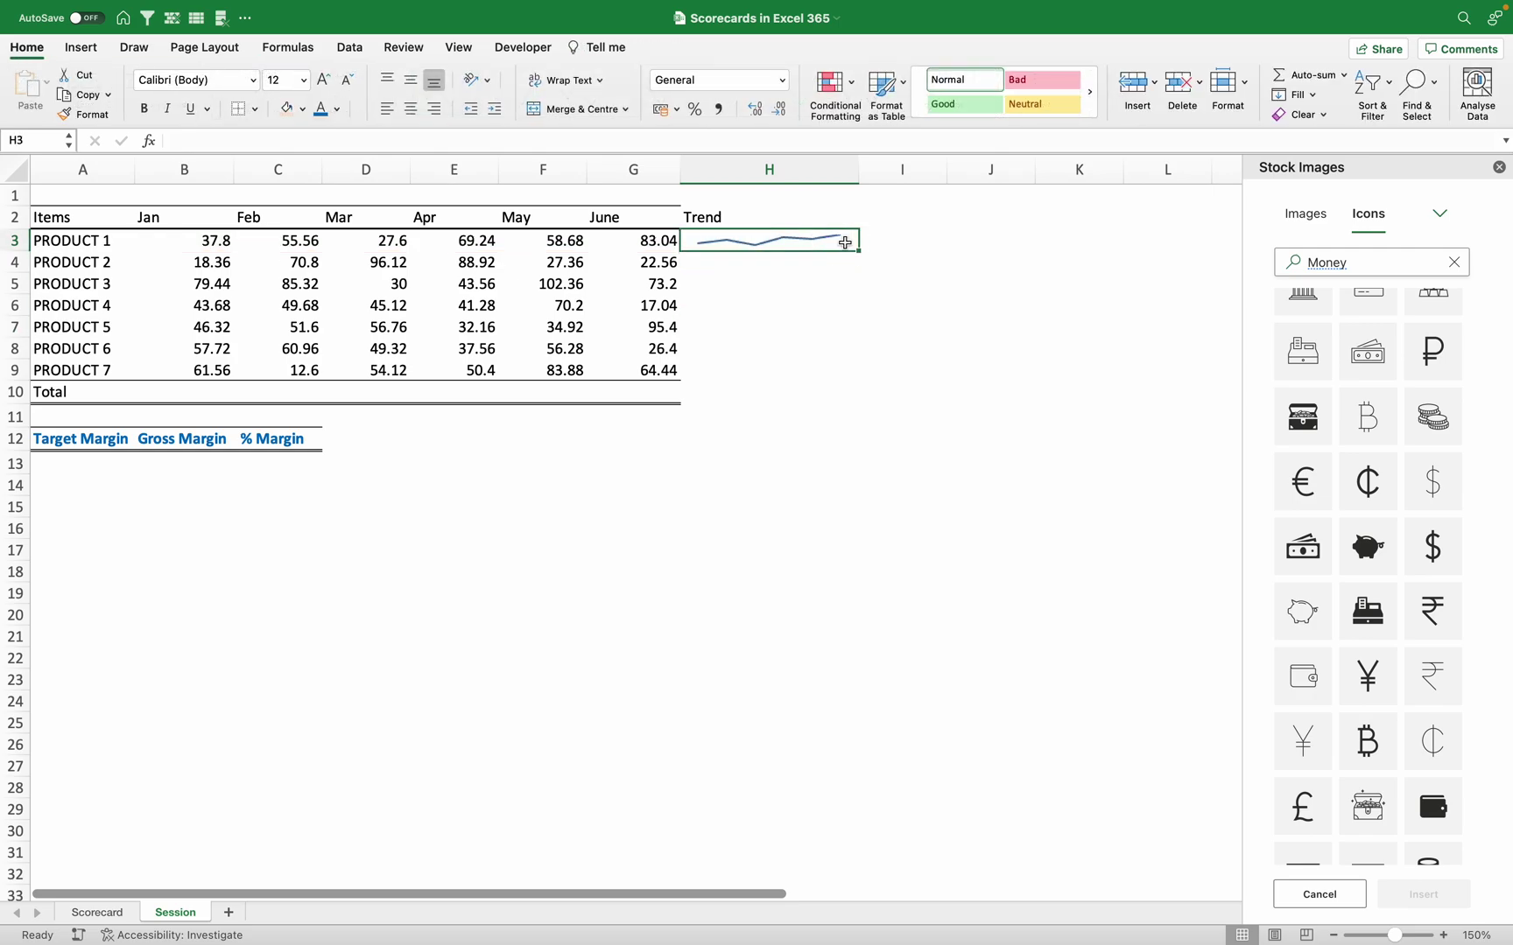
{"action": "left_click_drag", "start_coordinate": [858, 252], "coordinate": [841, 378]}
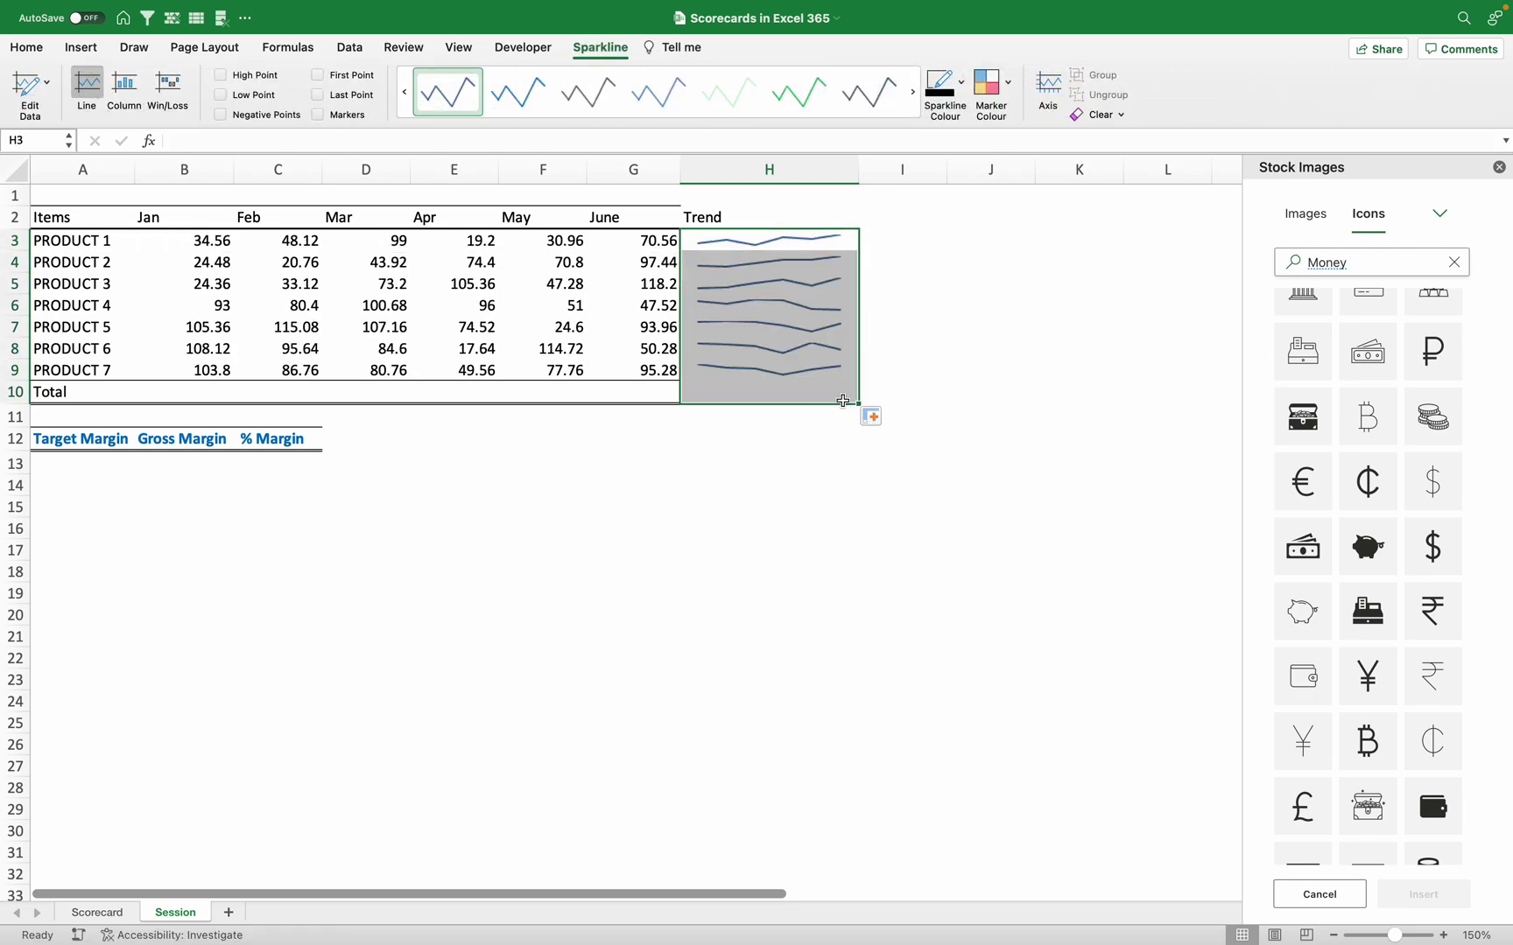
{"action": "left_click", "coordinate": [836, 462]}
{"action": "left_click", "coordinate": [755, 393]}
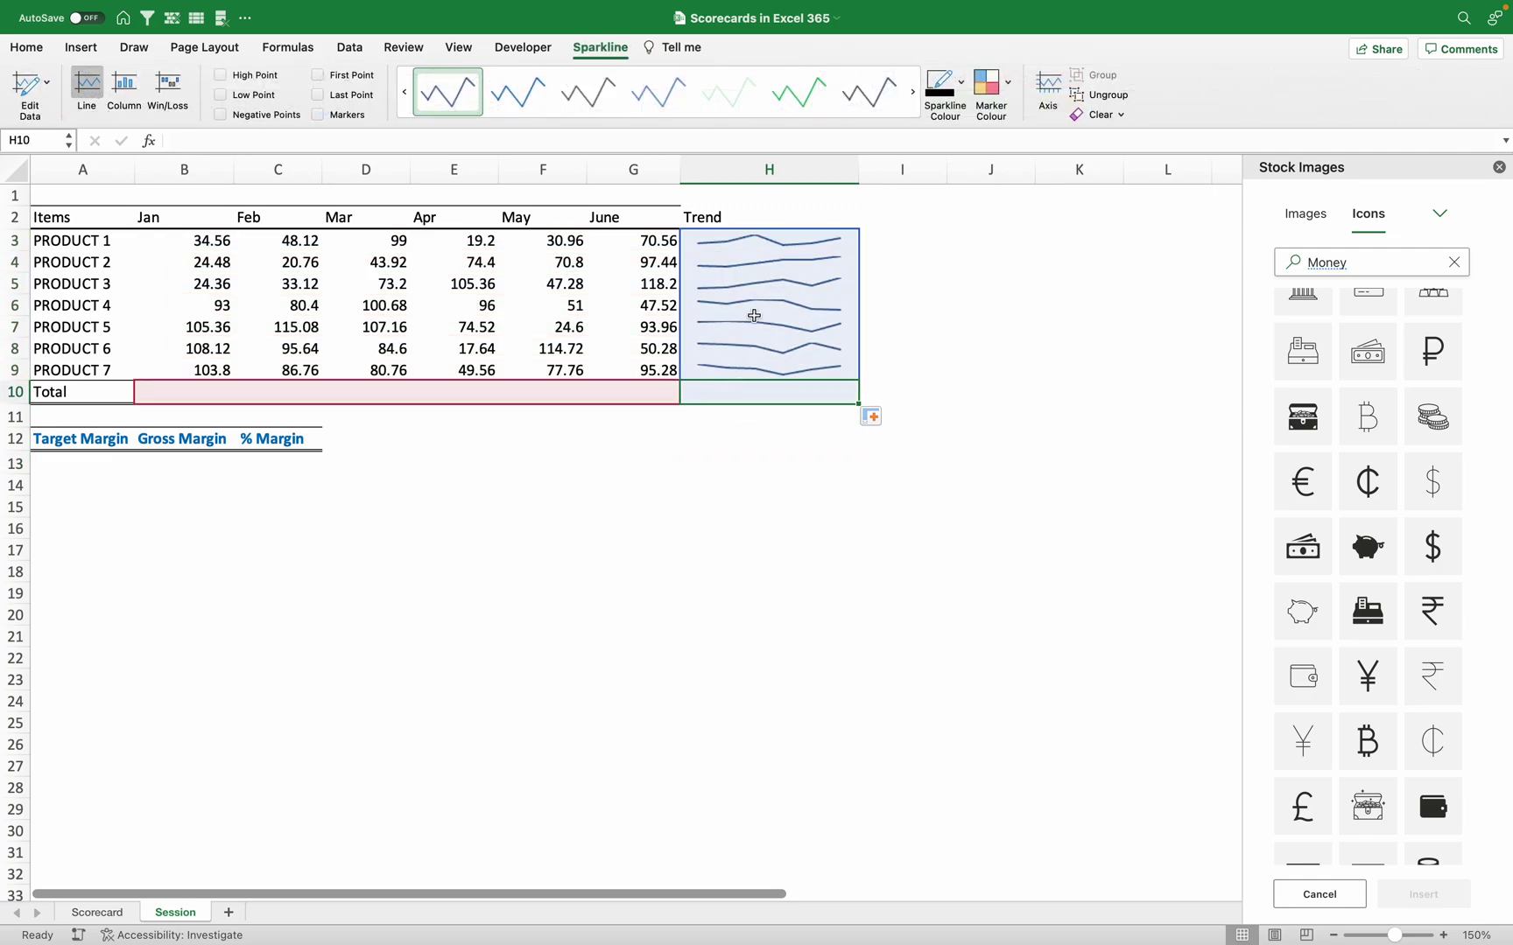
{"action": "left_click", "coordinate": [782, 396]}
Sum January's values B3:B9 in cell B10 and fill the formula across the Total row to June (G10)
{"action": "left_click", "coordinate": [204, 399]}
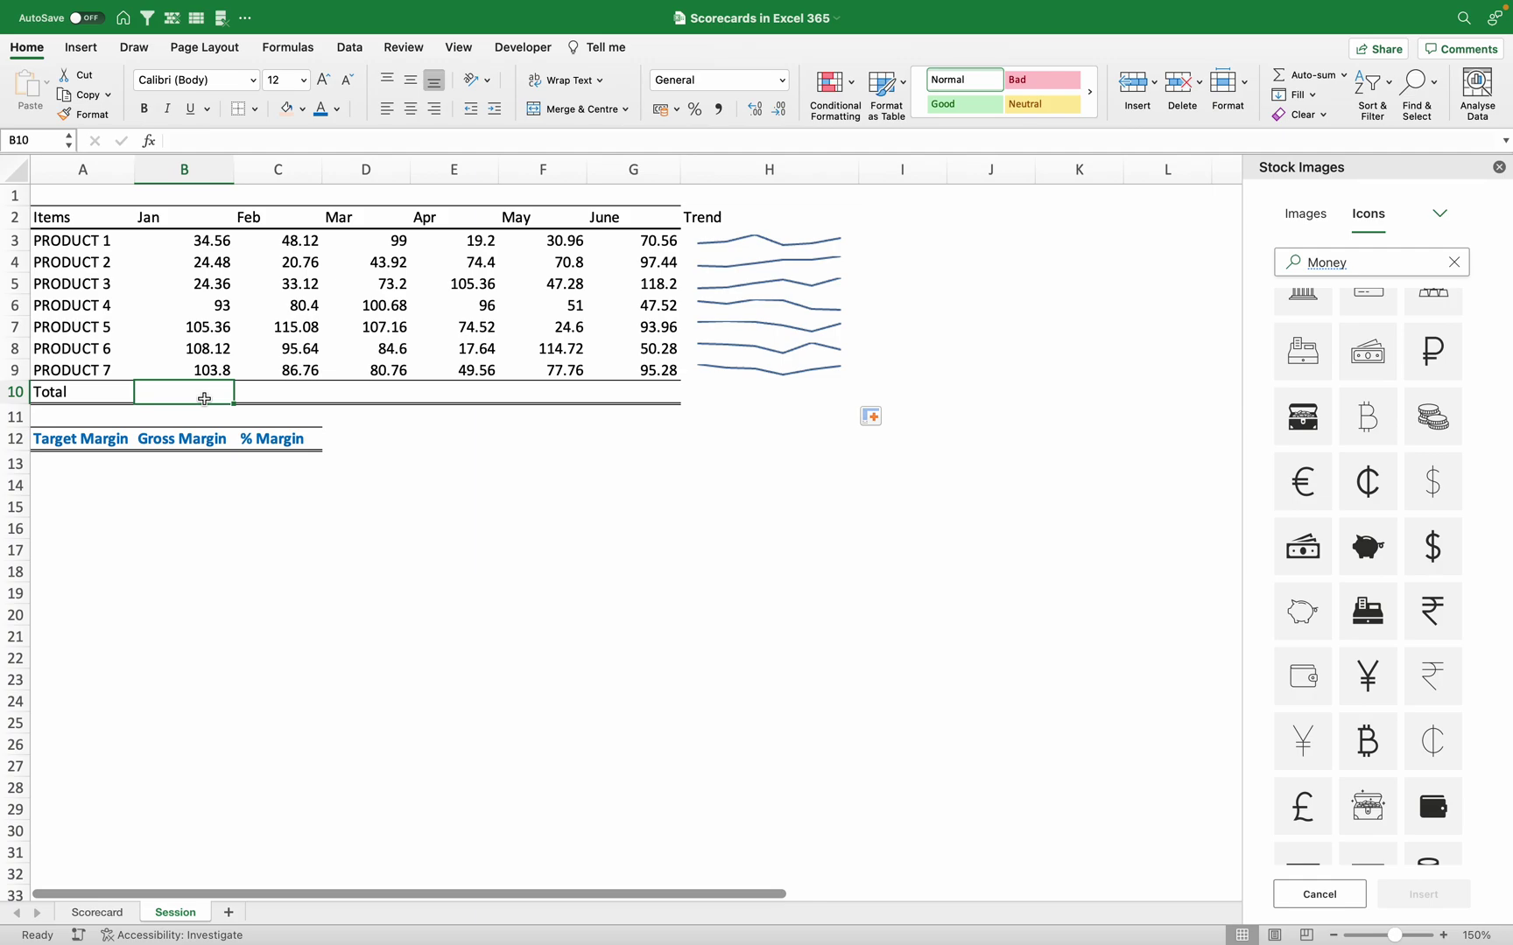
{"action": "type", "text": "=sum"}
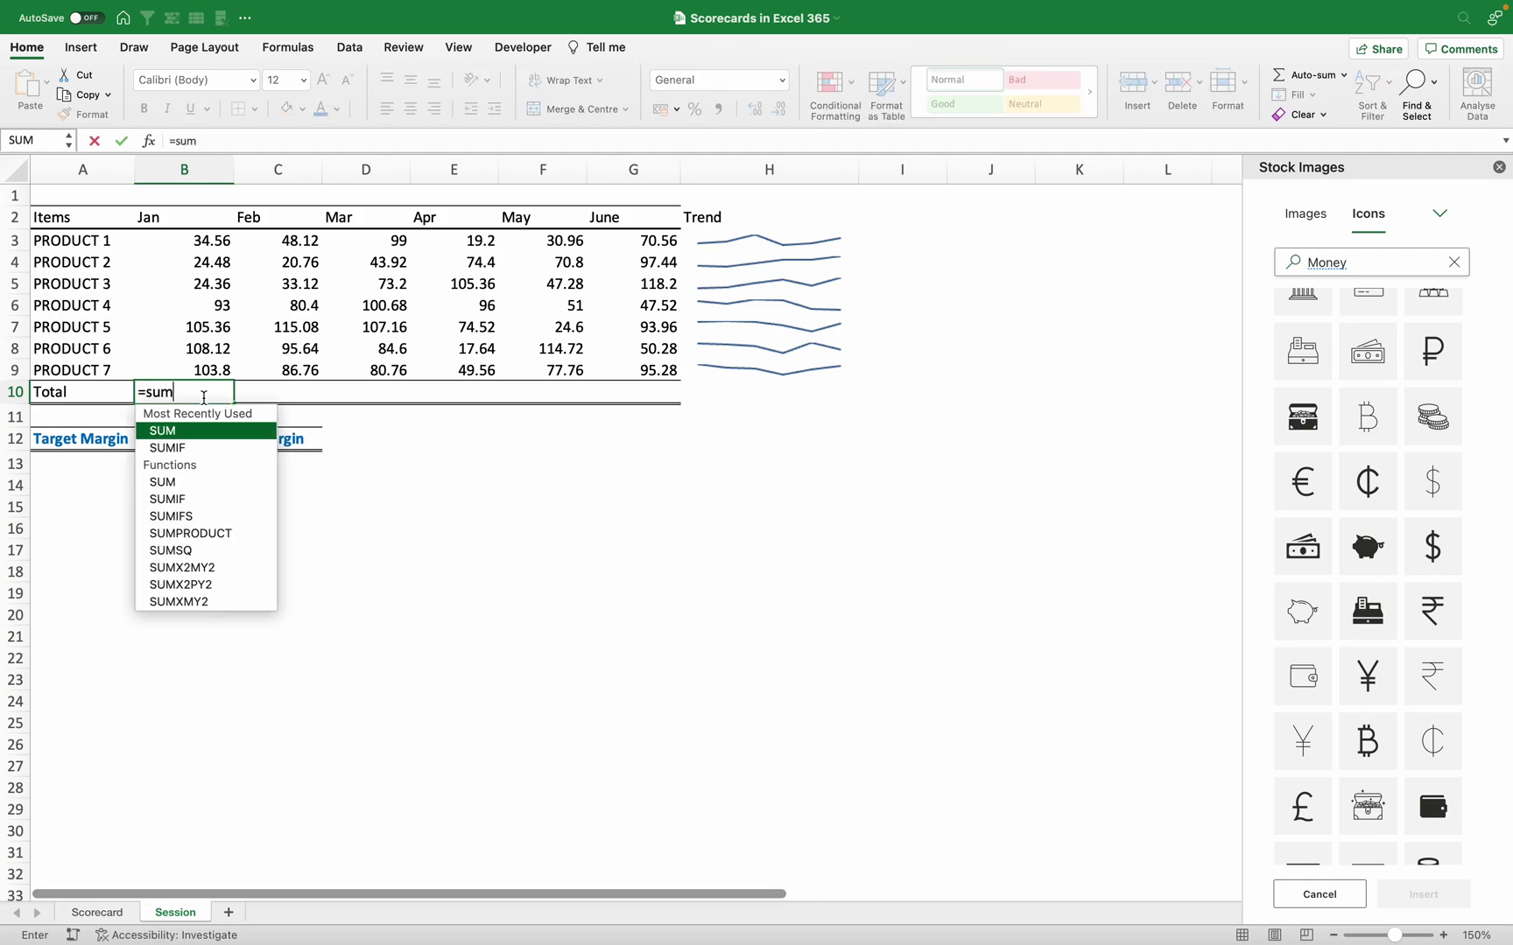
{"action": "key", "text": "Tab"}
{"action": "left_click_drag", "start_coordinate": [208, 242], "coordinate": [207, 376]}
{"action": "key", "text": "Return"}
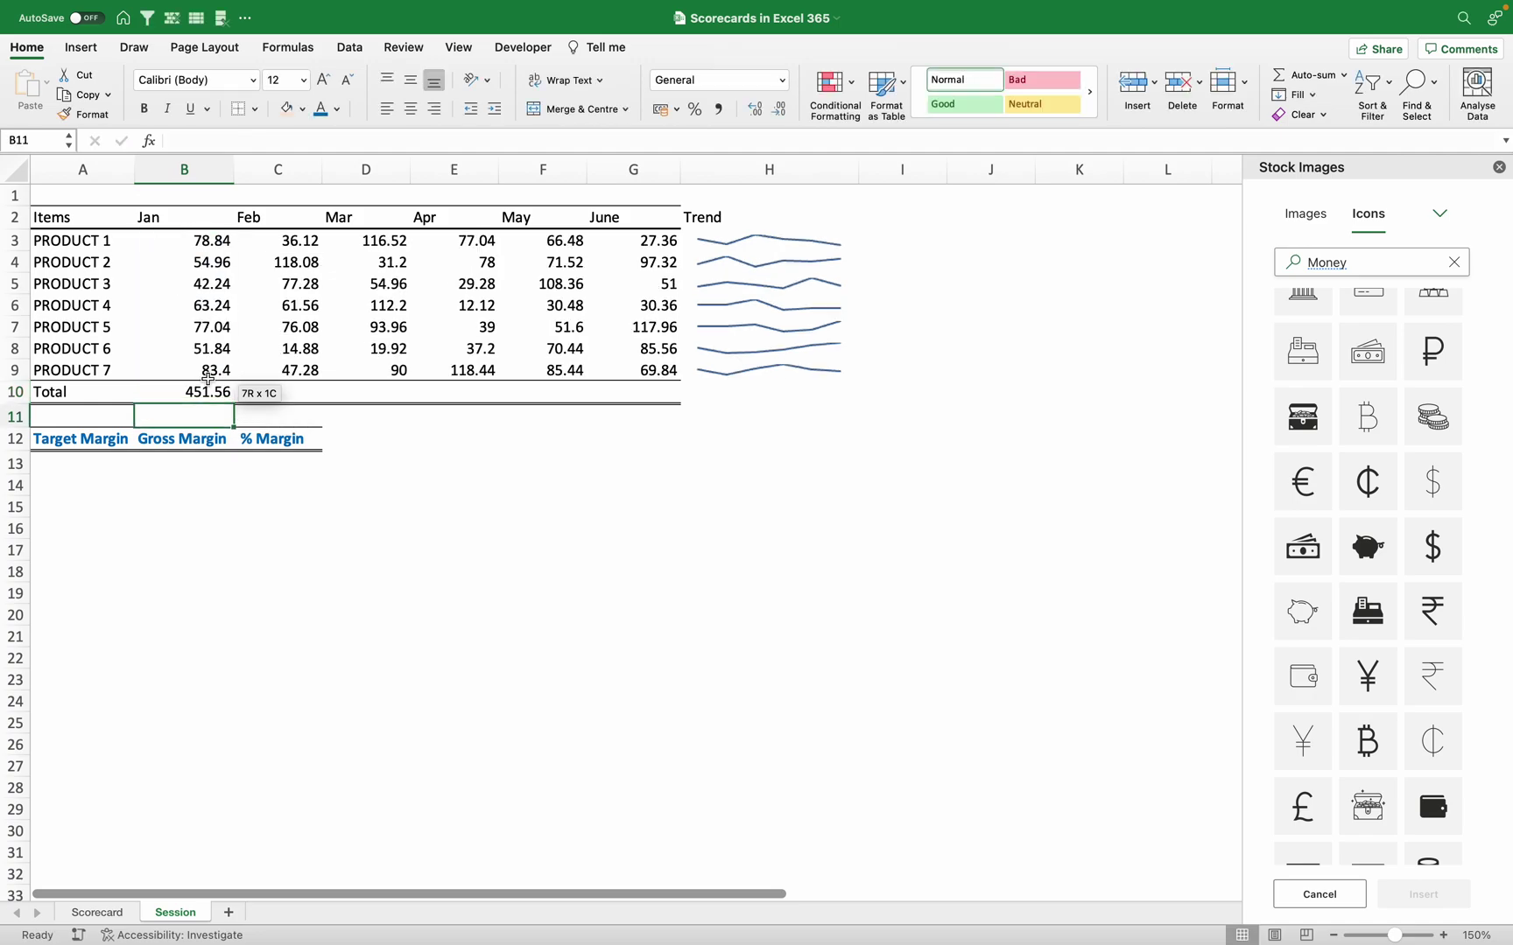
{"action": "left_click", "coordinate": [208, 390]}
{"action": "left_click_drag", "start_coordinate": [232, 406], "coordinate": [662, 390]}
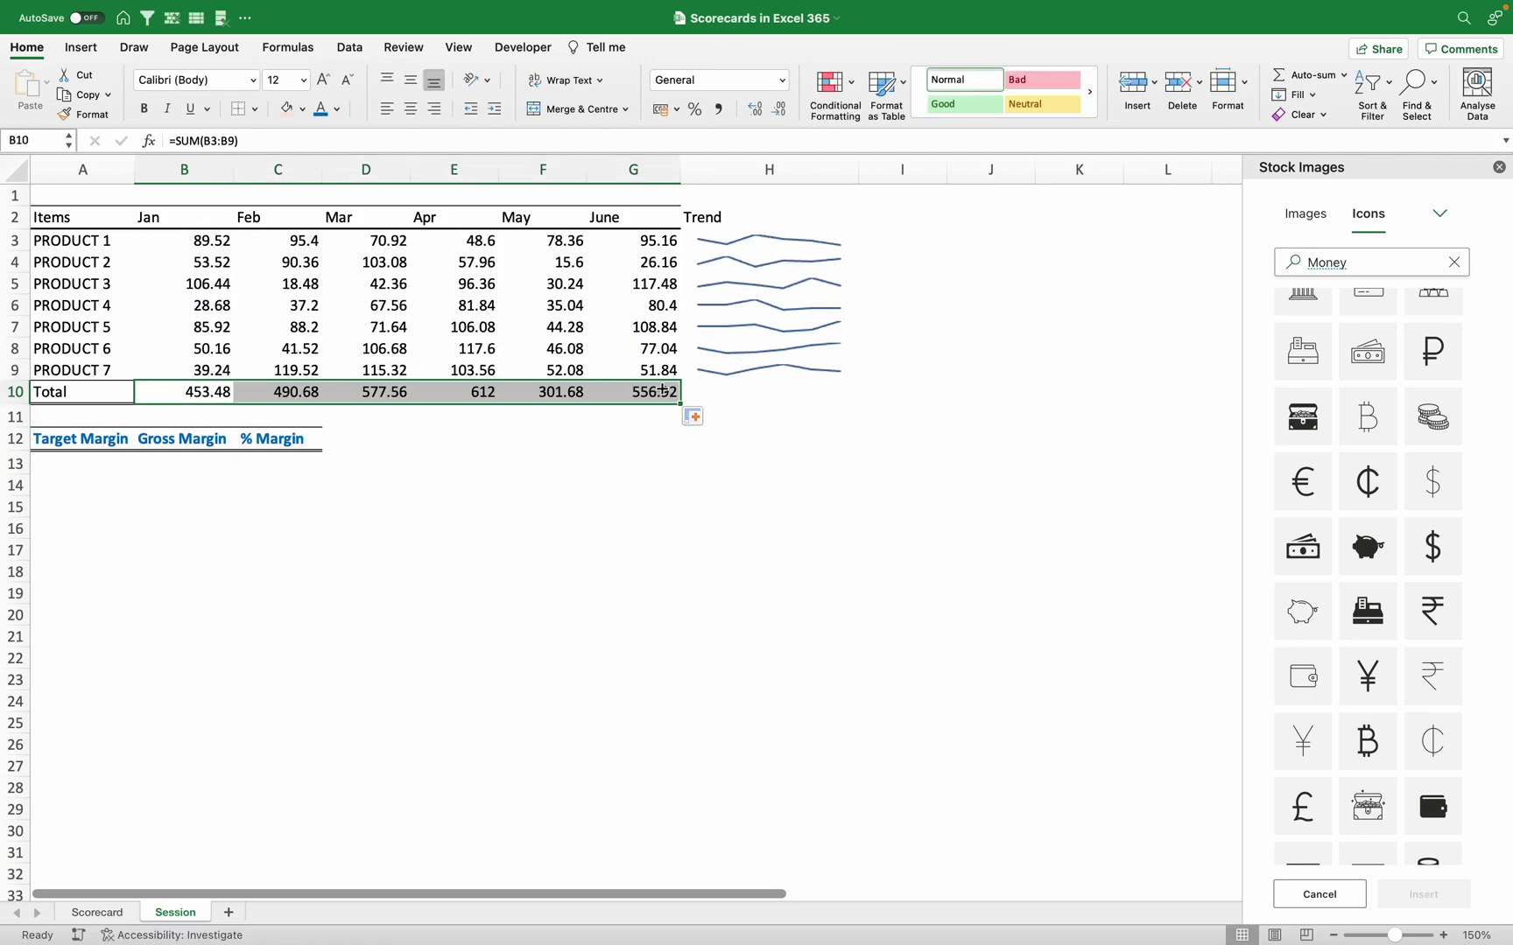
{"action": "left_click", "coordinate": [705, 506]}
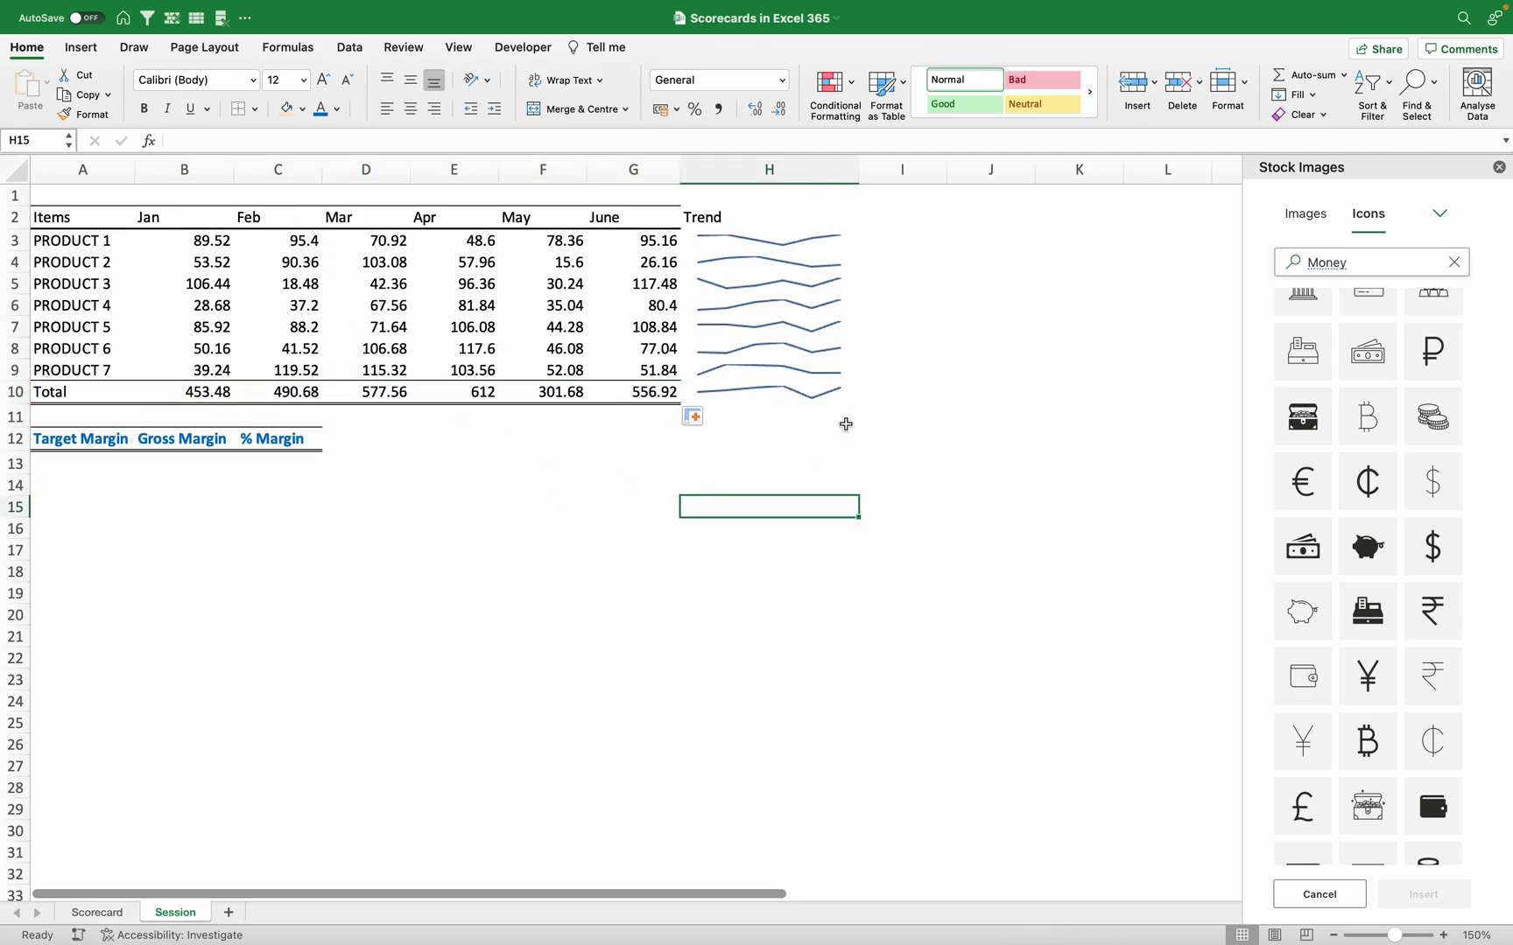
{"action": "left_click", "coordinate": [774, 391]}
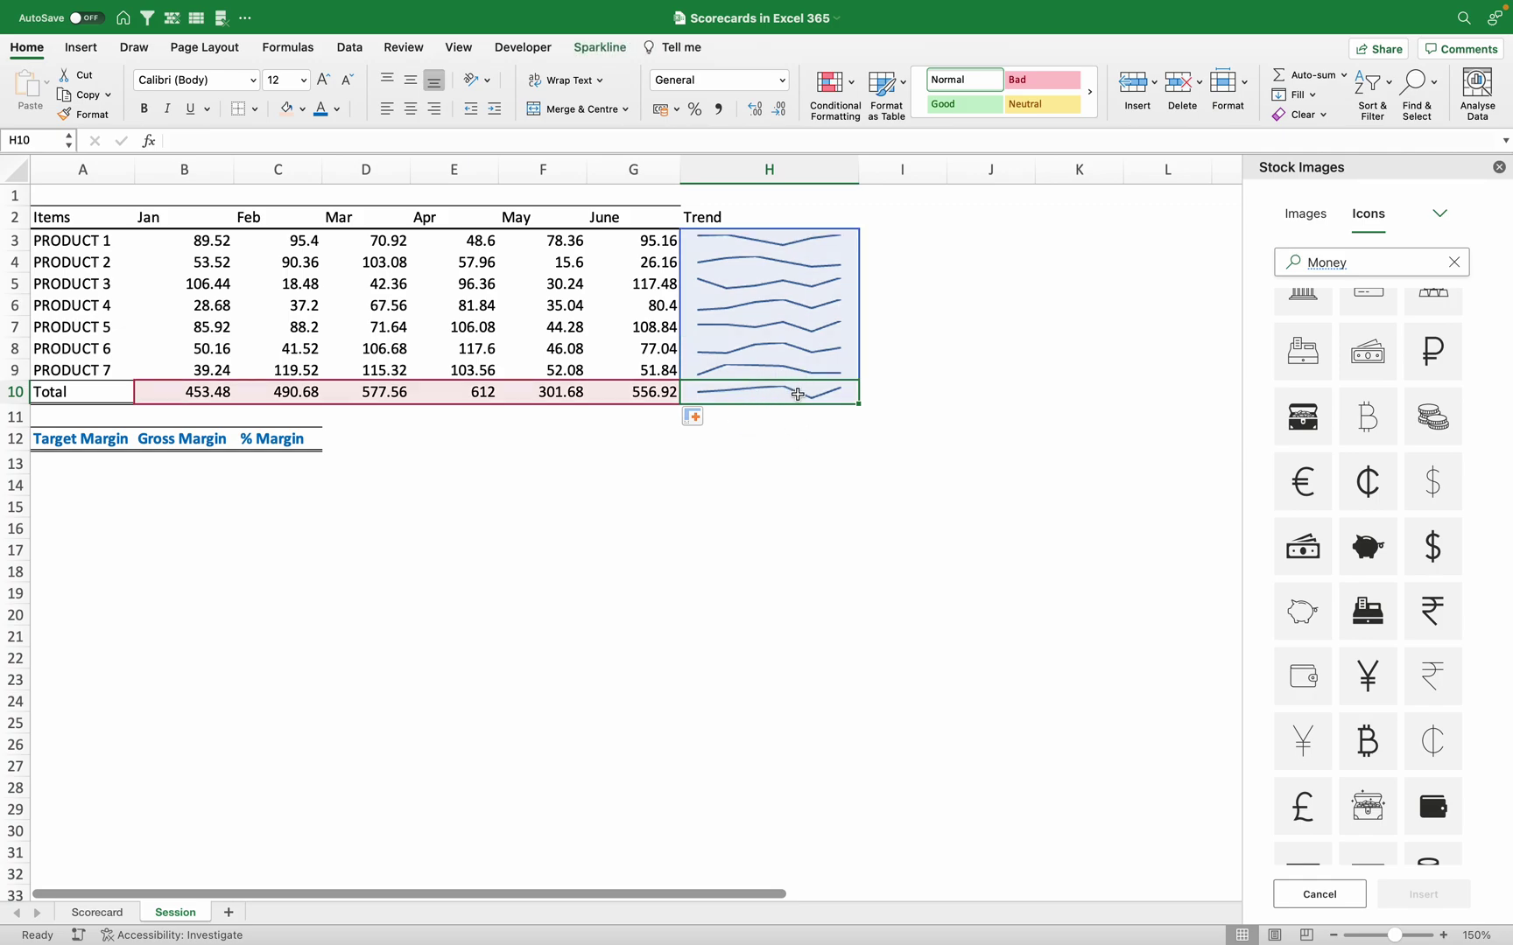
{"action": "left_click", "coordinate": [749, 513]}
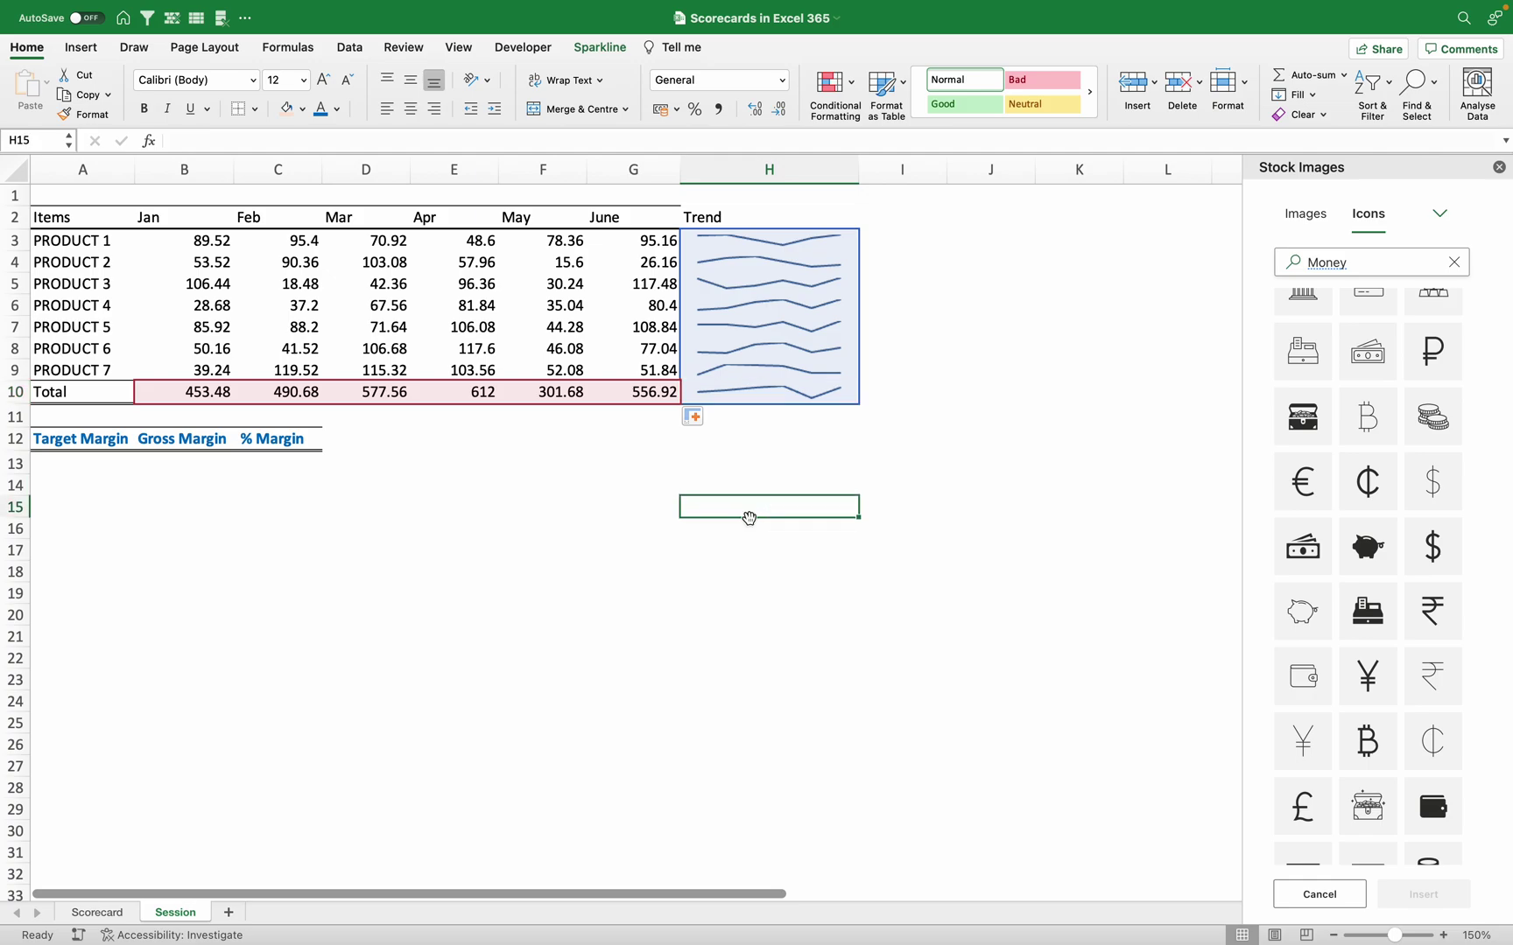
{"action": "left_click", "coordinate": [773, 241]}
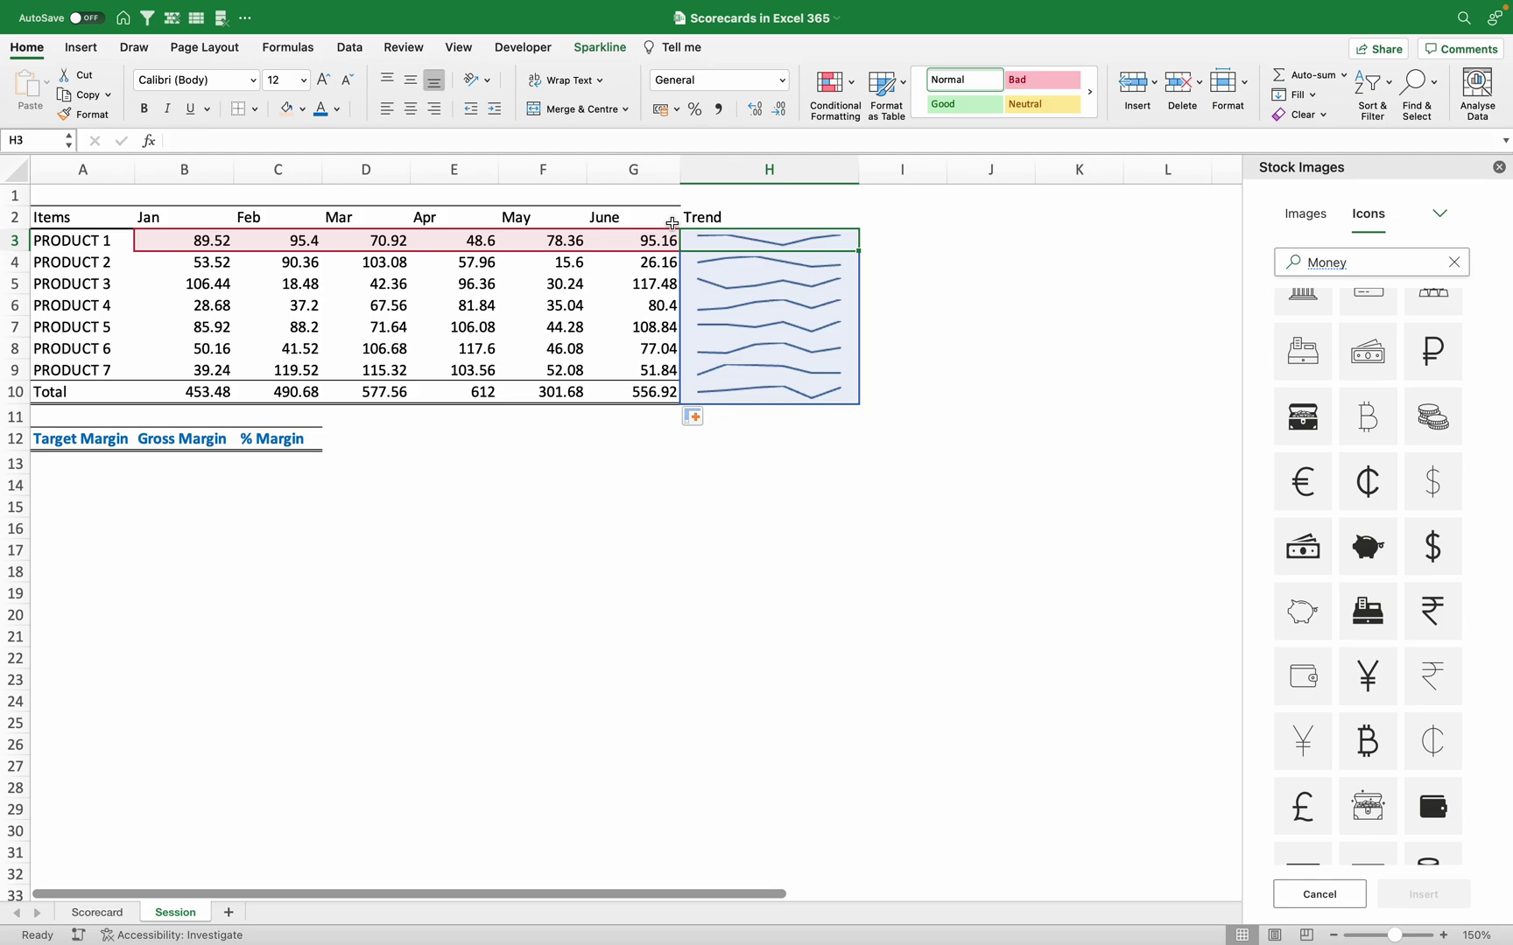
{"action": "mouse_move", "coordinate": [553, 4]}
{"action": "left_click", "coordinate": [649, 521]}
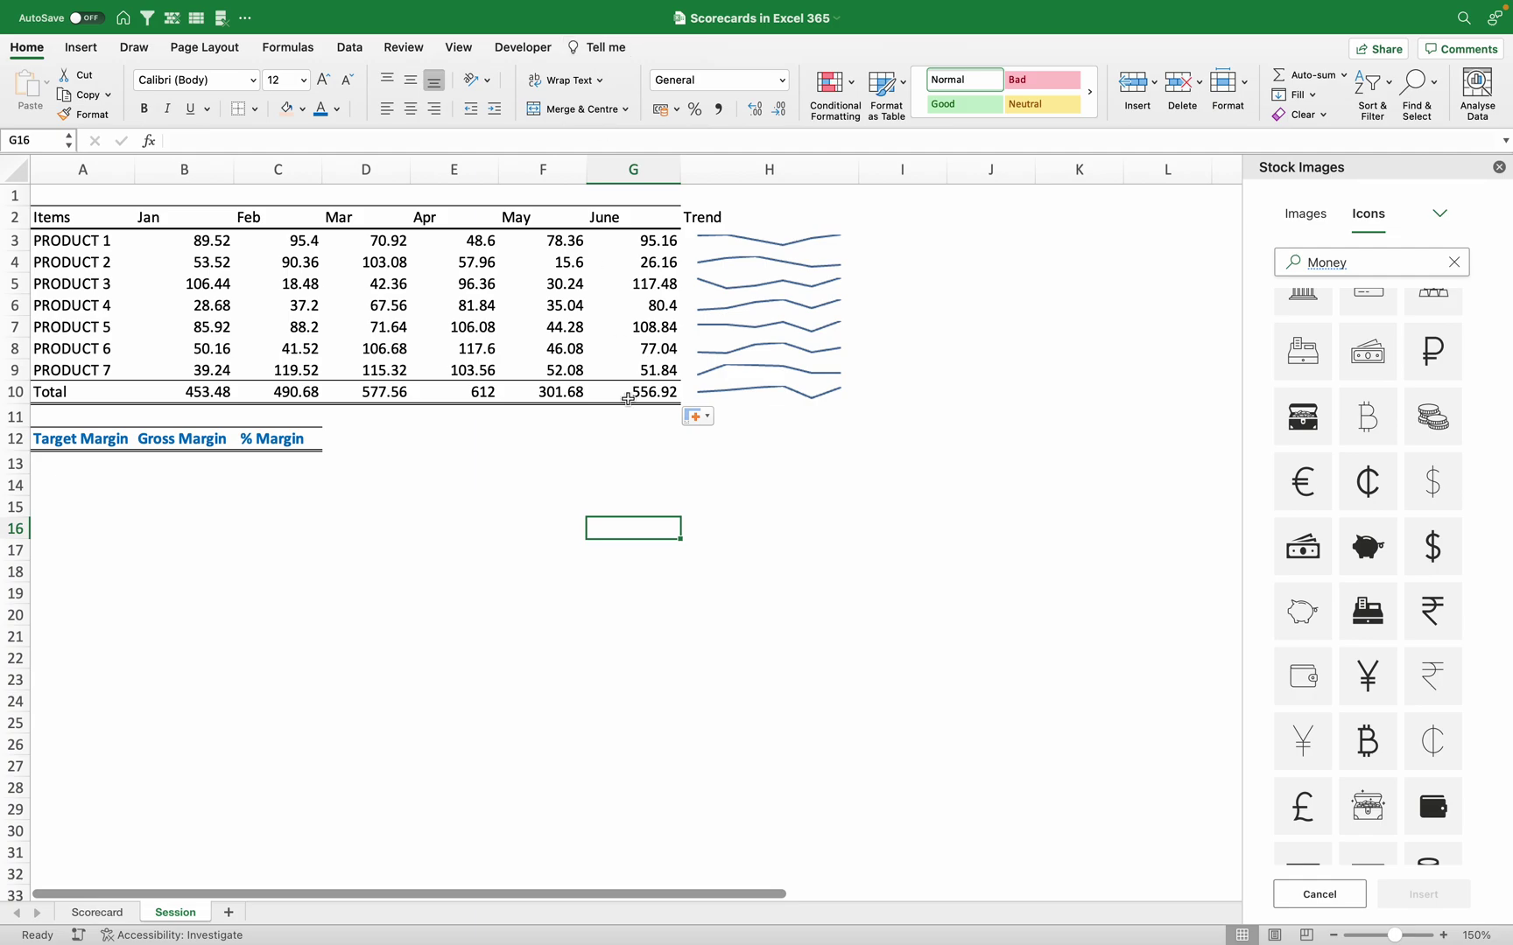
Apply the gold line style to the Trend sparklines and show their high and low points
{"action": "left_click", "coordinate": [778, 246]}
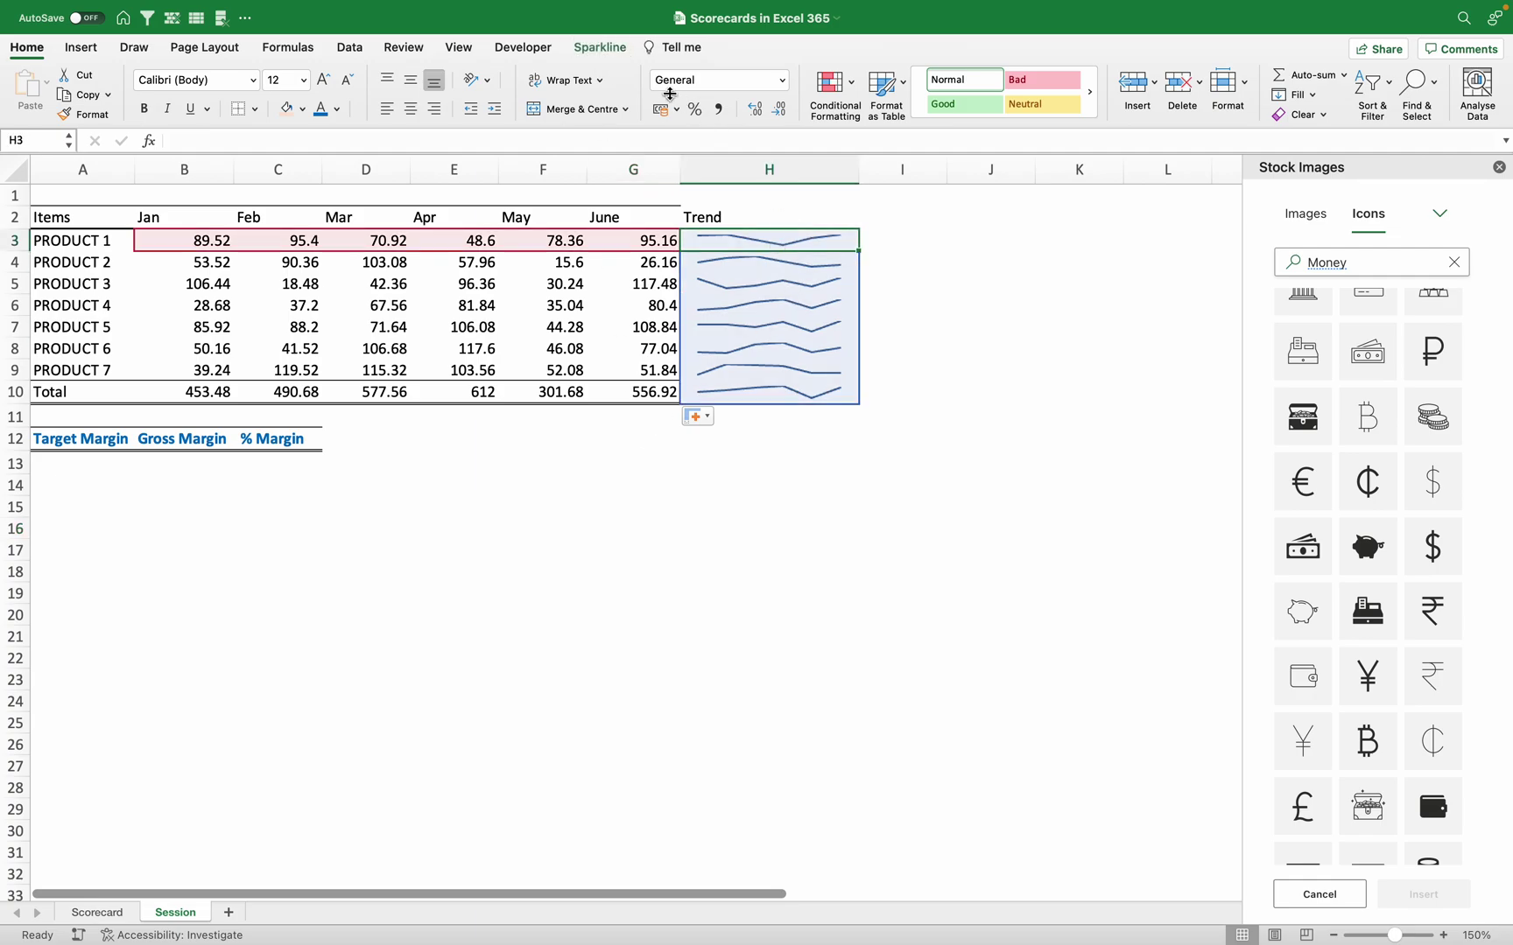
{"action": "left_click", "coordinate": [608, 53]}
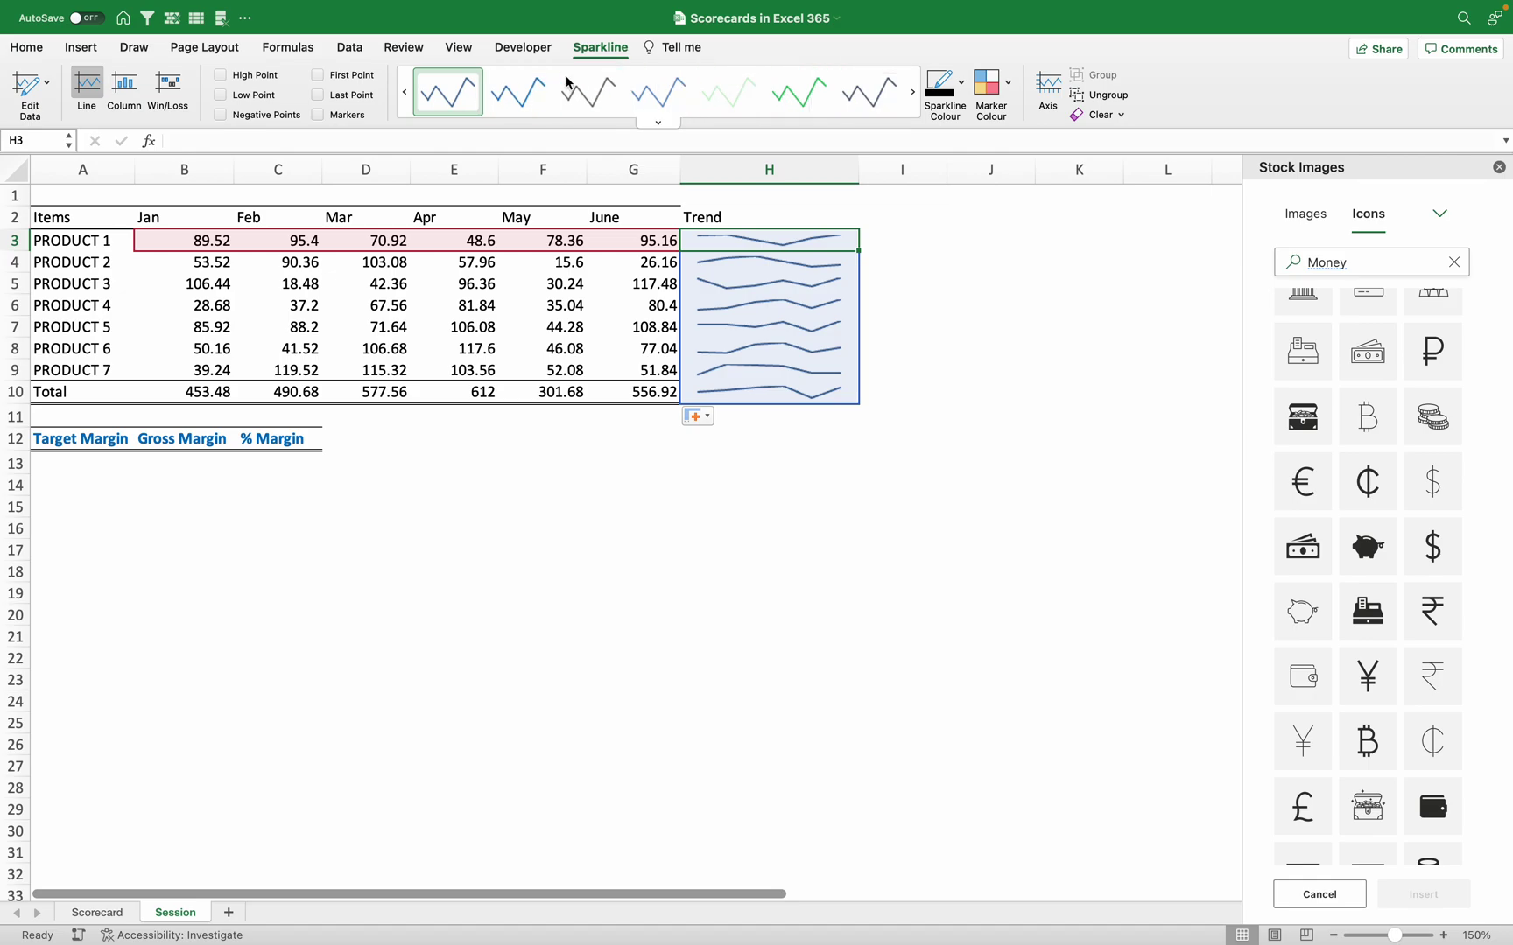
{"action": "left_click", "coordinate": [916, 103]}
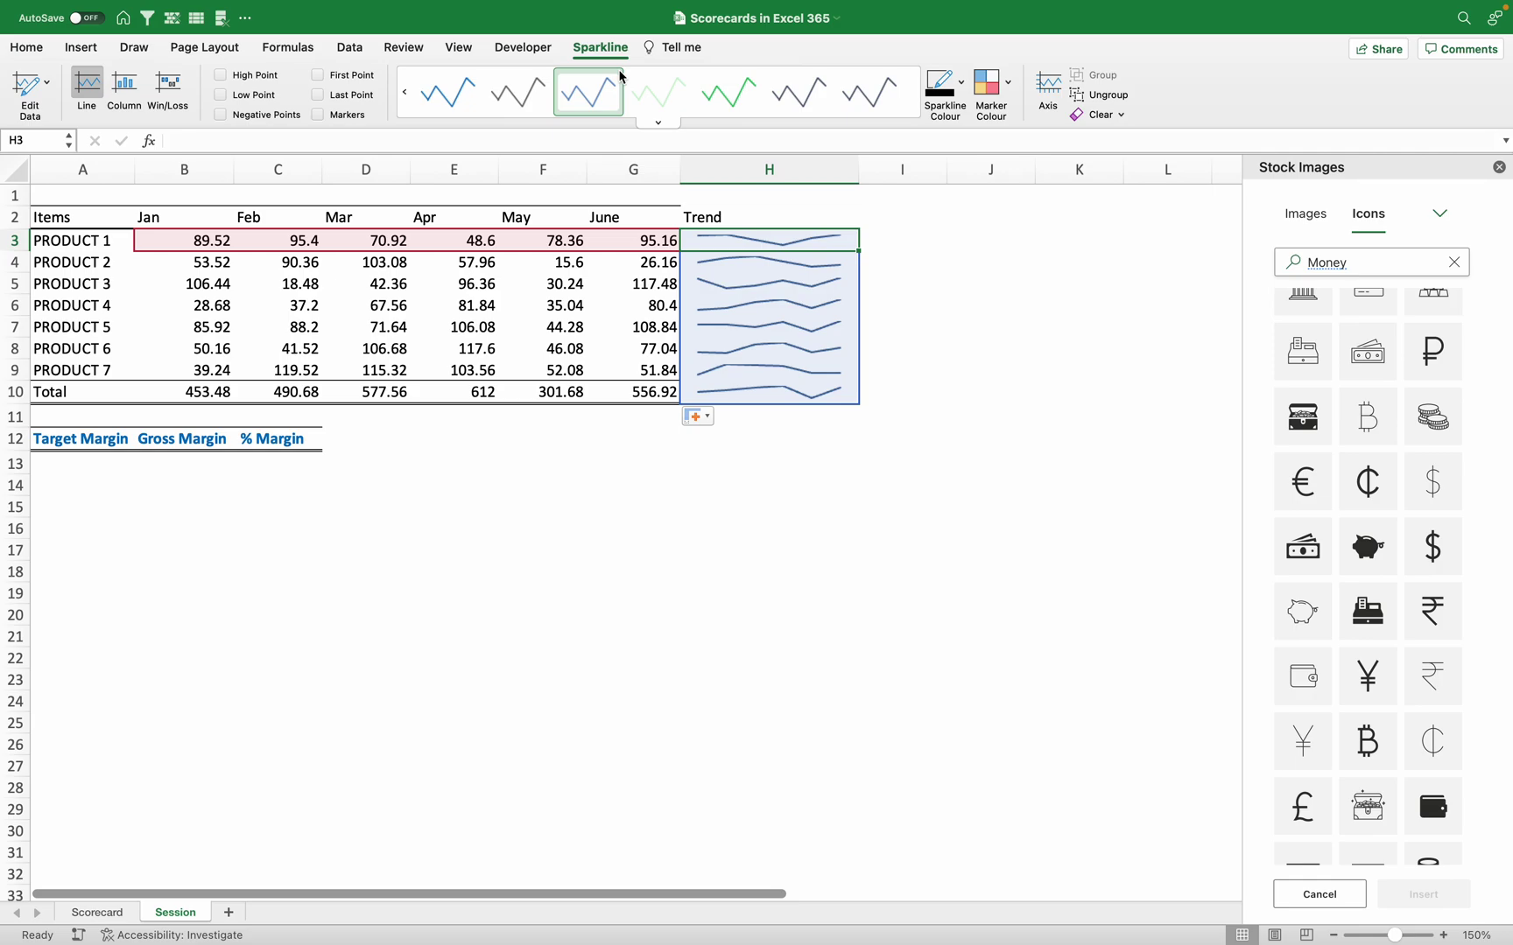
{"action": "left_click", "coordinate": [658, 122]}
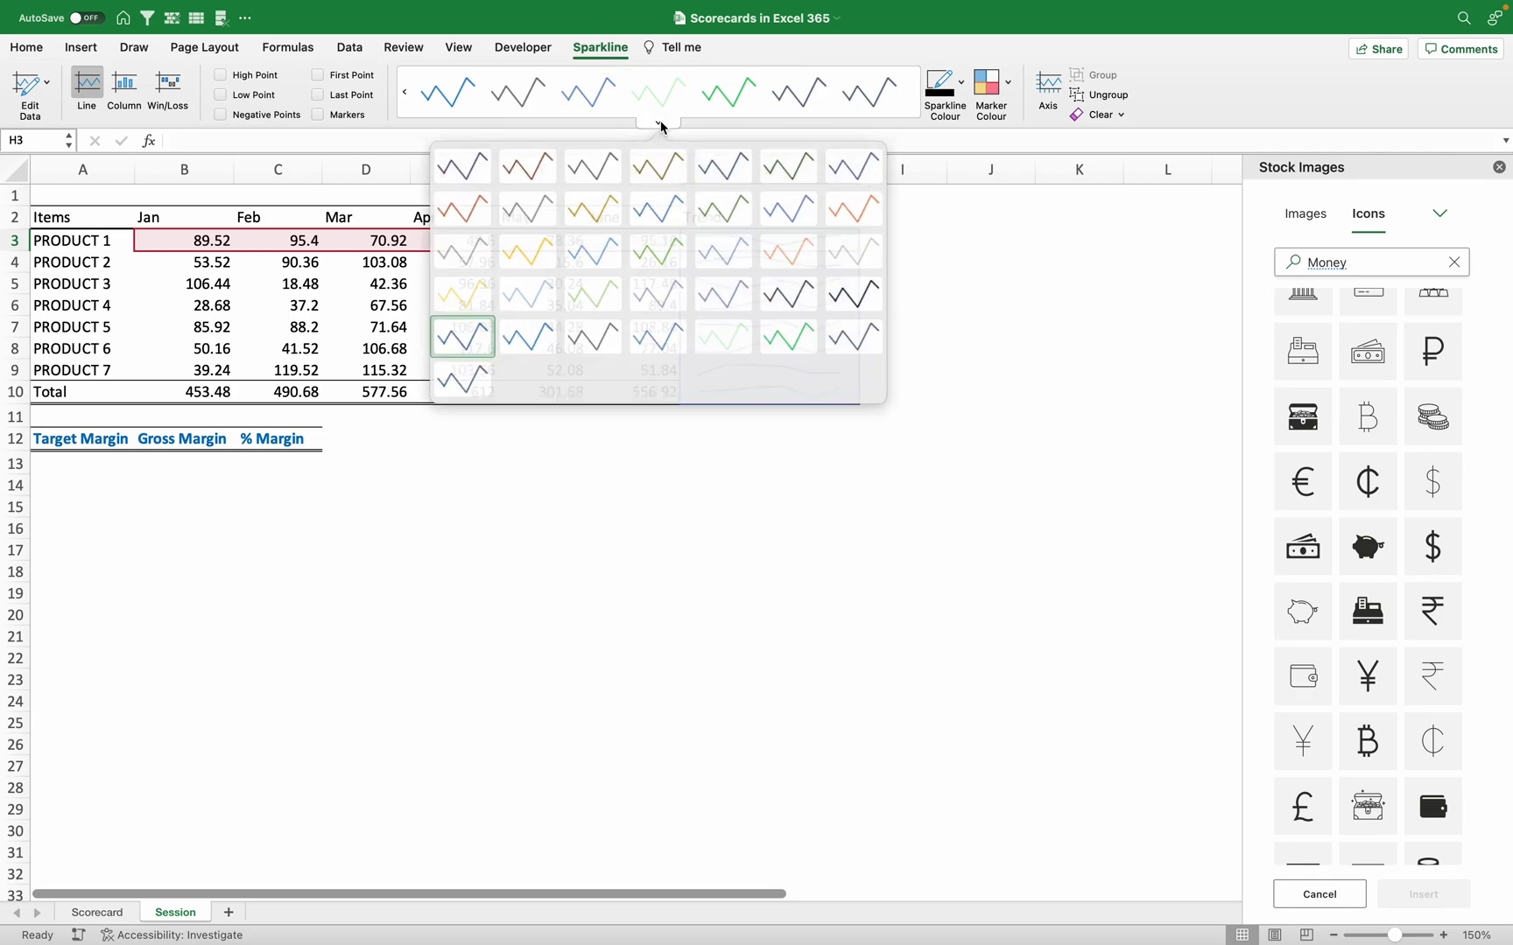
{"action": "left_click", "coordinate": [515, 263]}
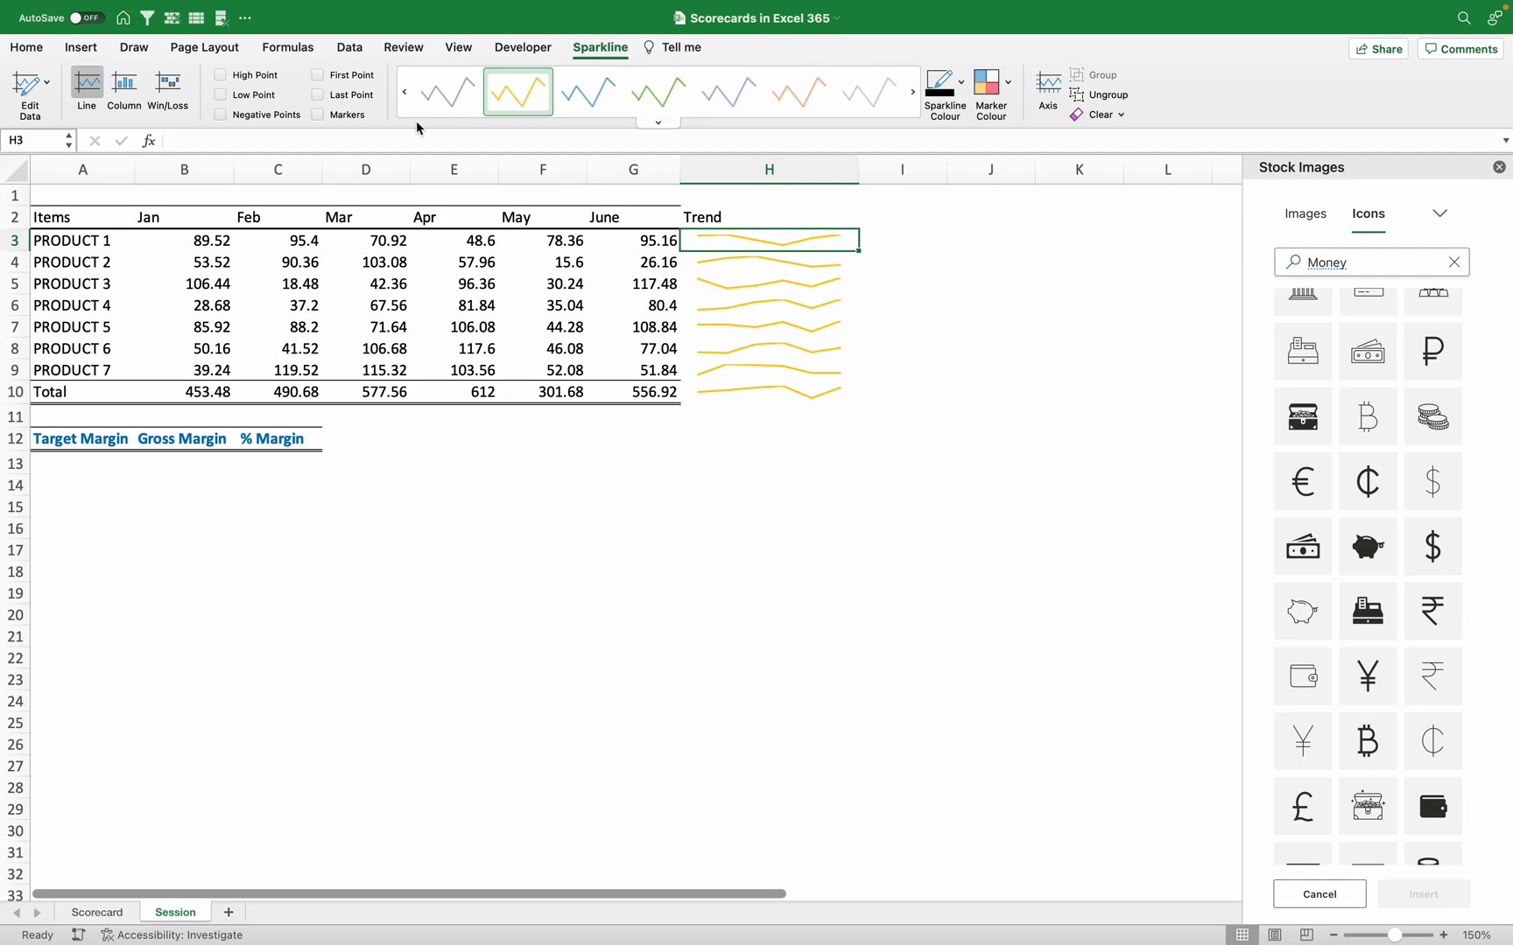
{"action": "left_click", "coordinate": [220, 95]}
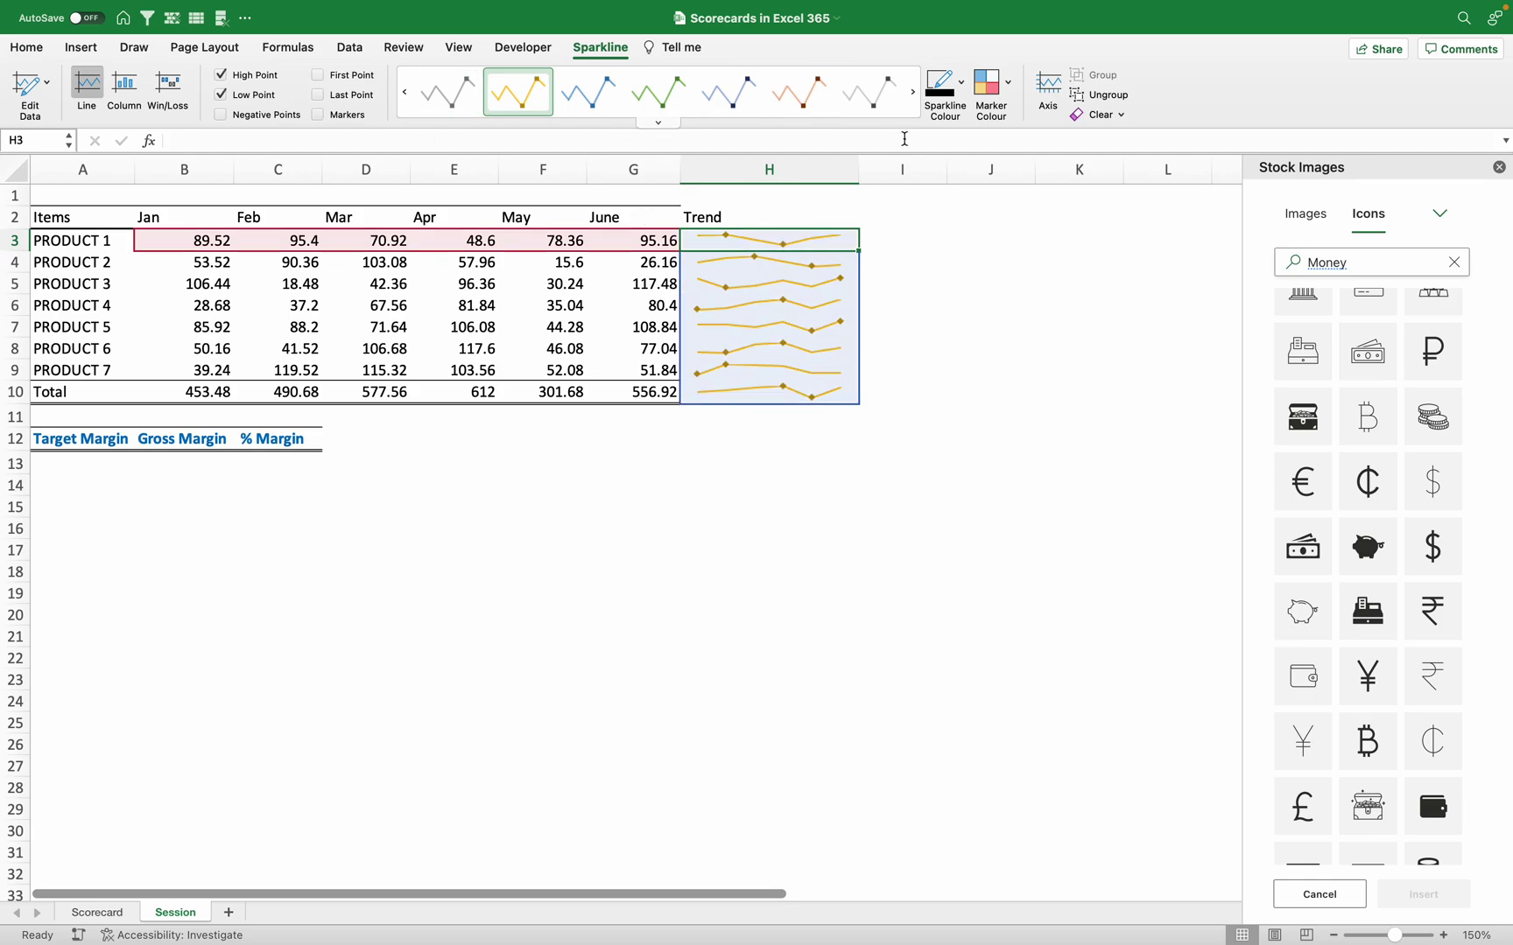
{"action": "left_click", "coordinate": [962, 88]}
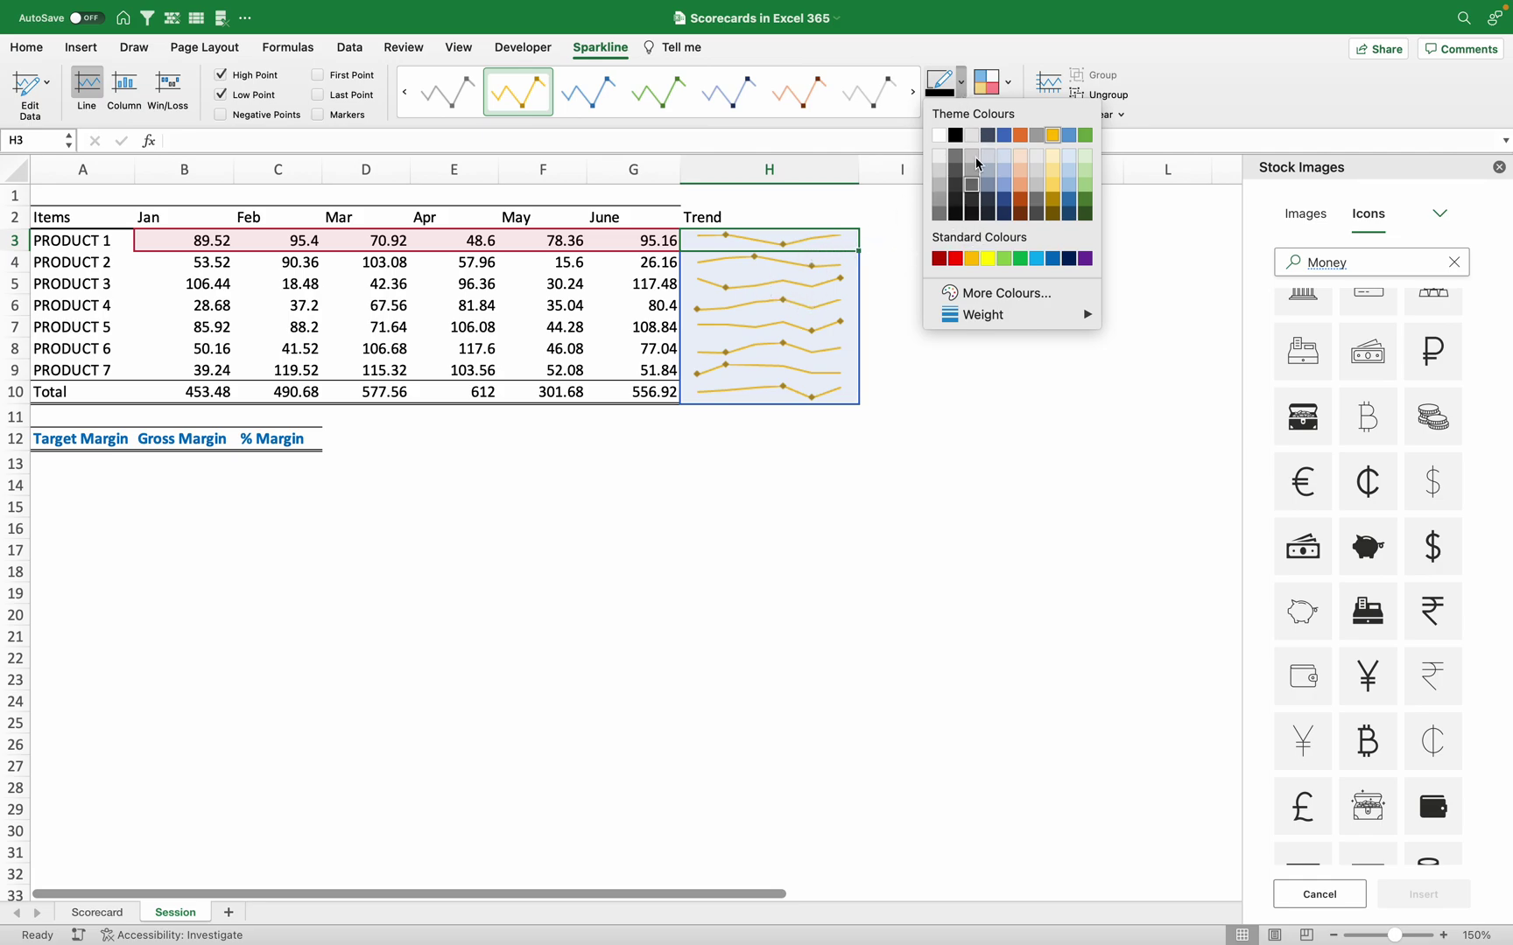
{"action": "left_click", "coordinate": [1021, 67]}
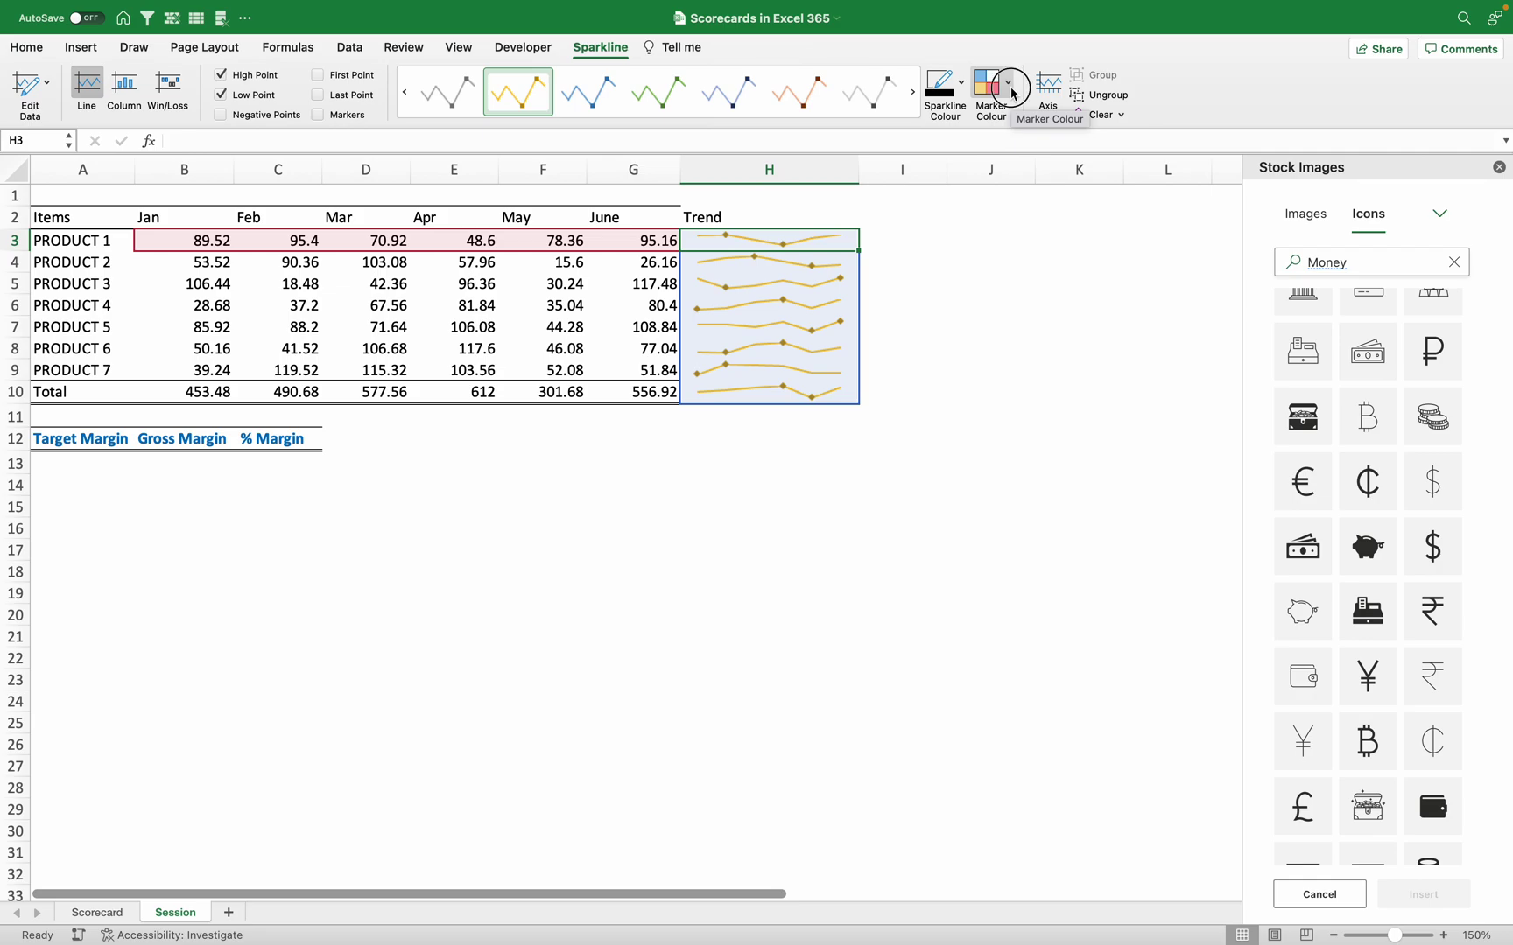
Colour the Trend sparklines' high-point markers green and their low-point markers red
{"action": "left_click", "coordinate": [1010, 88]}
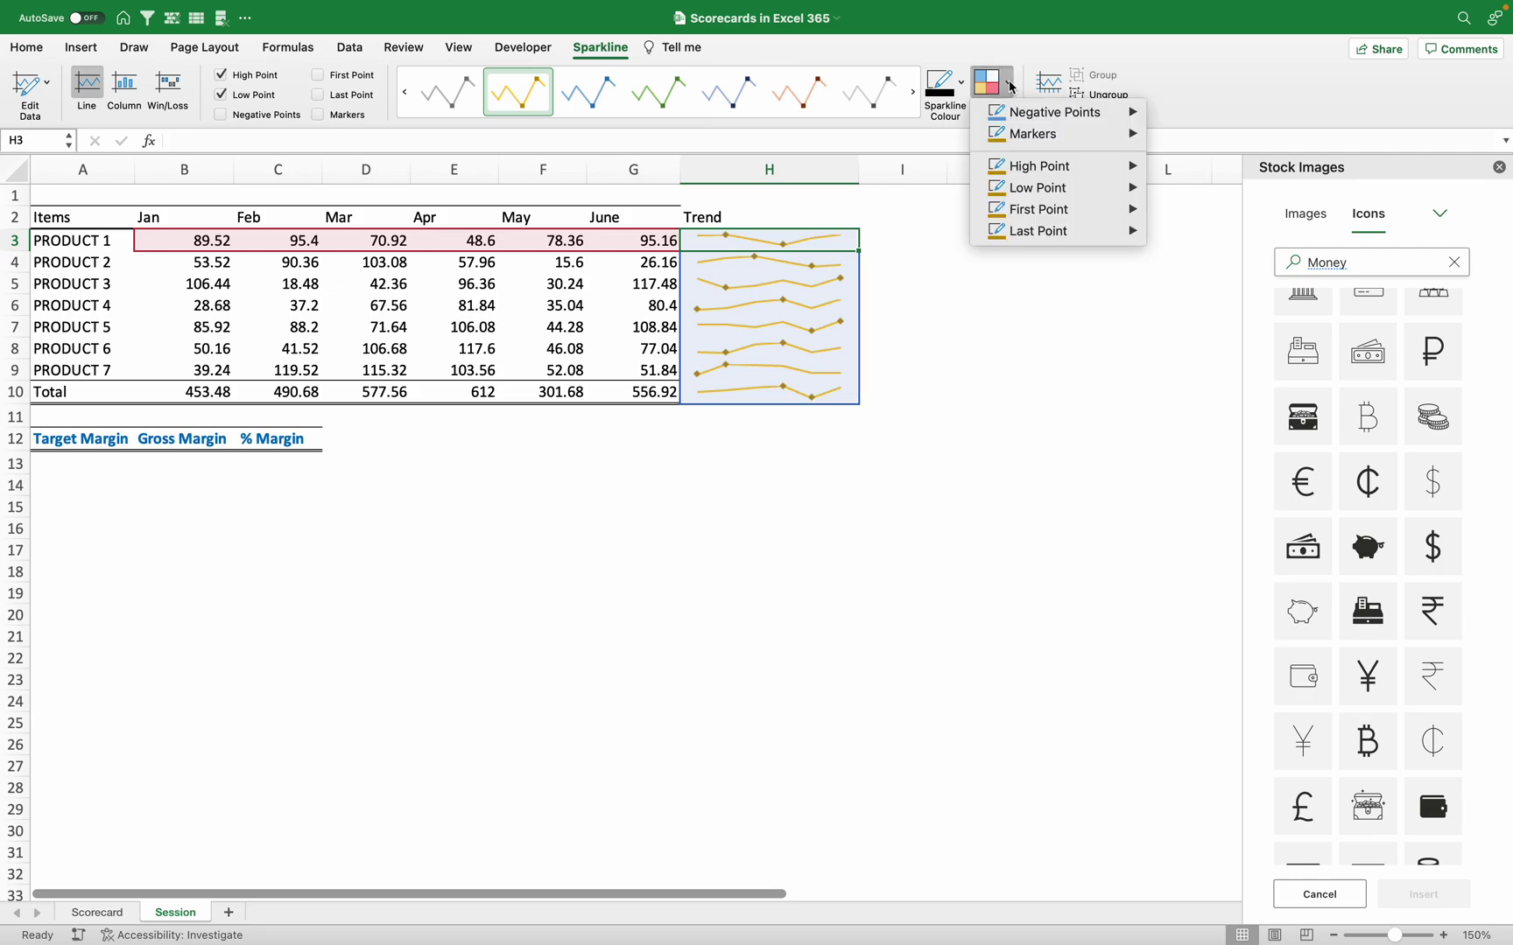
{"action": "mouse_move", "coordinate": [1033, 172]}
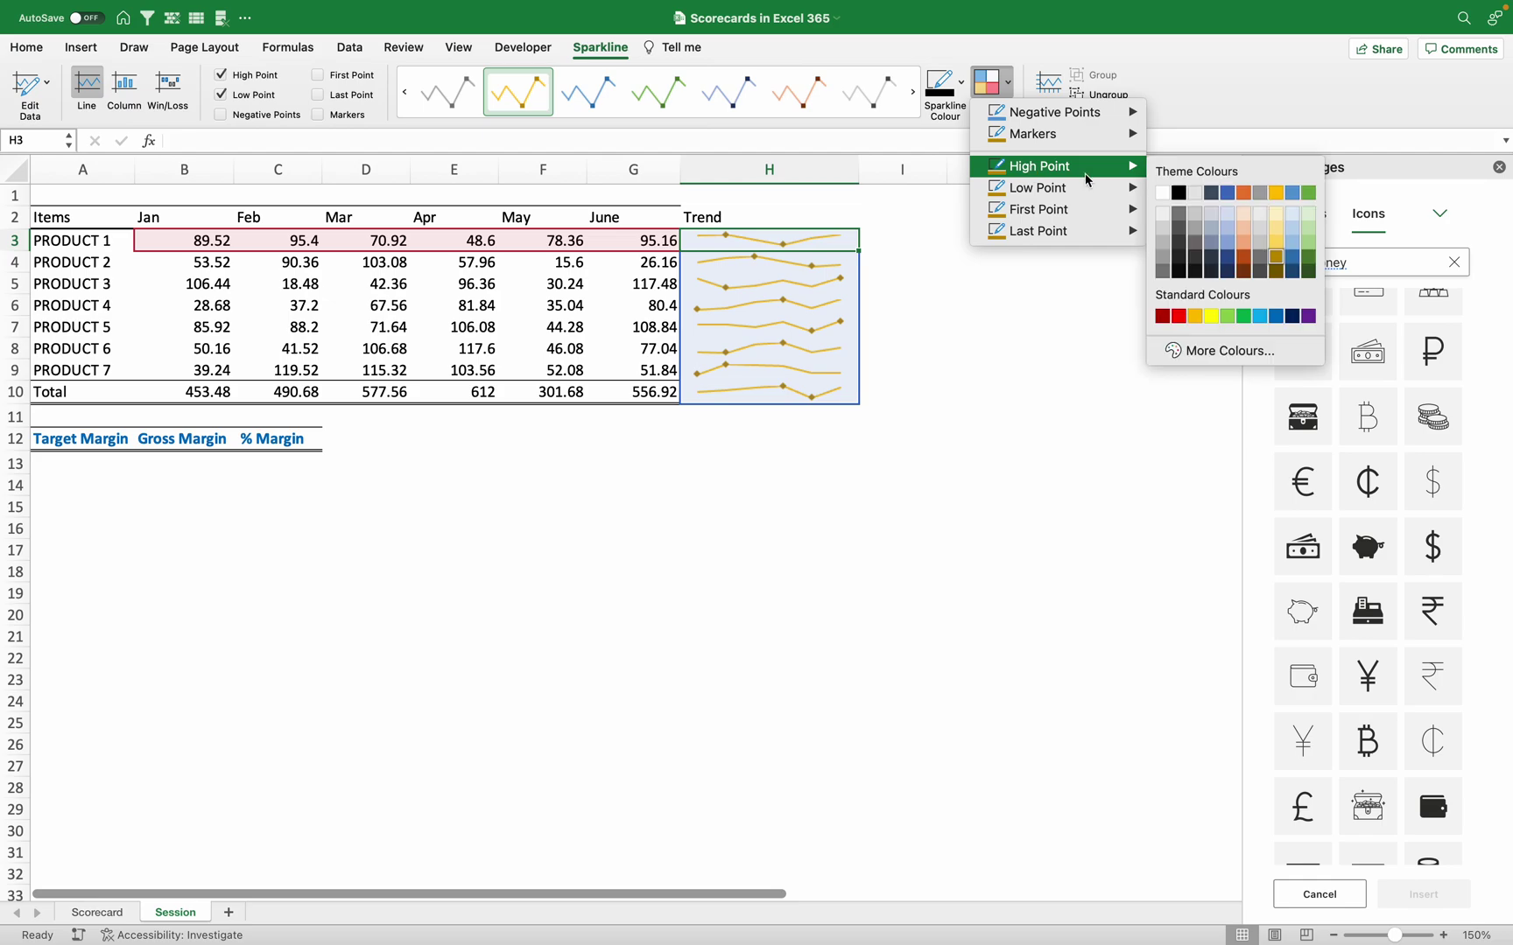
{"action": "left_click", "coordinate": [1244, 316]}
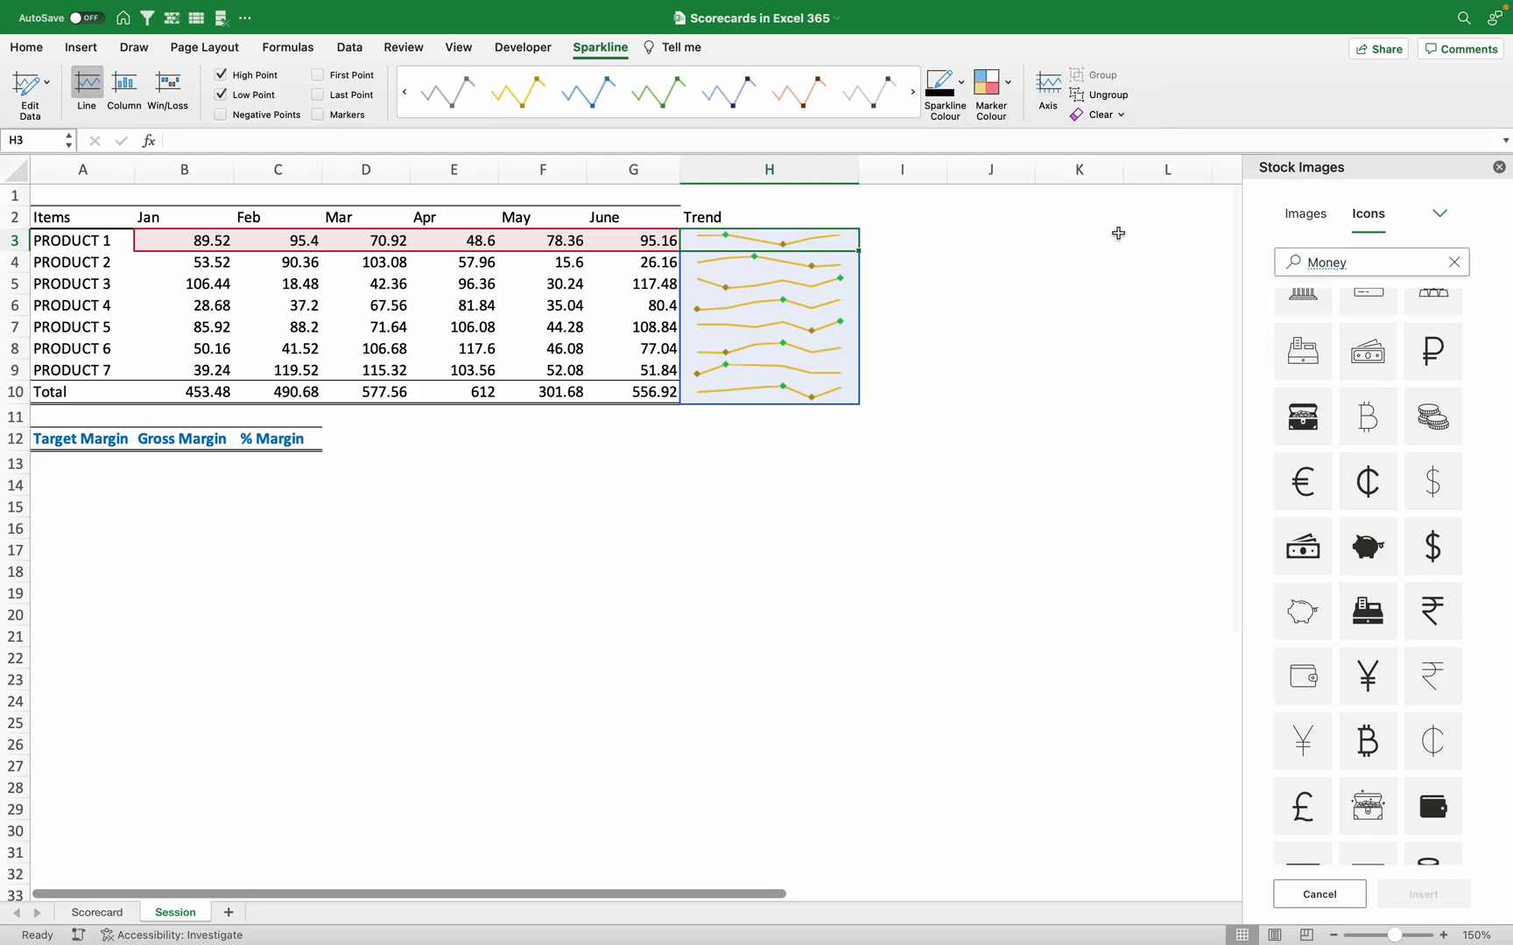
{"action": "left_click", "coordinate": [1010, 84]}
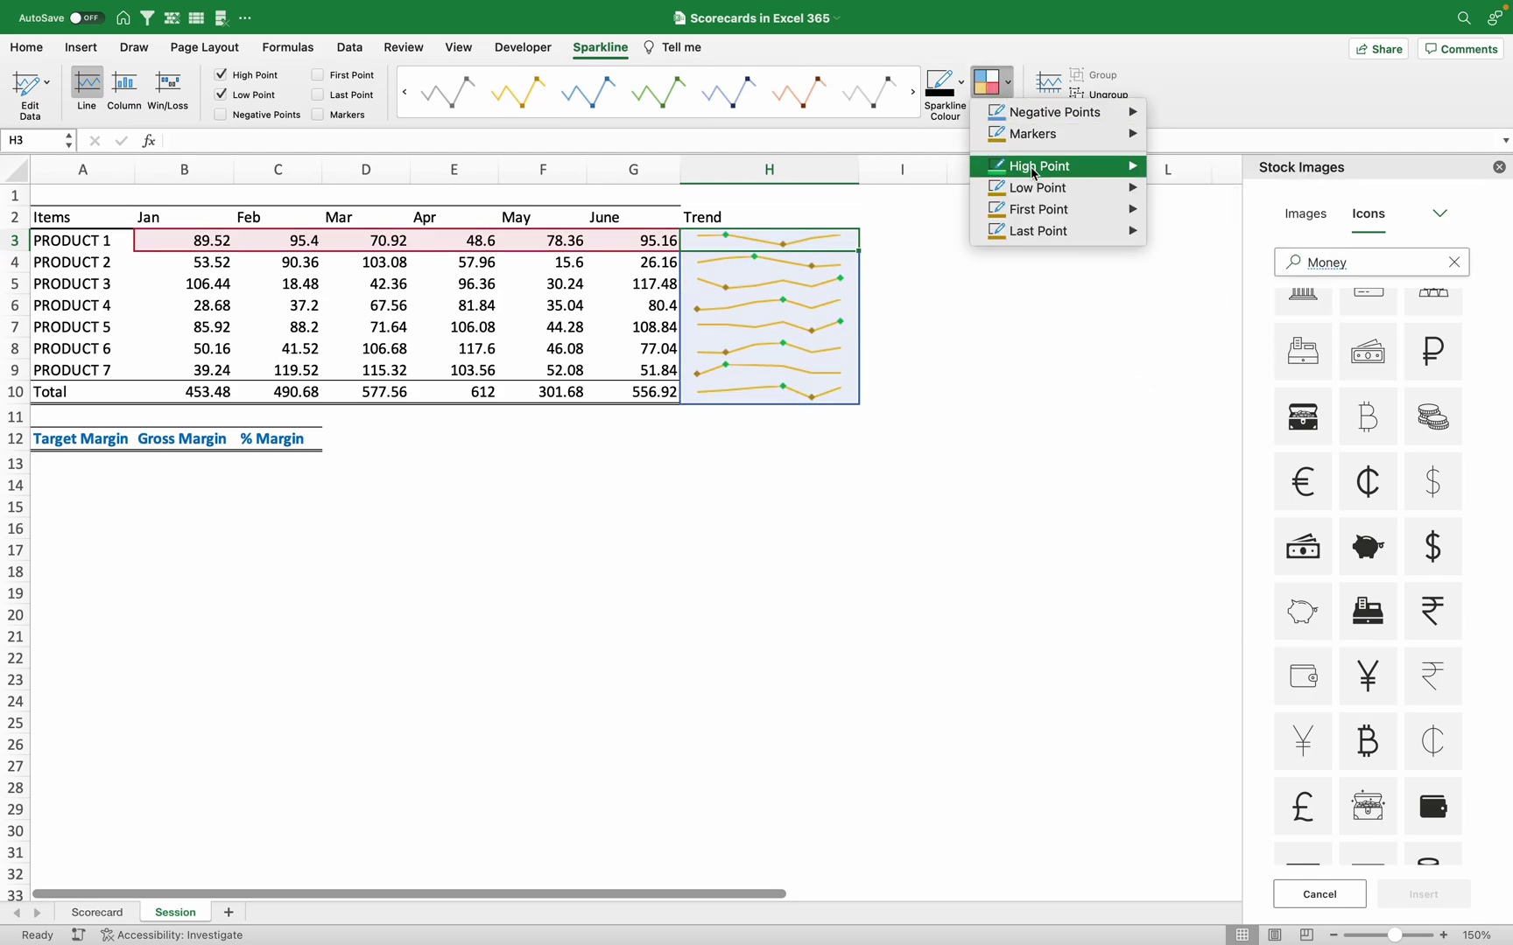
{"action": "mouse_move", "coordinate": [1053, 193]}
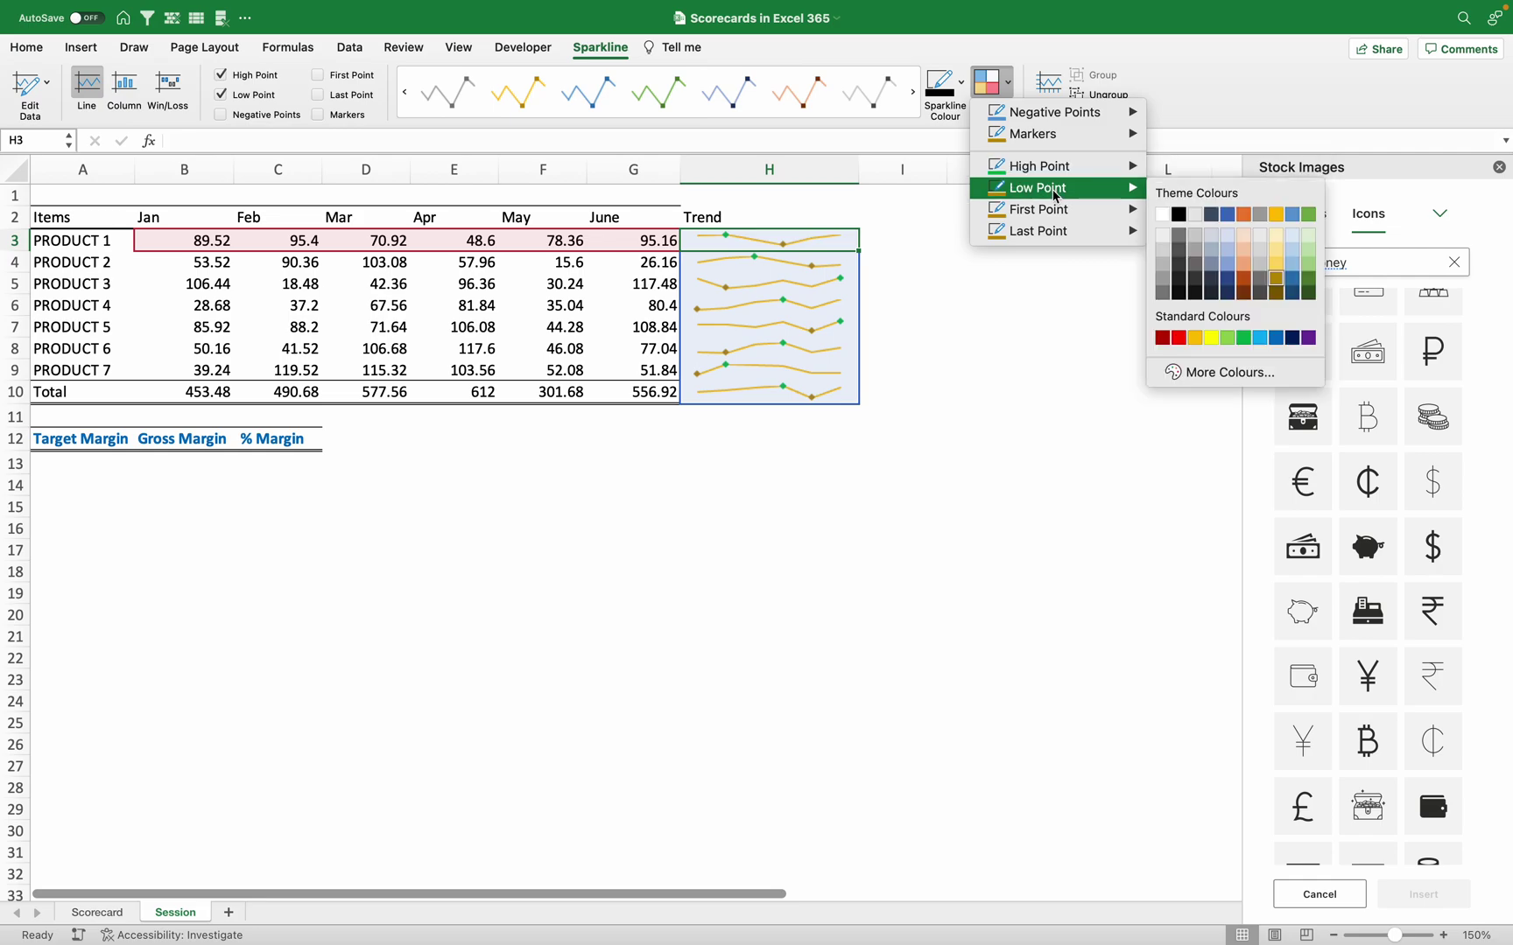
{"action": "left_click", "coordinate": [1179, 338]}
{"action": "left_click", "coordinate": [933, 377]}
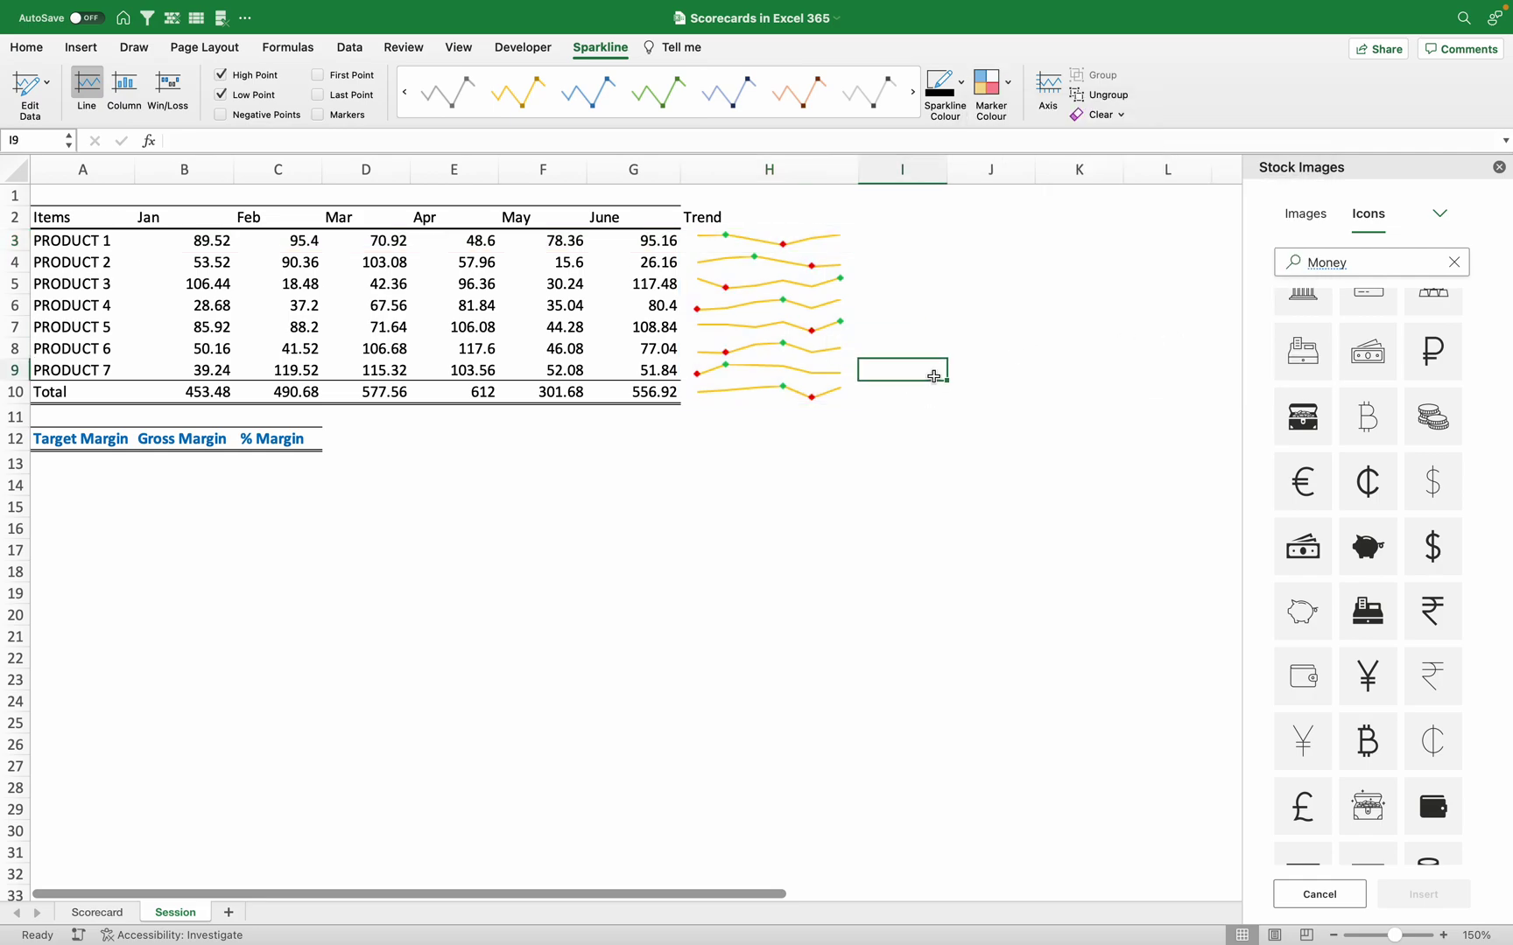
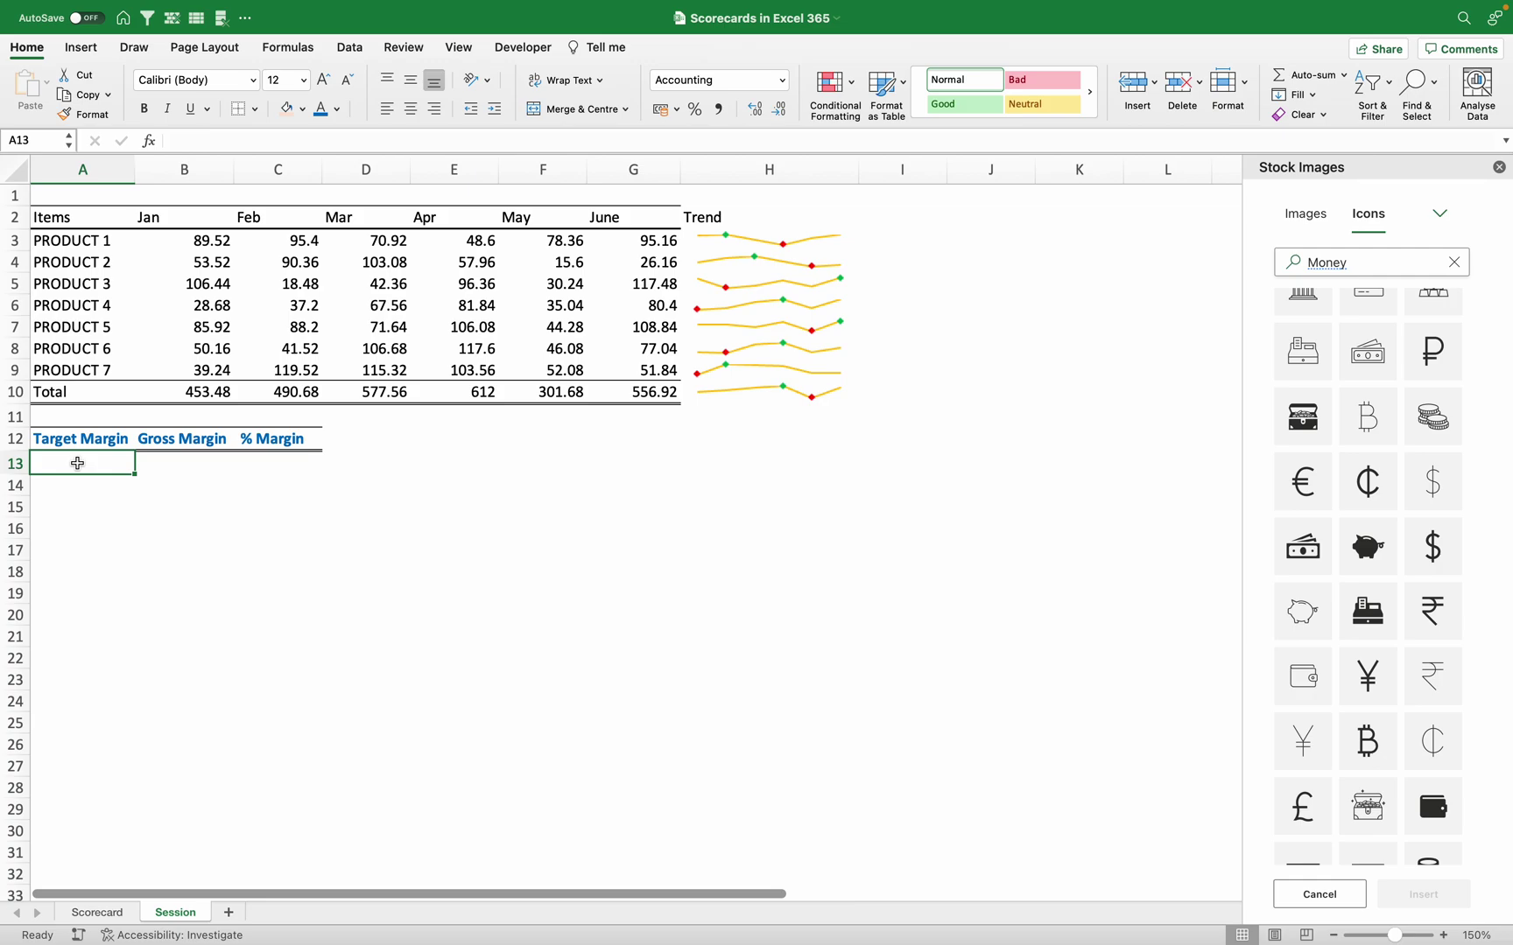
Enter 20,000 as the Target Margin in cell A13
{"action": "type", "text": "100000"}
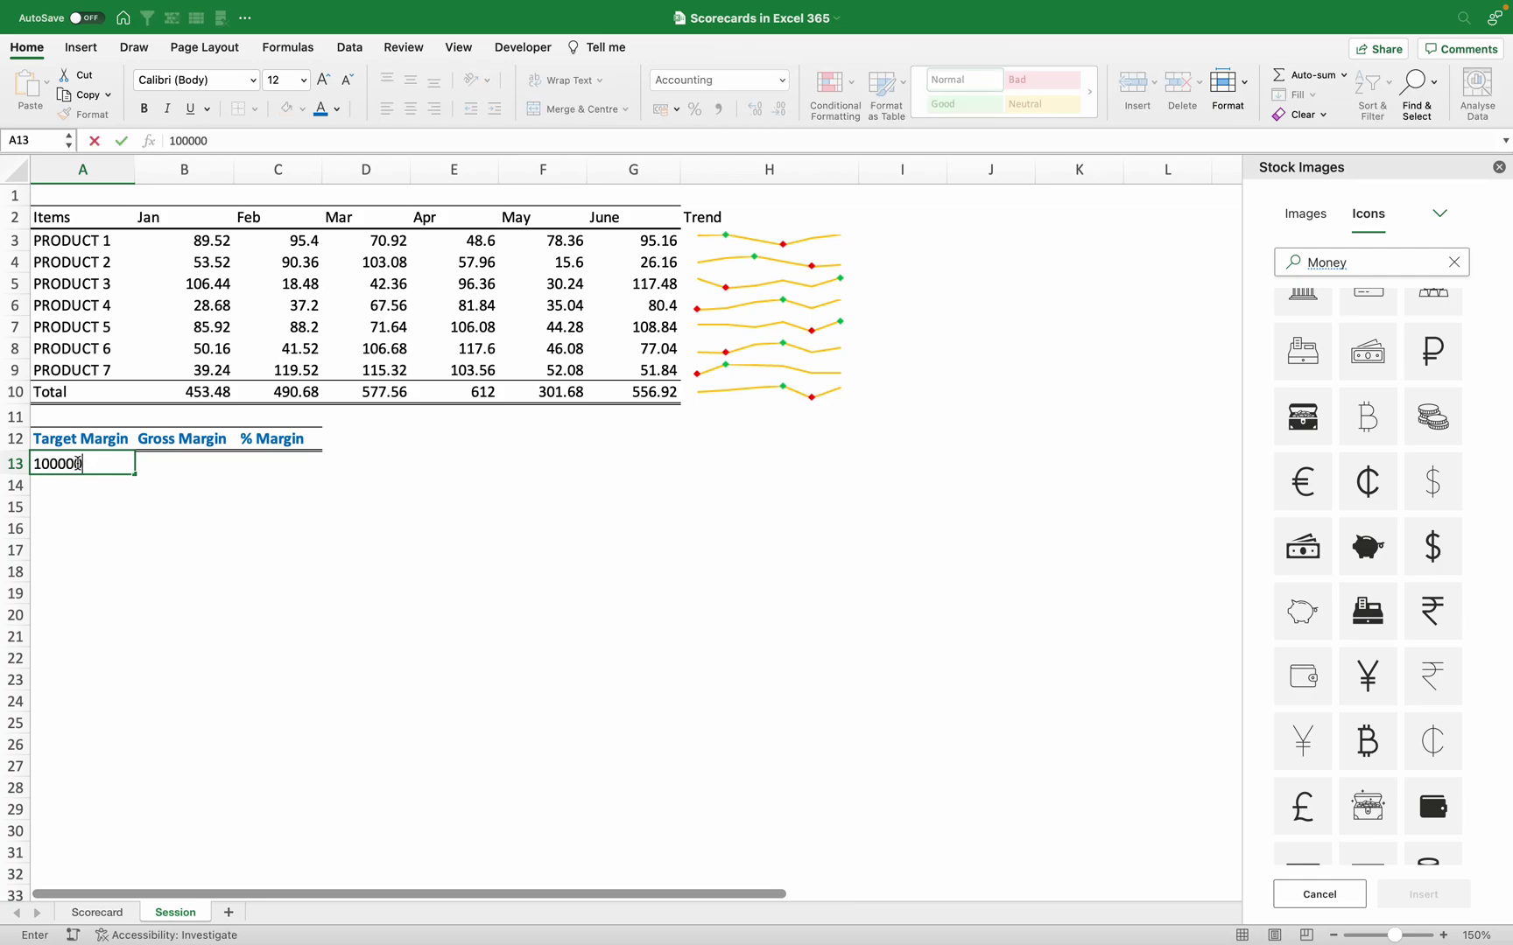
{"action": "key", "text": "Return"}
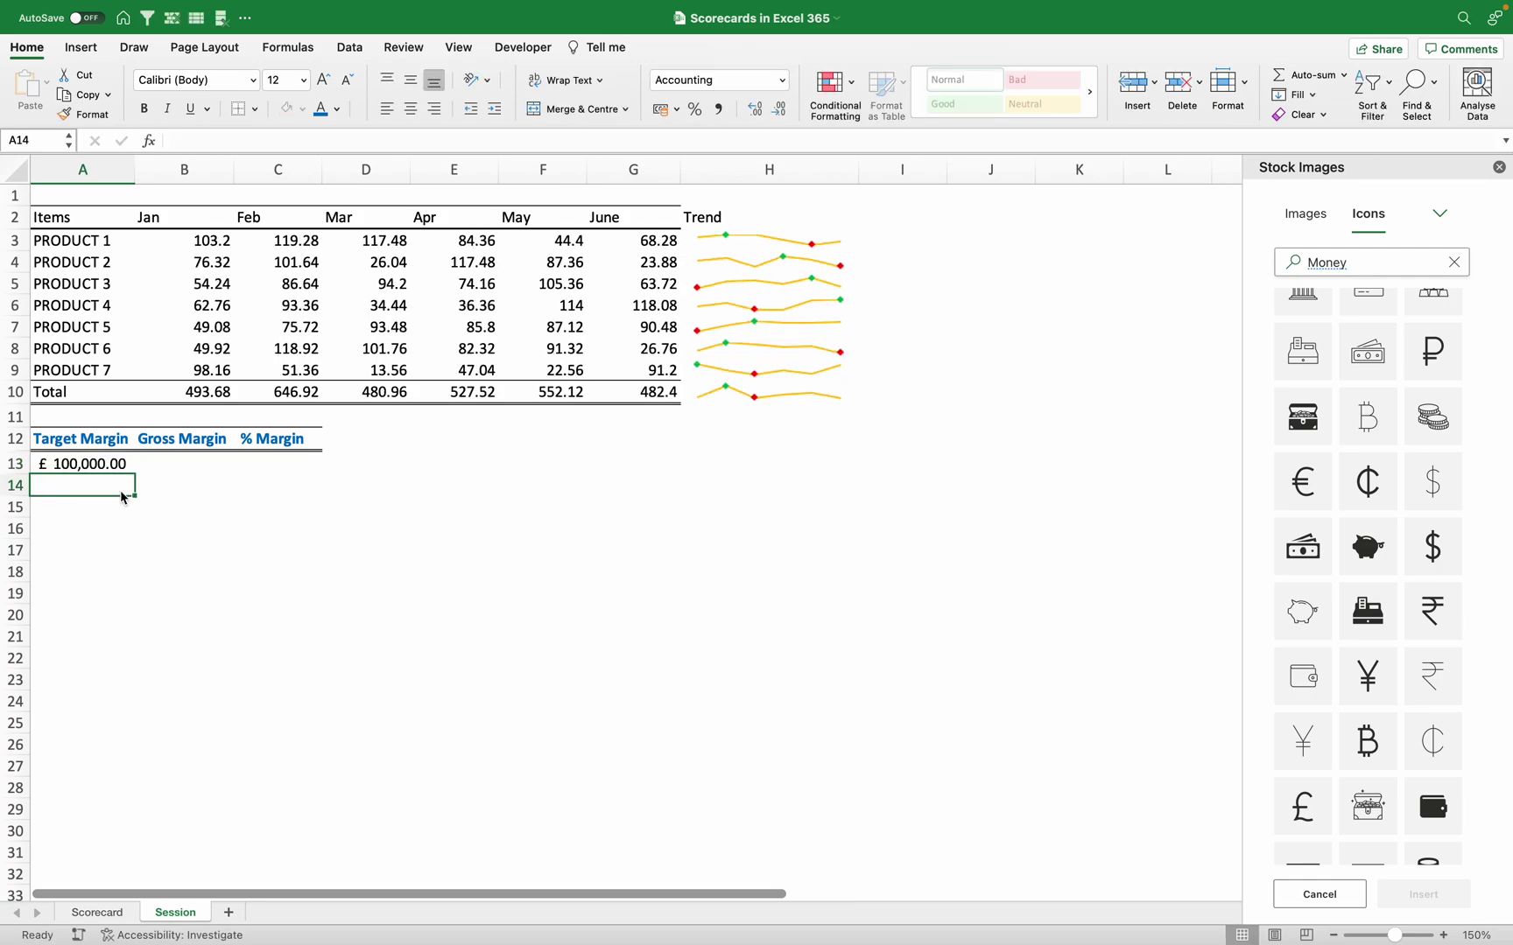
{"action": "left_click", "coordinate": [99, 461]}
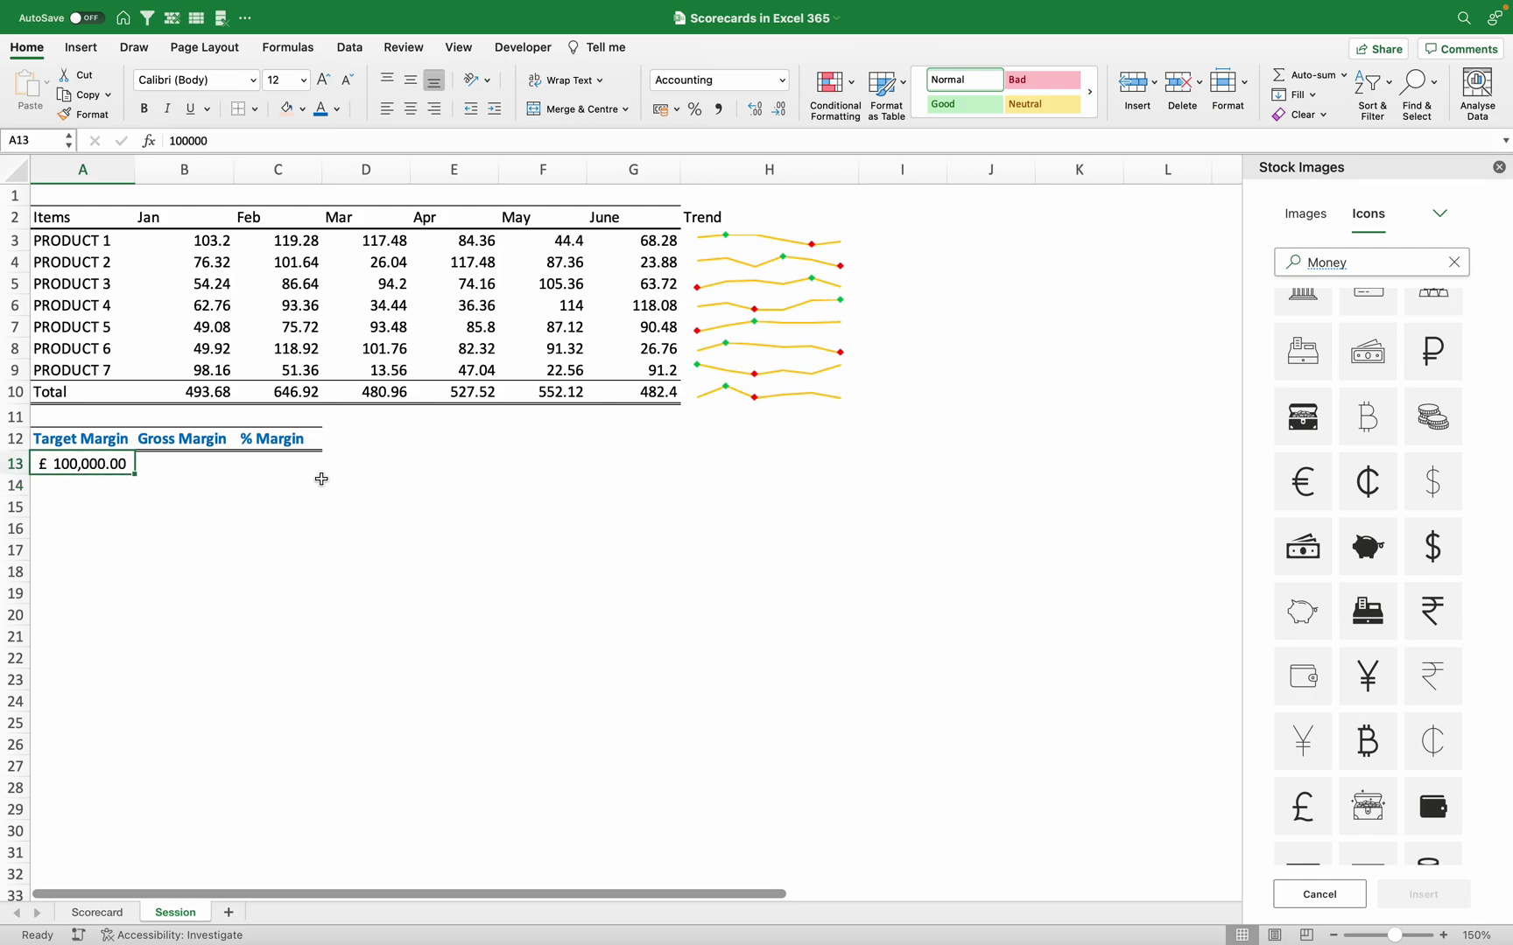
{"action": "type", "text": "200000"}
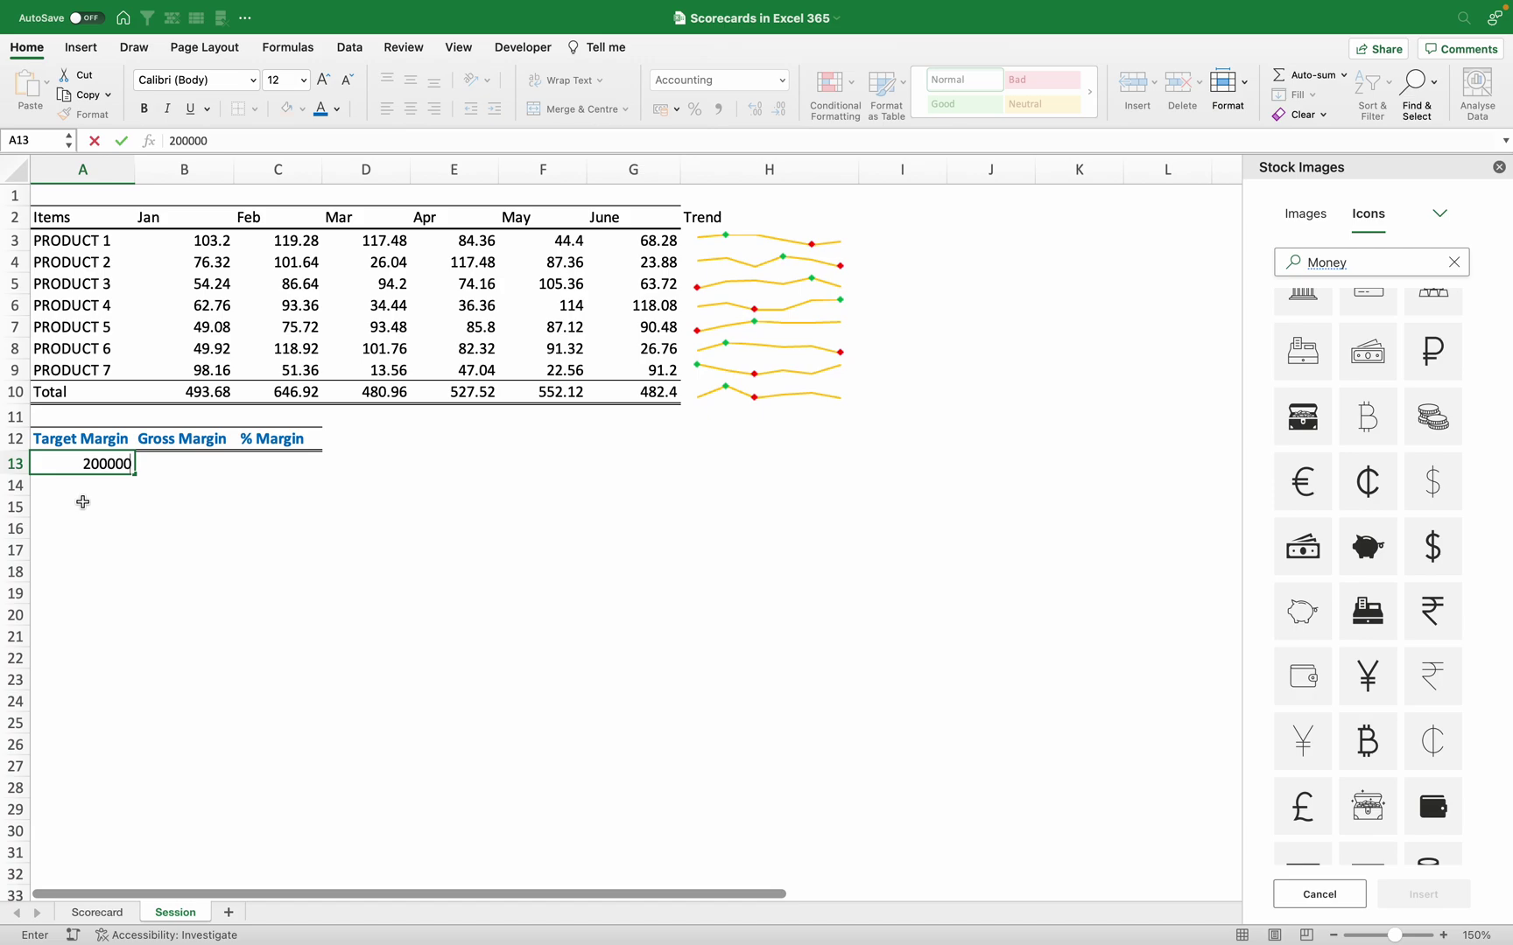
{"action": "key", "text": "Return"}
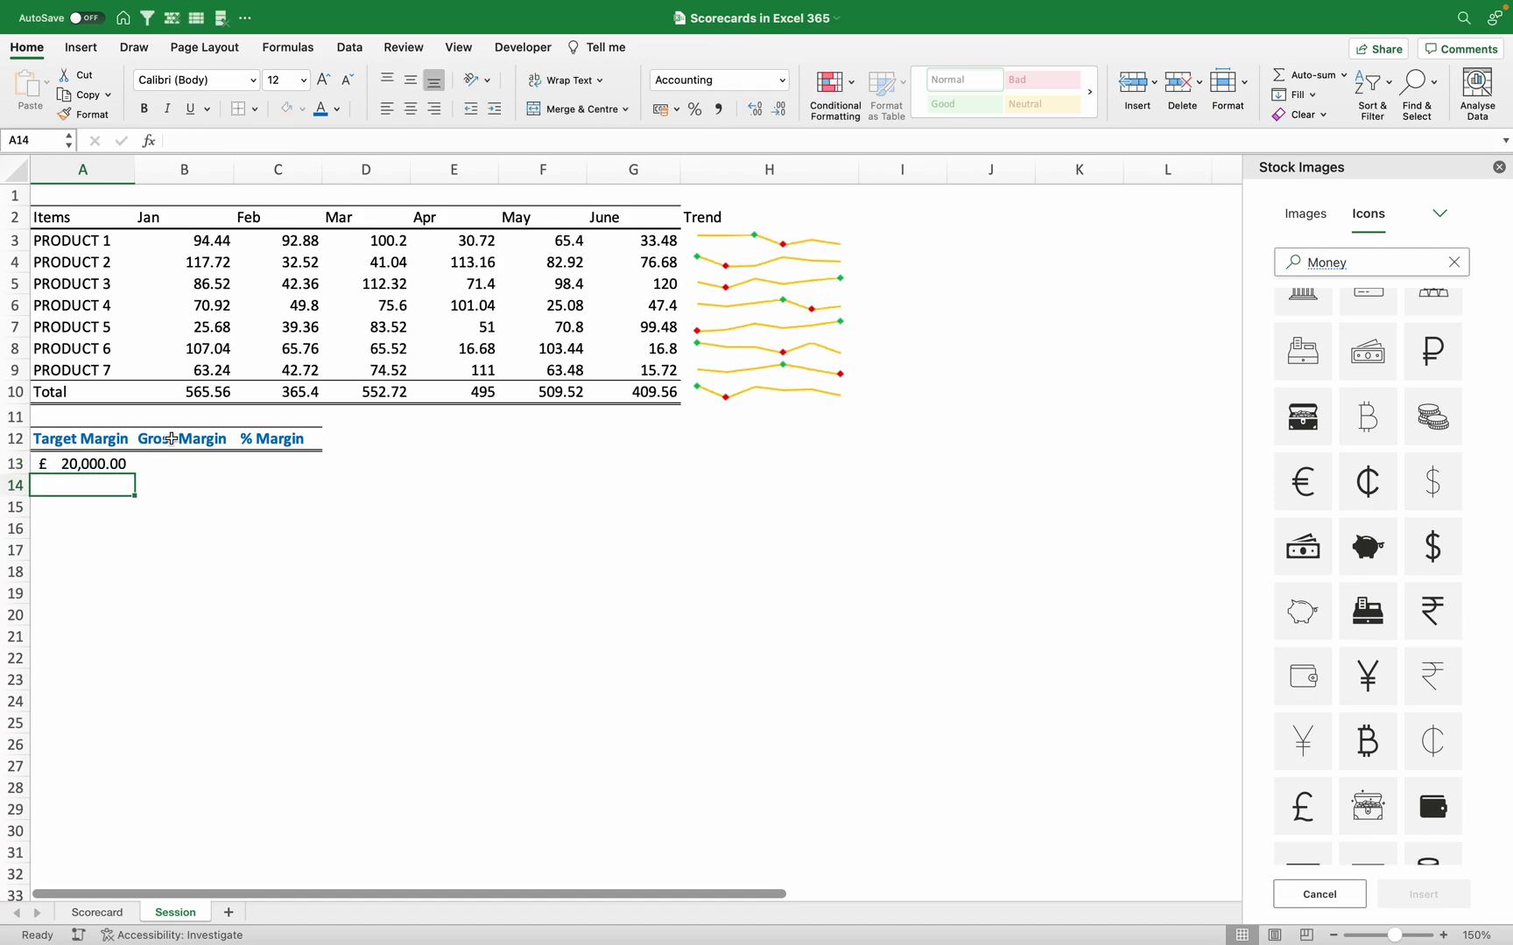
Calculate the Gross Margin in cell B13 as the SUM of the monthly totals B10:G10
{"action": "left_click", "coordinate": [182, 454]}
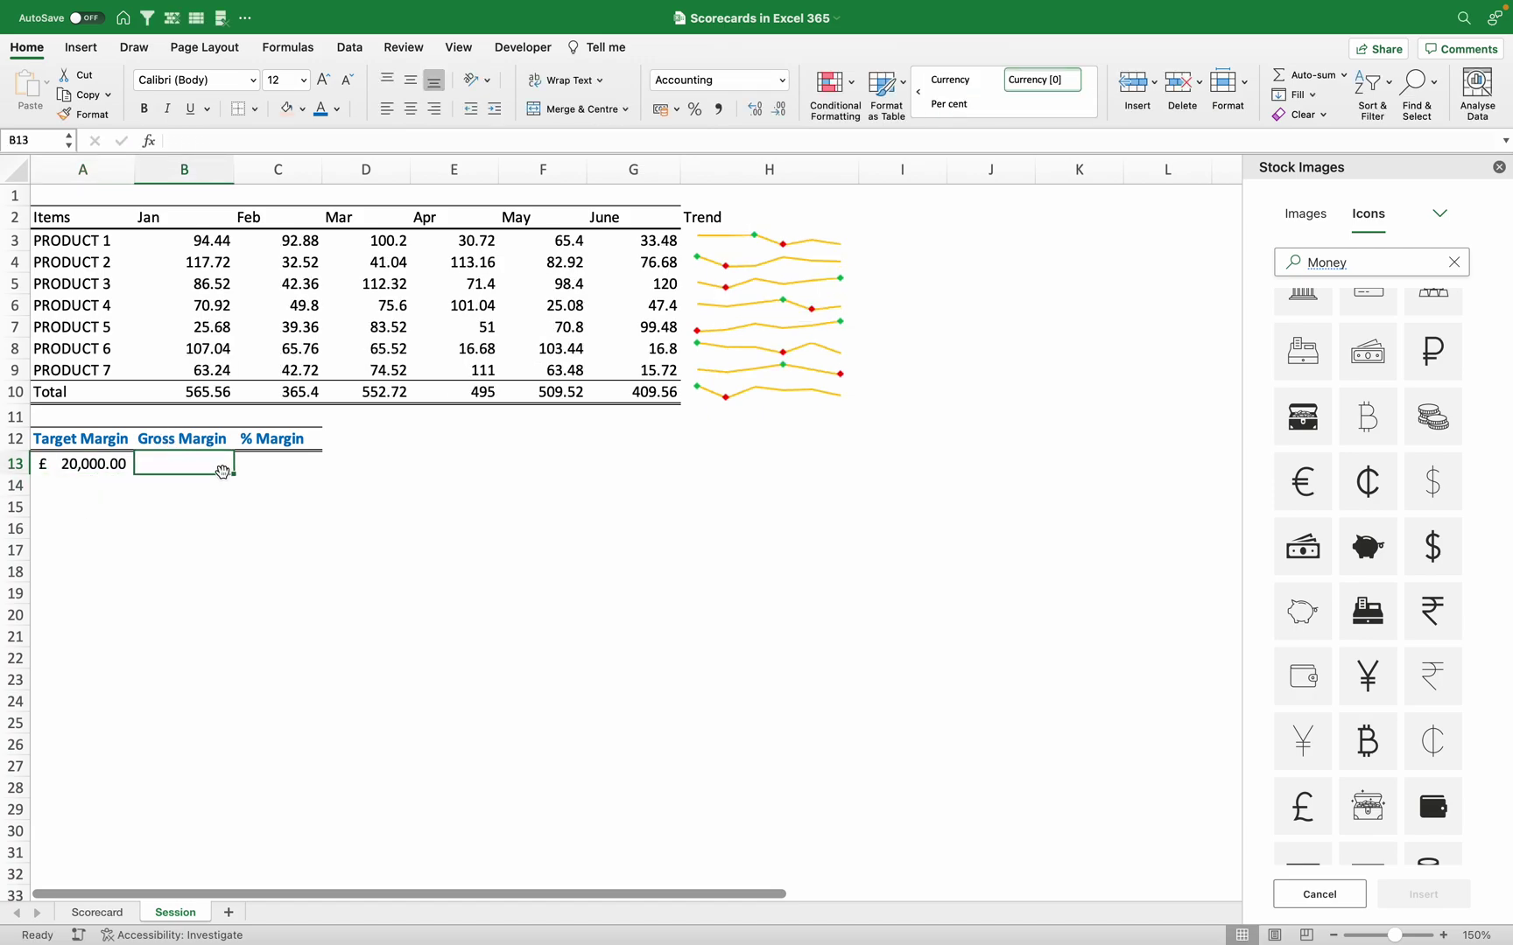
{"action": "left_click_drag", "start_coordinate": [203, 390], "coordinate": [618, 389]}
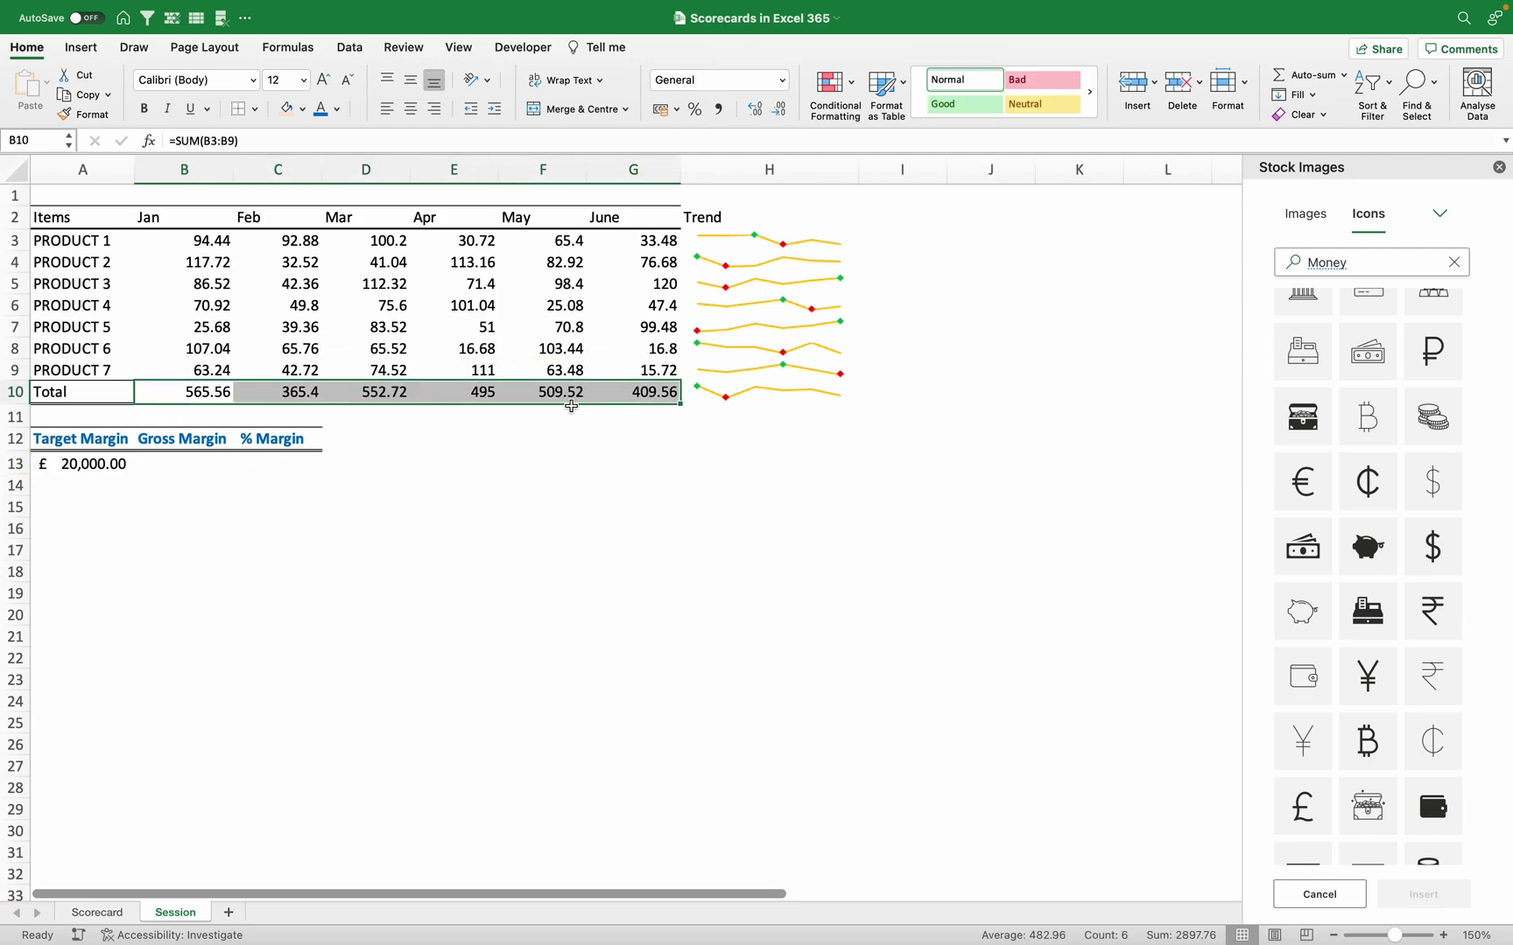
{"action": "left_click", "coordinate": [165, 468]}
{"action": "type", "text": "="}
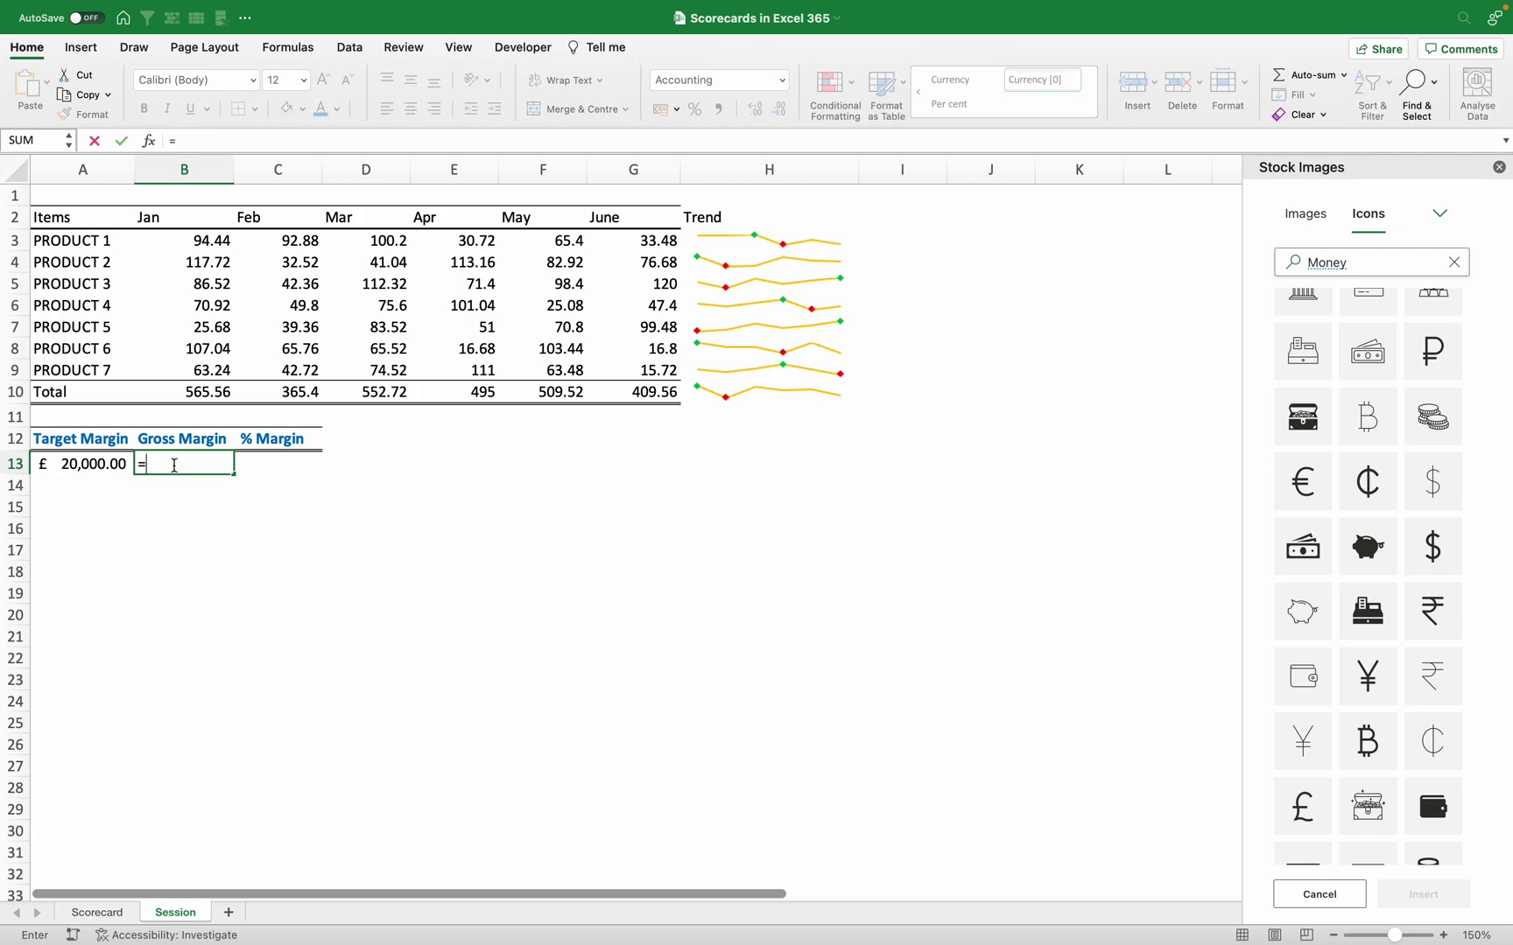
{"action": "type", "text": "sum"}
{"action": "key", "text": "Tab"}
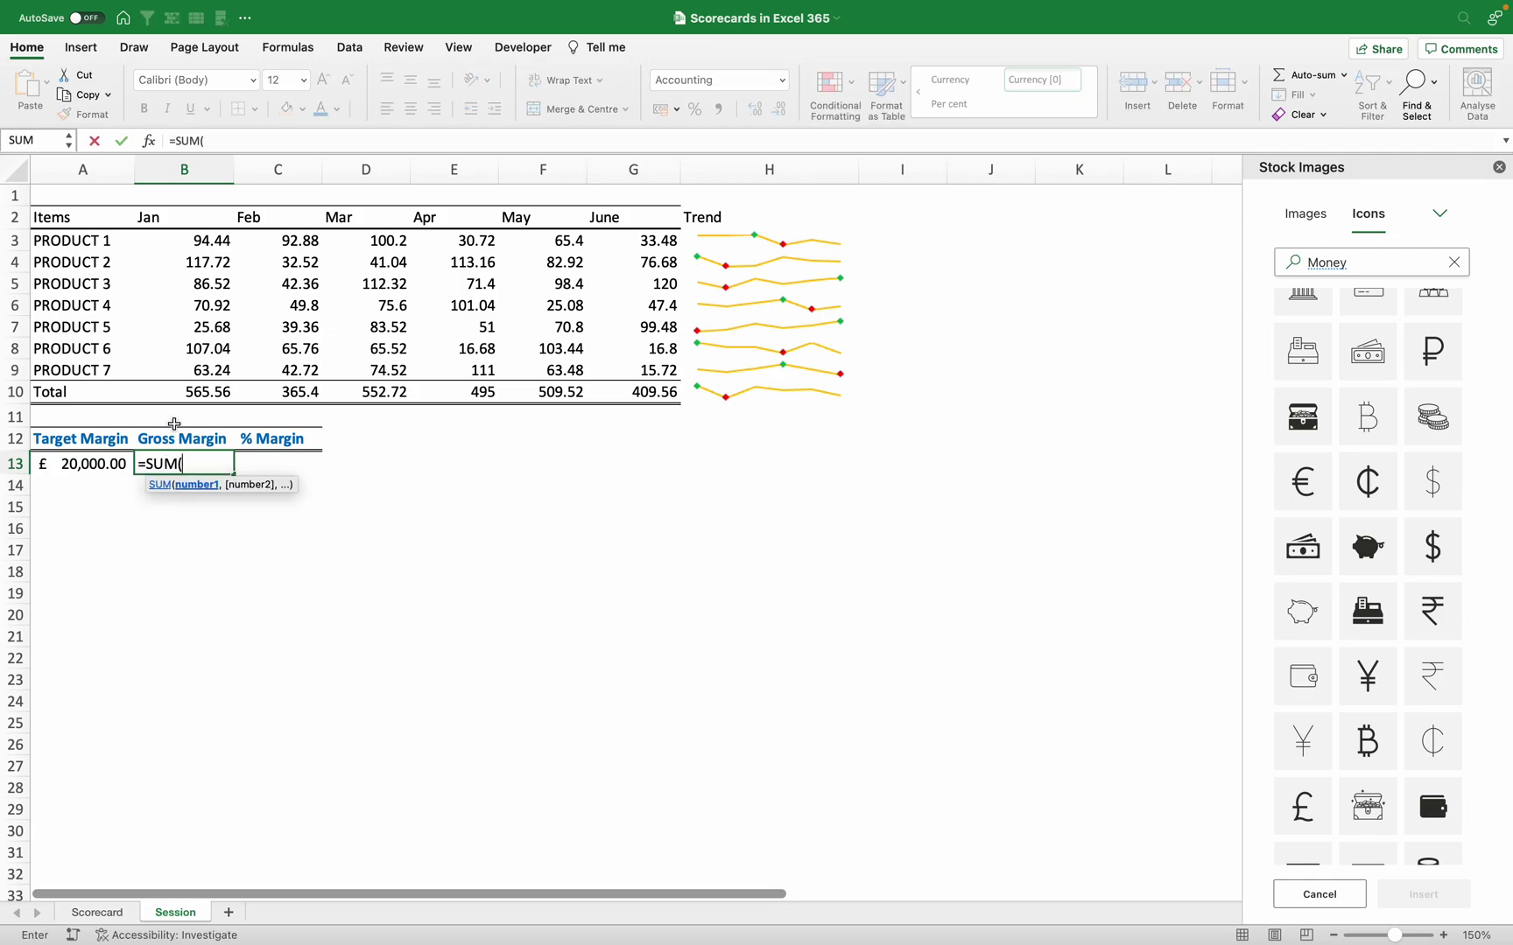
{"action": "left_click_drag", "start_coordinate": [180, 392], "coordinate": [633, 399]}
{"action": "key", "text": "Return"}
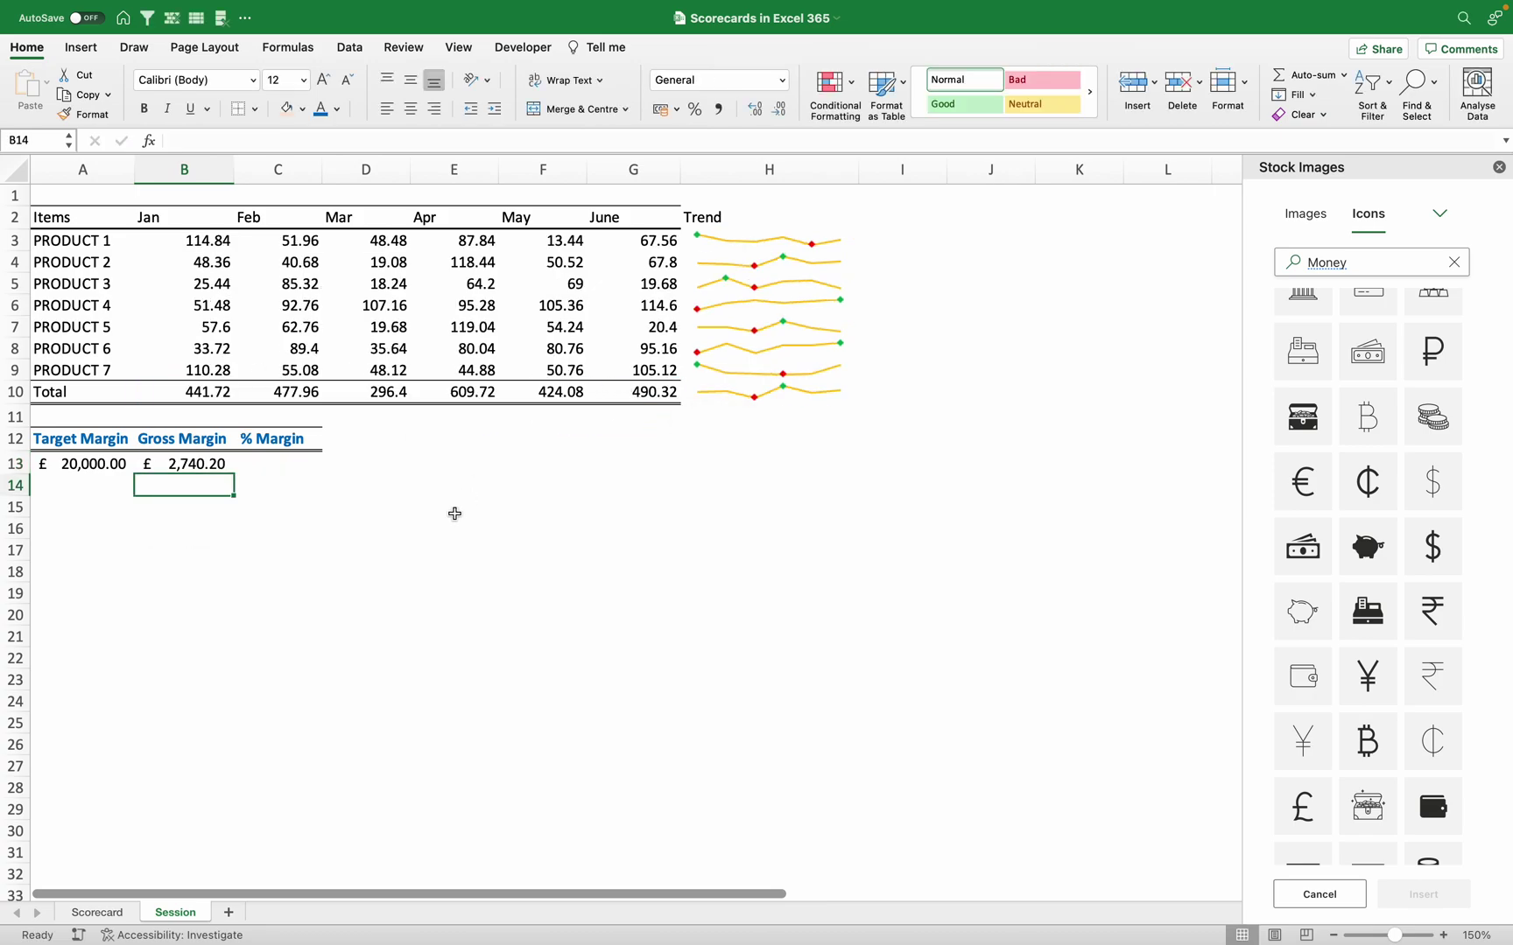
{"action": "left_click", "coordinate": [193, 467]}
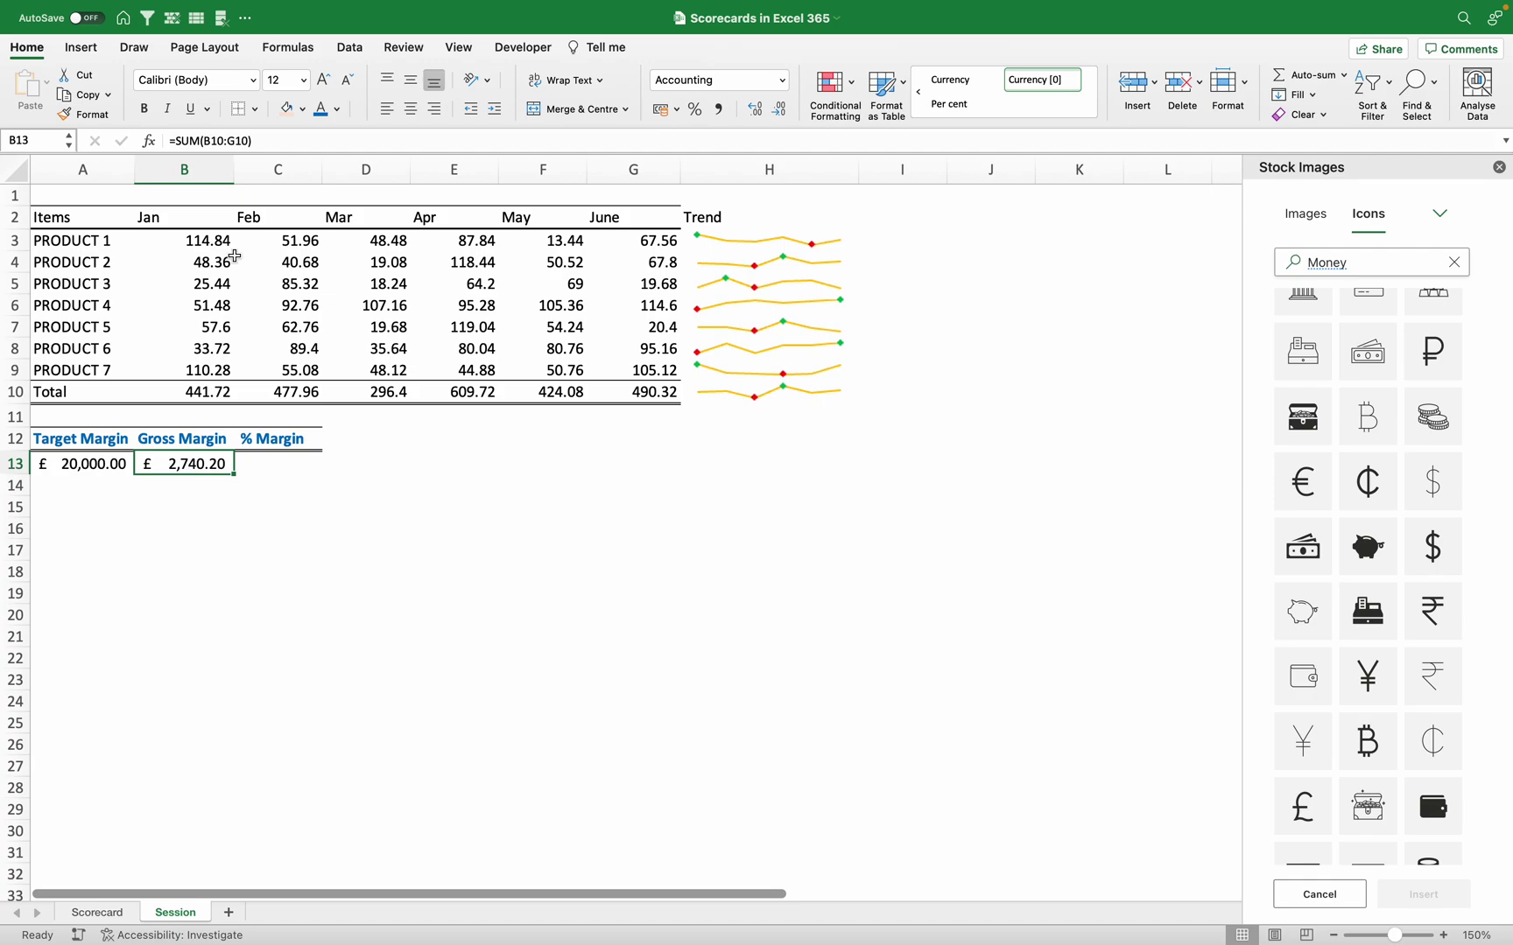
Re-enter the RANDBETWEEN formula in cell E5 to recalculate the random product values
{"action": "left_click", "coordinate": [408, 311]}
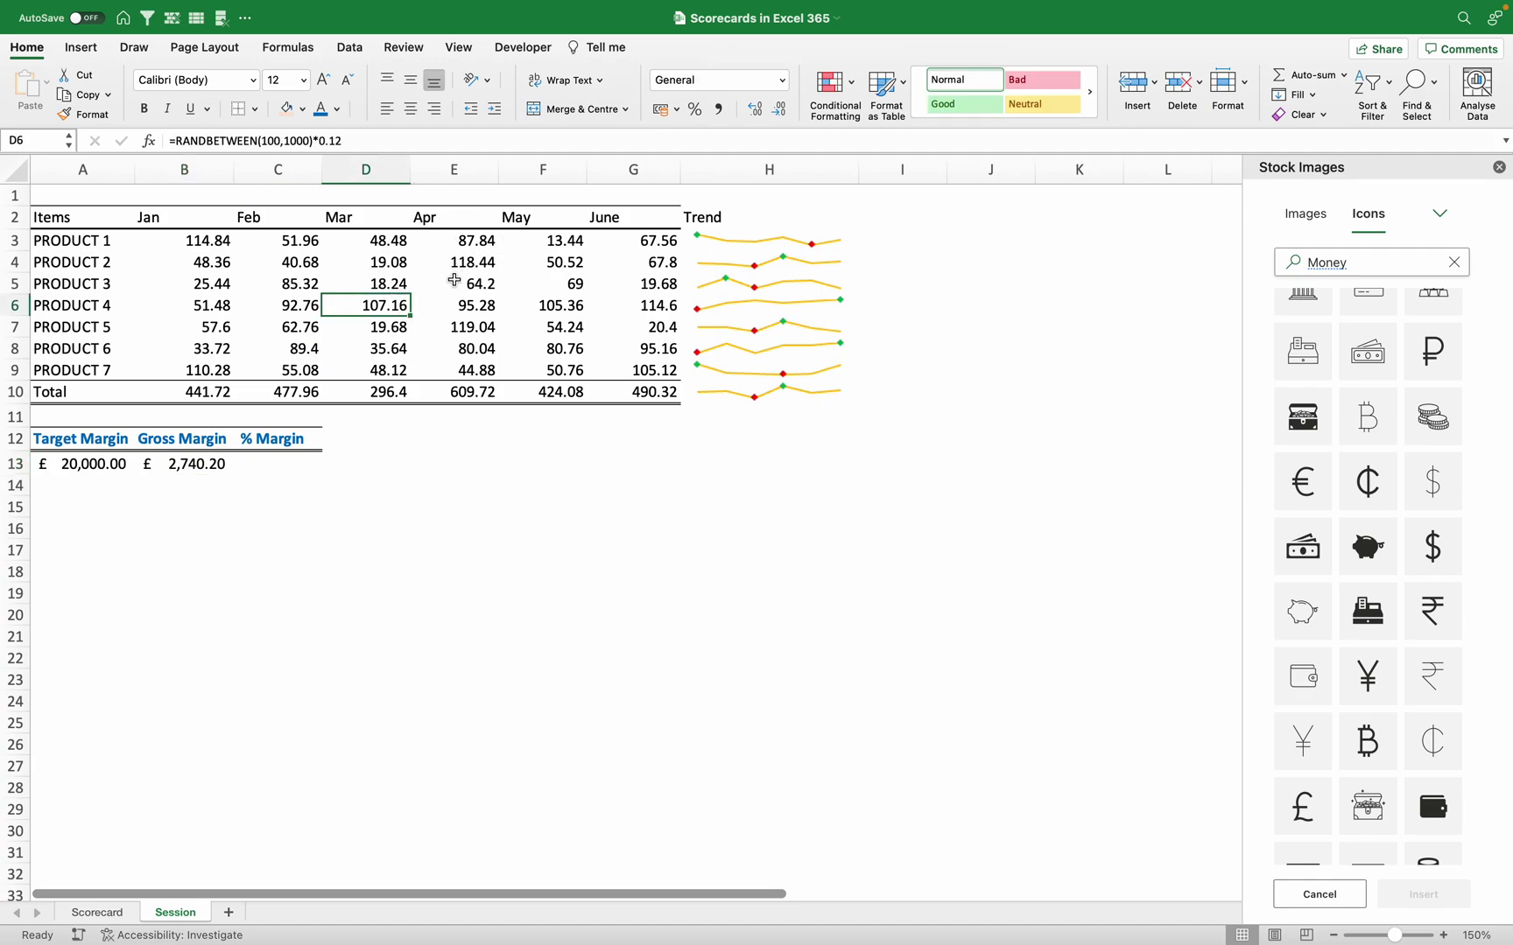
{"action": "double_click", "coordinate": [494, 281]}
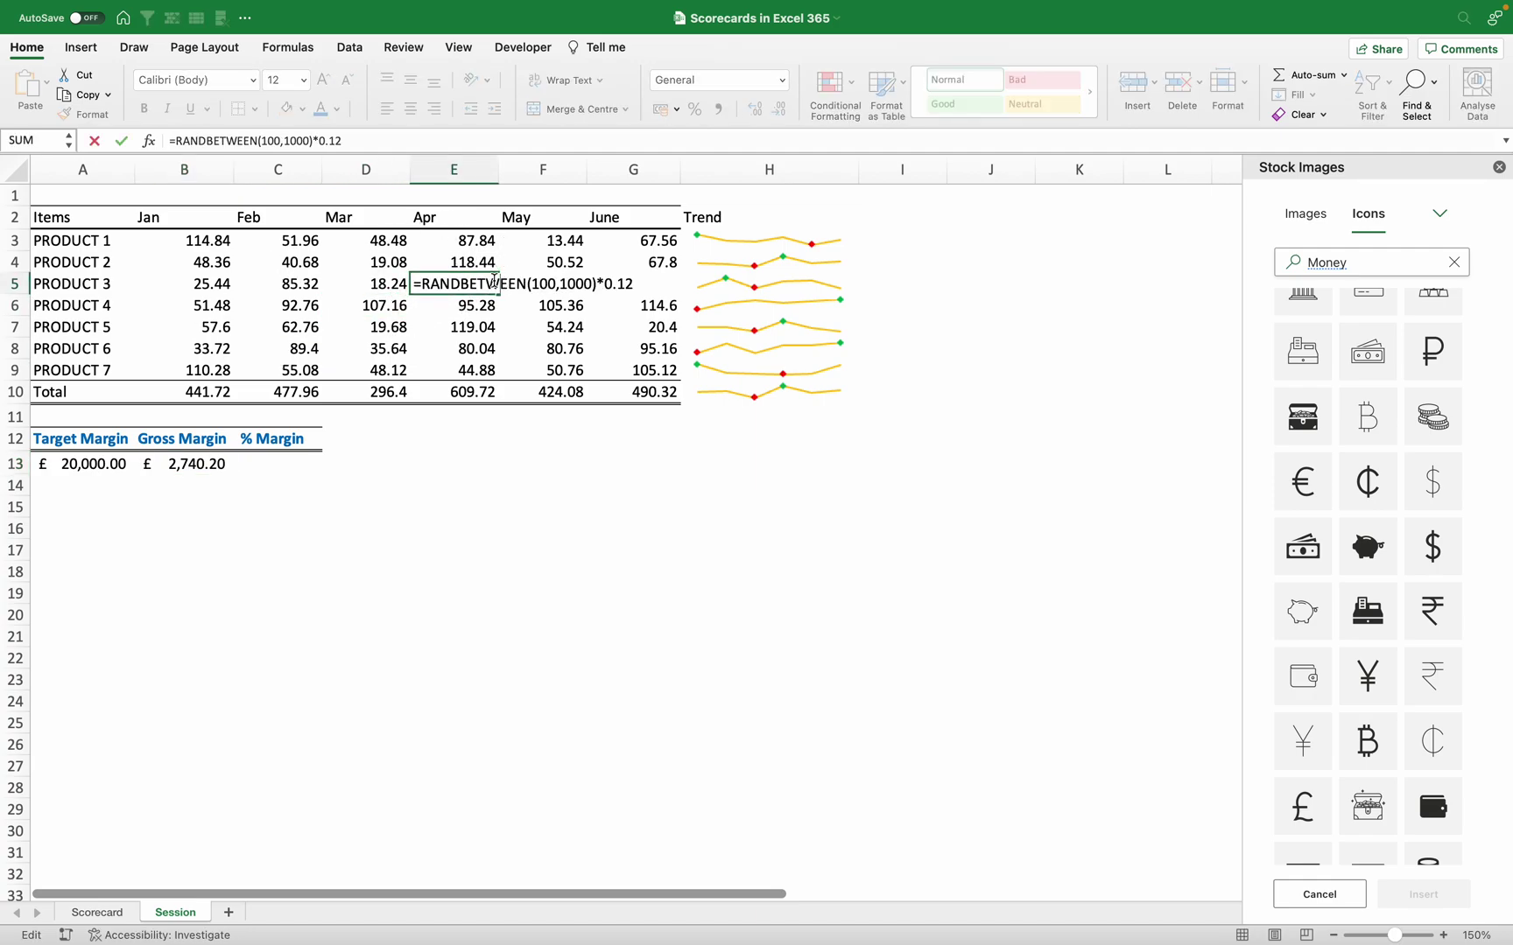
{"action": "key", "text": "Return"}
{"action": "left_click", "coordinate": [352, 290]}
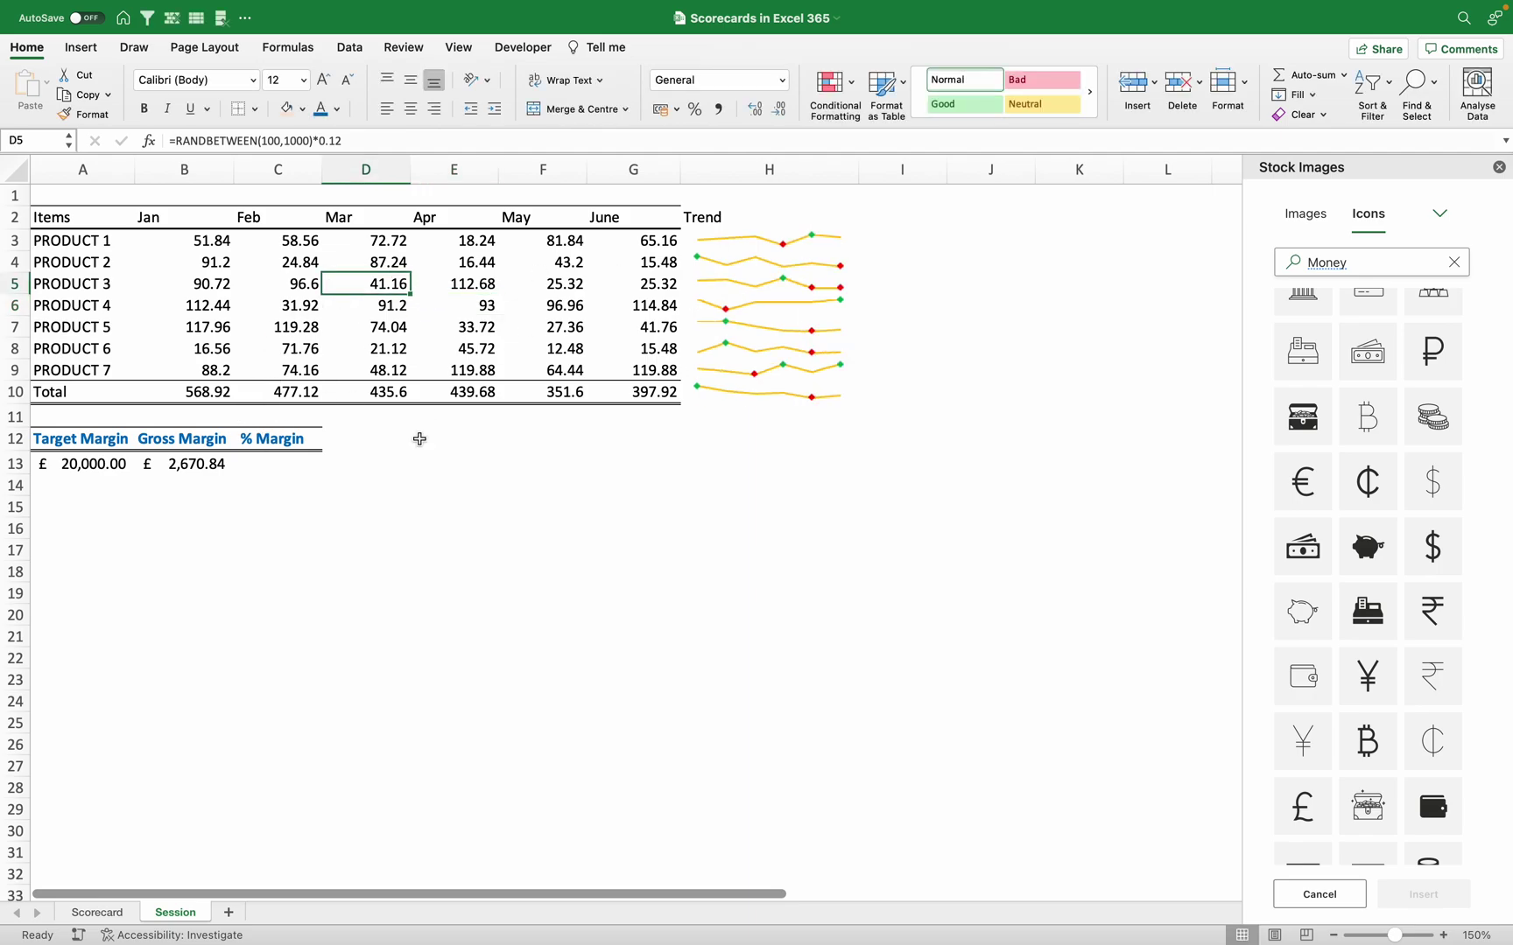
Calculate the % Margin in cell C13 as Gross Margin B13 divided by Target Margin A13
{"action": "left_click", "coordinate": [282, 462]}
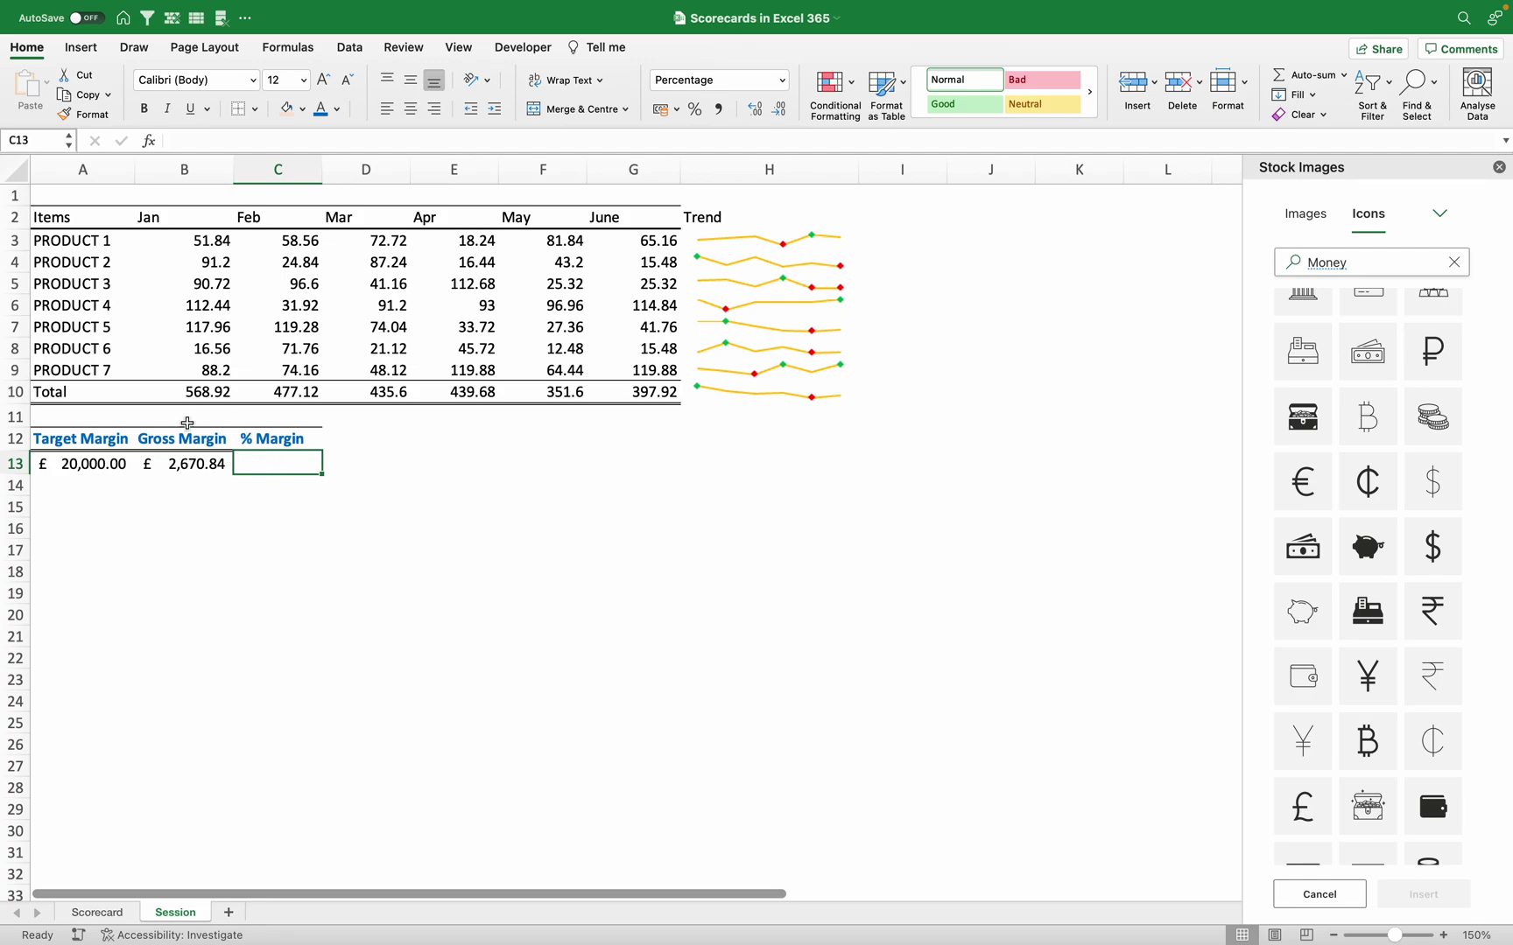
{"action": "left_click", "coordinate": [278, 439]}
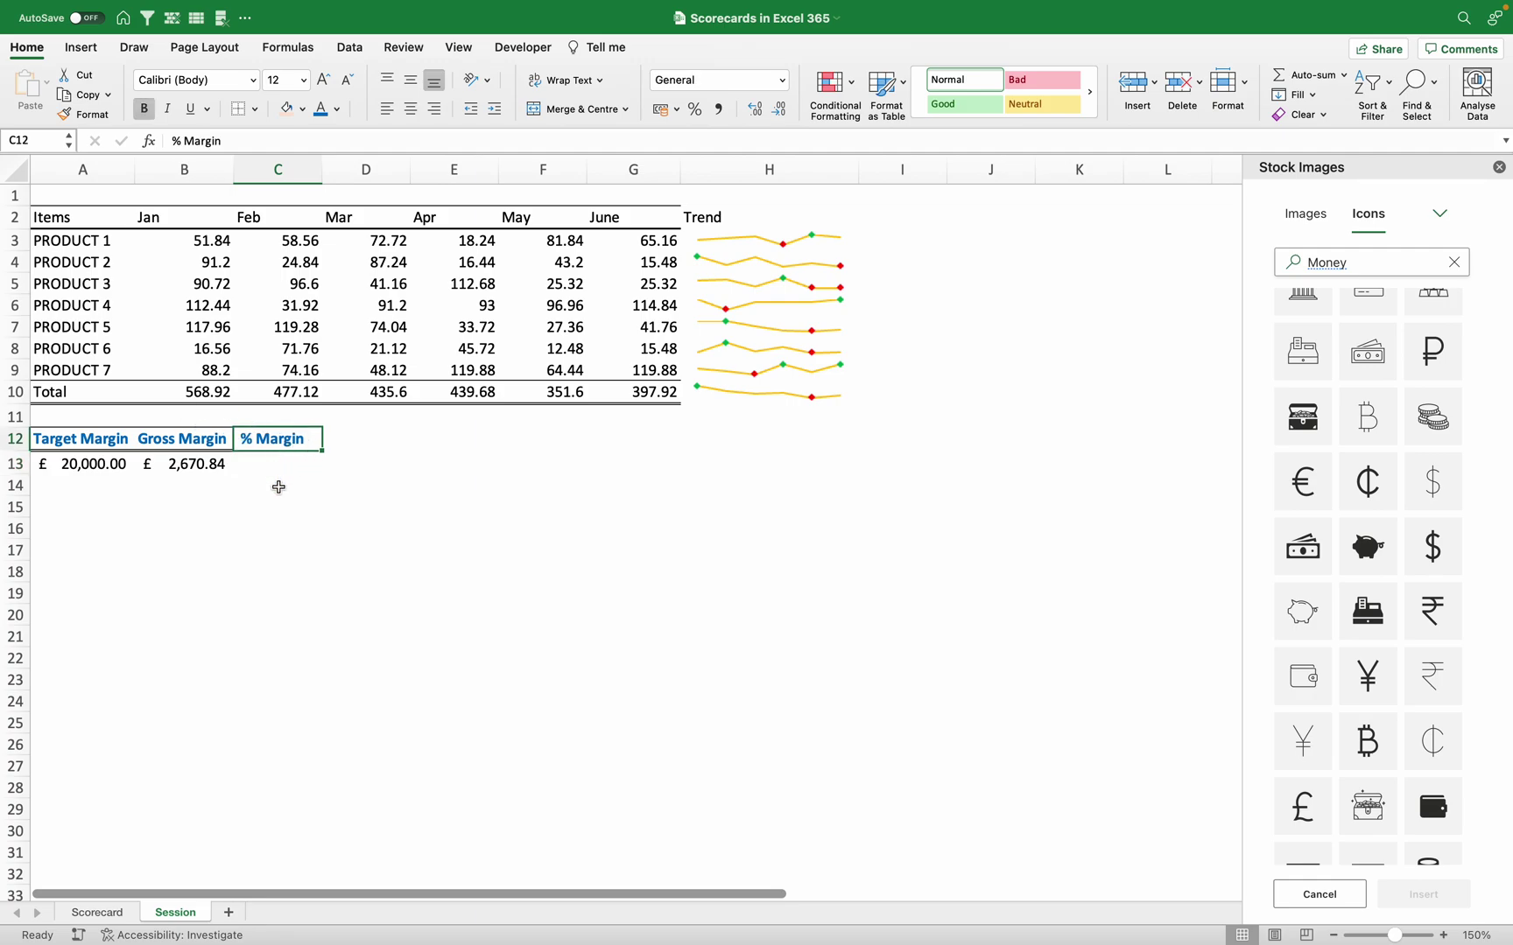
{"action": "left_click", "coordinate": [280, 464]}
{"action": "type", "text": "="}
{"action": "left_click", "coordinate": [194, 464]}
{"action": "type", "text": "/"}
{"action": "left_click", "coordinate": [78, 464]}
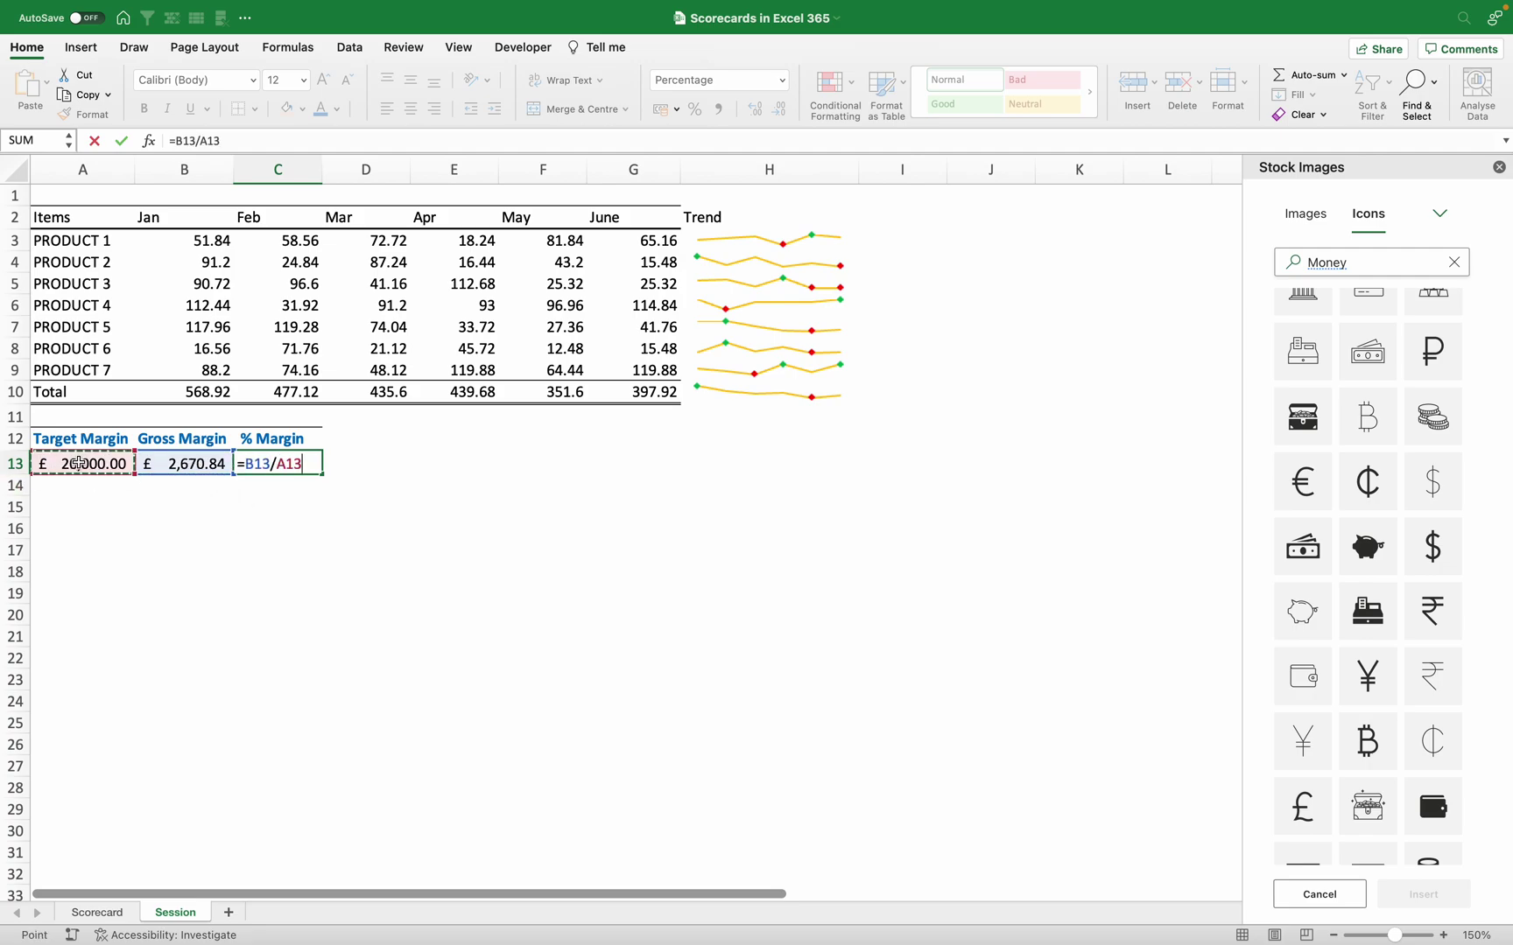
{"action": "key", "text": "Return"}
Format the % Margin in cell C13 to show one decimal place
{"action": "left_click", "coordinate": [300, 463]}
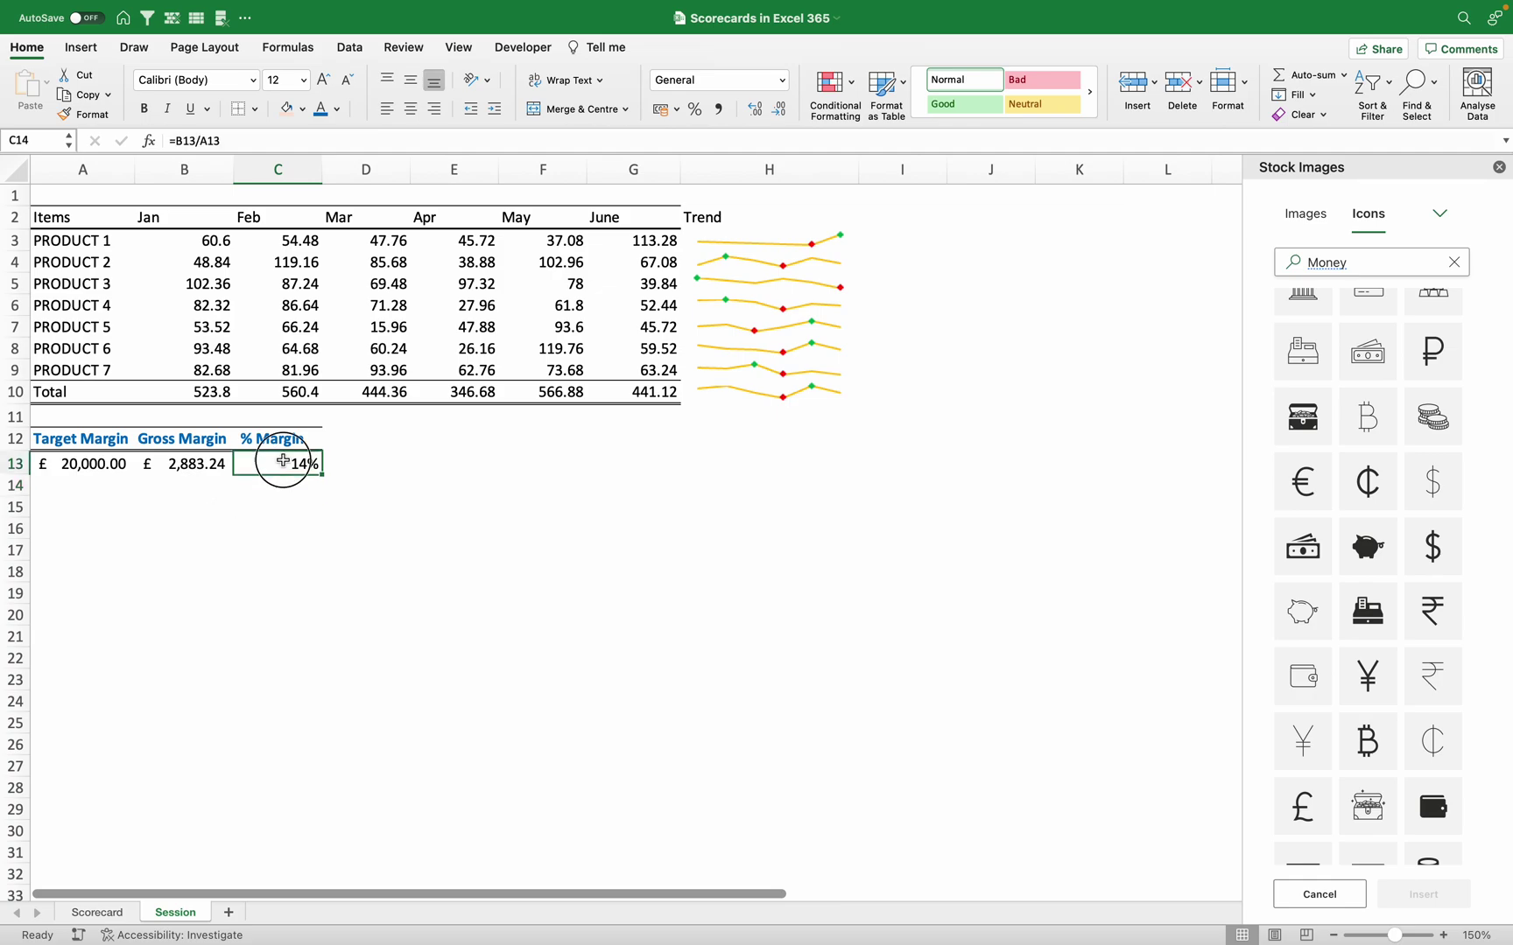
{"action": "left_click", "coordinate": [783, 114]}
{"action": "left_click", "coordinate": [758, 108]}
{"action": "left_click", "coordinate": [542, 551]}
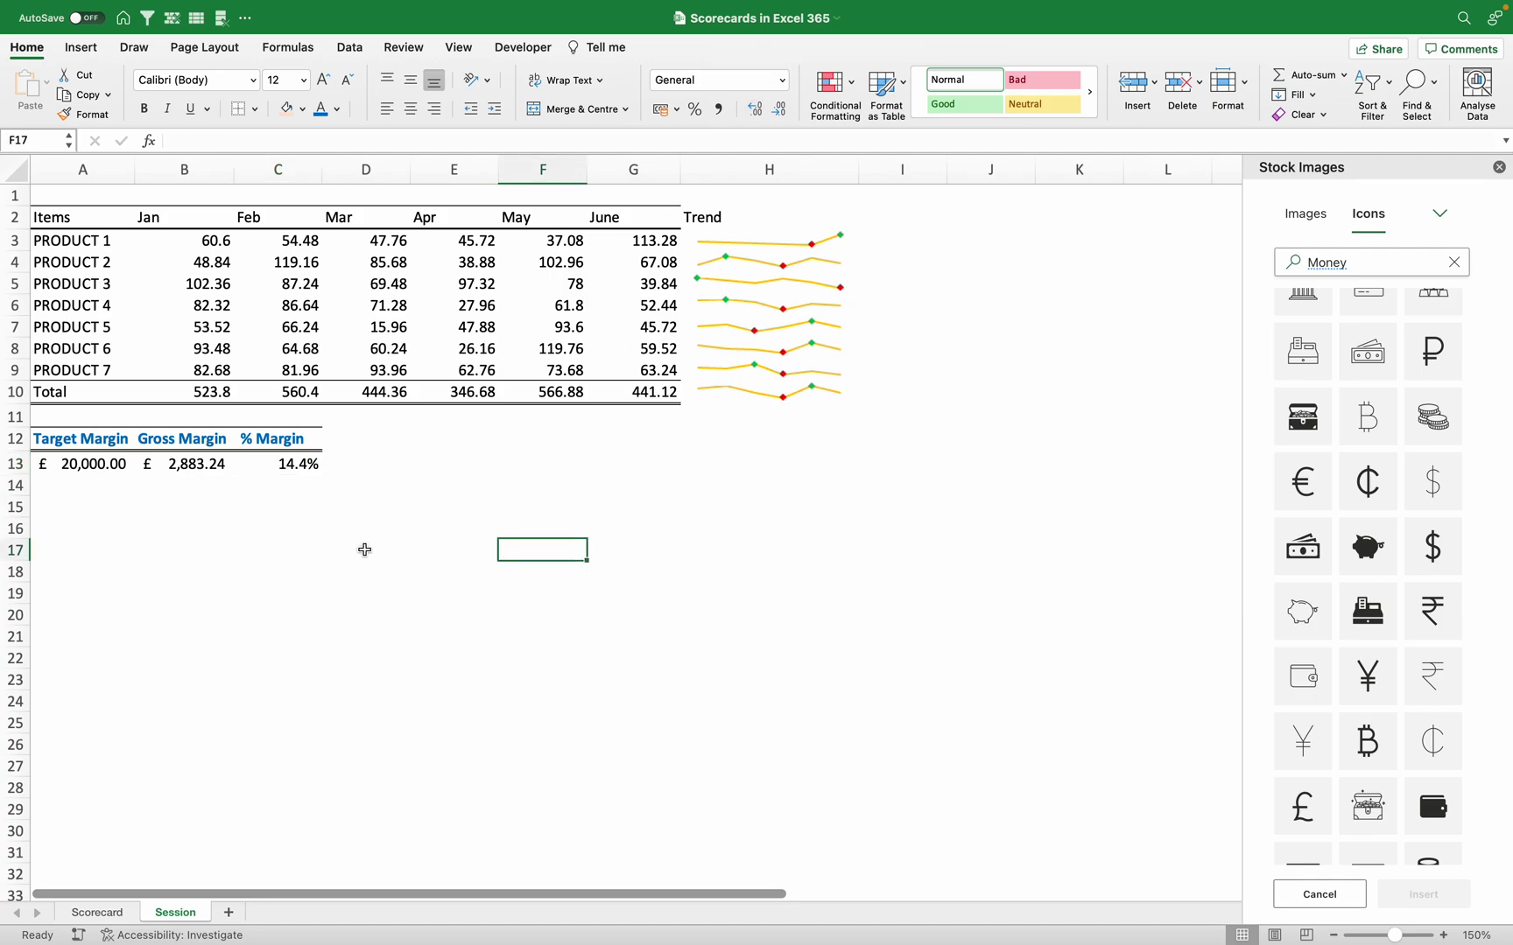
Review the finished Gross Margin card on the Scorecard sheet and return to the Session sheet
{"action": "left_click", "coordinate": [106, 911]}
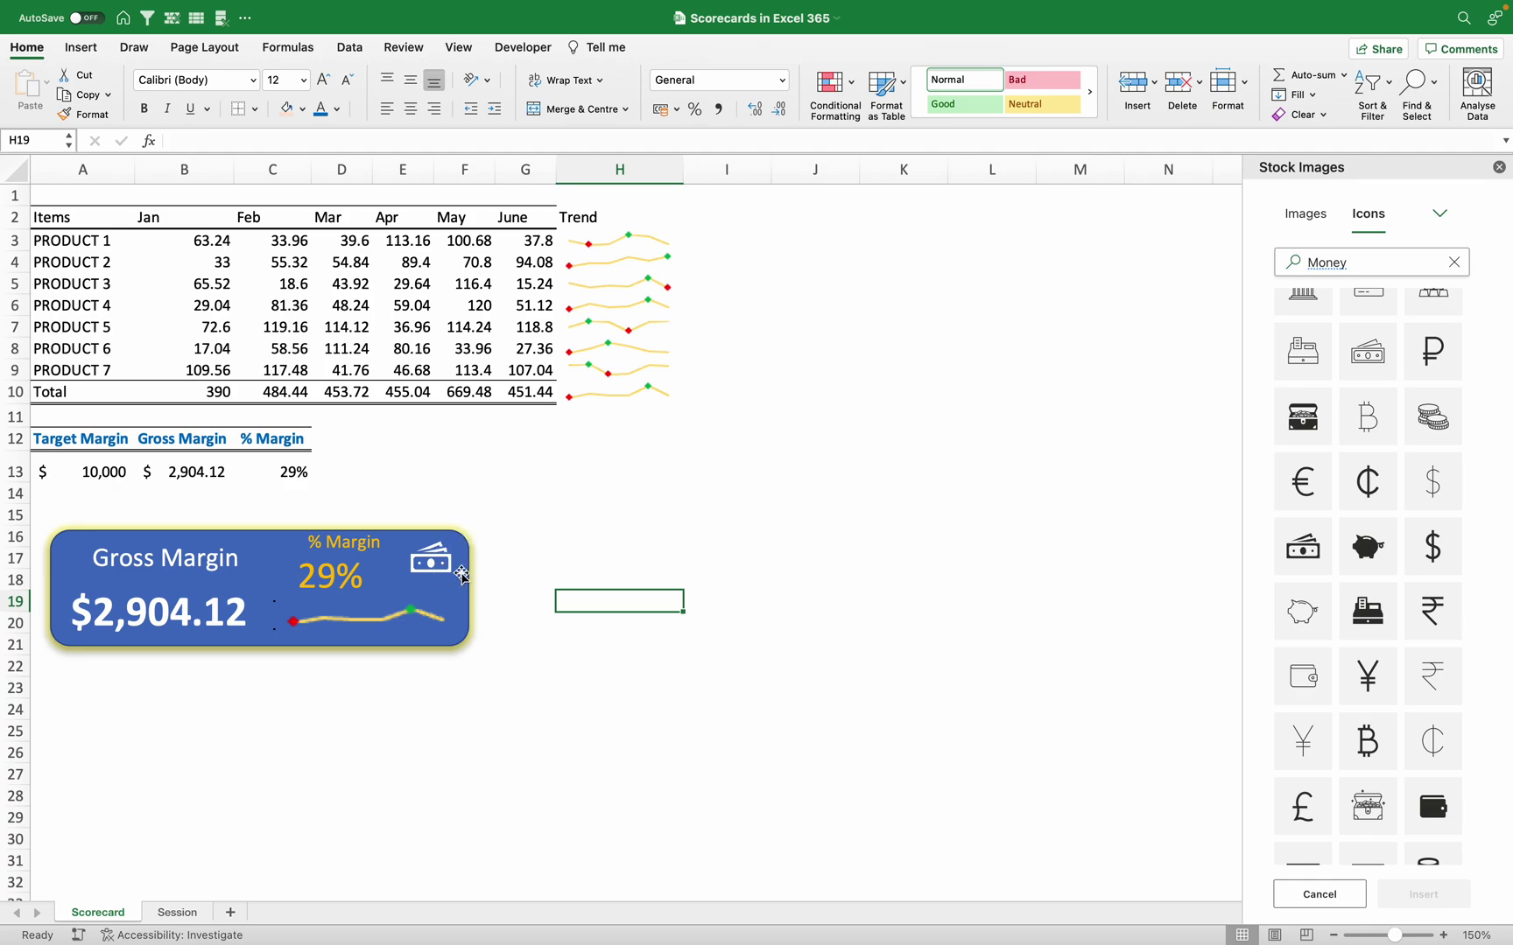
{"action": "left_click", "coordinate": [176, 912]}
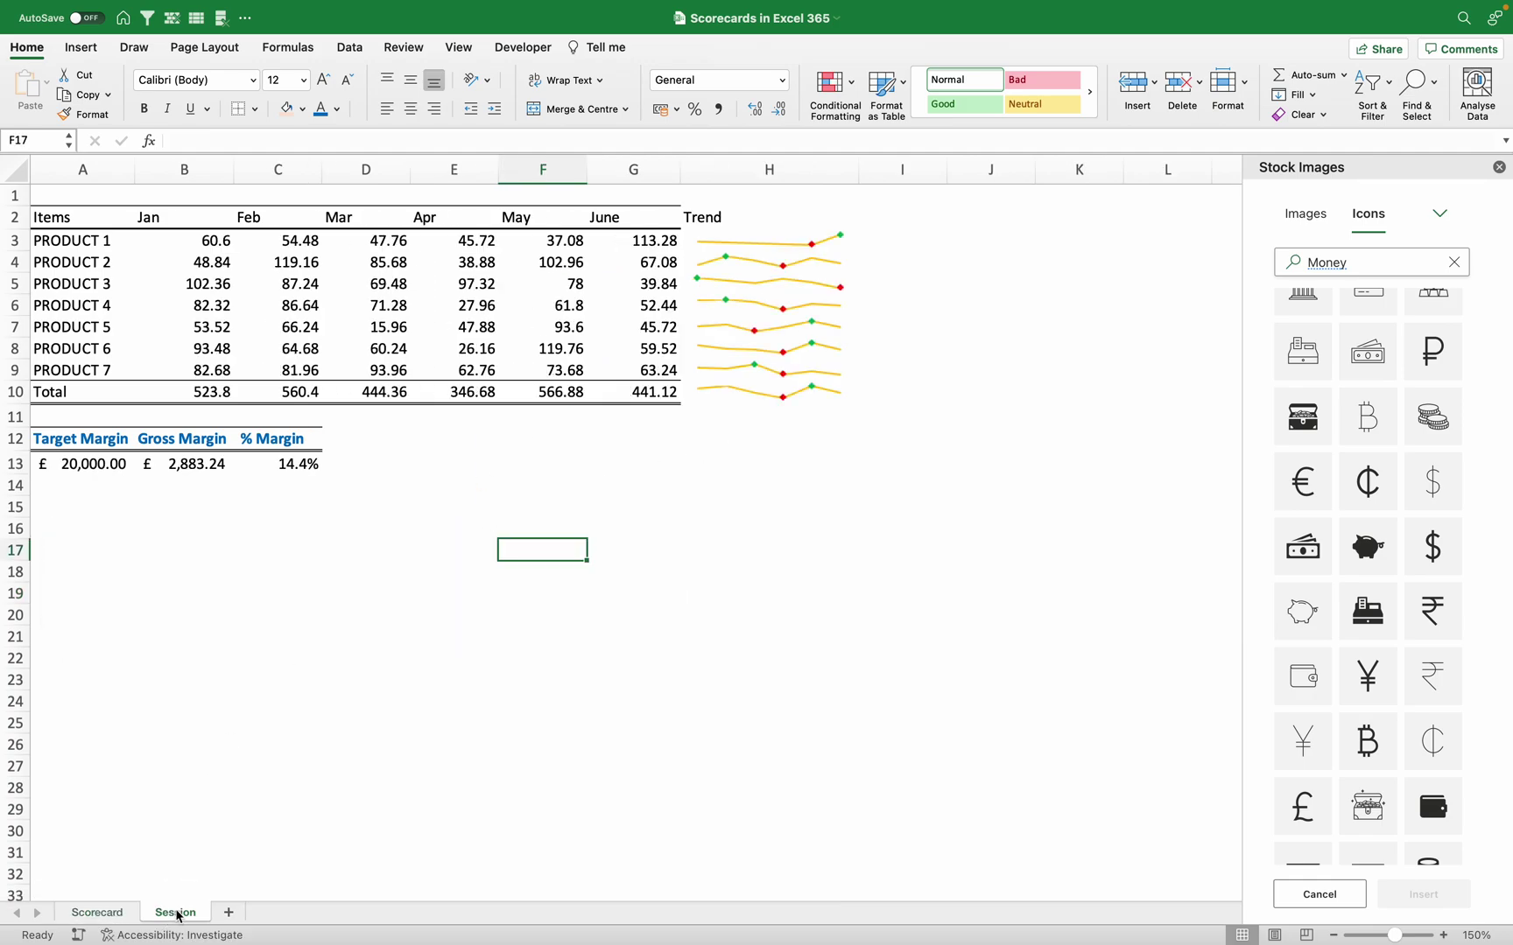
{"action": "left_click", "coordinate": [277, 553]}
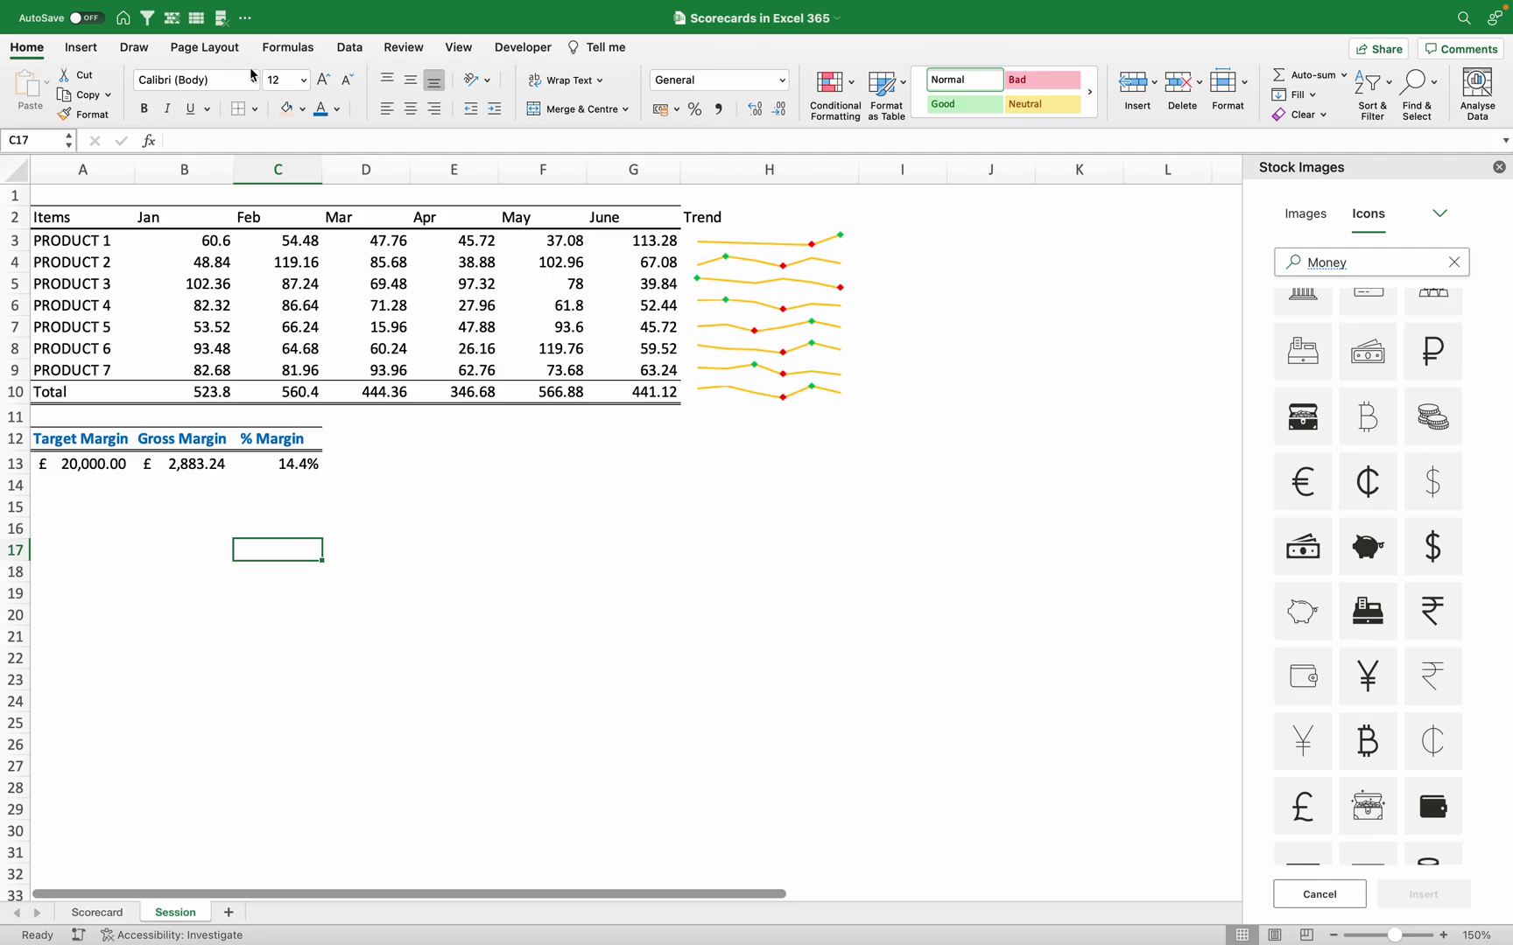
Draw a rounded rectangle about 1.19" high and 4.49" wide below the margin table, over rows 16 to 21
{"action": "left_click", "coordinate": [79, 49]}
{"action": "left_click", "coordinate": [321, 92]}
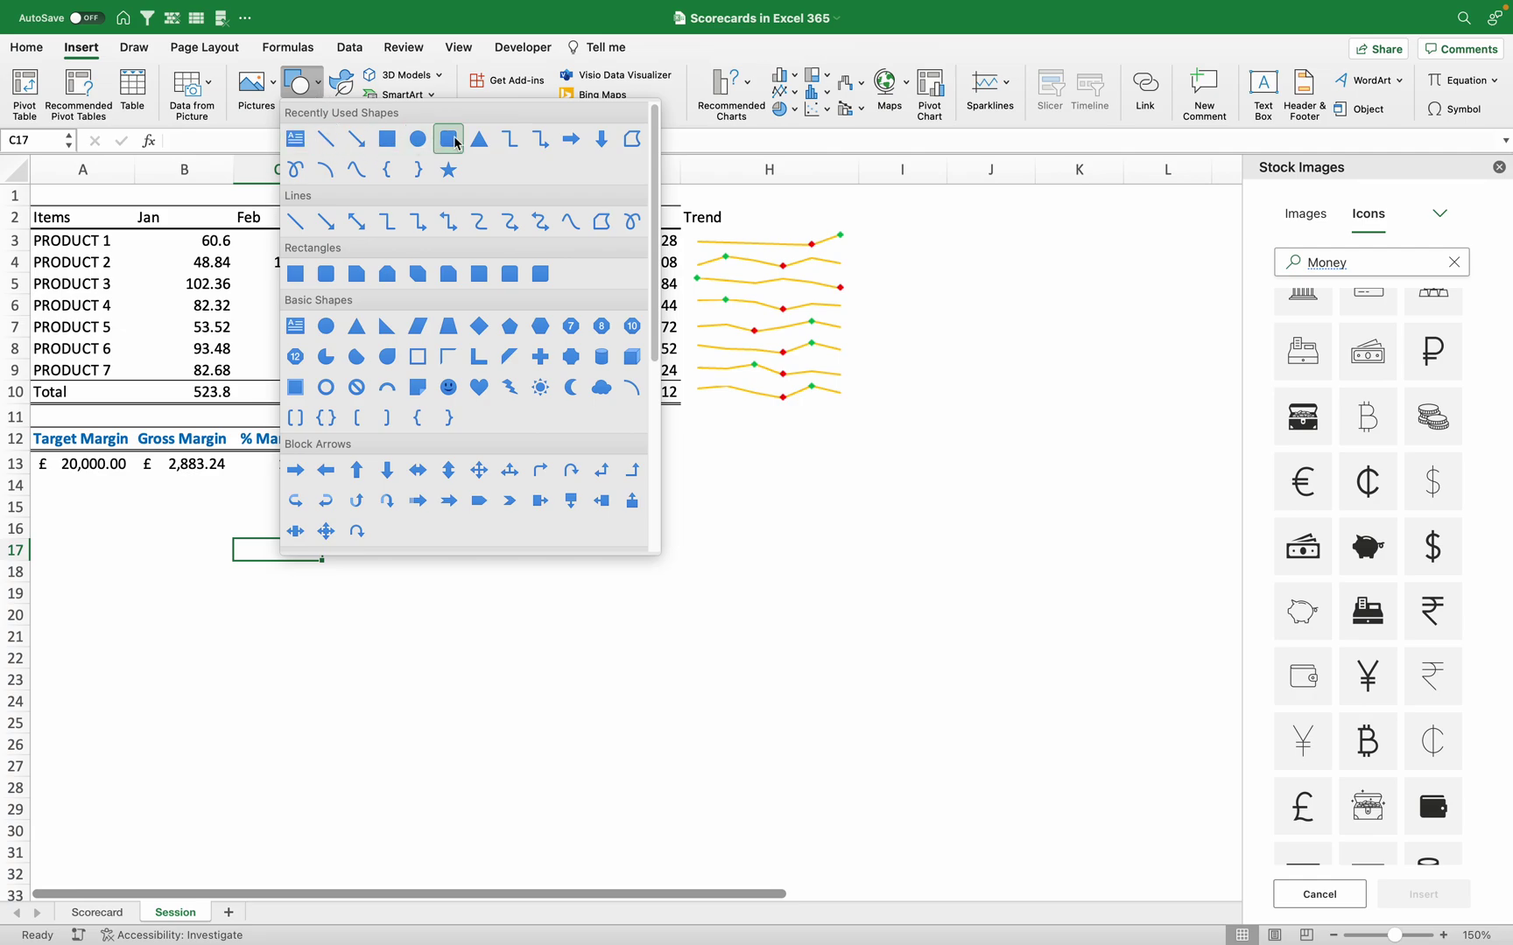
{"action": "left_click", "coordinate": [455, 143]}
{"action": "left_click_drag", "start_coordinate": [165, 523], "coordinate": [601, 642]}
{"action": "left_click", "coordinate": [712, 562]}
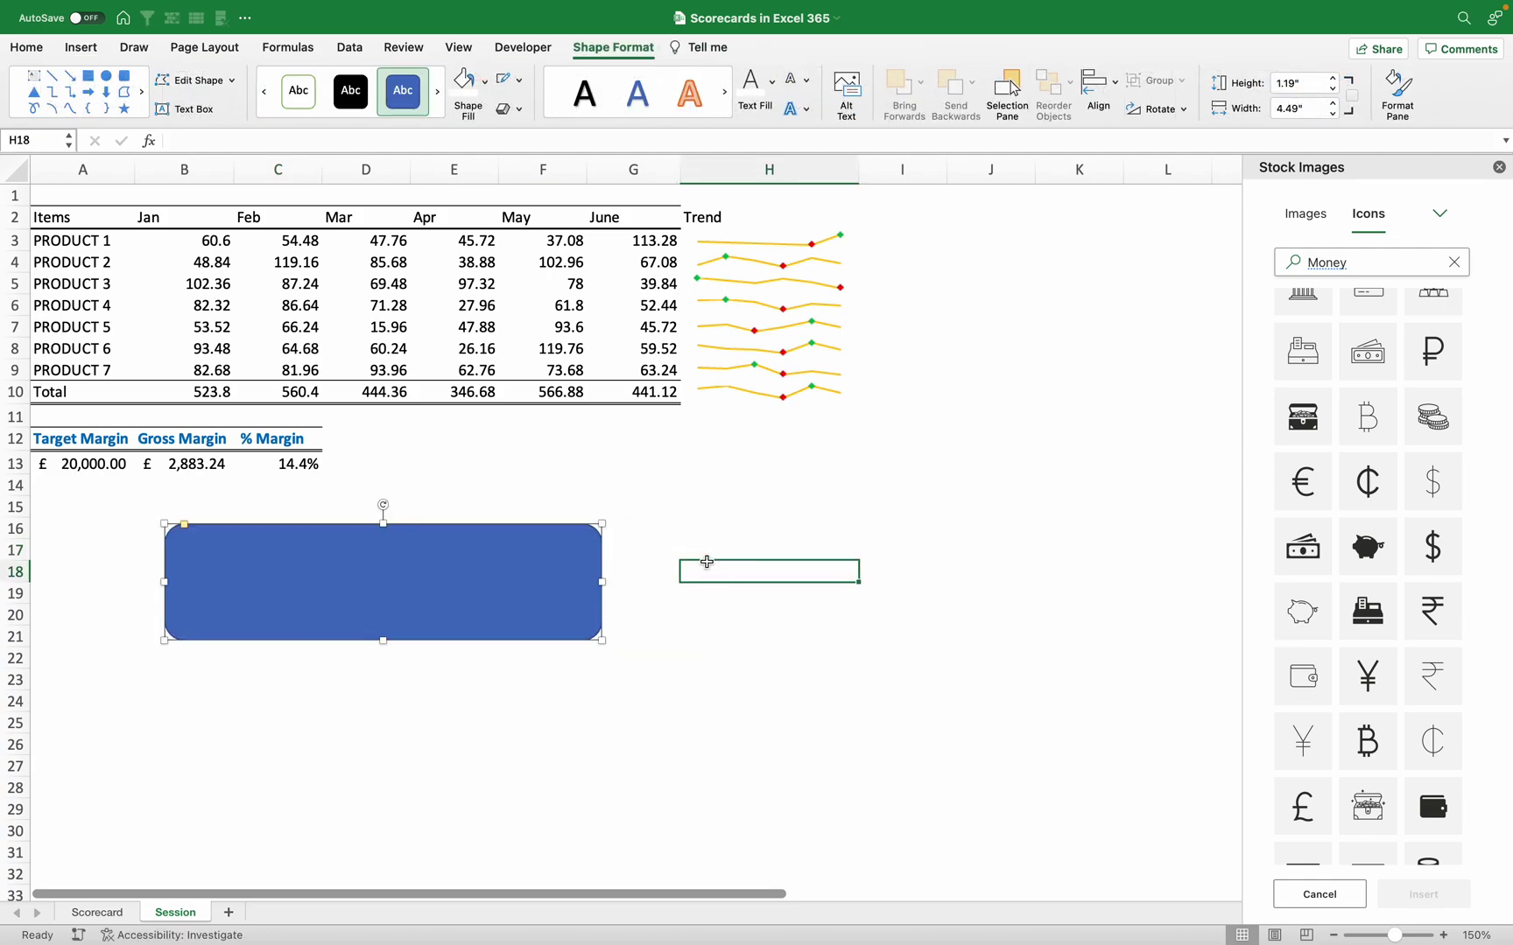
Fill the rounded rectangle with the blue theme colour
{"action": "left_click", "coordinate": [535, 556]}
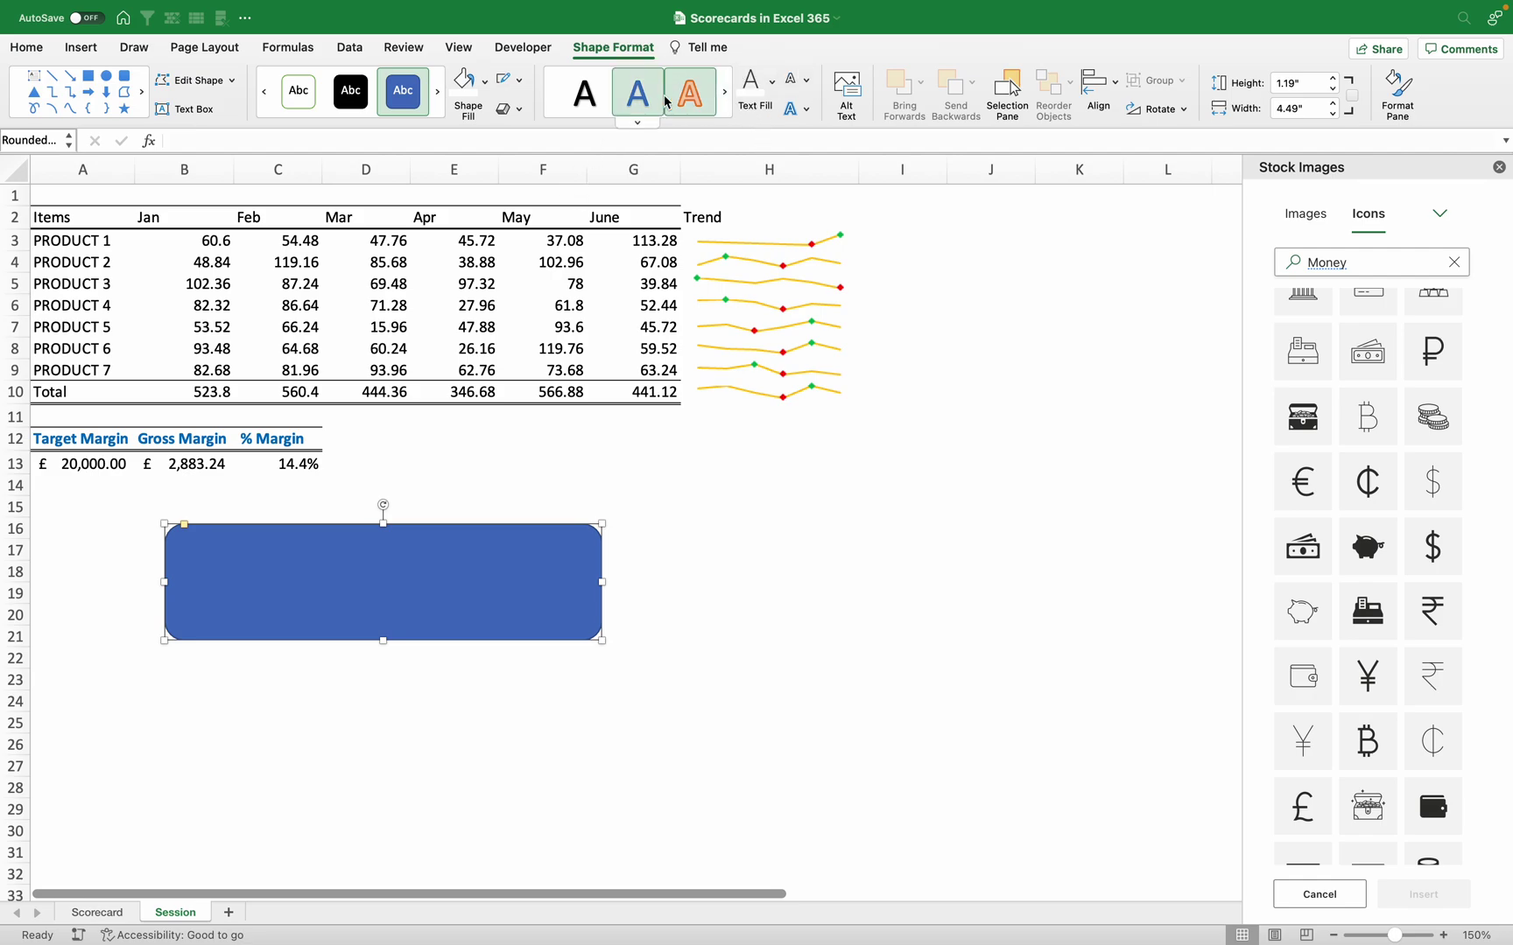
{"action": "left_click", "coordinate": [520, 110]}
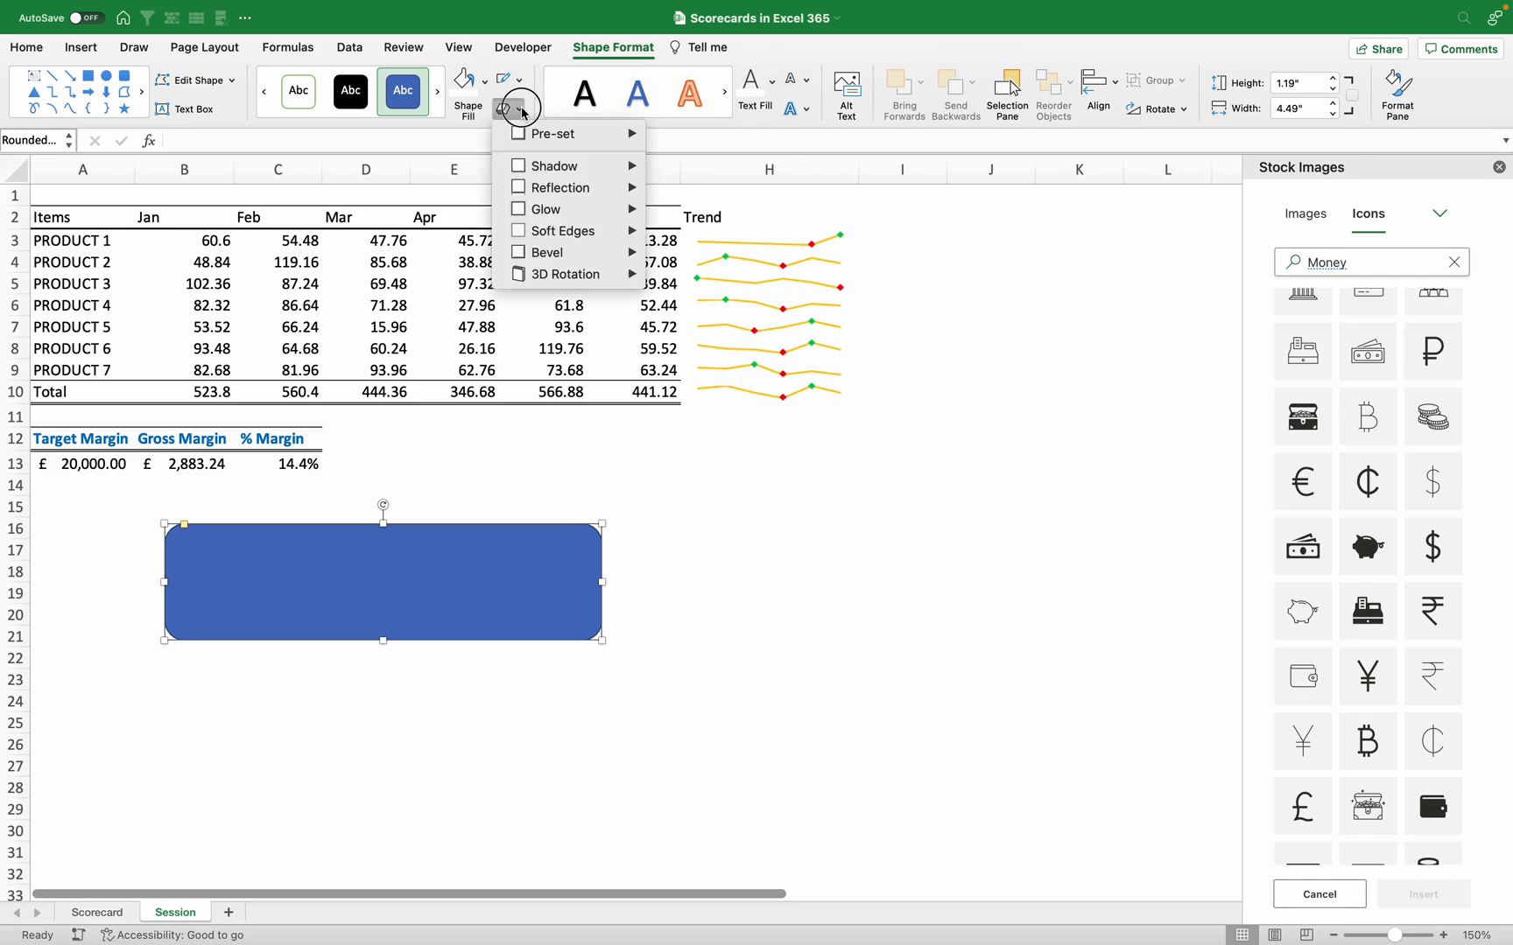
{"action": "left_click", "coordinate": [520, 109]}
{"action": "left_click", "coordinate": [486, 81]}
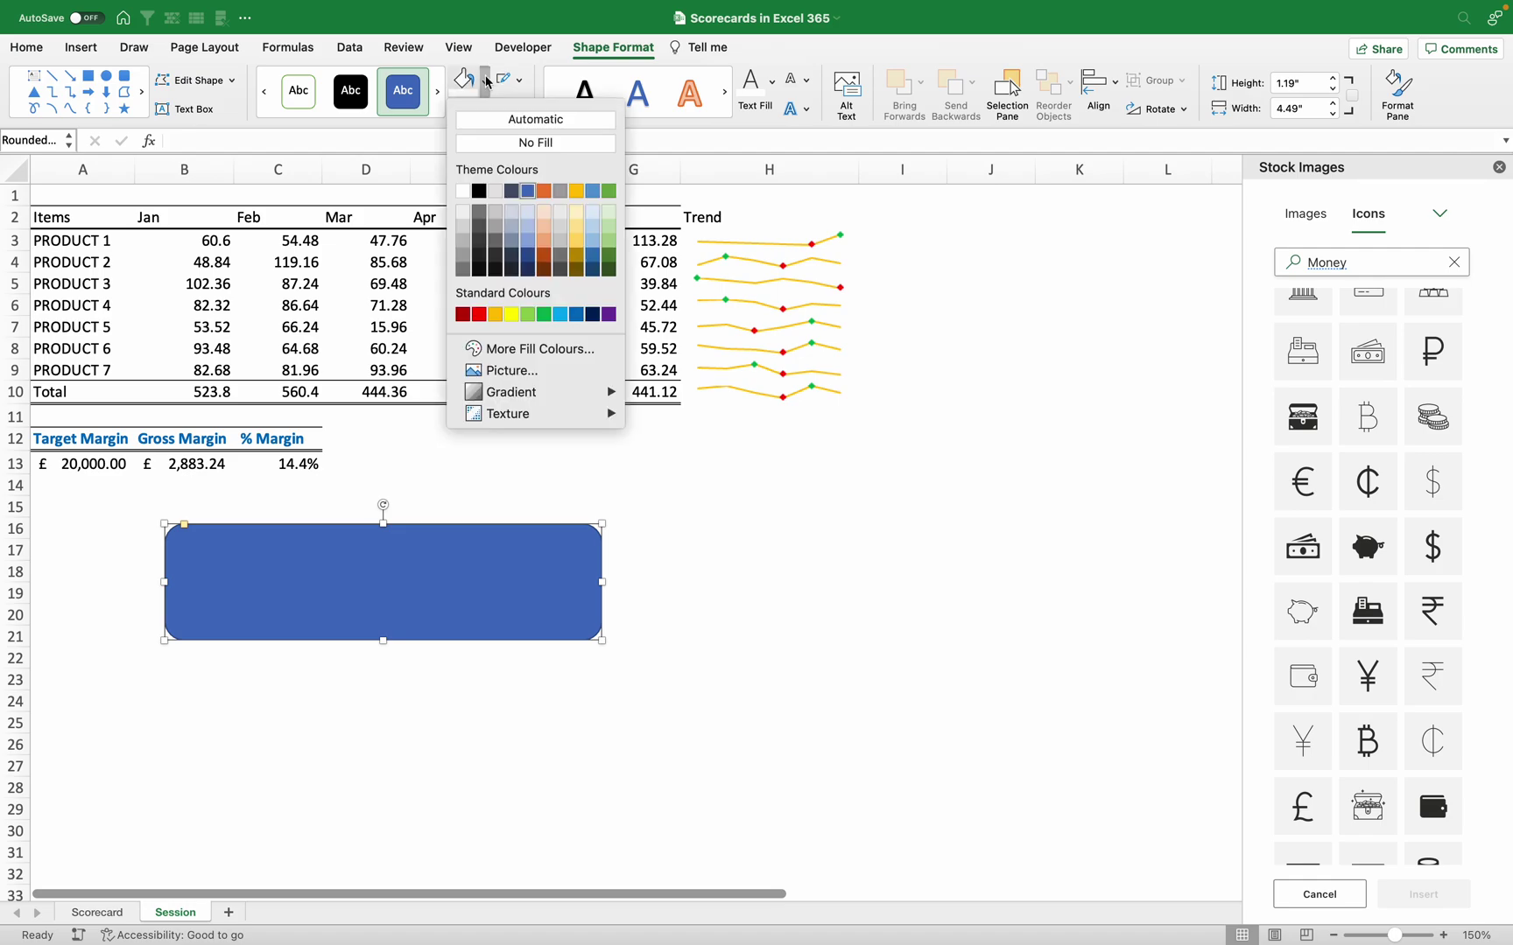
{"action": "left_click", "coordinate": [529, 193]}
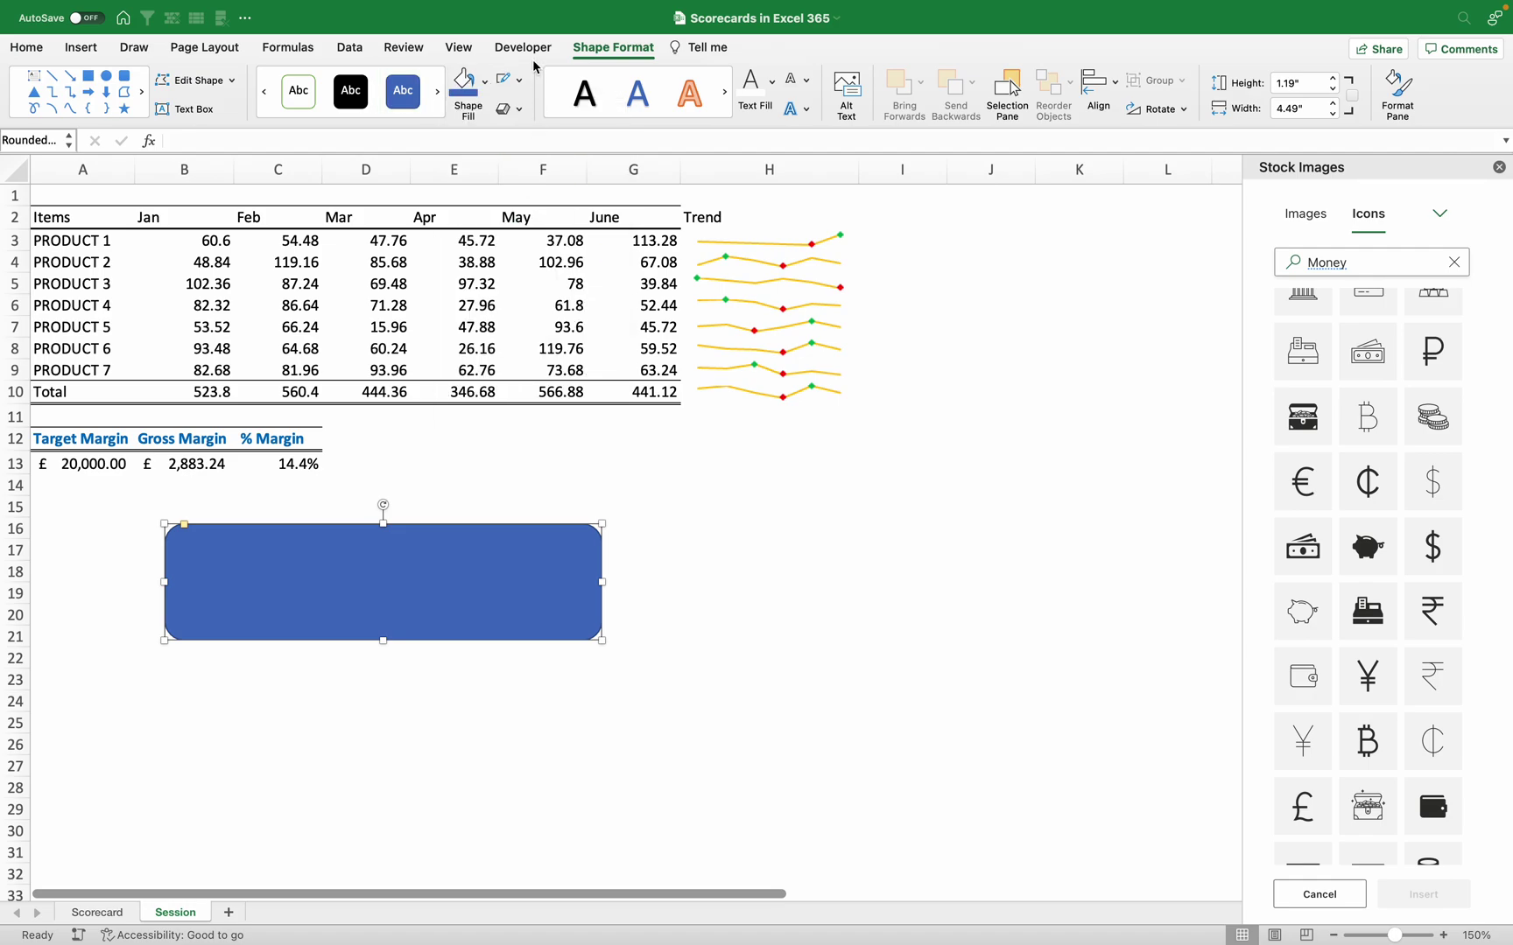
Give the rounded rectangle an outer shadow along its lower edge and a thin yellow glow
{"action": "left_click", "coordinate": [507, 108]}
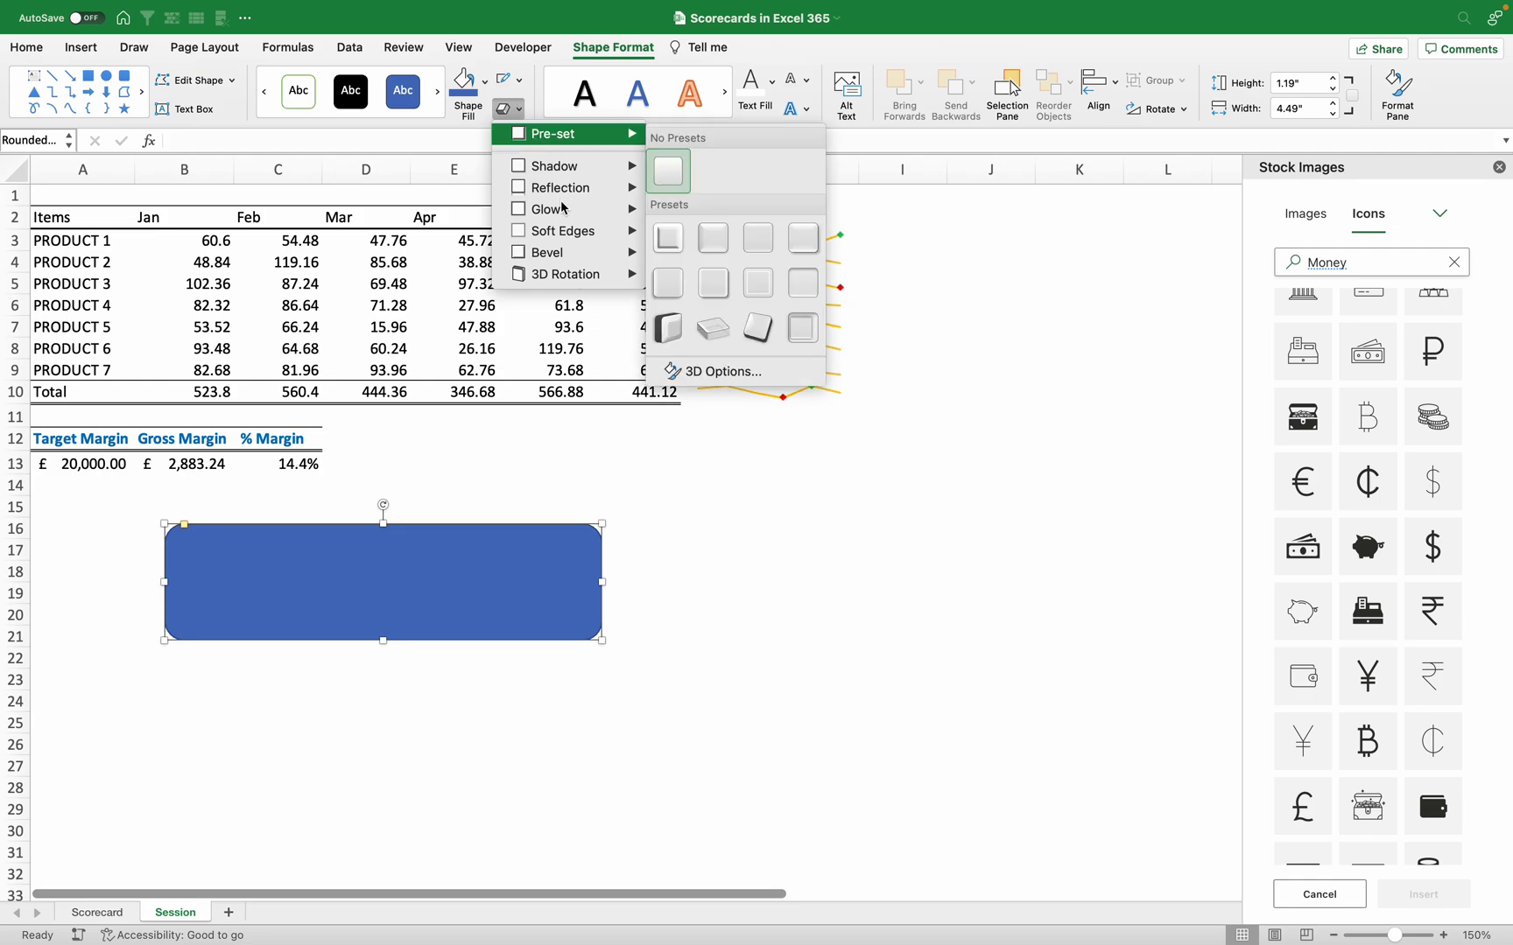
{"action": "mouse_move", "coordinate": [596, 172]}
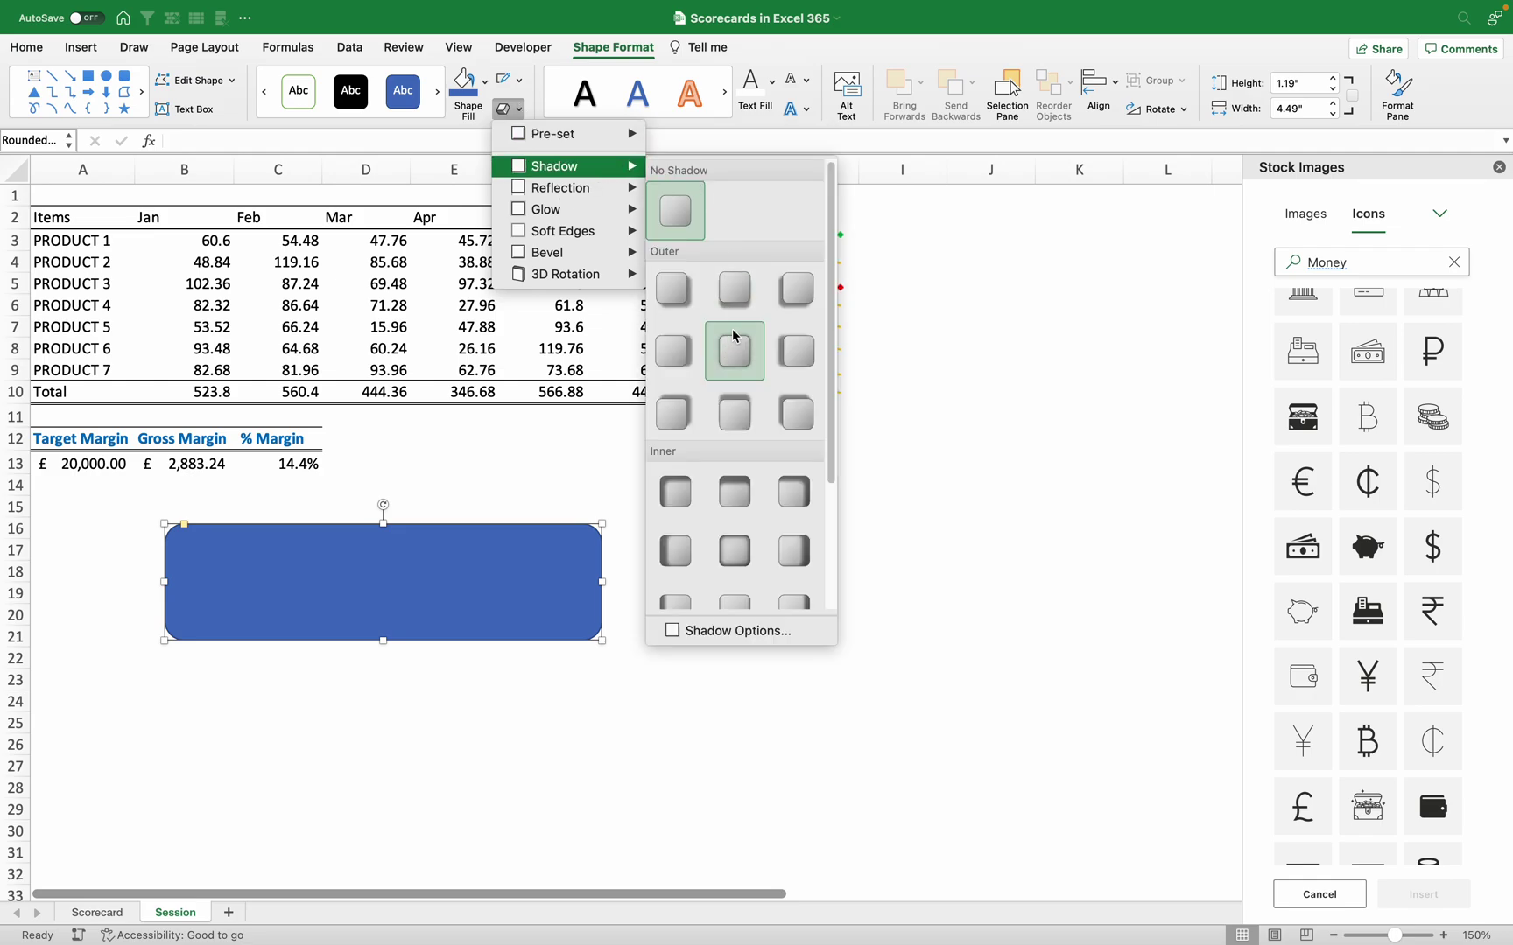
{"action": "left_click", "coordinate": [734, 291]}
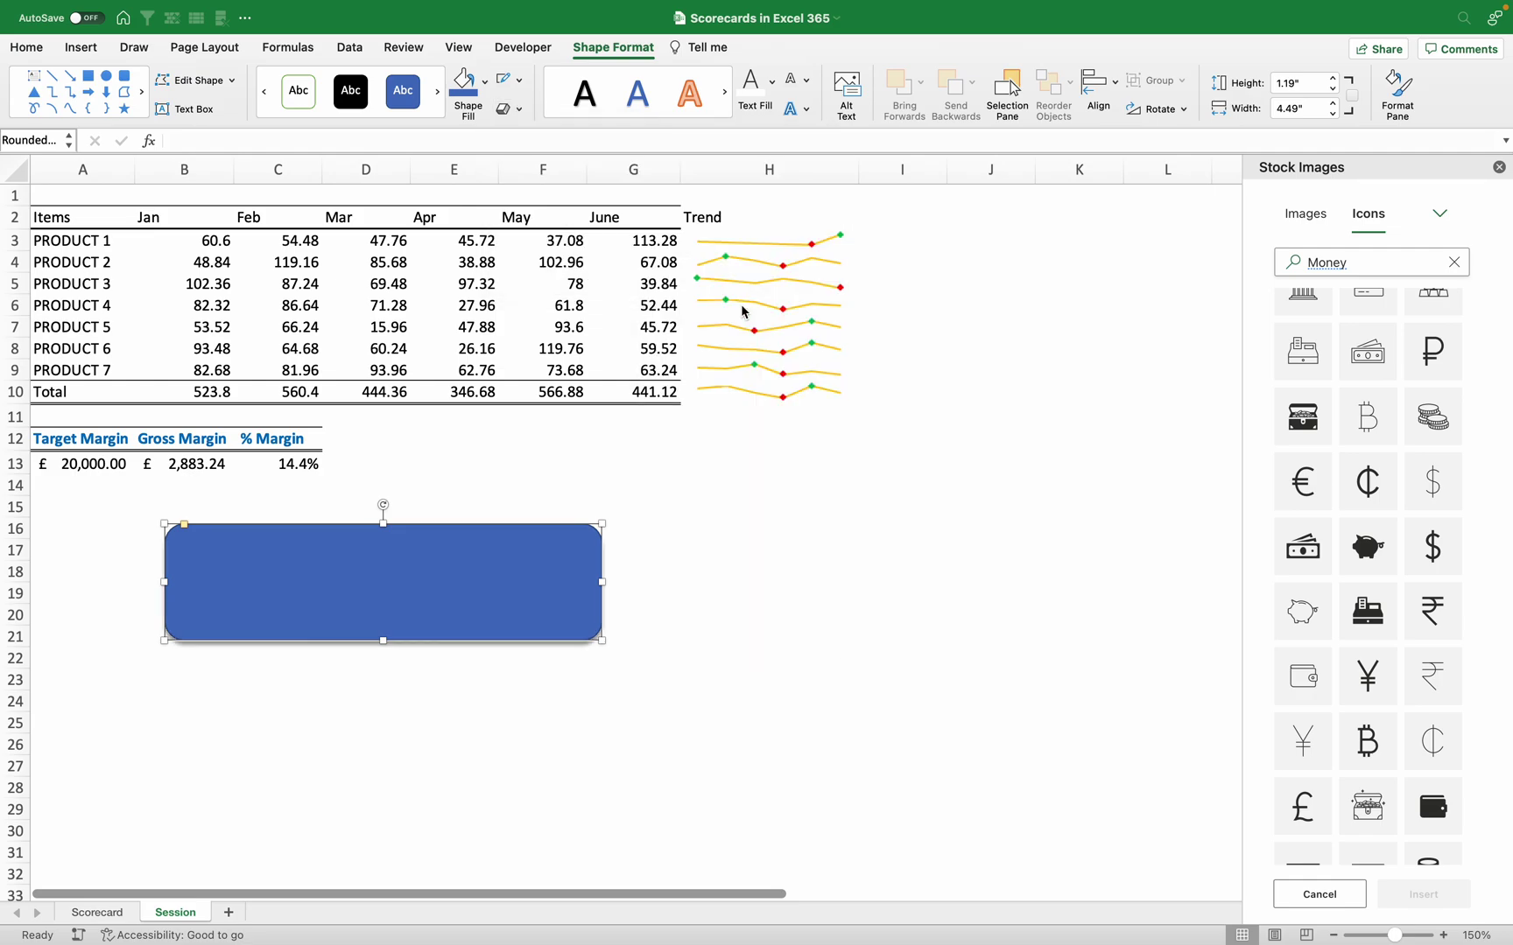
{"action": "left_click", "coordinate": [504, 111]}
{"action": "mouse_move", "coordinate": [565, 211]}
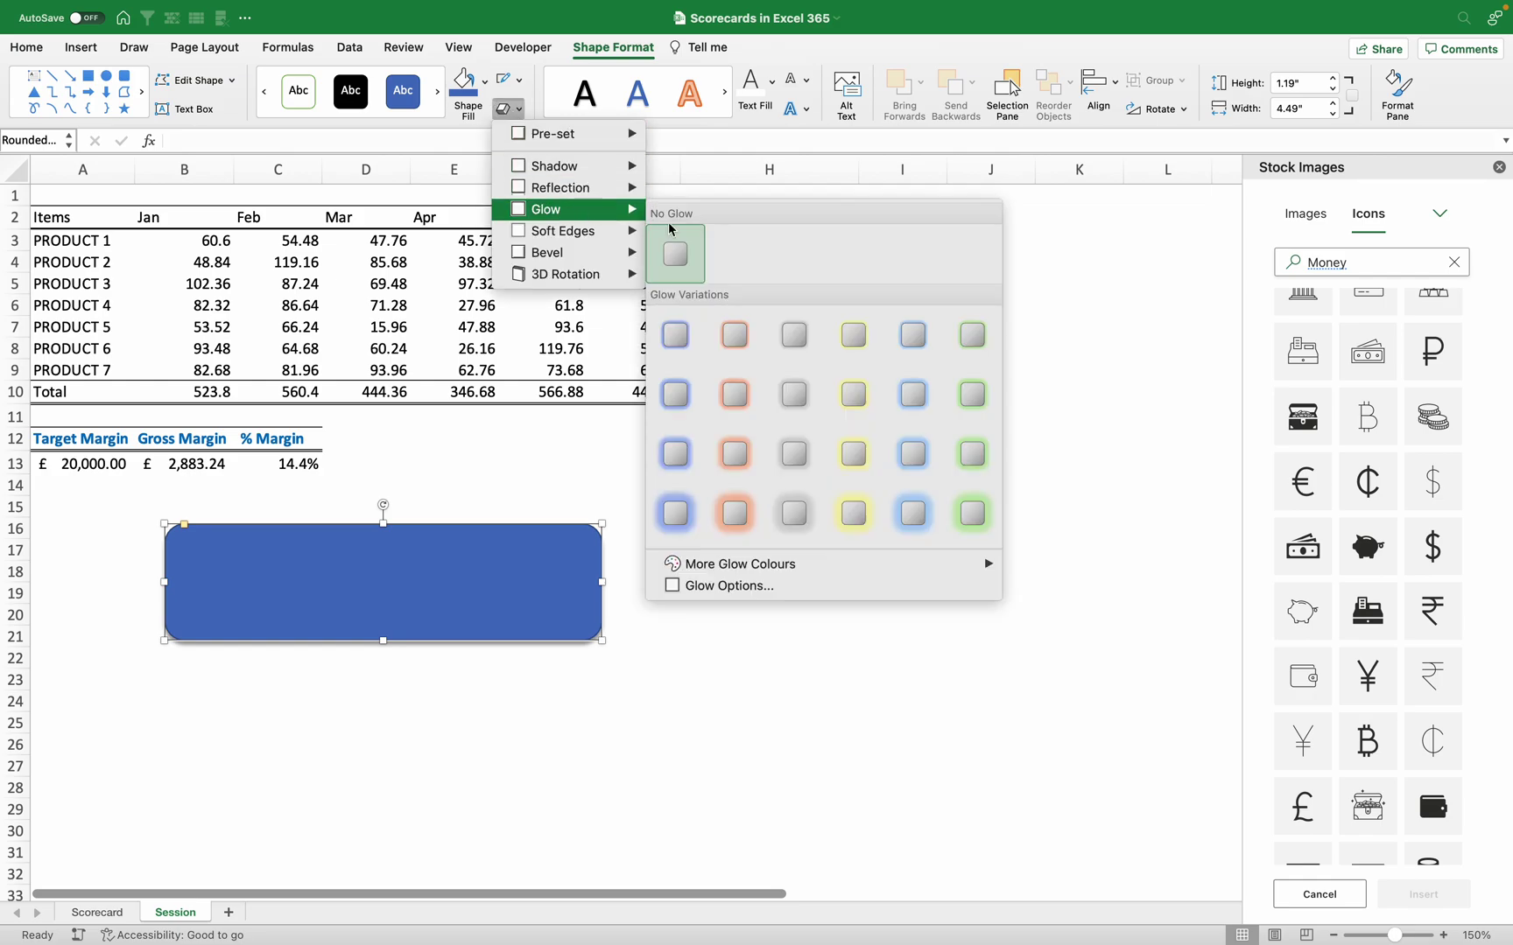
{"action": "left_click", "coordinate": [854, 394]}
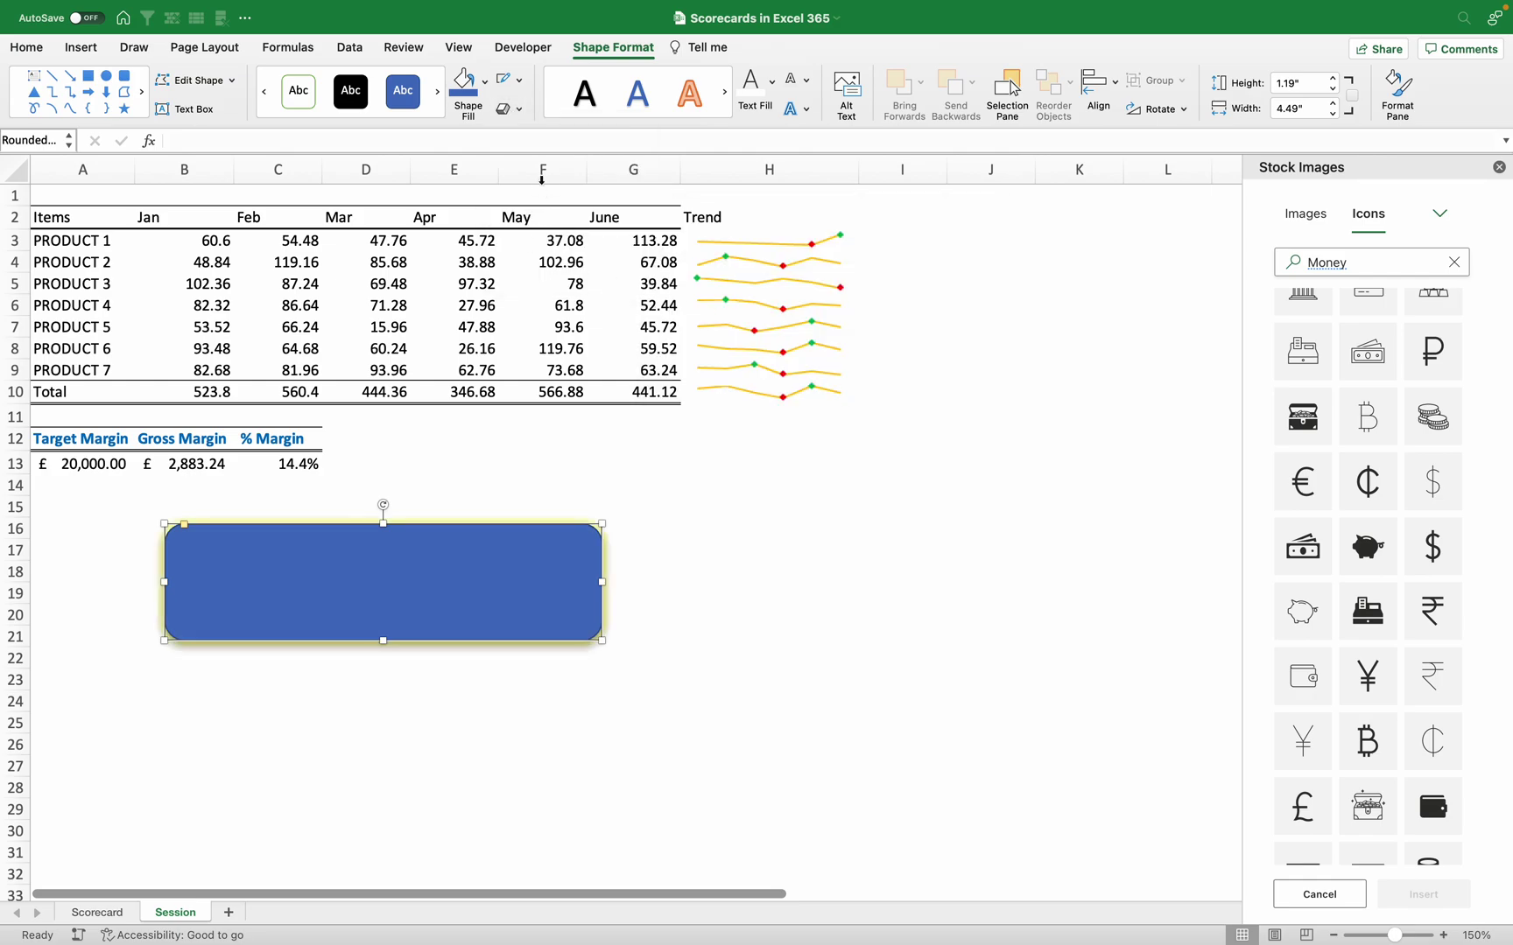
{"action": "left_click", "coordinate": [517, 111]}
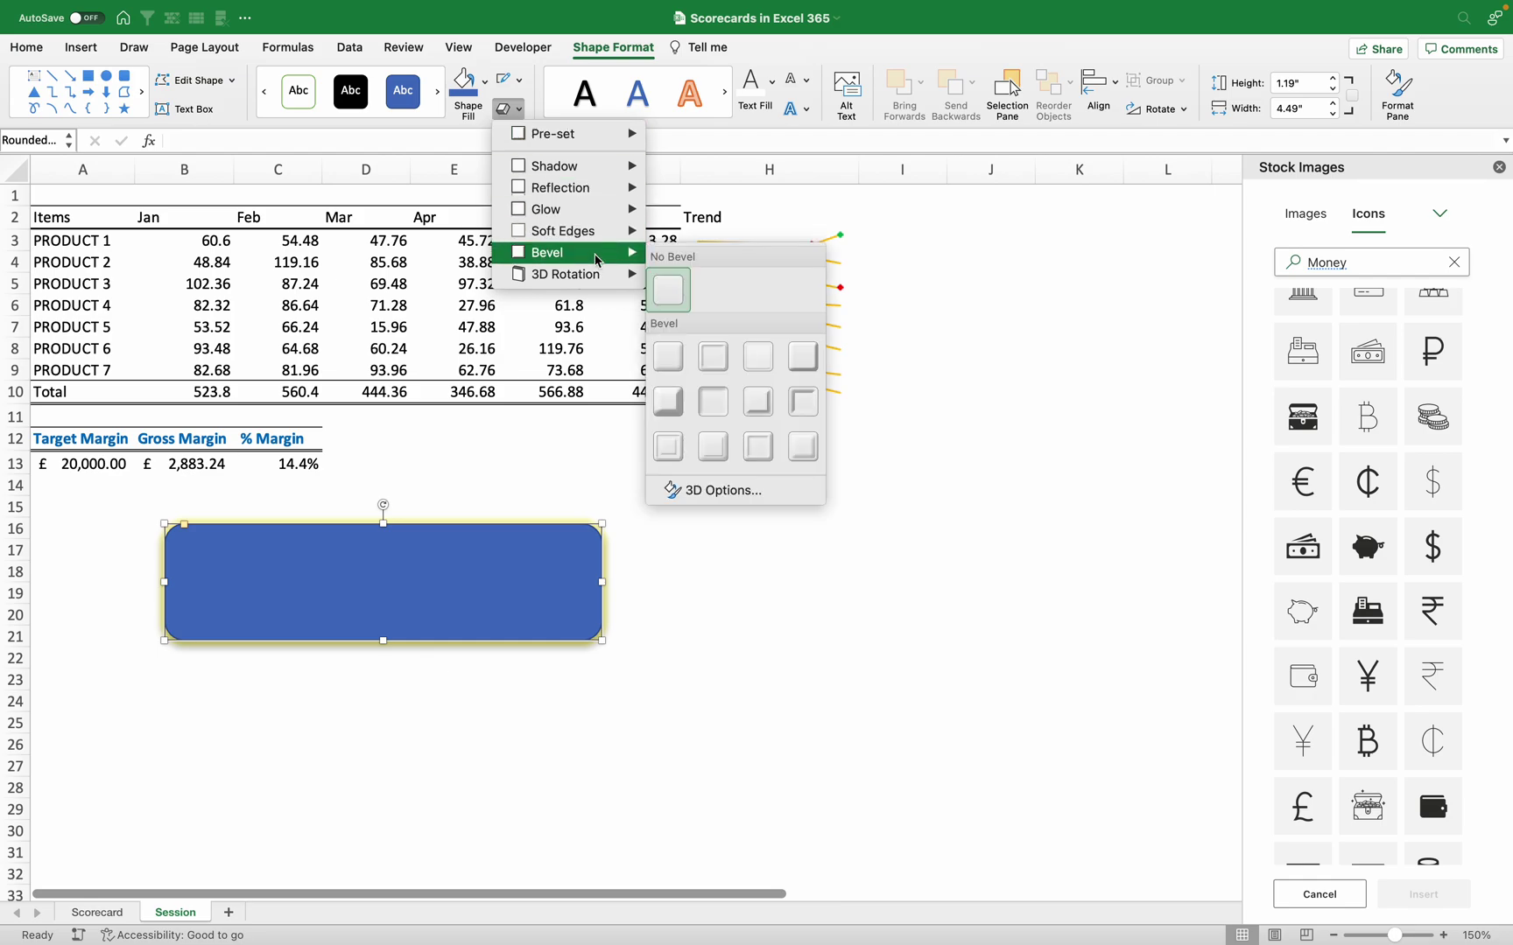
{"action": "mouse_move", "coordinate": [611, 280]}
{"action": "mouse_move", "coordinate": [592, 175]}
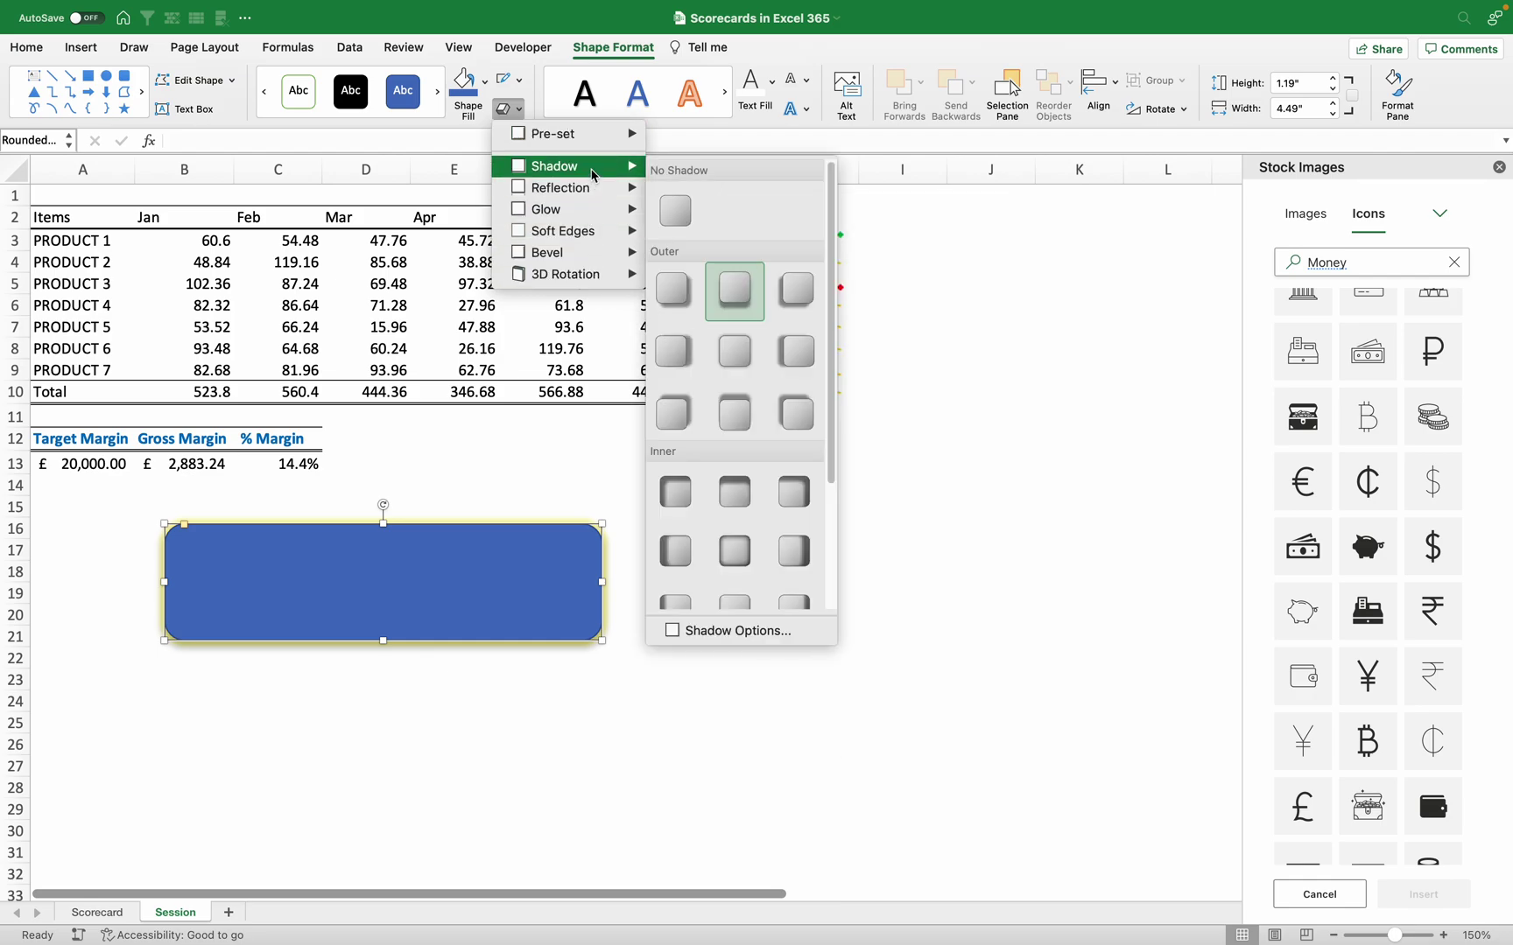
{"action": "left_click", "coordinate": [496, 510]}
{"action": "left_click", "coordinate": [569, 467]}
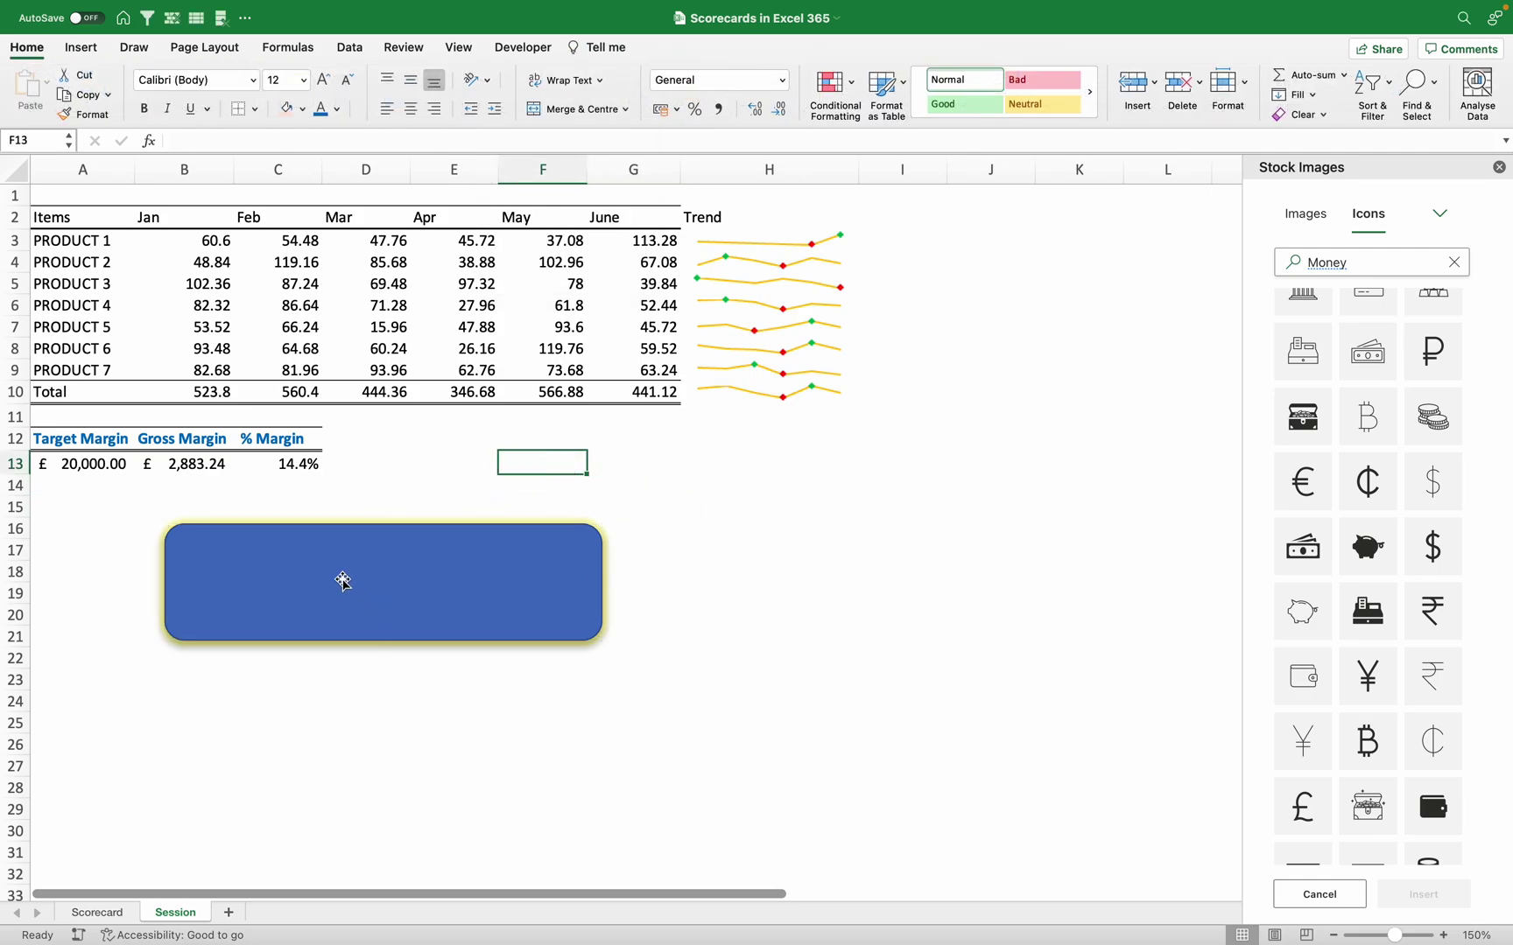
{"action": "left_click", "coordinate": [102, 464]}
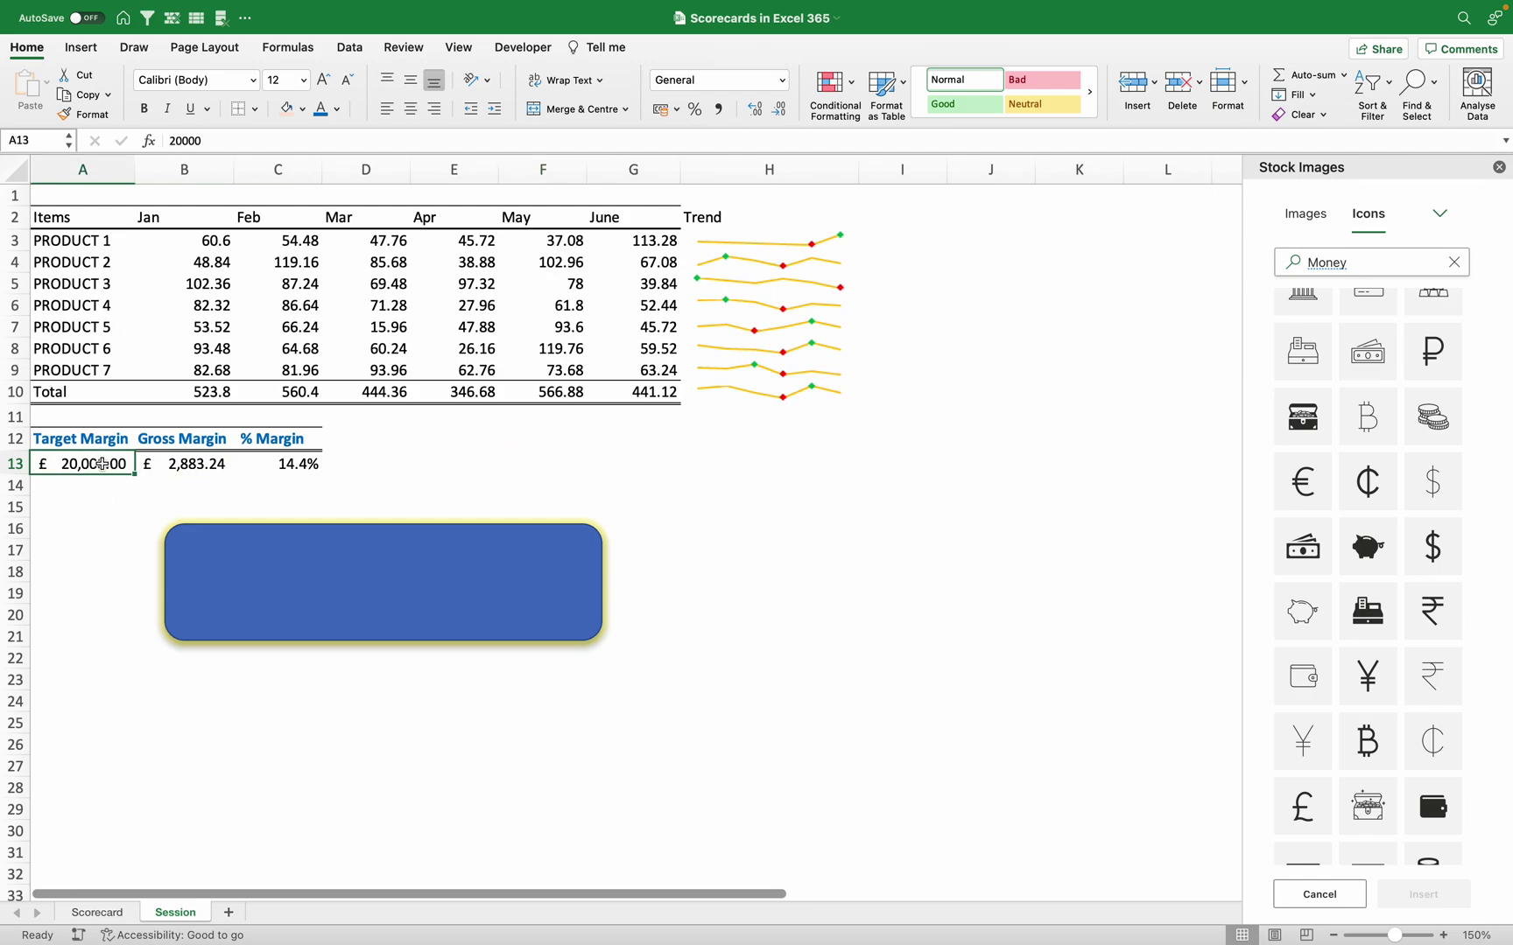
{"action": "left_click", "coordinate": [189, 464]}
{"action": "left_click", "coordinate": [256, 464]}
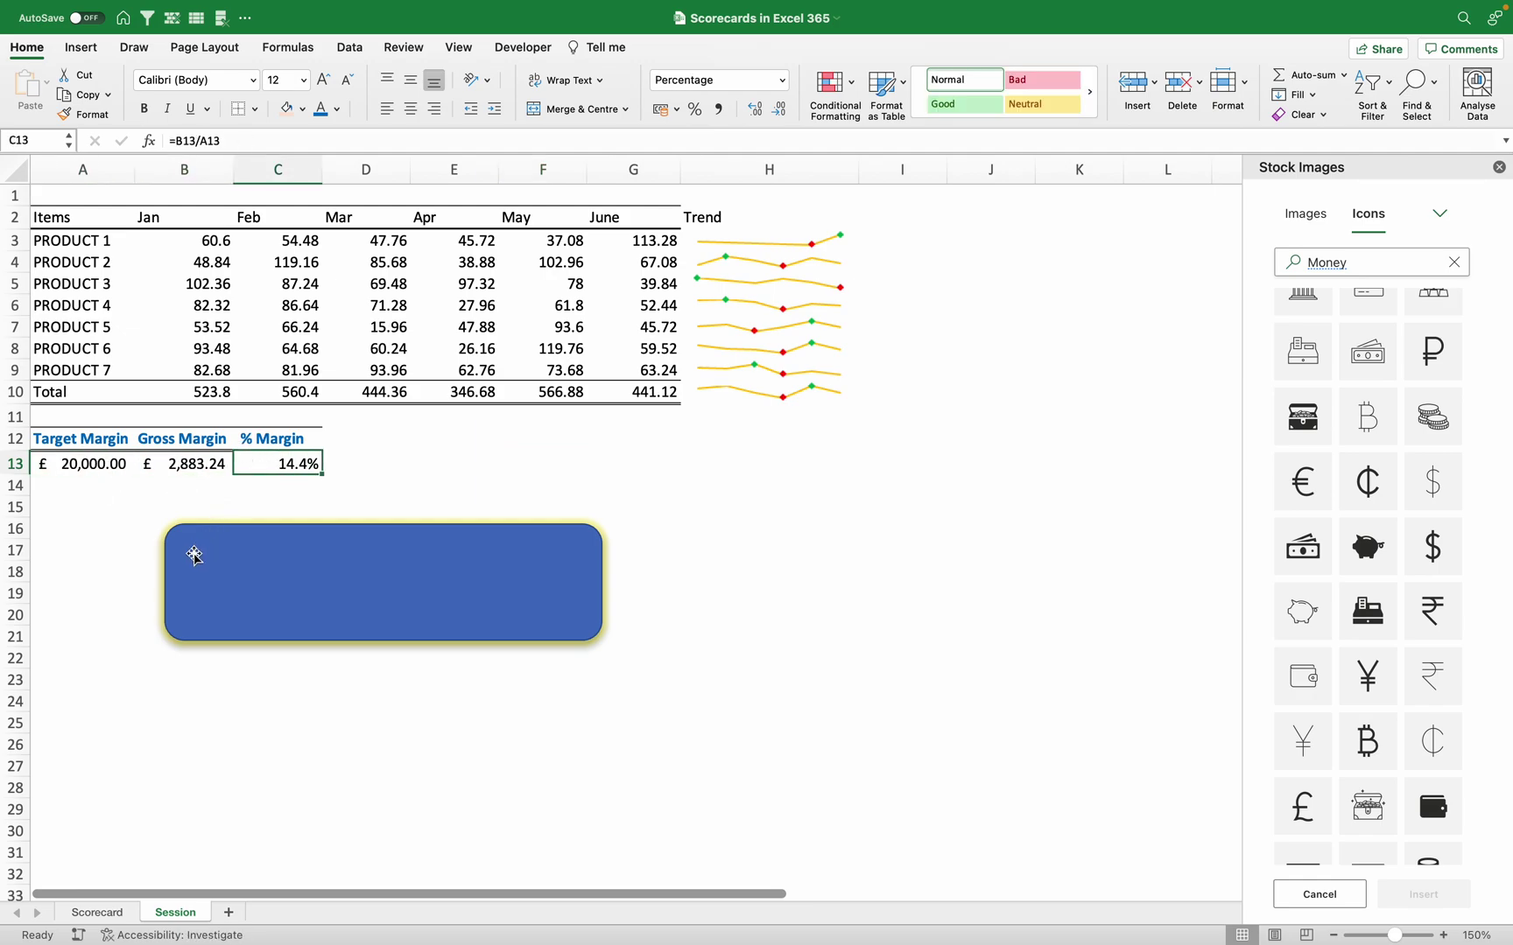
{"action": "left_click", "coordinate": [428, 499]}
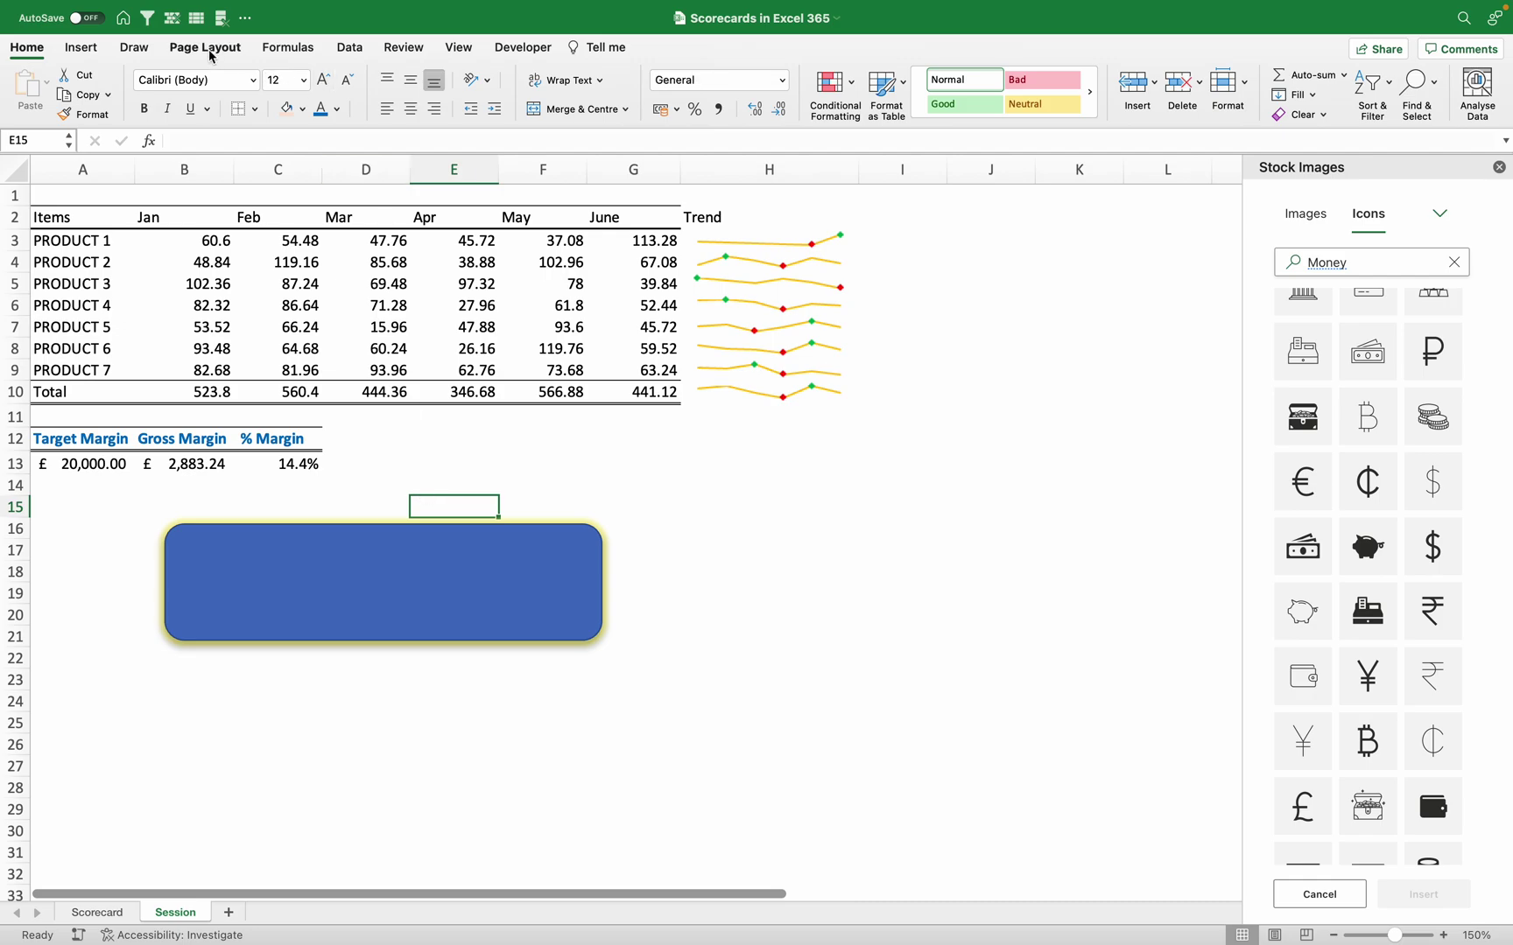
Draw a text box about 0.58" high and 2.91" wide on the blue card and shift it towards the card's left edge
{"action": "left_click", "coordinate": [81, 47]}
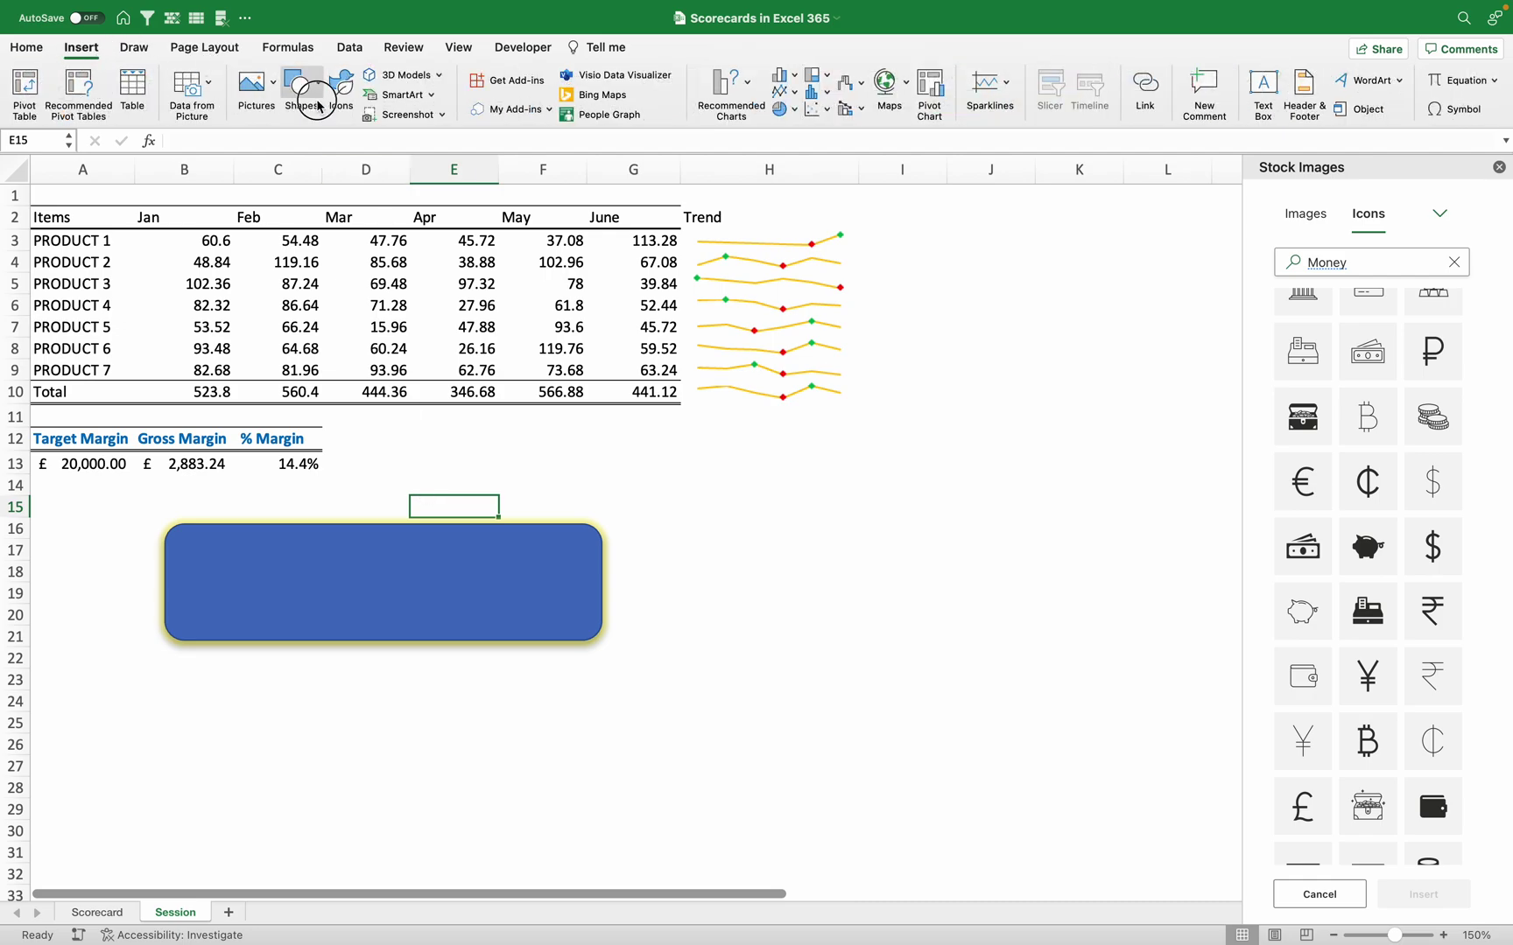
{"action": "left_click", "coordinate": [318, 106]}
{"action": "left_click", "coordinate": [295, 138]}
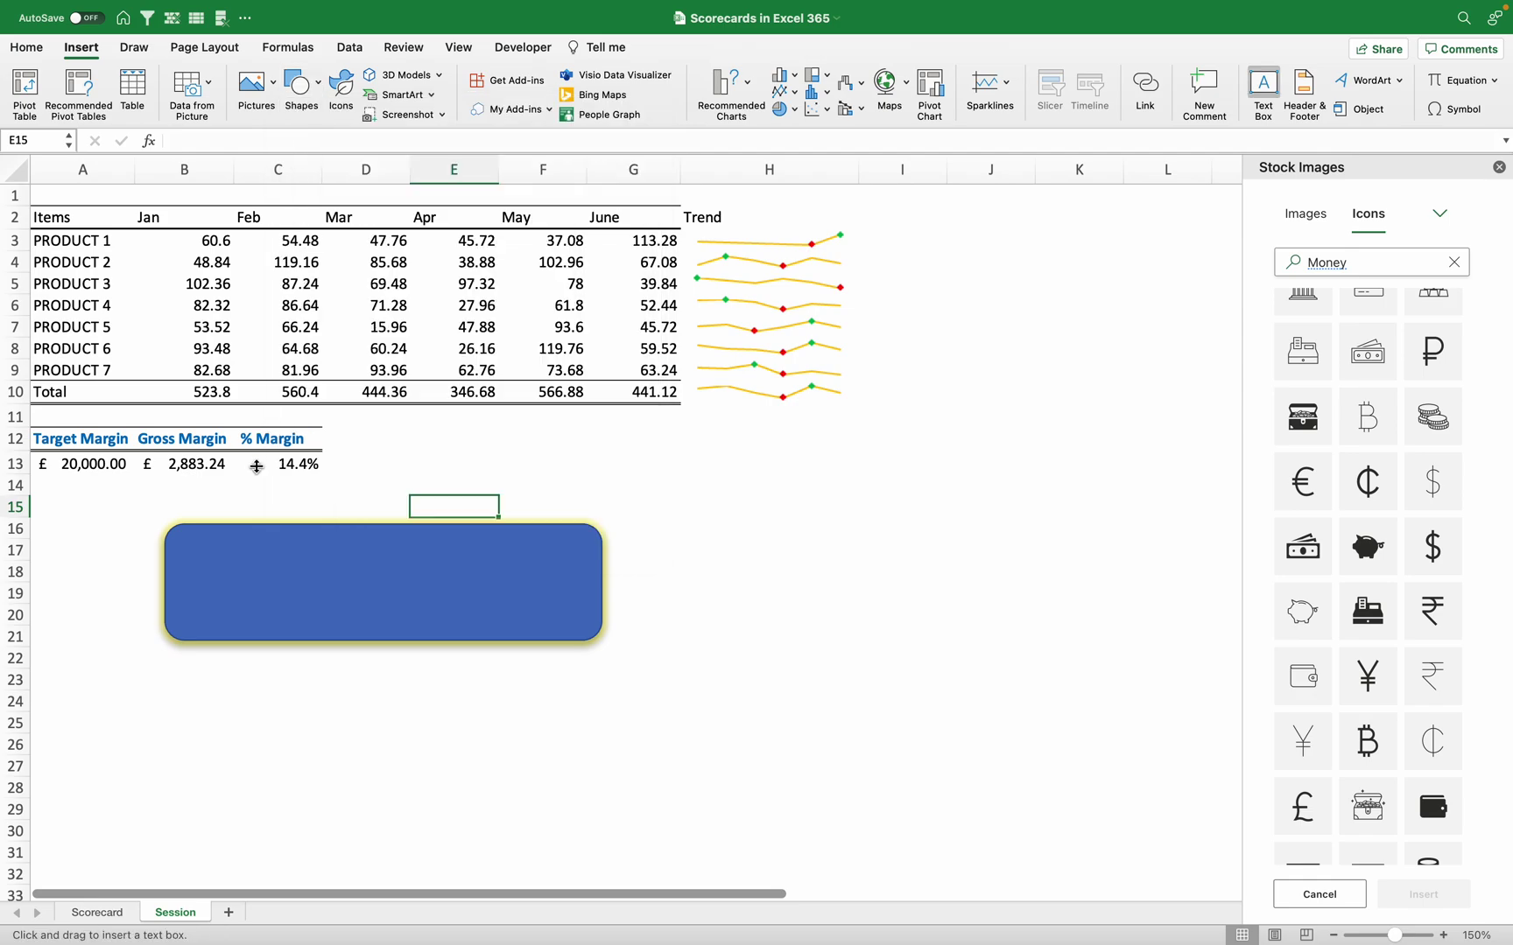
{"action": "left_click_drag", "start_coordinate": [202, 543], "coordinate": [486, 601]}
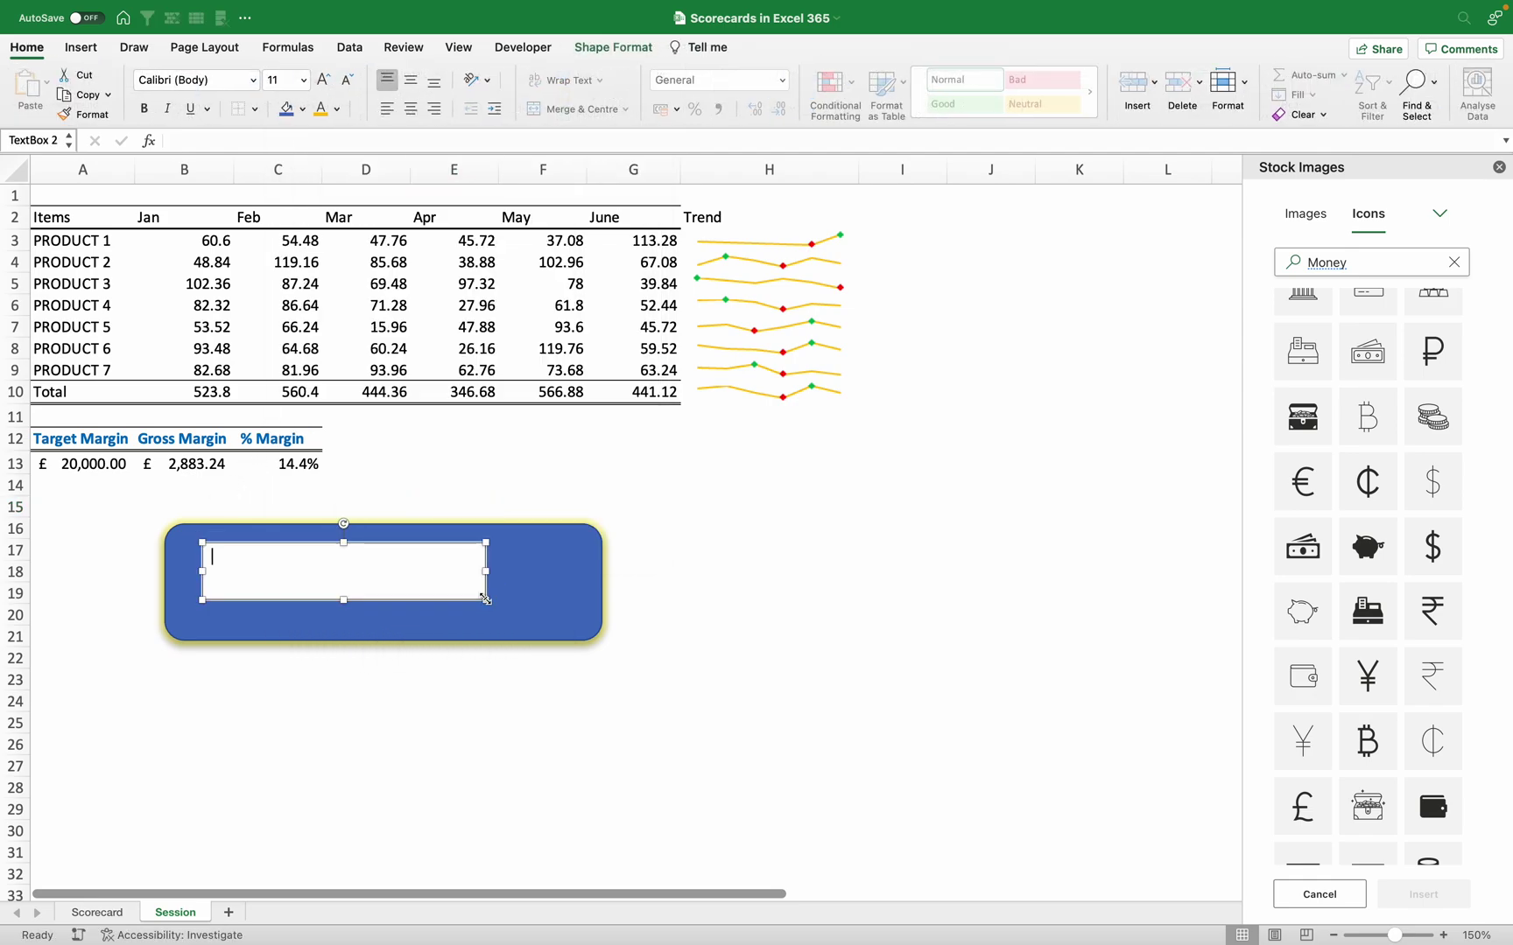
{"action": "left_click_drag", "start_coordinate": [425, 545], "coordinate": [415, 556]}
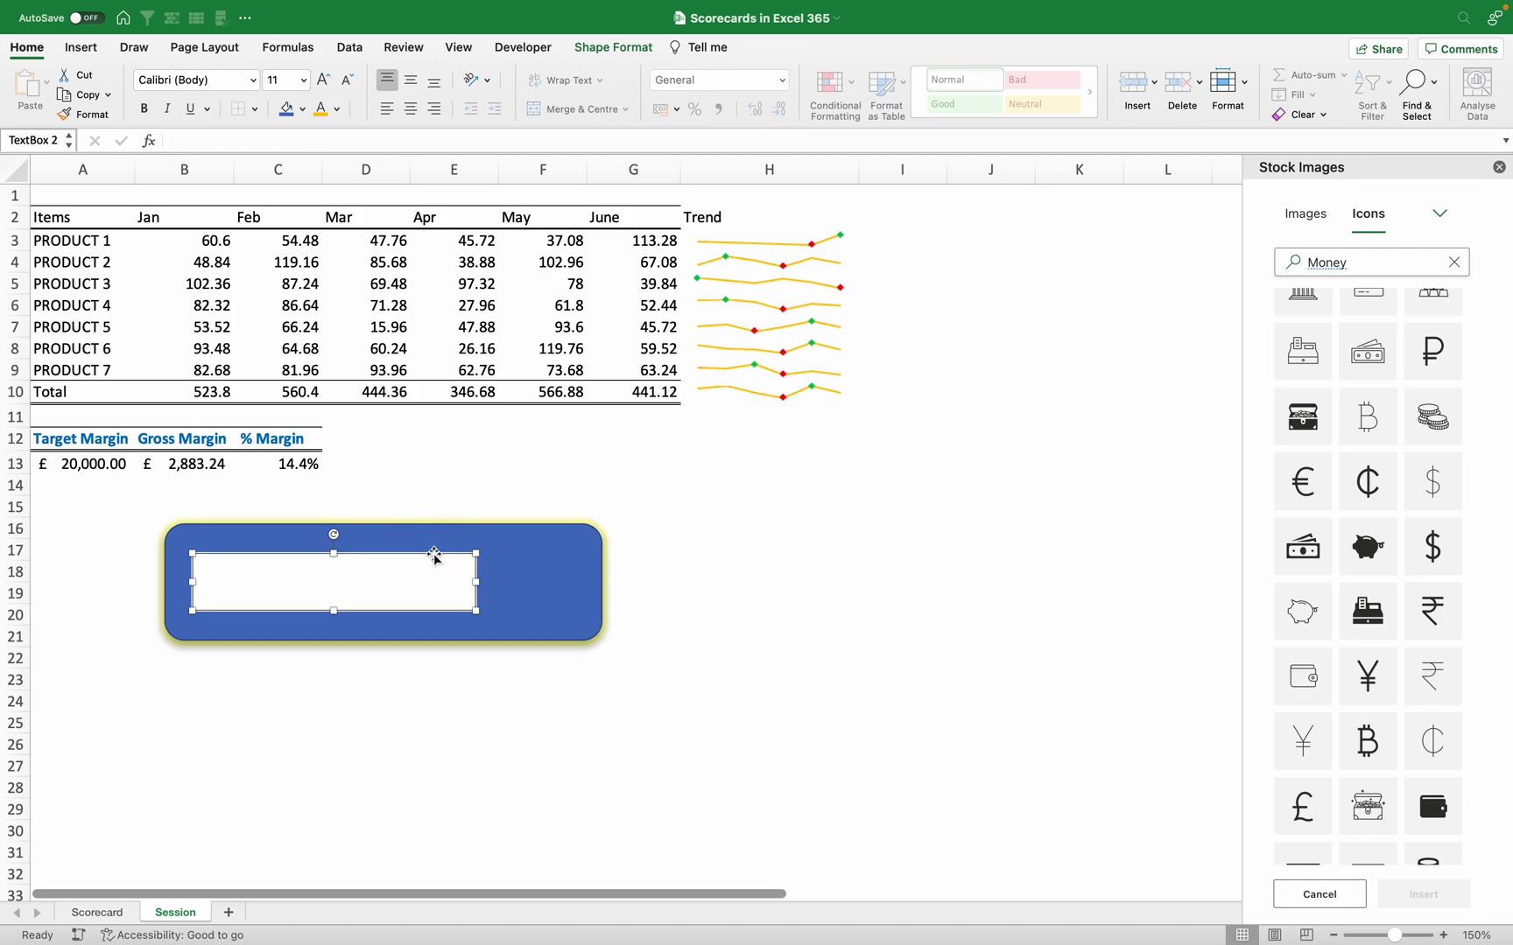
{"action": "left_click_drag", "start_coordinate": [434, 557], "coordinate": [420, 557]}
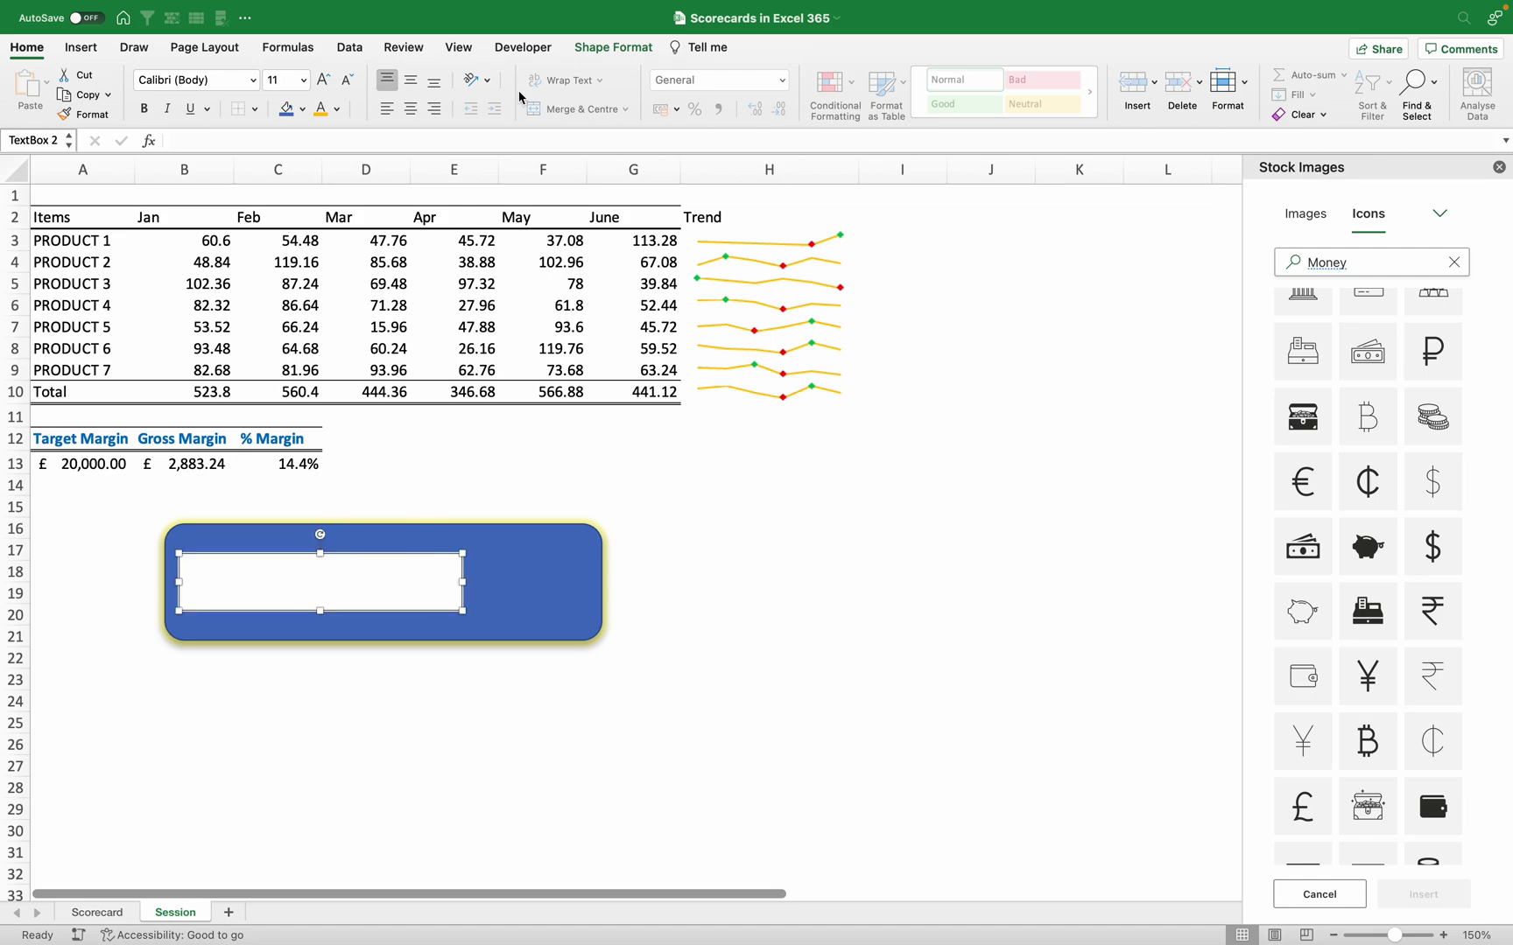
Remove both the fill and the outline from the text box on the blue card
{"action": "left_click", "coordinate": [614, 51]}
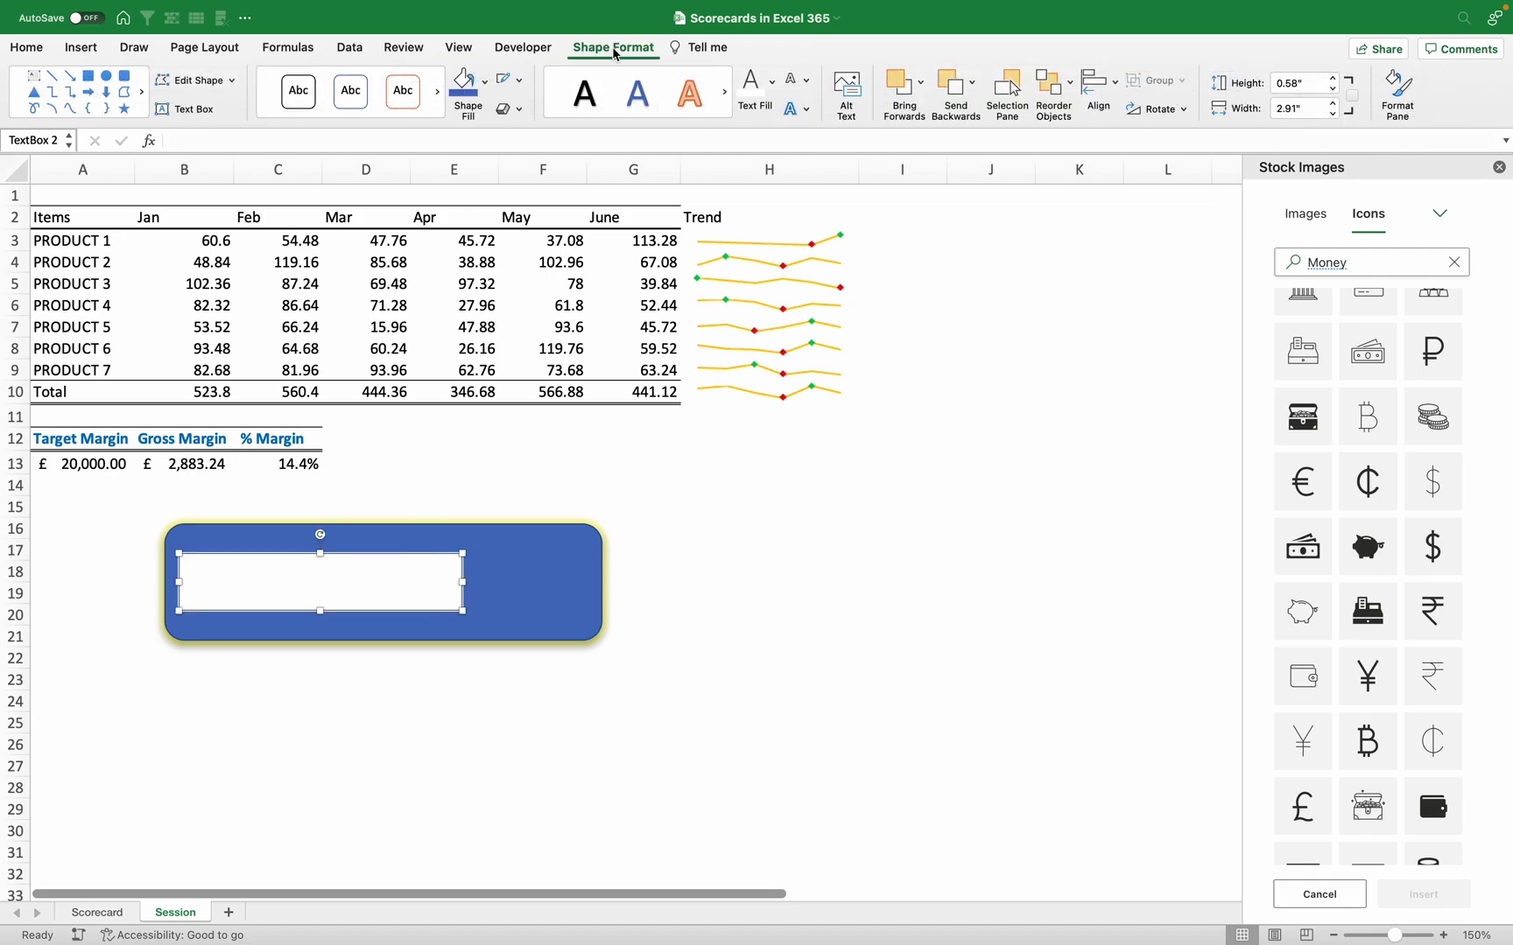
{"action": "left_click", "coordinate": [774, 85]}
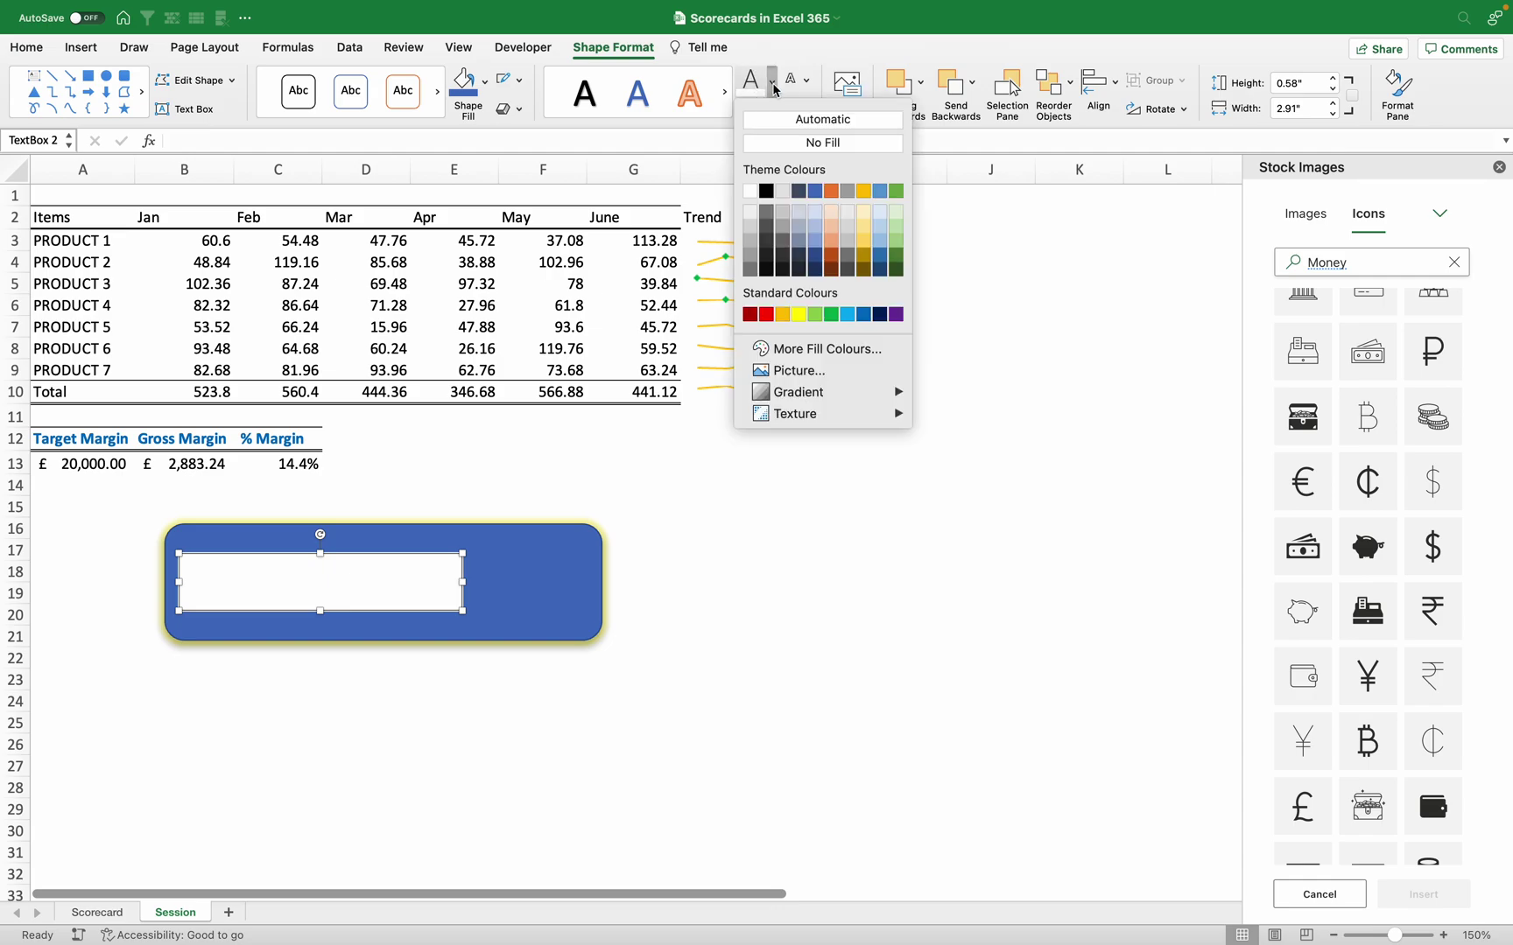
{"action": "left_click", "coordinate": [782, 61]}
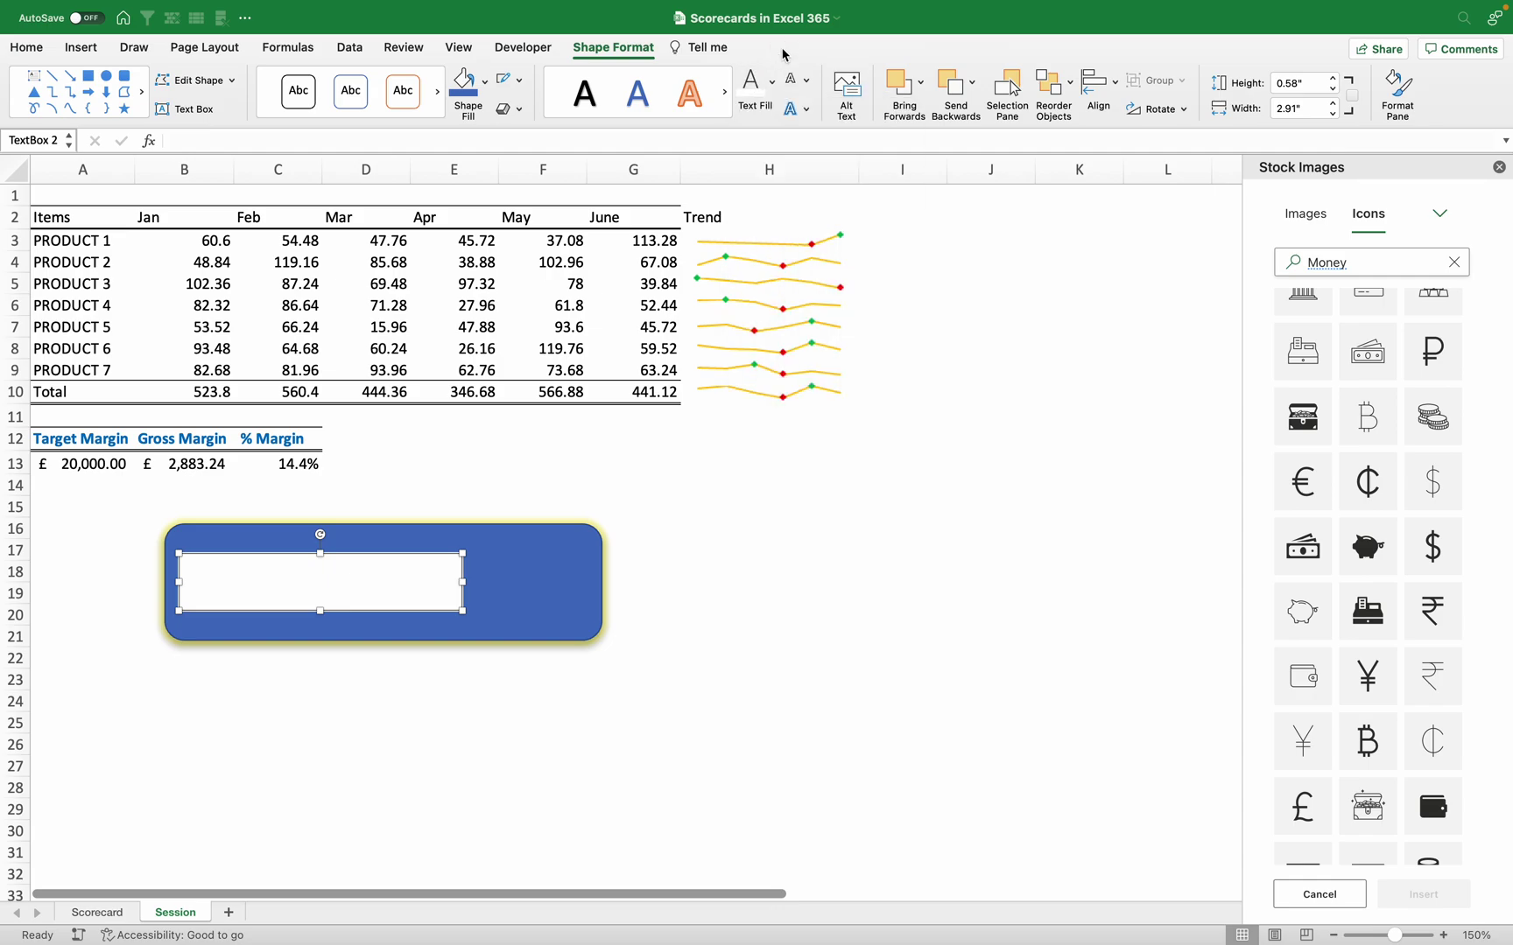
{"action": "left_click", "coordinate": [485, 82]}
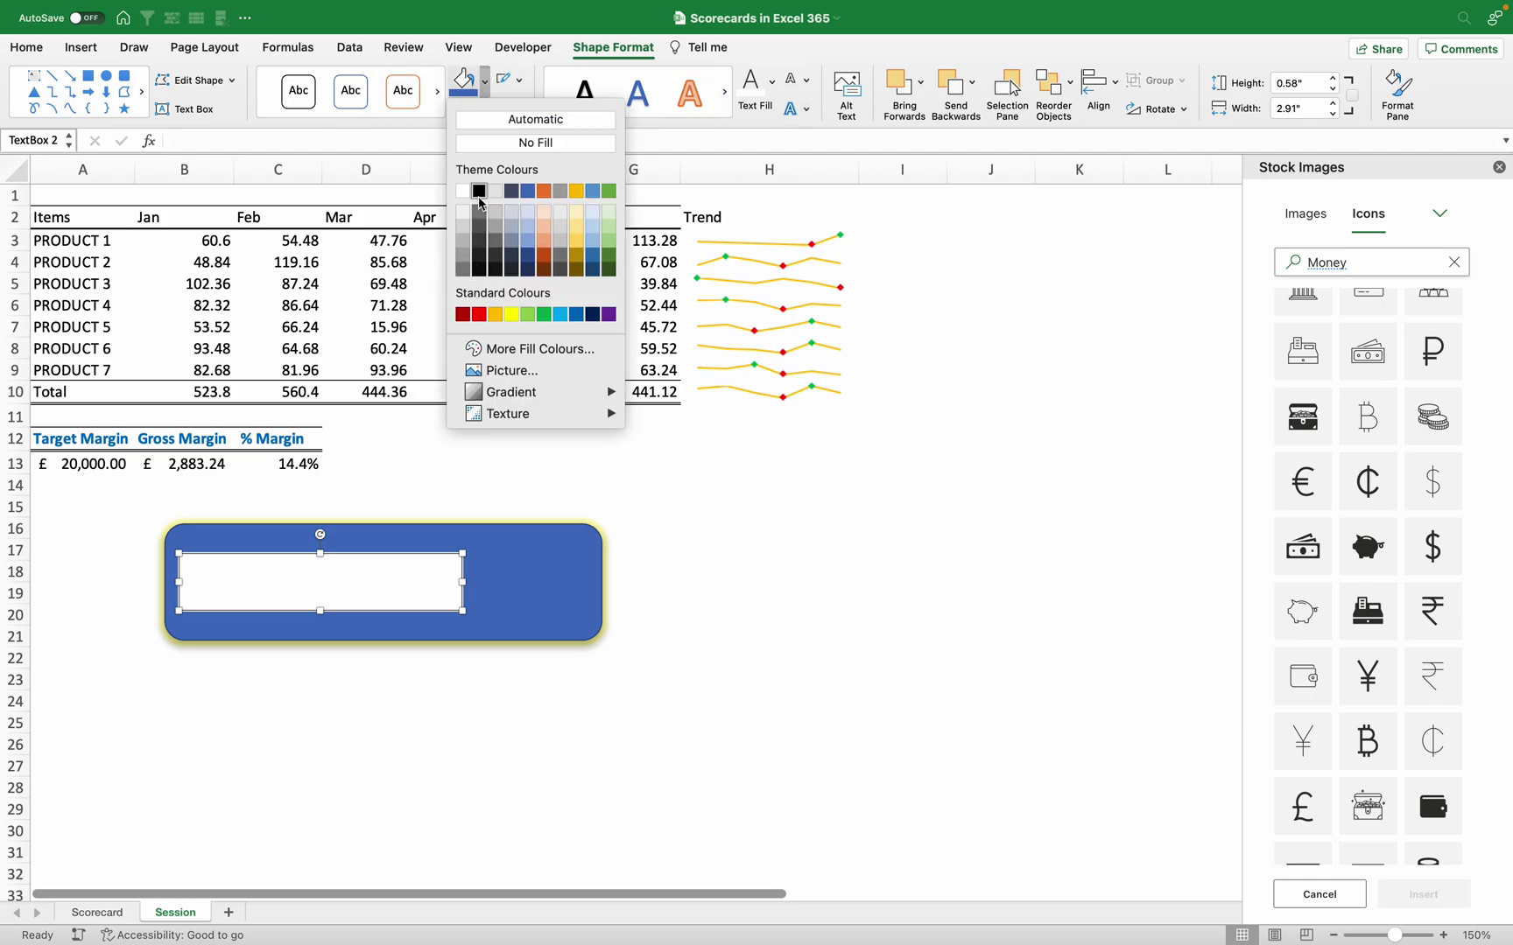
{"action": "left_click", "coordinate": [525, 142]}
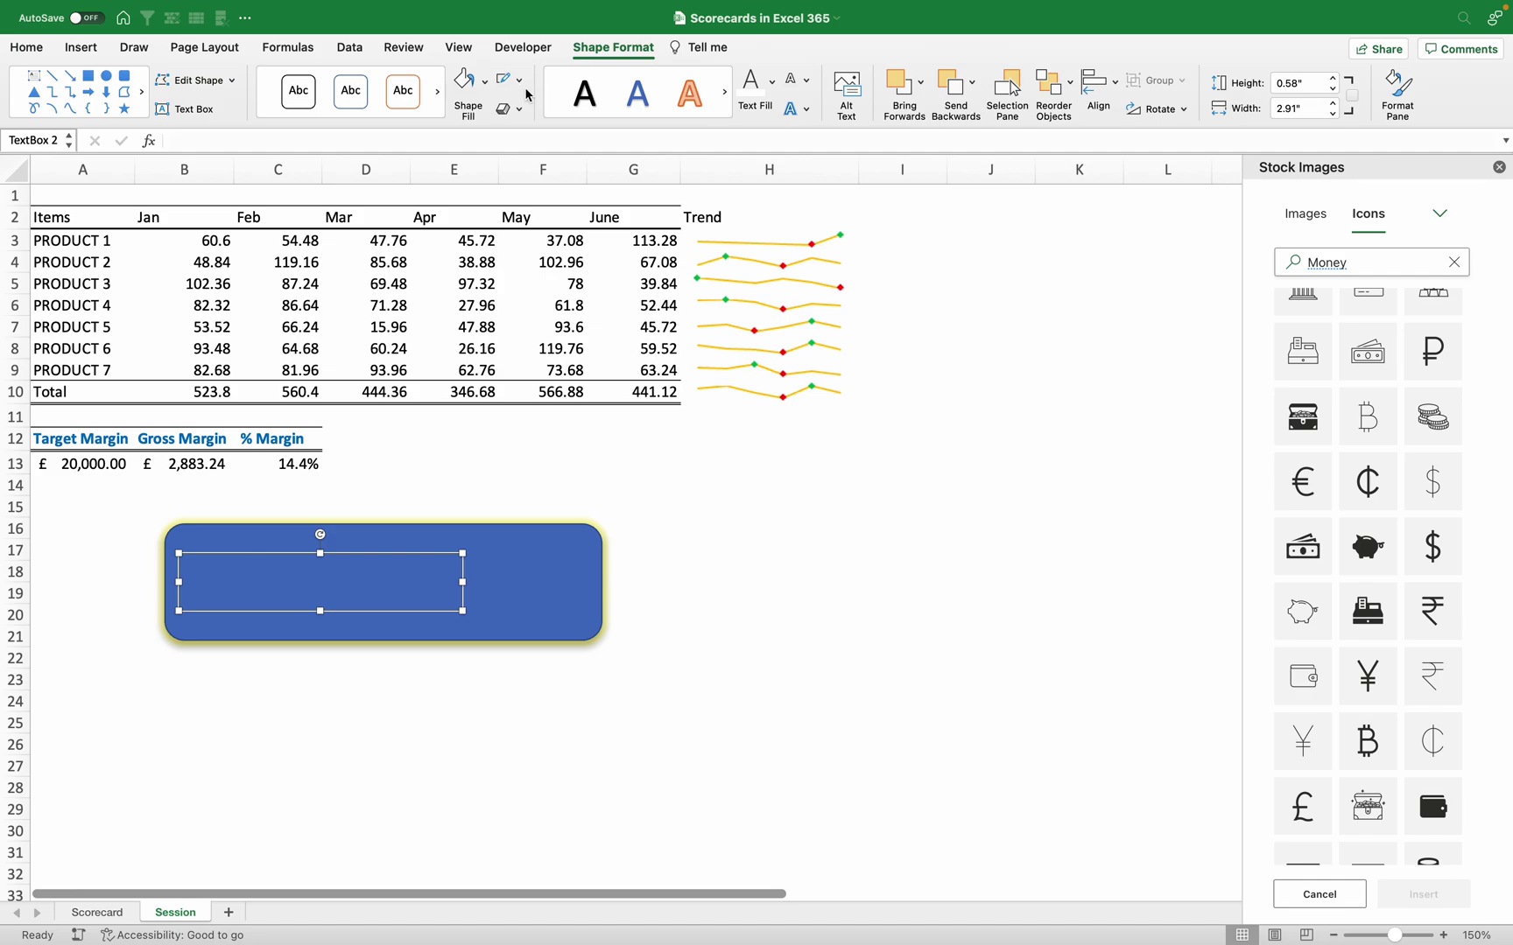
{"action": "left_click", "coordinate": [519, 79]}
{"action": "left_click", "coordinate": [549, 133]}
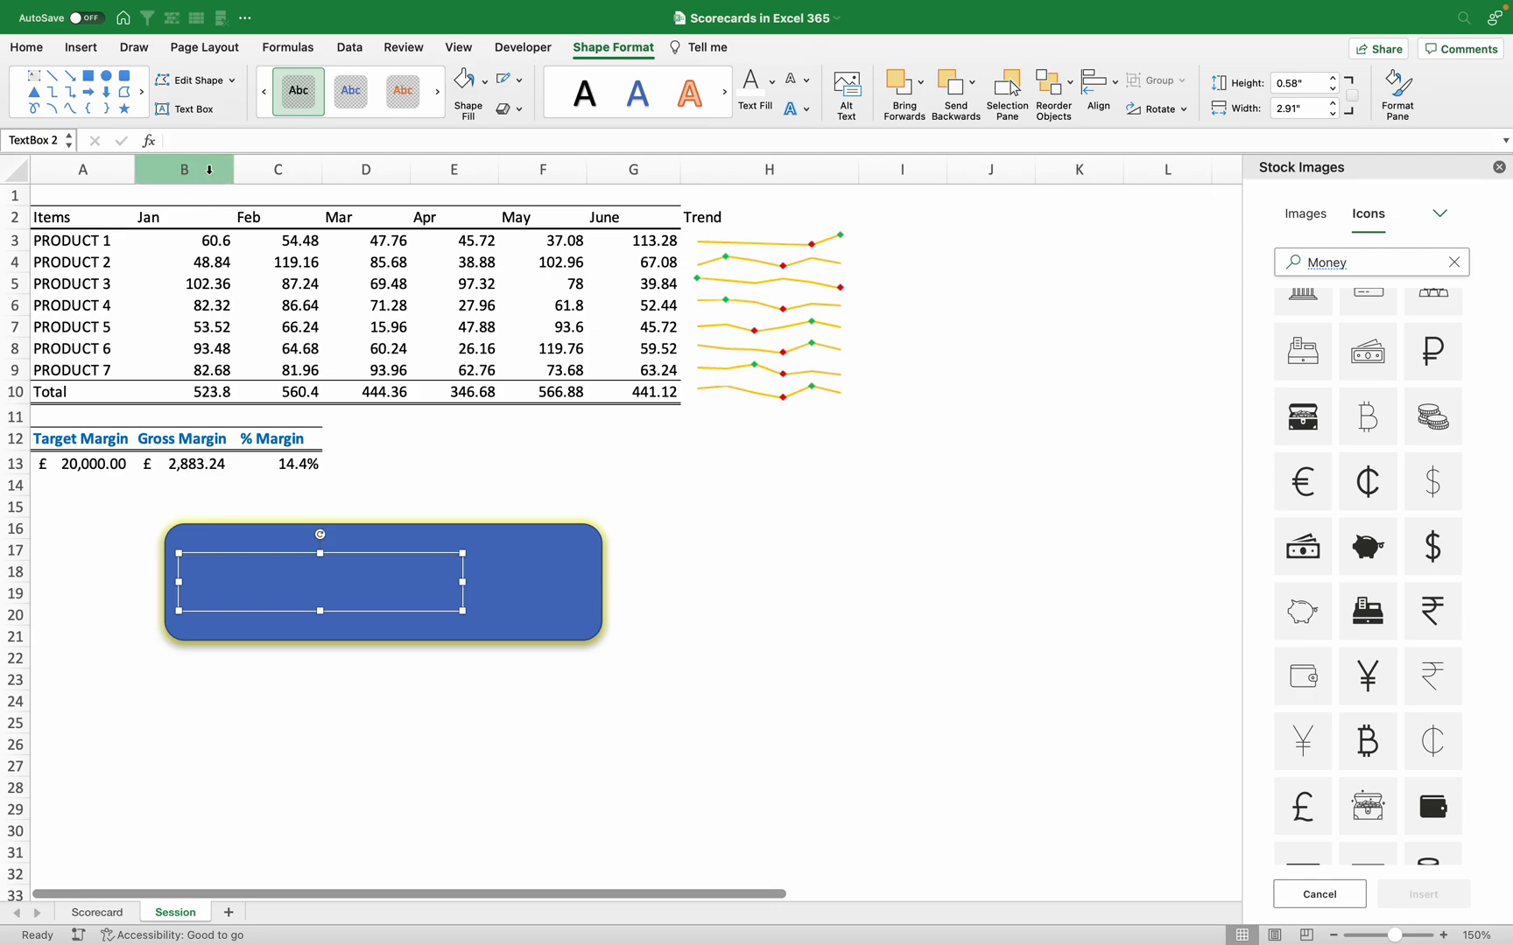
Link the text box to the Gross Margin value with =$B$13 and shift it lower on the card
{"action": "left_click", "coordinate": [211, 142]}
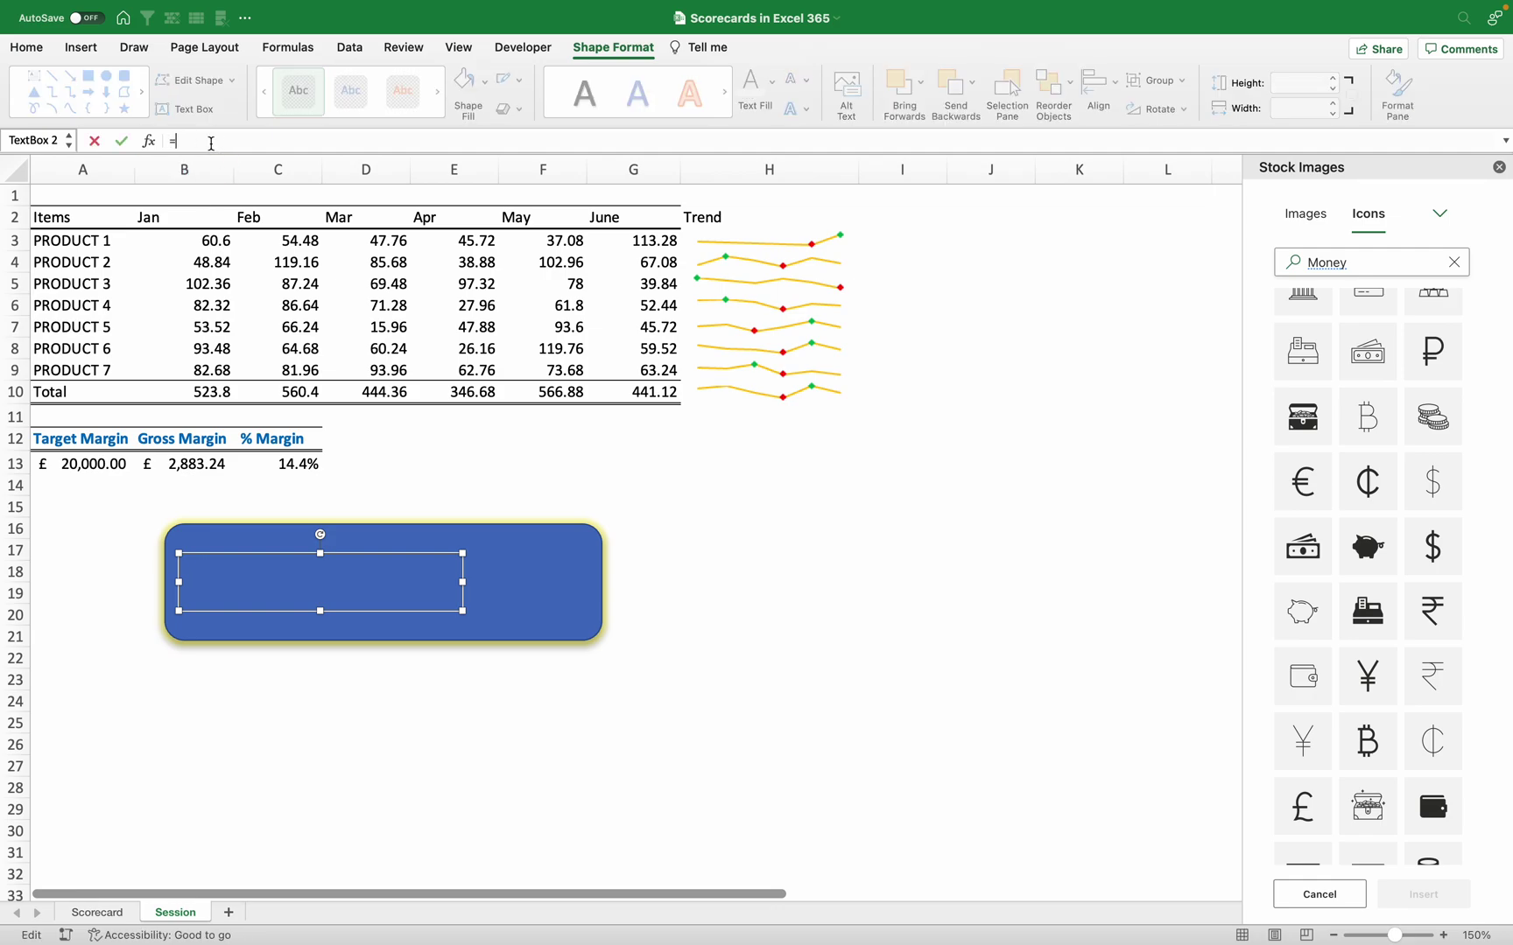
{"action": "left_click", "coordinate": [182, 461]}
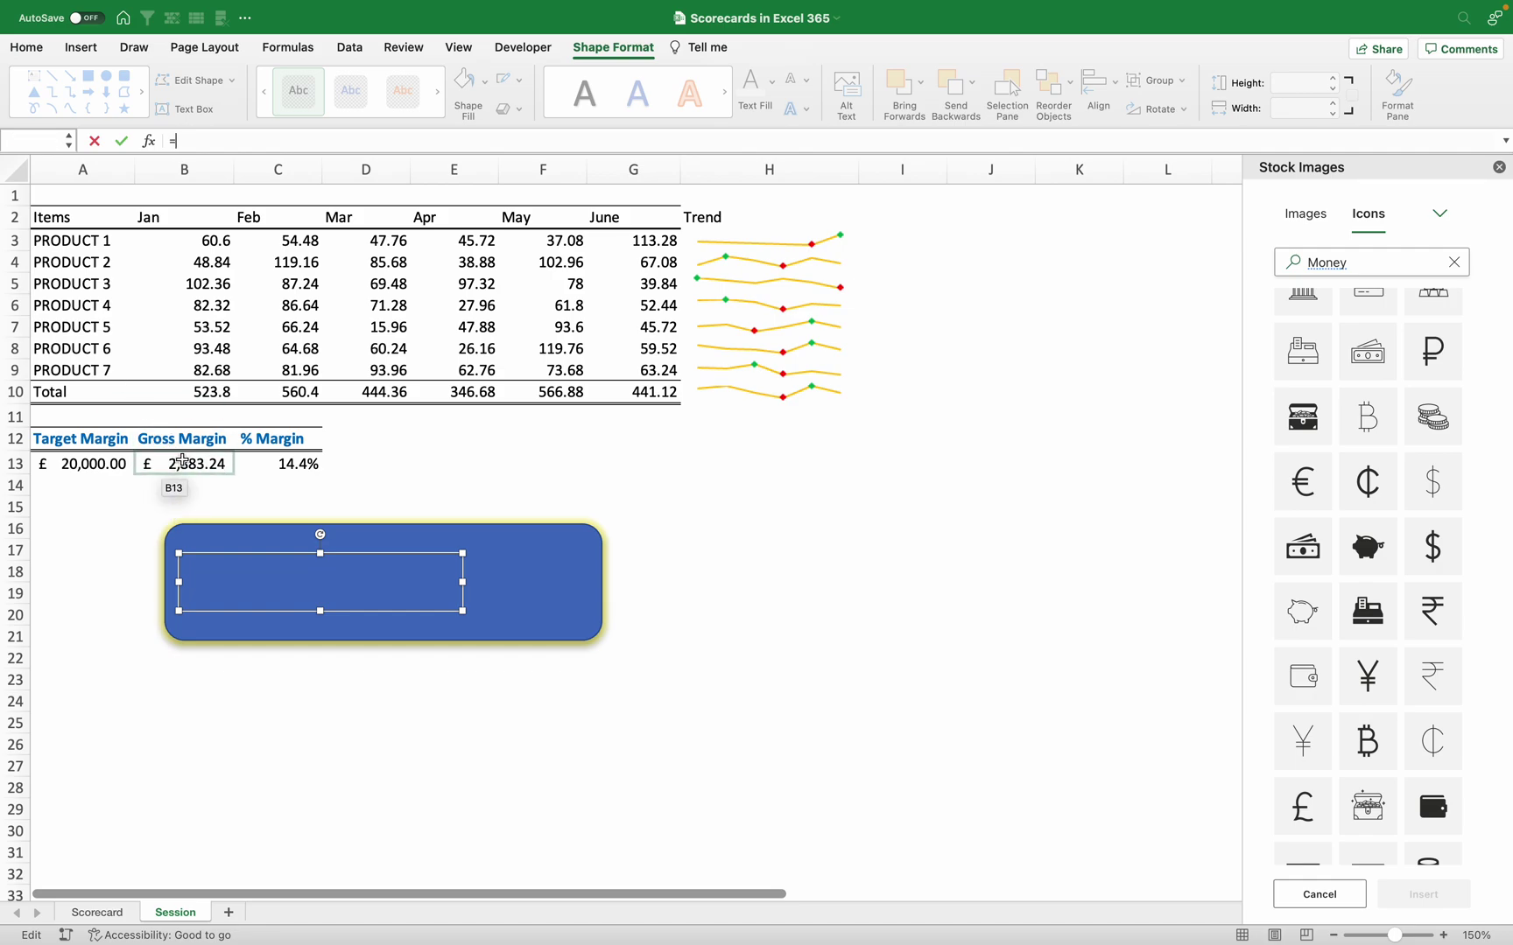
{"action": "left_click", "coordinate": [182, 461]}
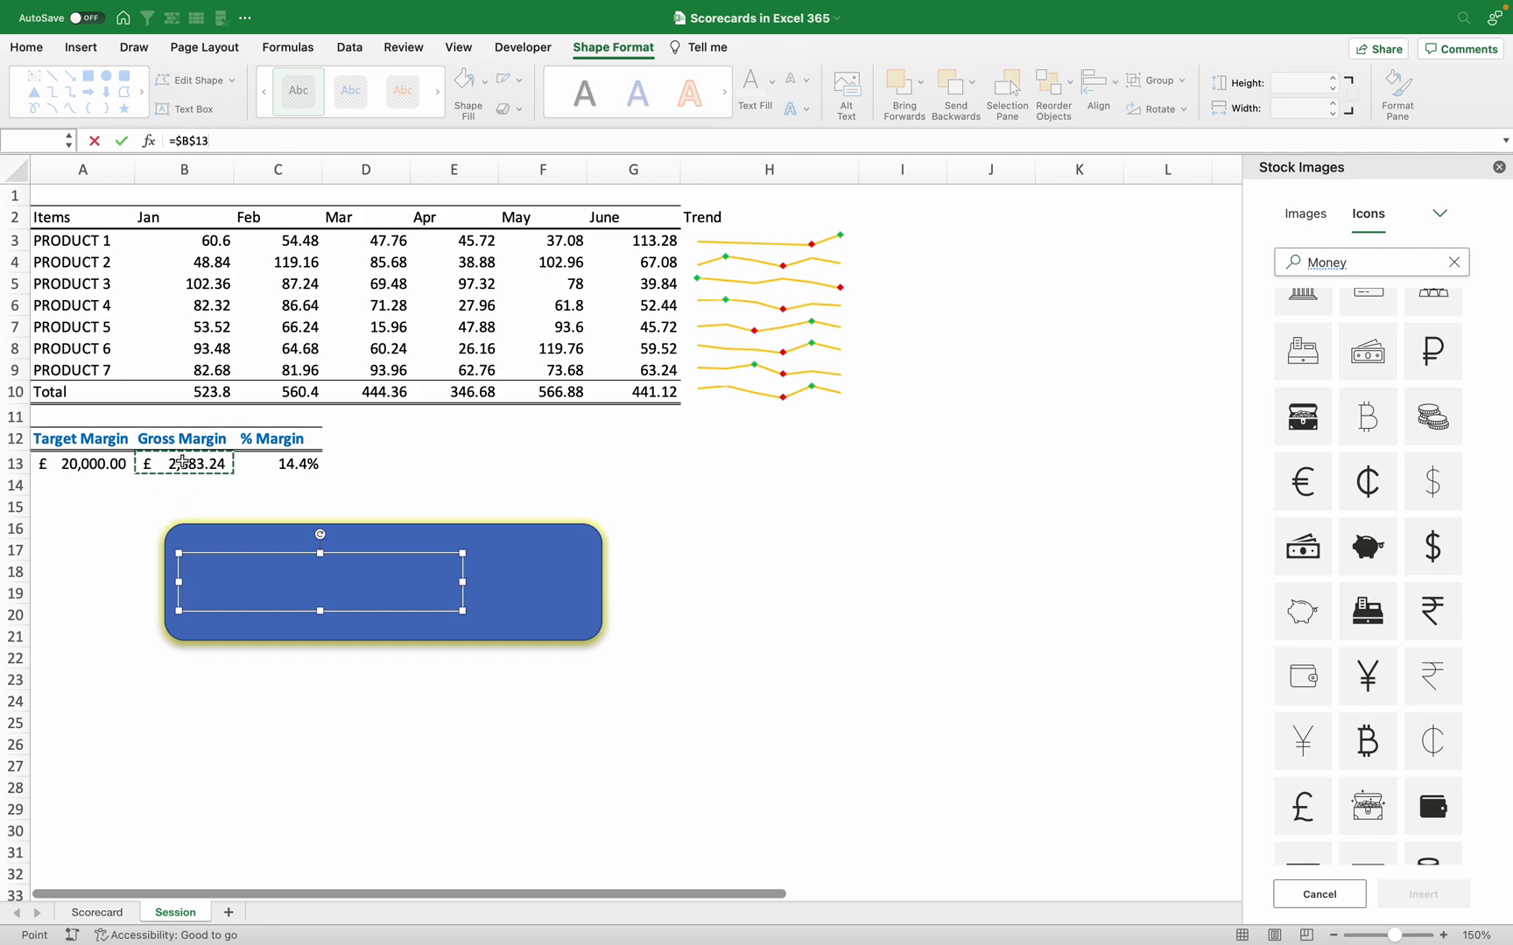
{"action": "key", "text": "Return"}
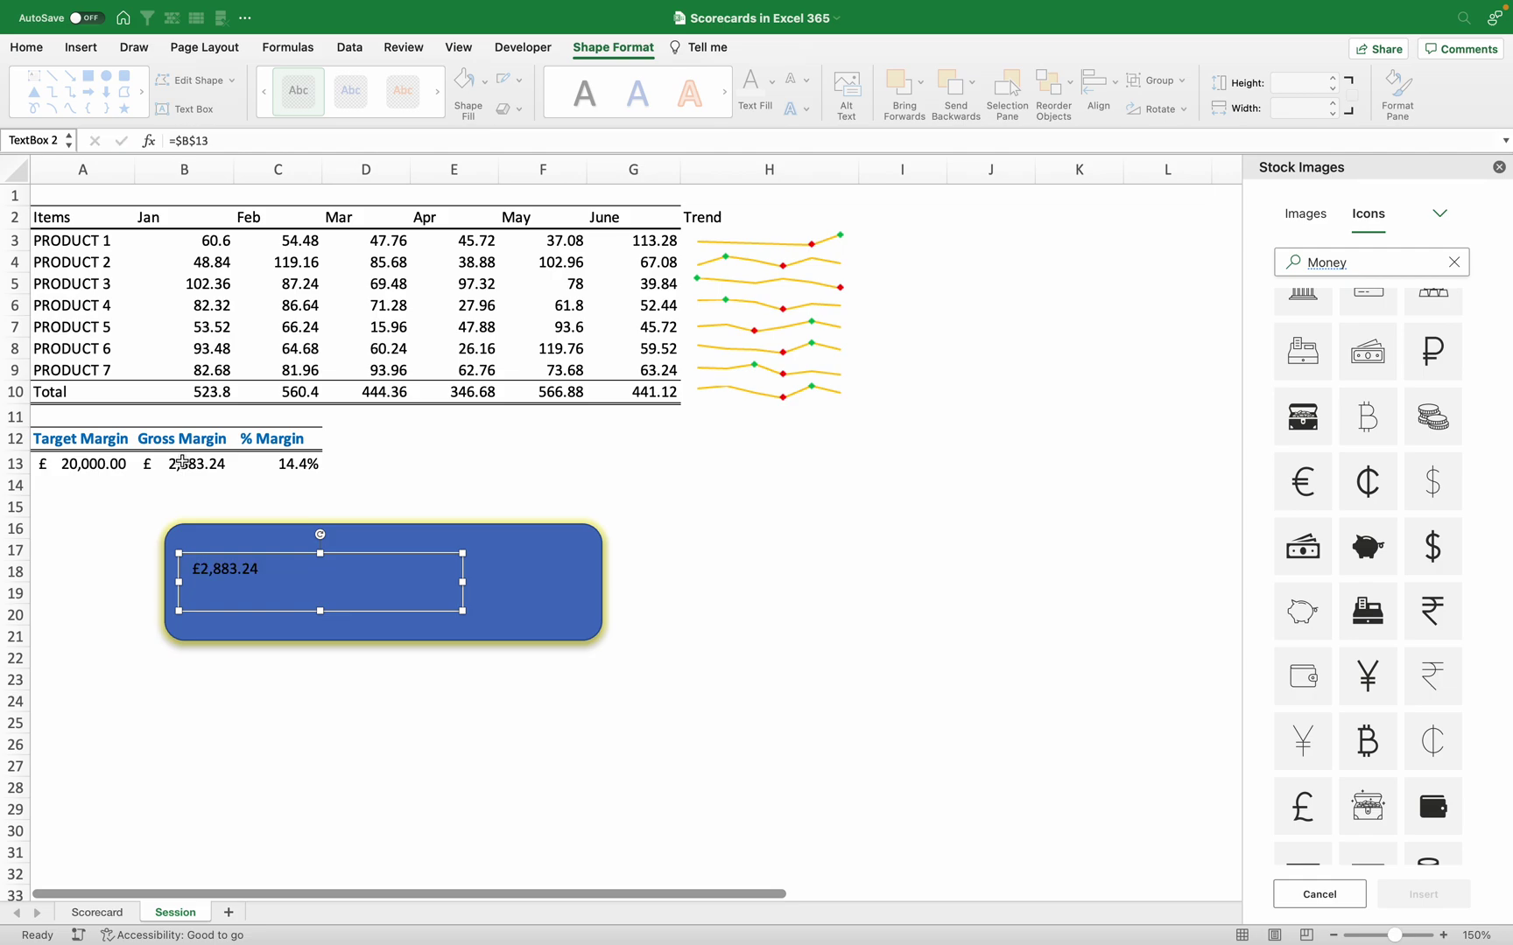
{"action": "mouse_move", "coordinate": [337, 557]}
{"action": "left_mouse_down"}
{"action": "mouse_move", "coordinate": [348, 598]}
{"action": "mouse_move", "coordinate": [347, 578]}
{"action": "left_mouse_up"}
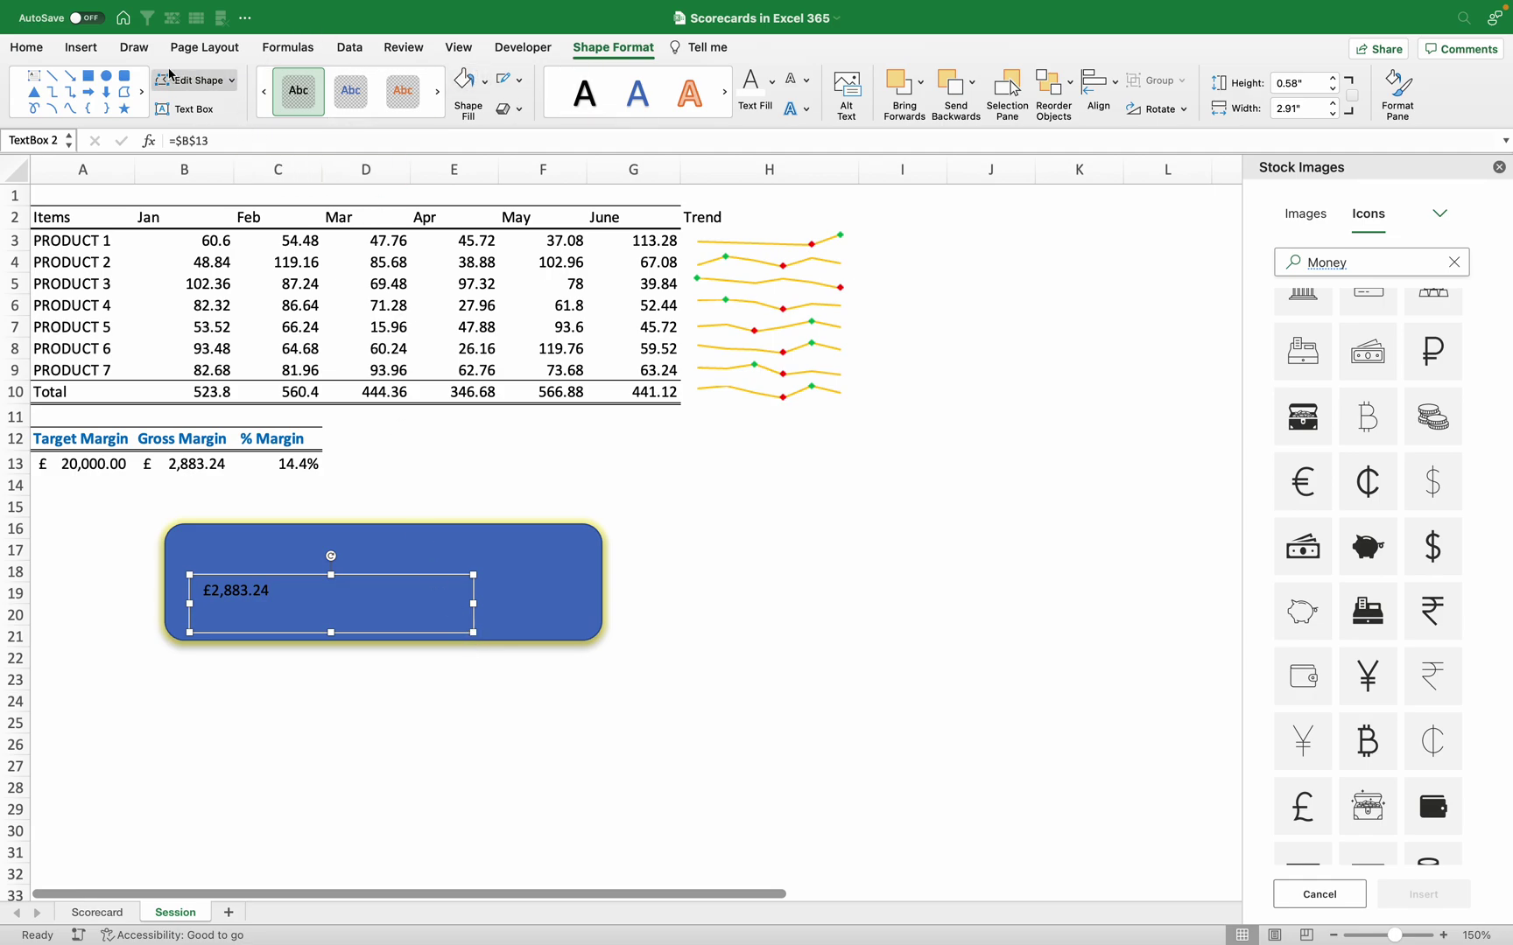
Format the linked margin value as 24 pt bold white text and nudge its box to the card's lower edge
{"action": "left_click", "coordinate": [26, 47]}
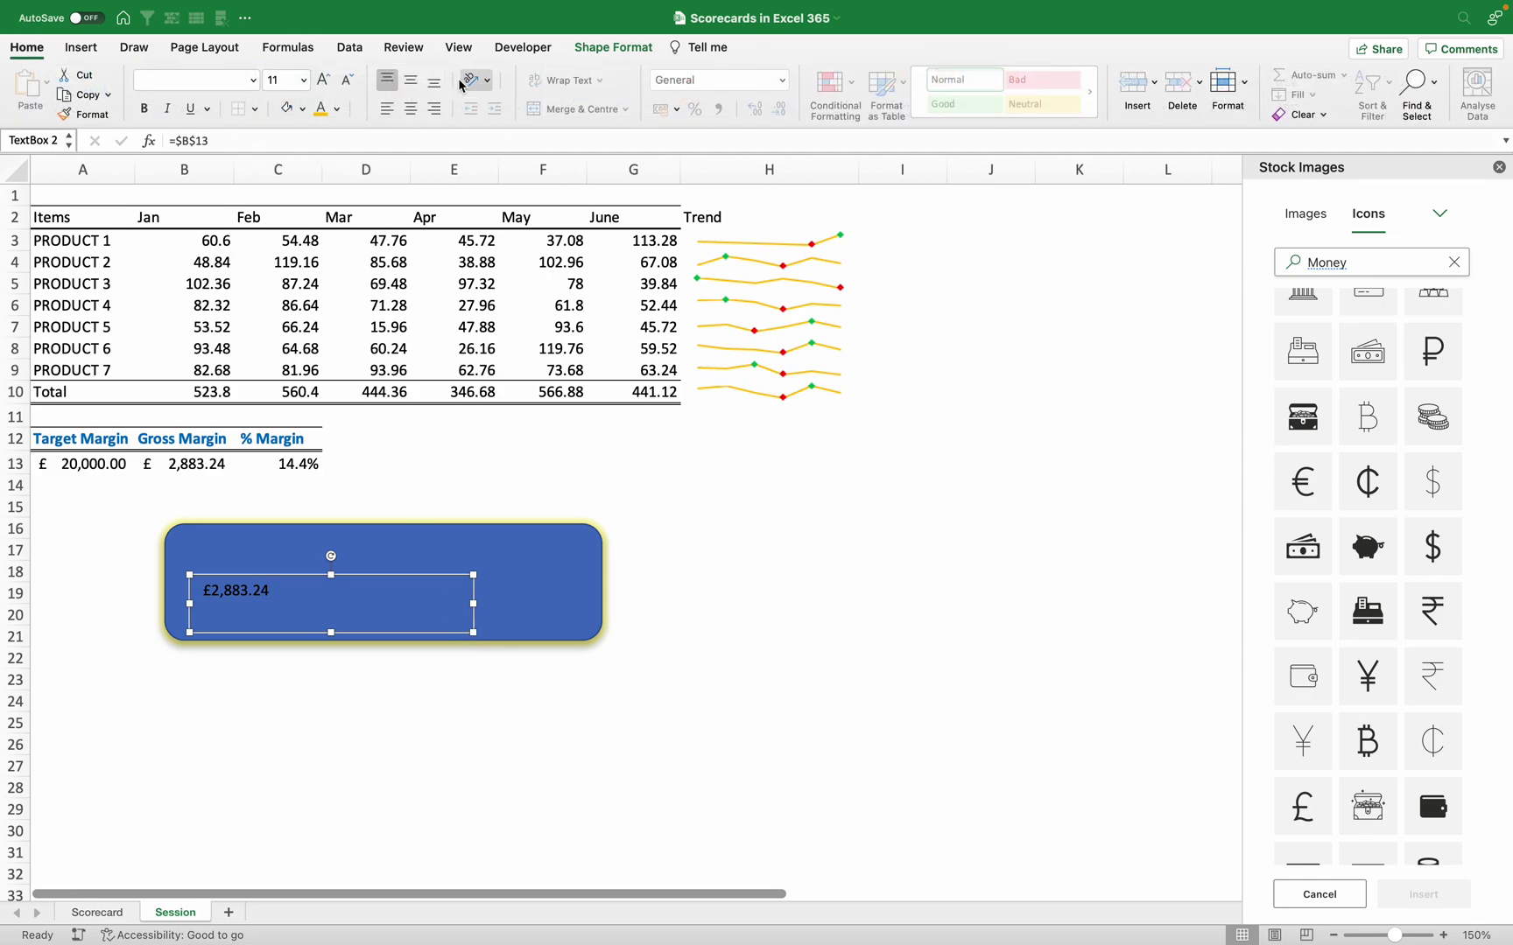
{"action": "left_click", "coordinate": [323, 82]}
{"action": "left_click", "coordinate": [323, 83]}
{"action": "left_click", "coordinate": [323, 82]}
{"action": "left_click", "coordinate": [323, 83]}
{"action": "left_click", "coordinate": [323, 82]}
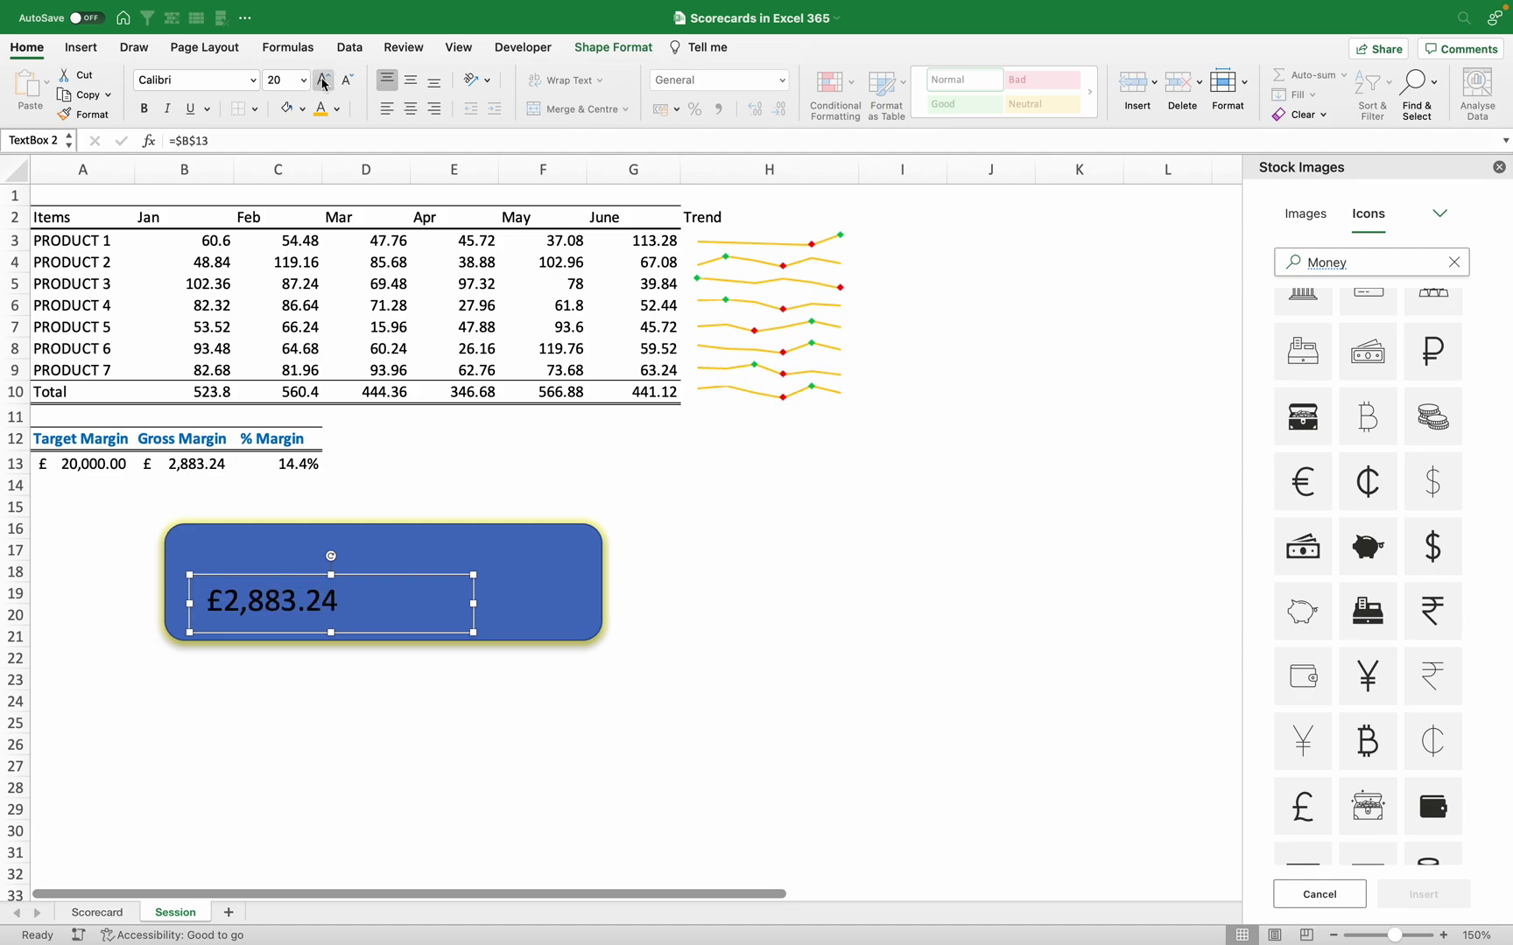
{"action": "left_click", "coordinate": [143, 110]}
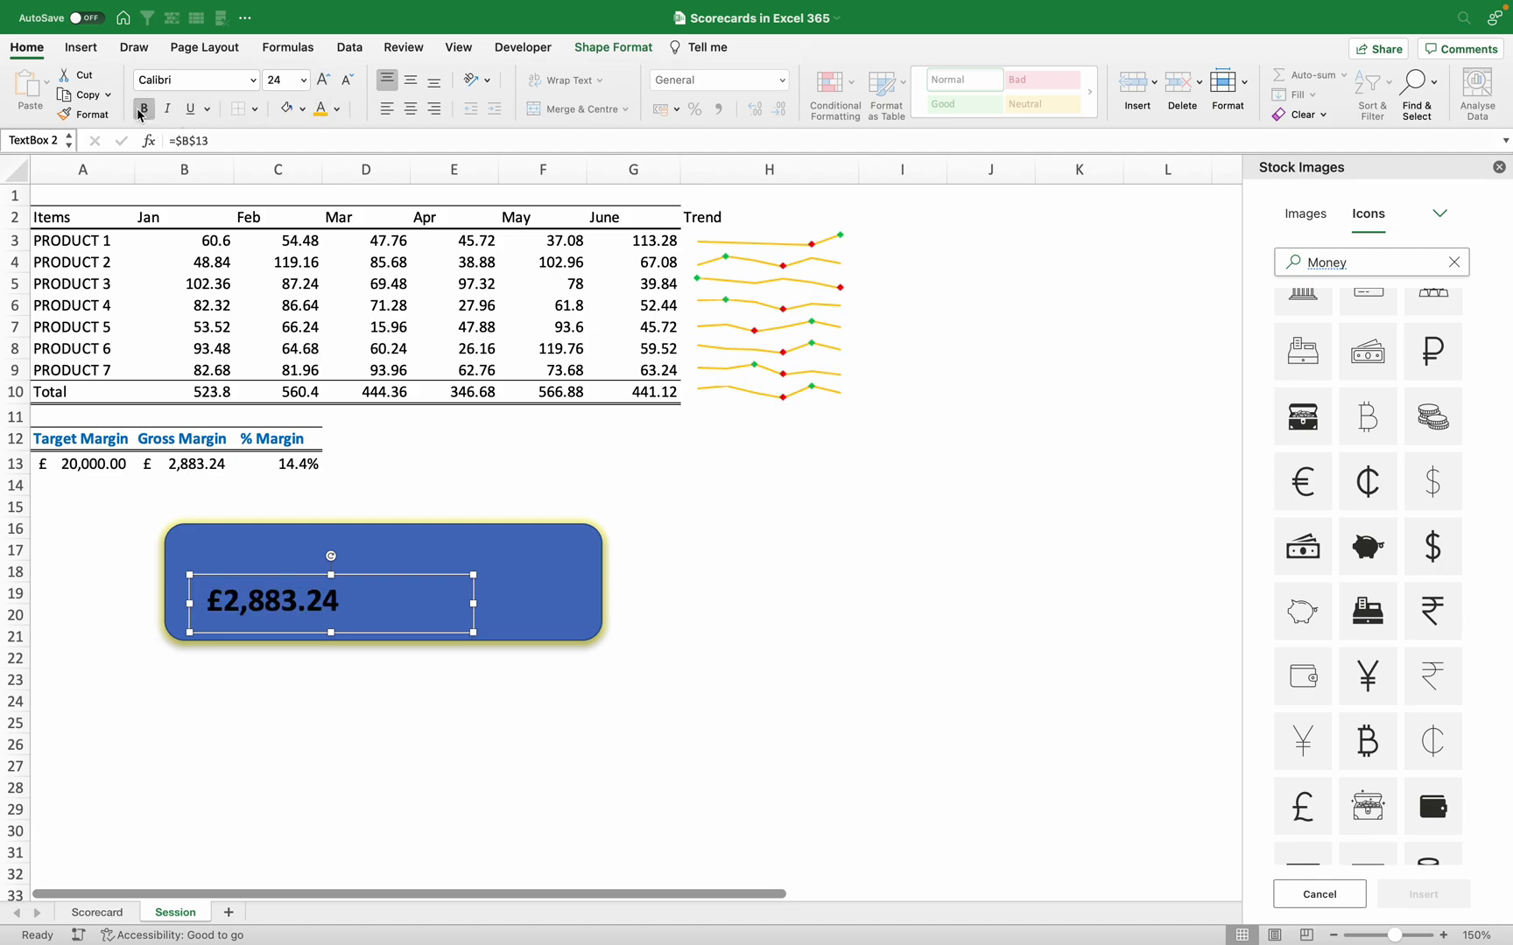
{"action": "left_click", "coordinate": [336, 109]}
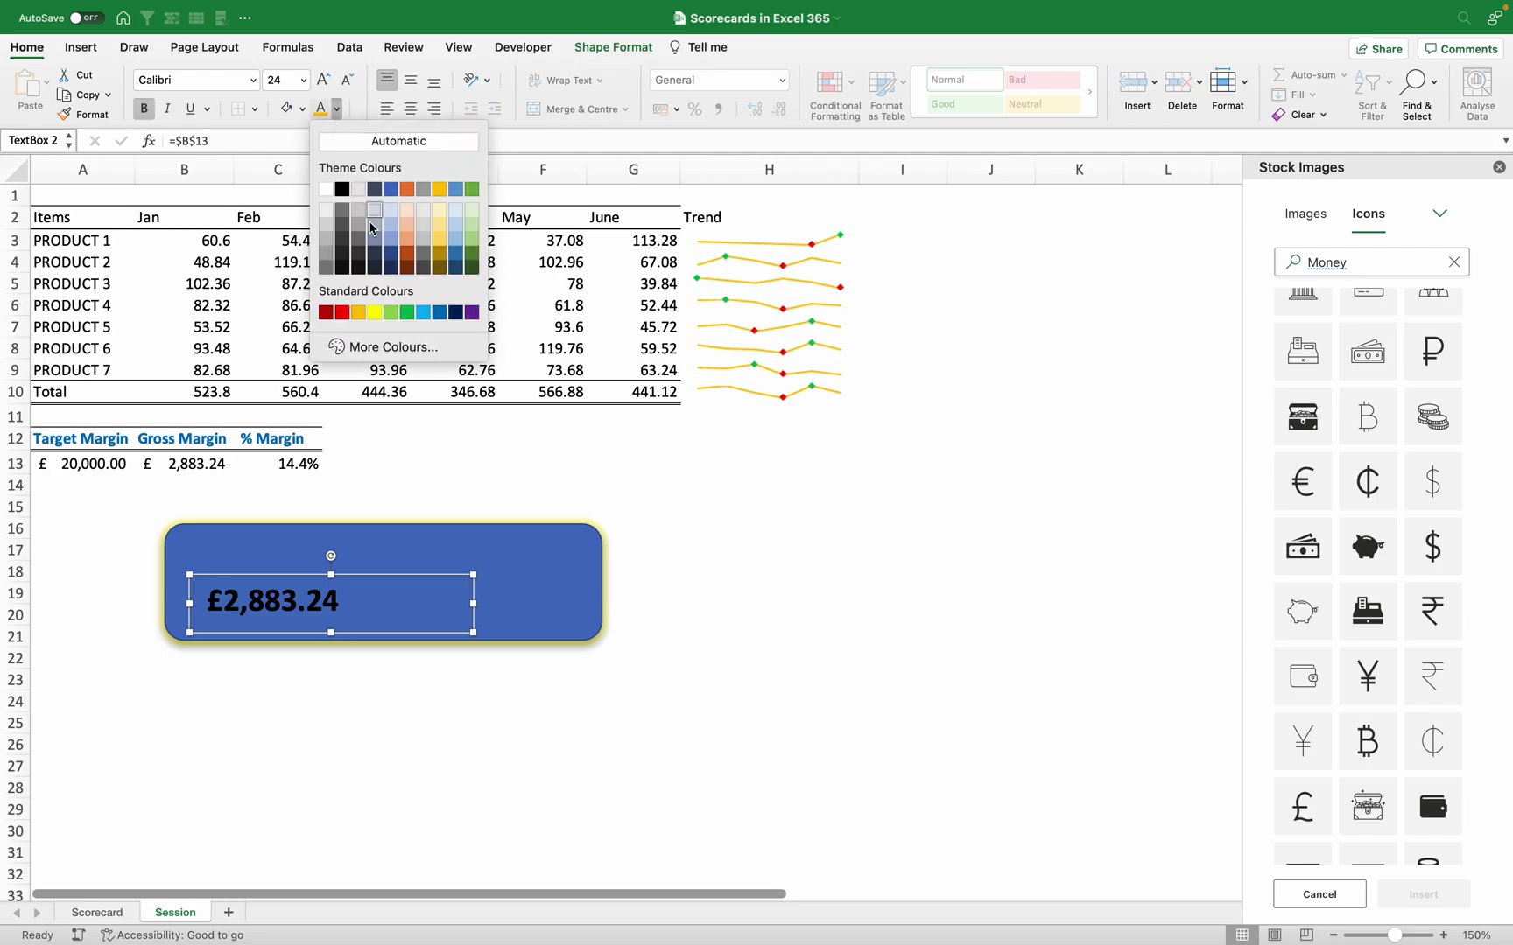
{"action": "left_click", "coordinate": [331, 186]}
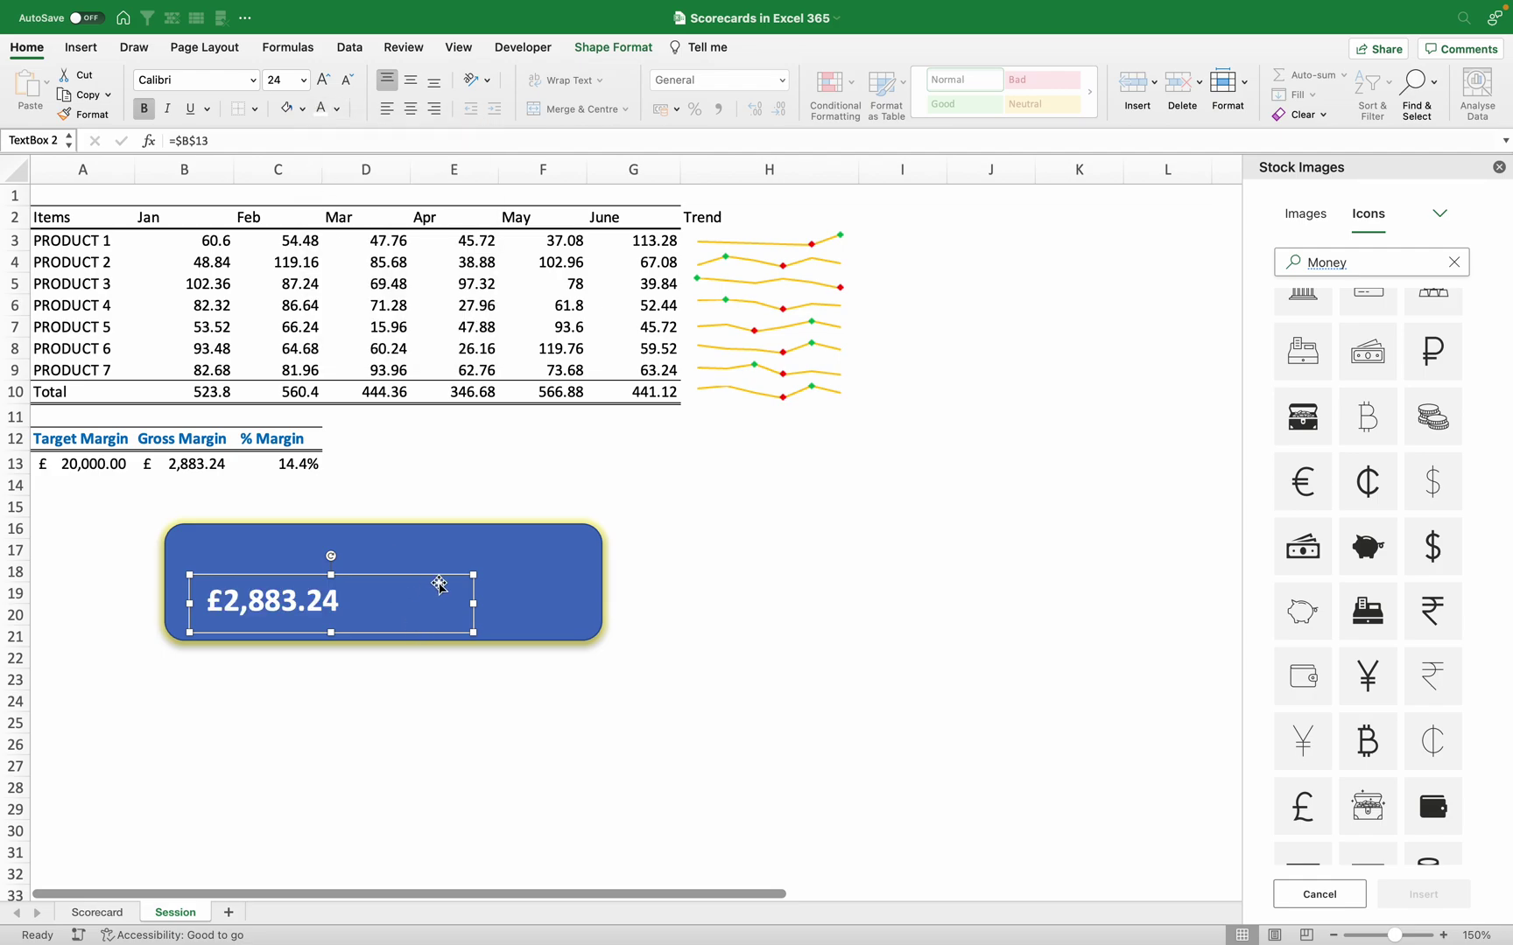
{"action": "left_click_drag", "start_coordinate": [396, 575], "coordinate": [391, 584]}
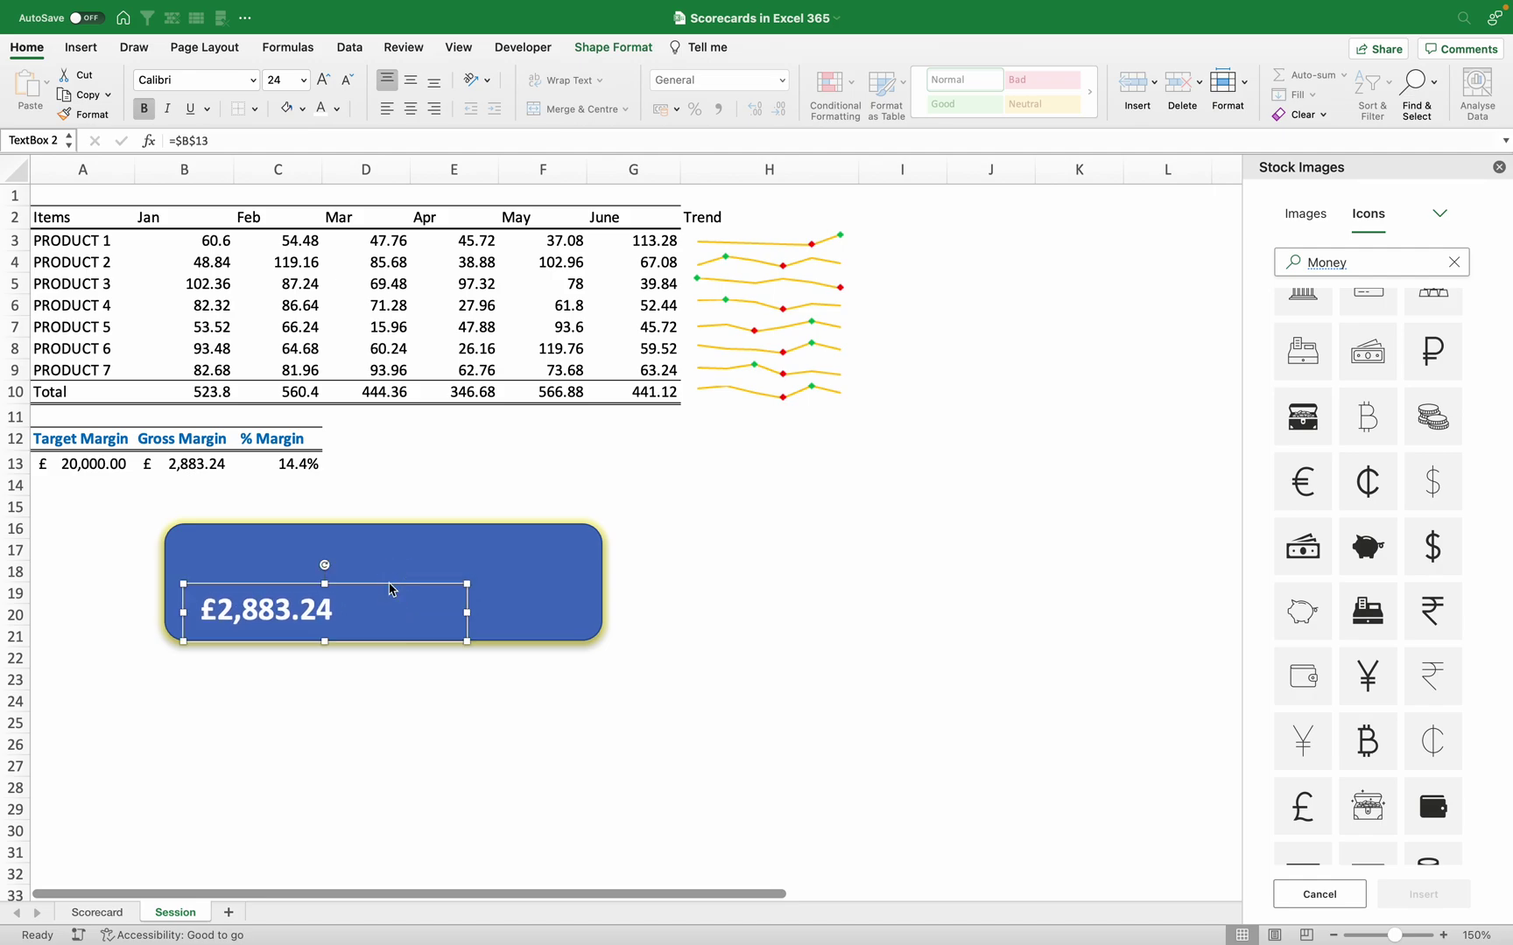
Copy the value text box, place the copy above the original, and link it to the Gross Margin heading with =$B$12
{"action": "key", "text": "super+c"}
{"action": "key", "text": "super+v"}
{"action": "left_click_drag", "start_coordinate": [372, 601], "coordinate": [348, 530]}
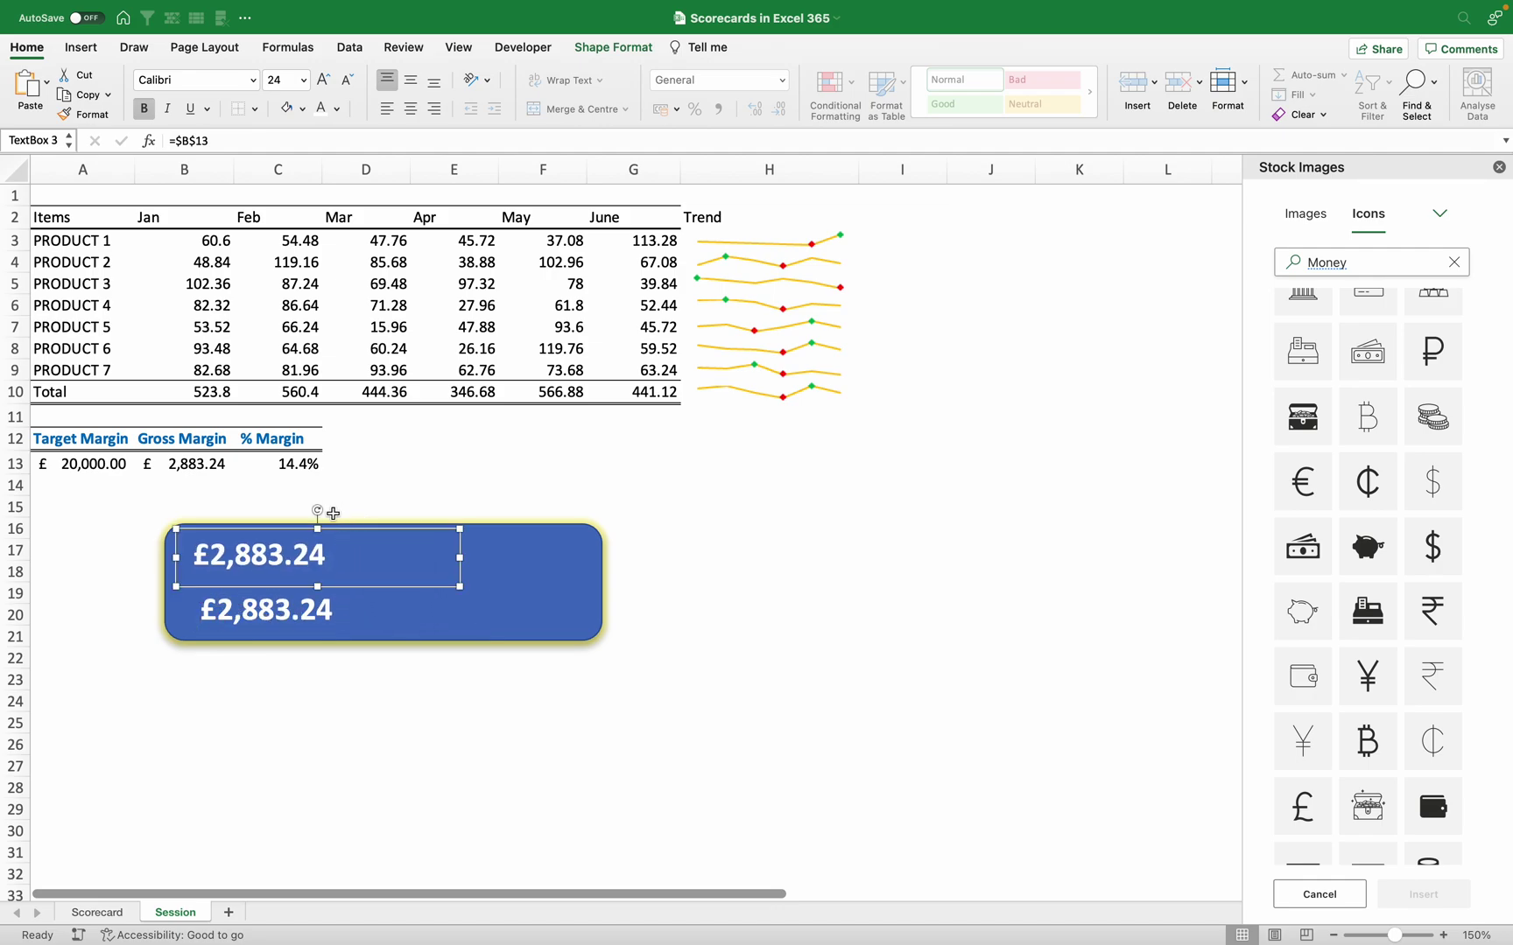
{"action": "left_click_drag", "start_coordinate": [214, 139], "coordinate": [177, 139]}
{"action": "key", "text": "BackSpace"}
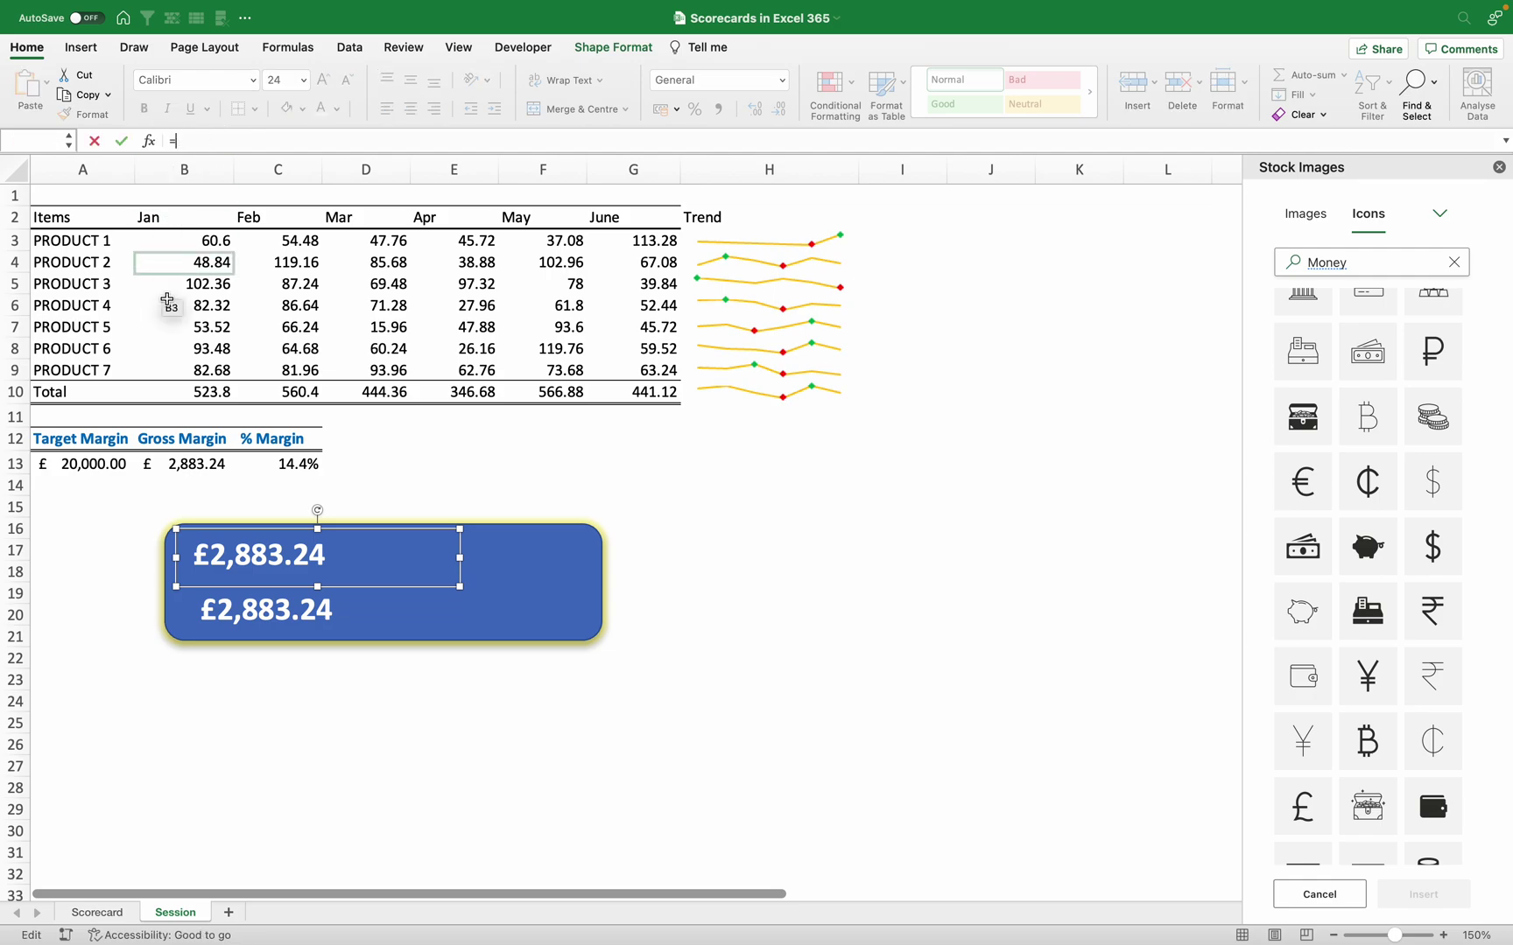
{"action": "left_click", "coordinate": [169, 440]}
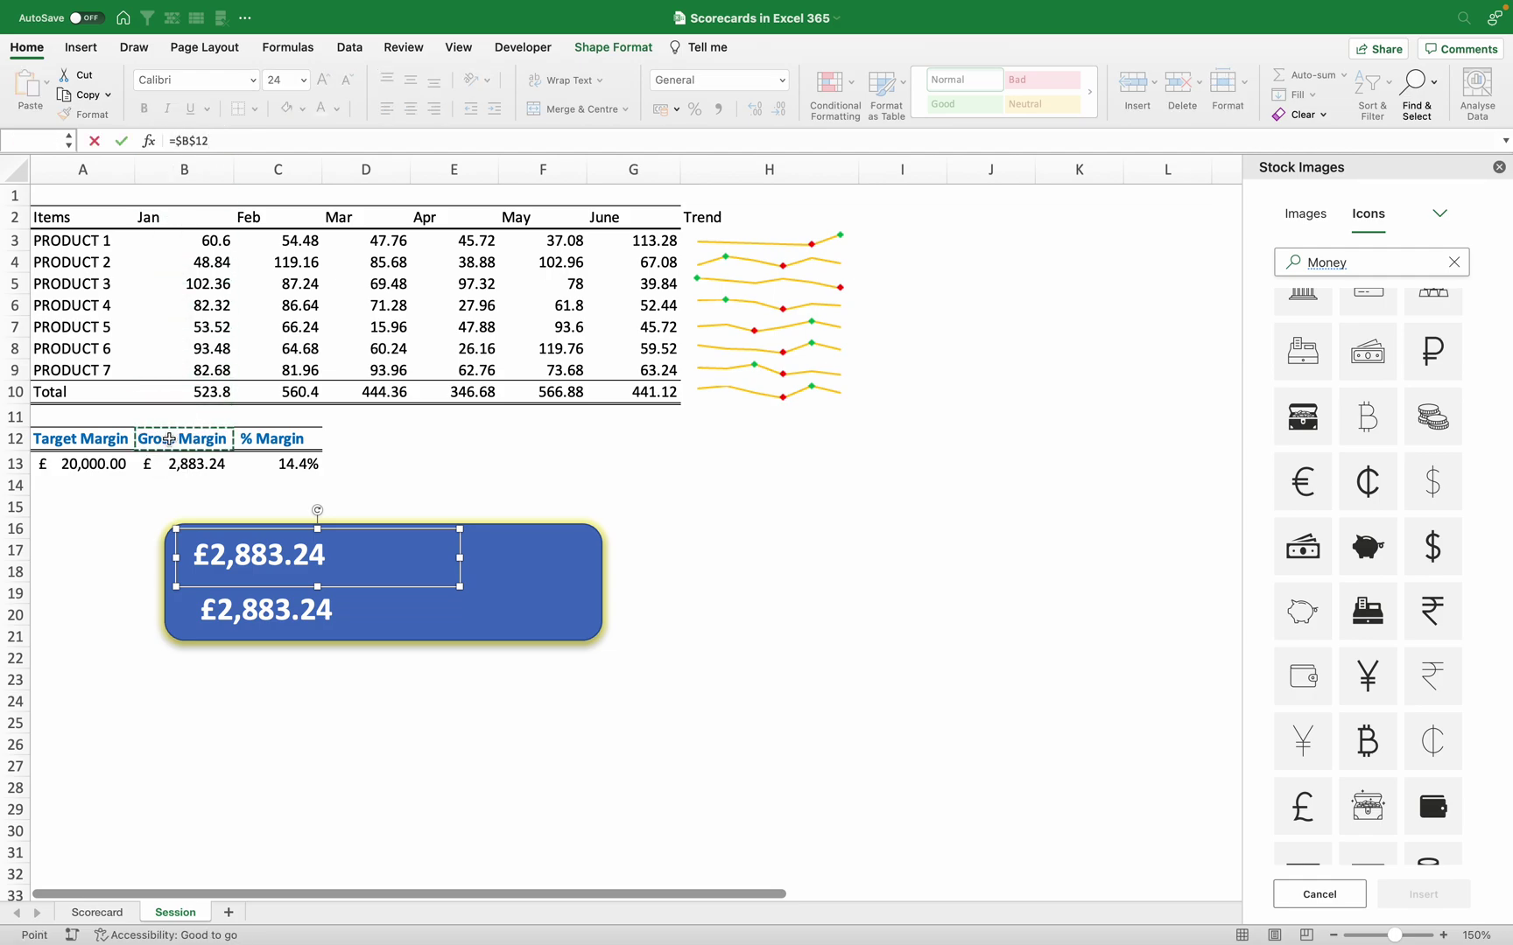
{"action": "key", "text": "Return"}
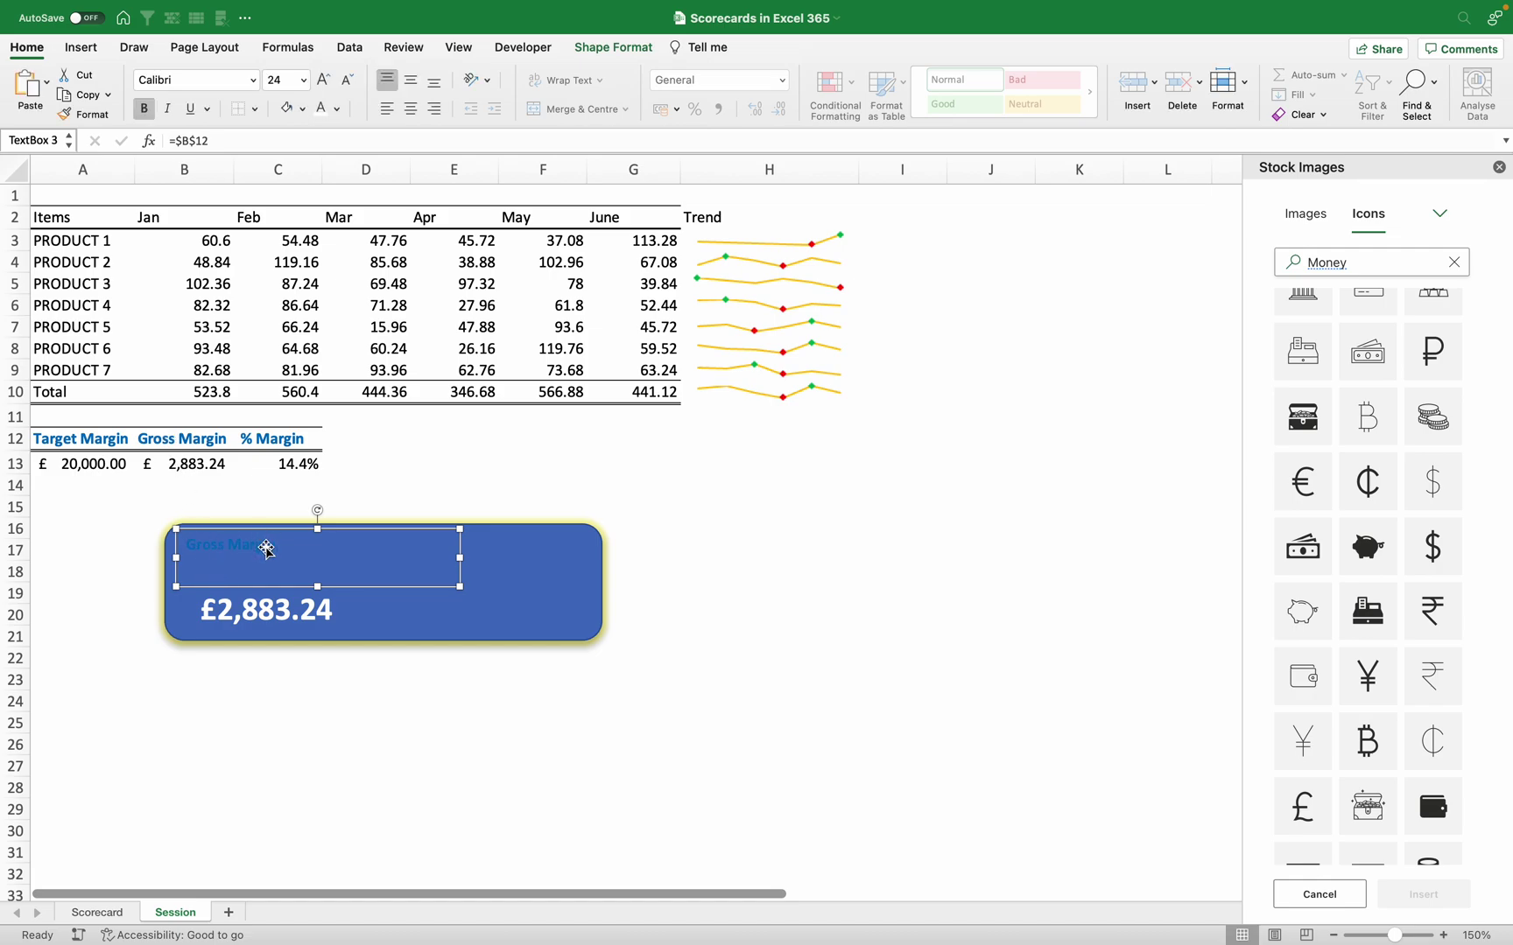
Make the Gross Margin label white at 16 pt and rearrange the boxes so the label sits below the value
{"action": "left_click", "coordinate": [322, 111]}
{"action": "left_click", "coordinate": [322, 109]}
{"action": "left_click", "coordinate": [322, 80]}
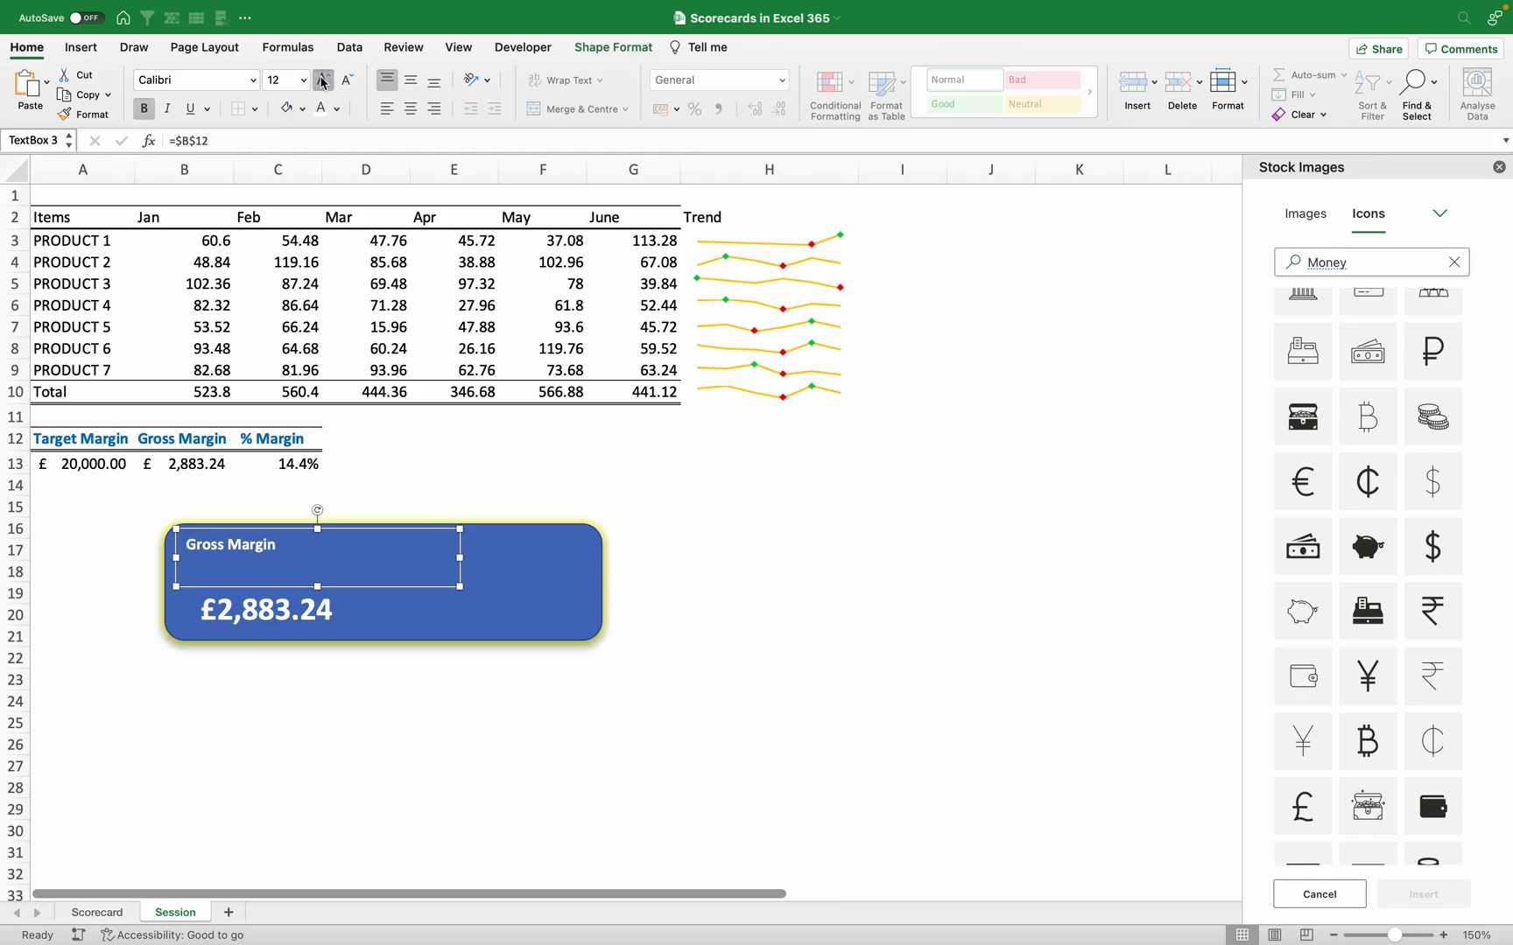
{"action": "left_click", "coordinate": [322, 79]}
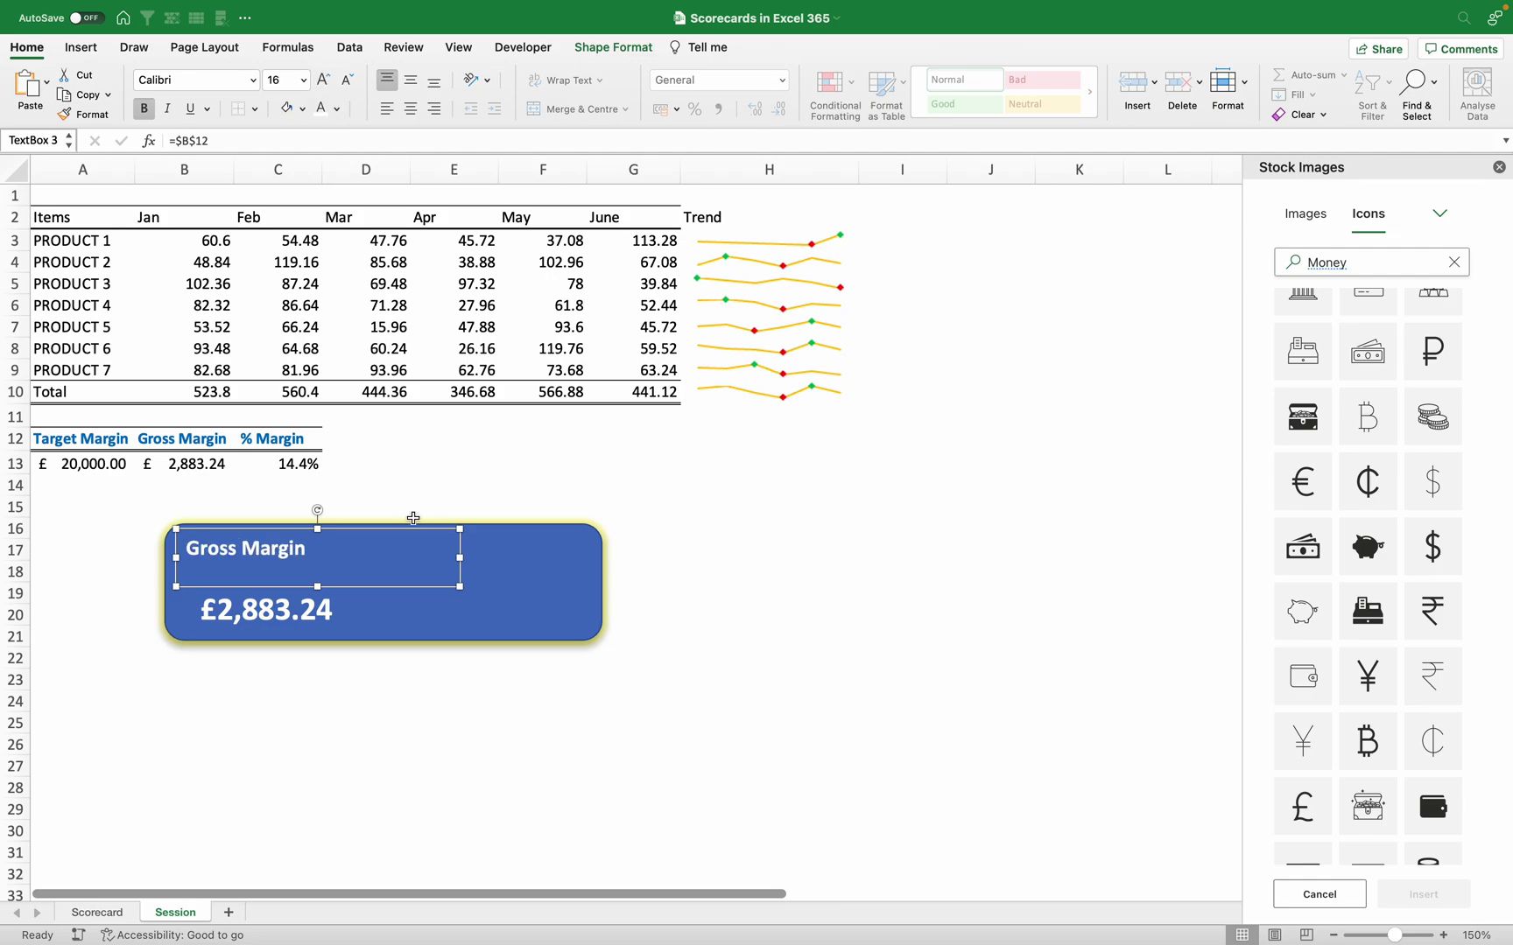
{"action": "left_click_drag", "start_coordinate": [397, 532], "coordinate": [445, 627]}
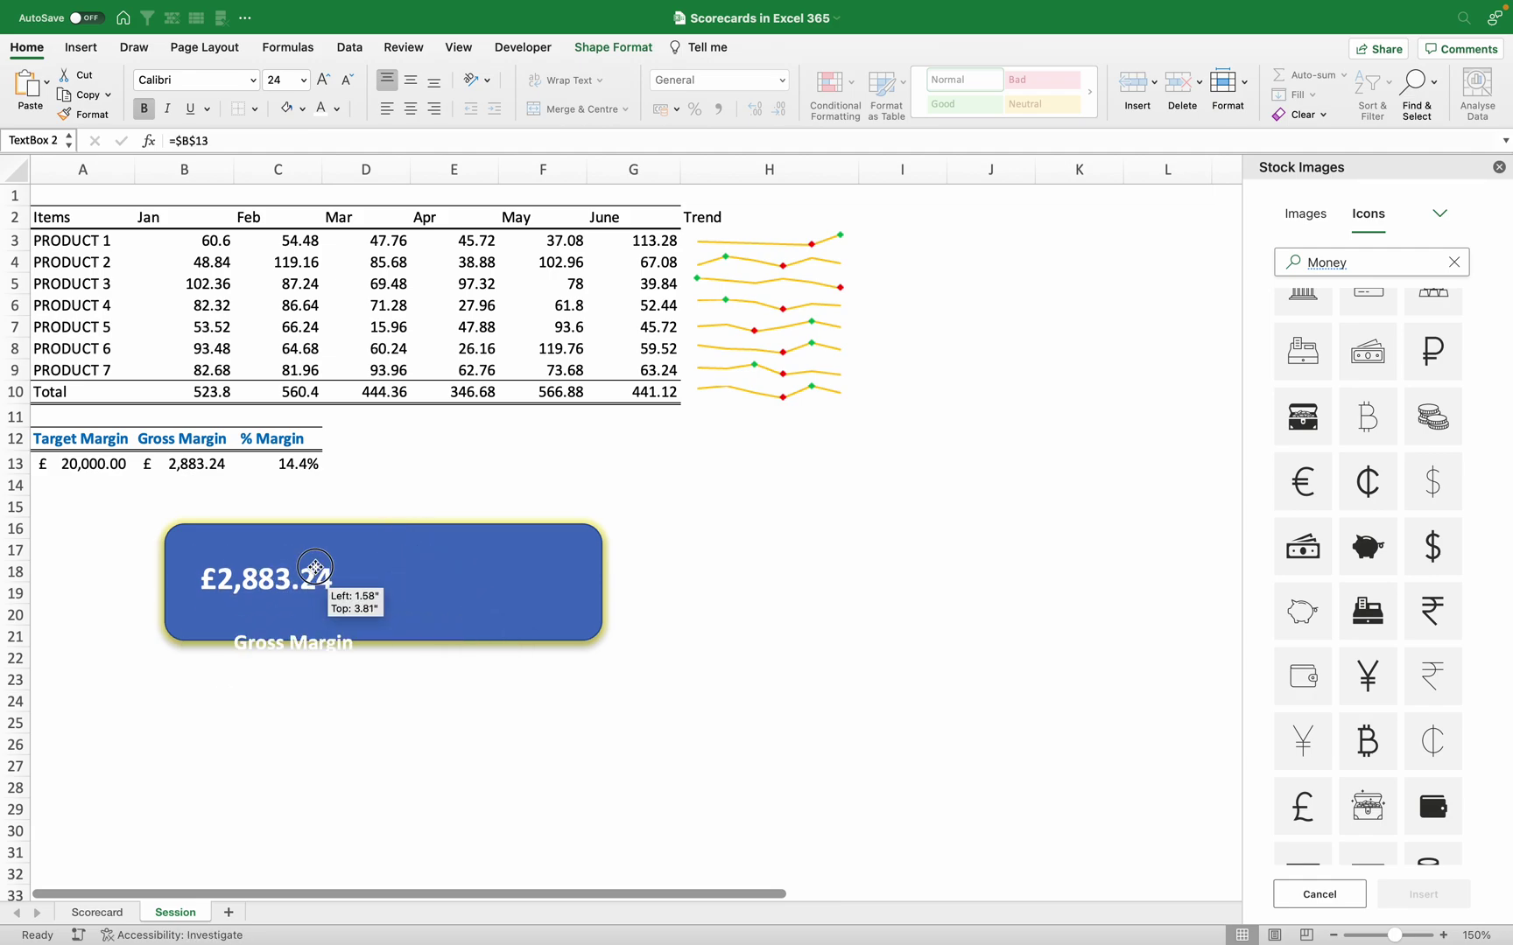
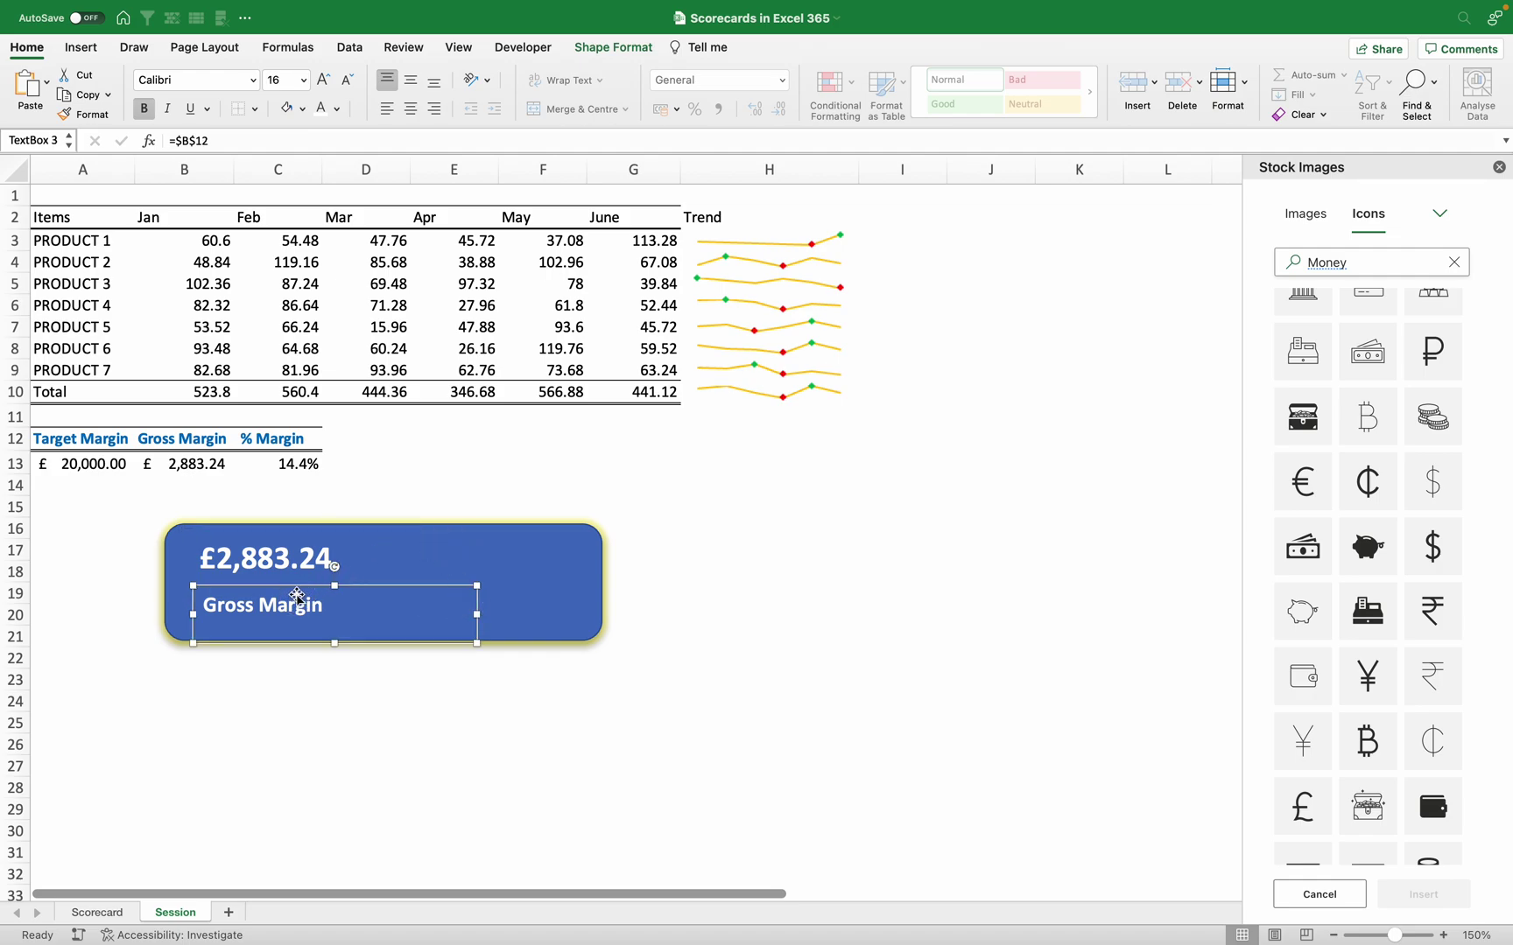
Duplicate the Gross Margin label, place the copy beside the margin value, and link it to the % Margin heading with =$C$12
{"action": "key", "text": "super+d"}
{"action": "left_click_drag", "start_coordinate": [341, 604], "coordinate": [503, 529]}
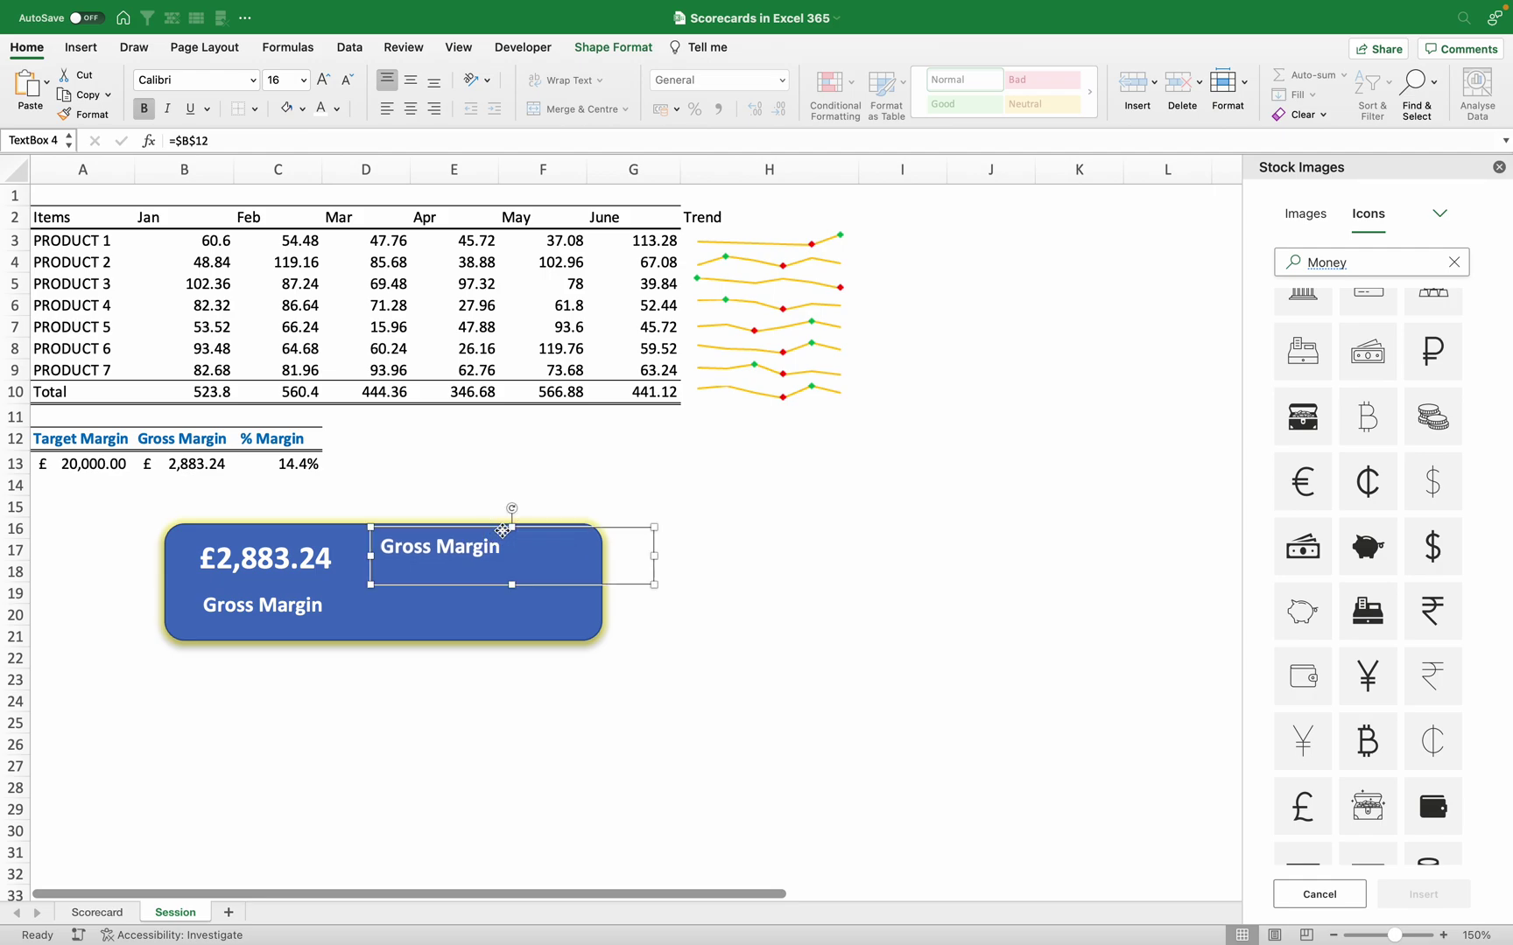
{"action": "left_click", "coordinate": [214, 141]}
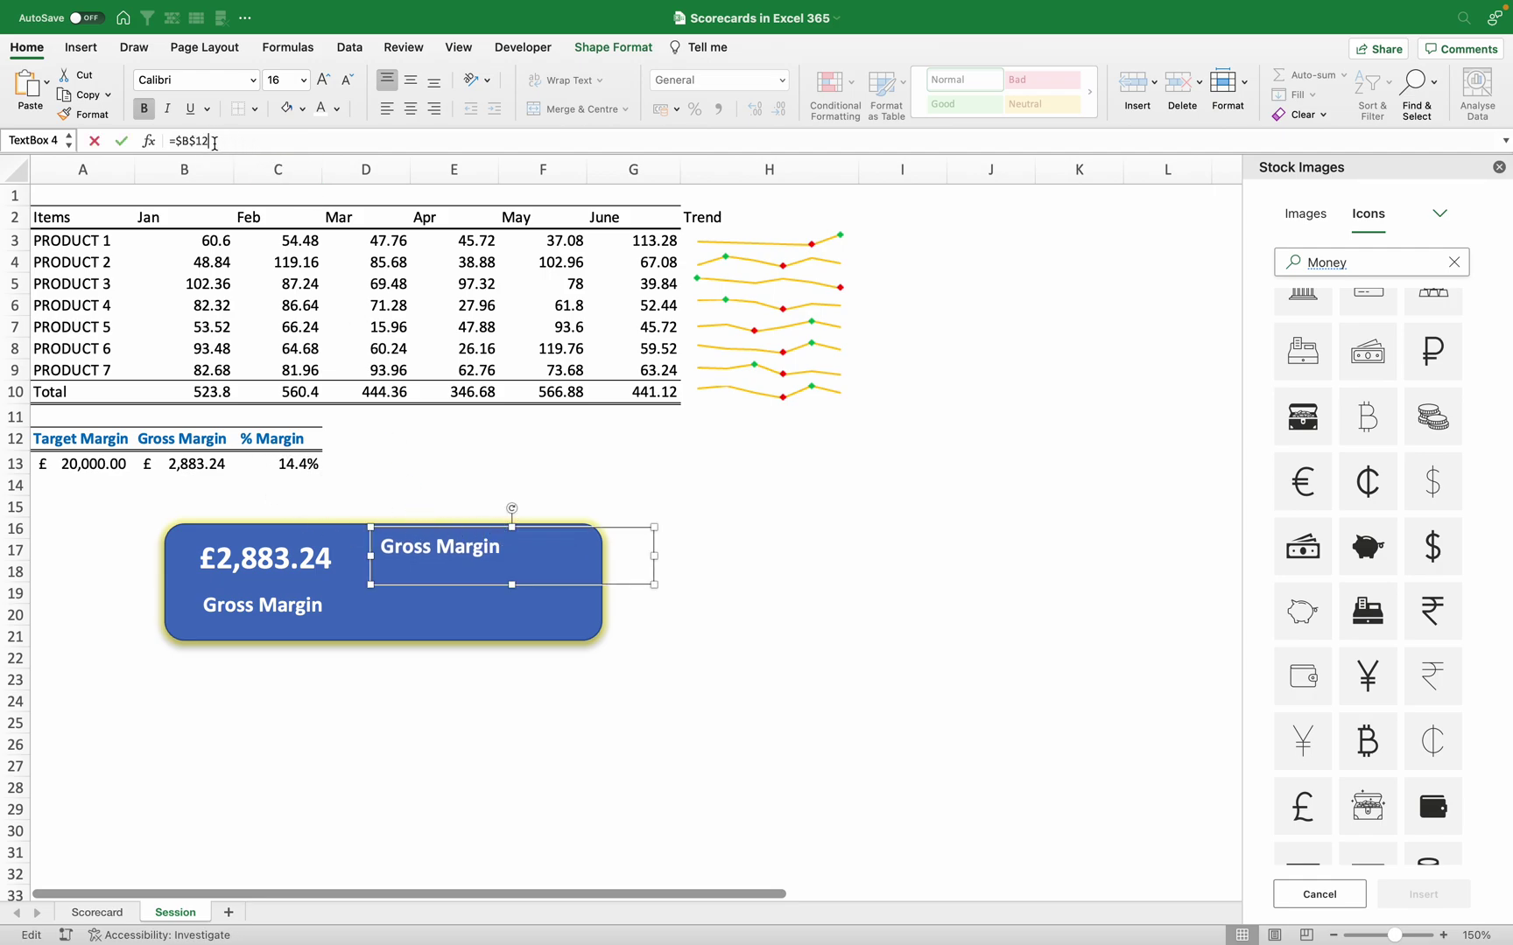
{"action": "left_click", "coordinate": [271, 438]}
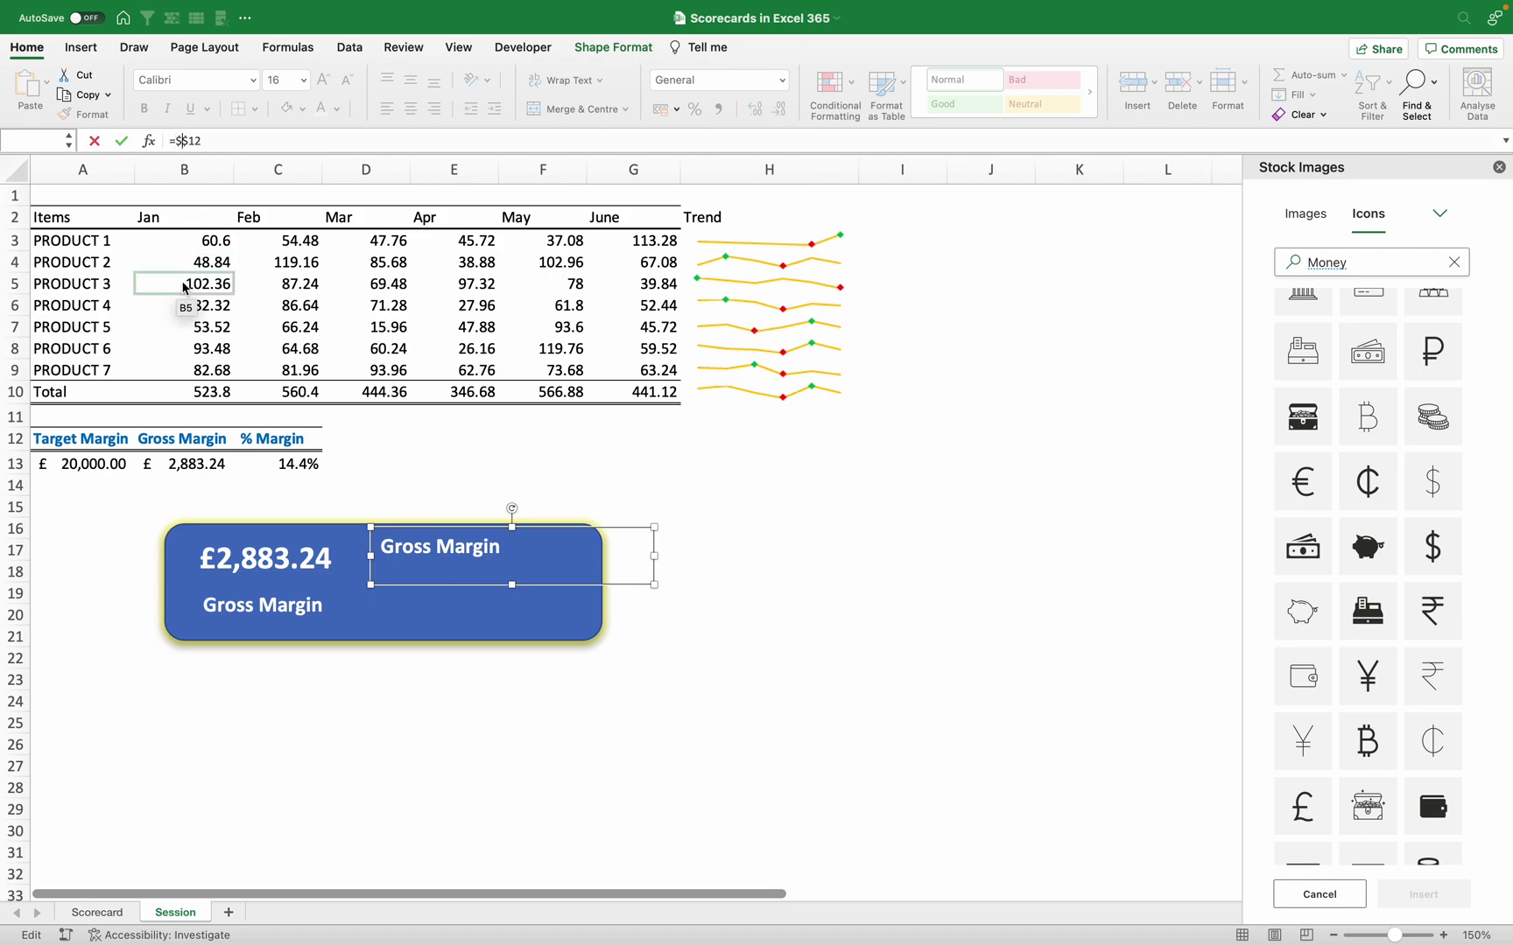
{"action": "key", "text": "Return"}
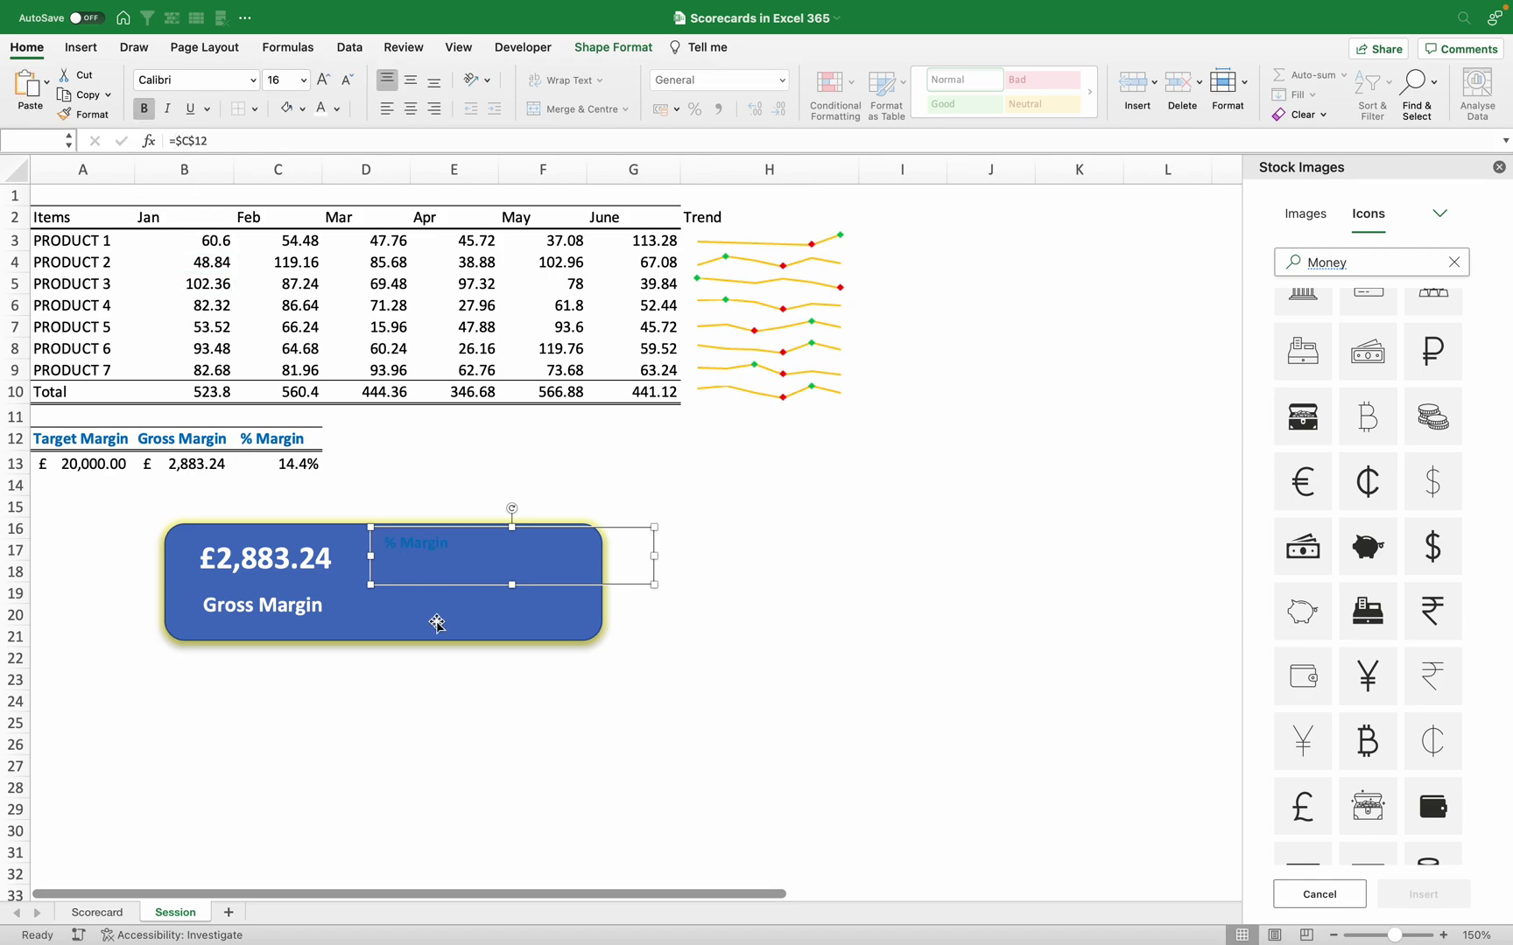
Colour the % Margin label with the gold-orange standard colour and shrink its text box to fit within the card
{"action": "left_click", "coordinate": [336, 109]}
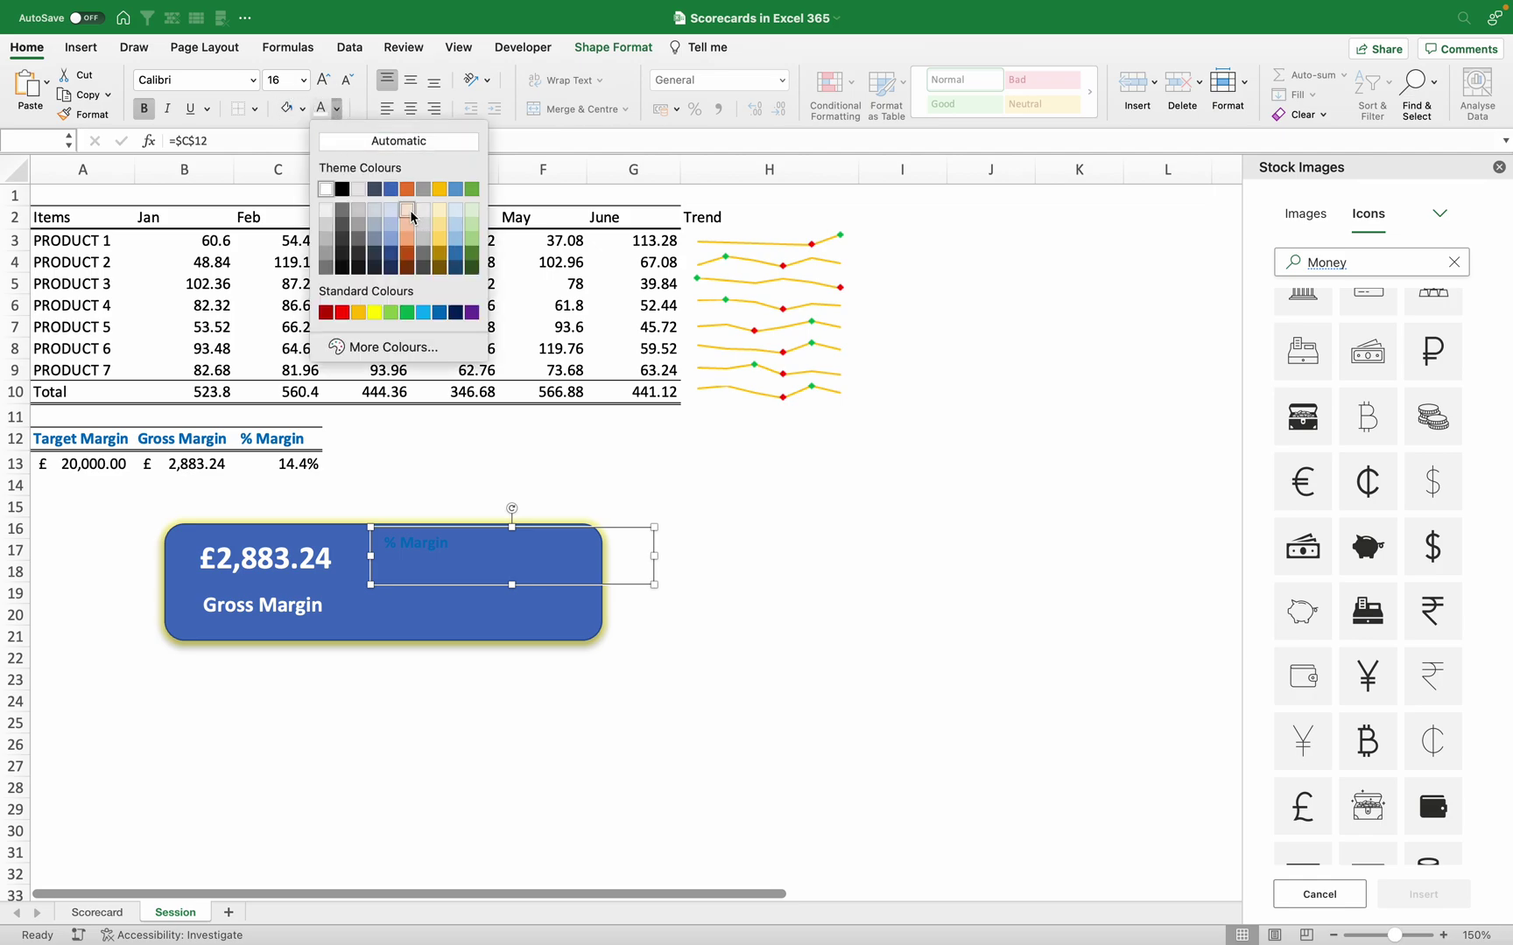
{"action": "left_click", "coordinate": [409, 260]}
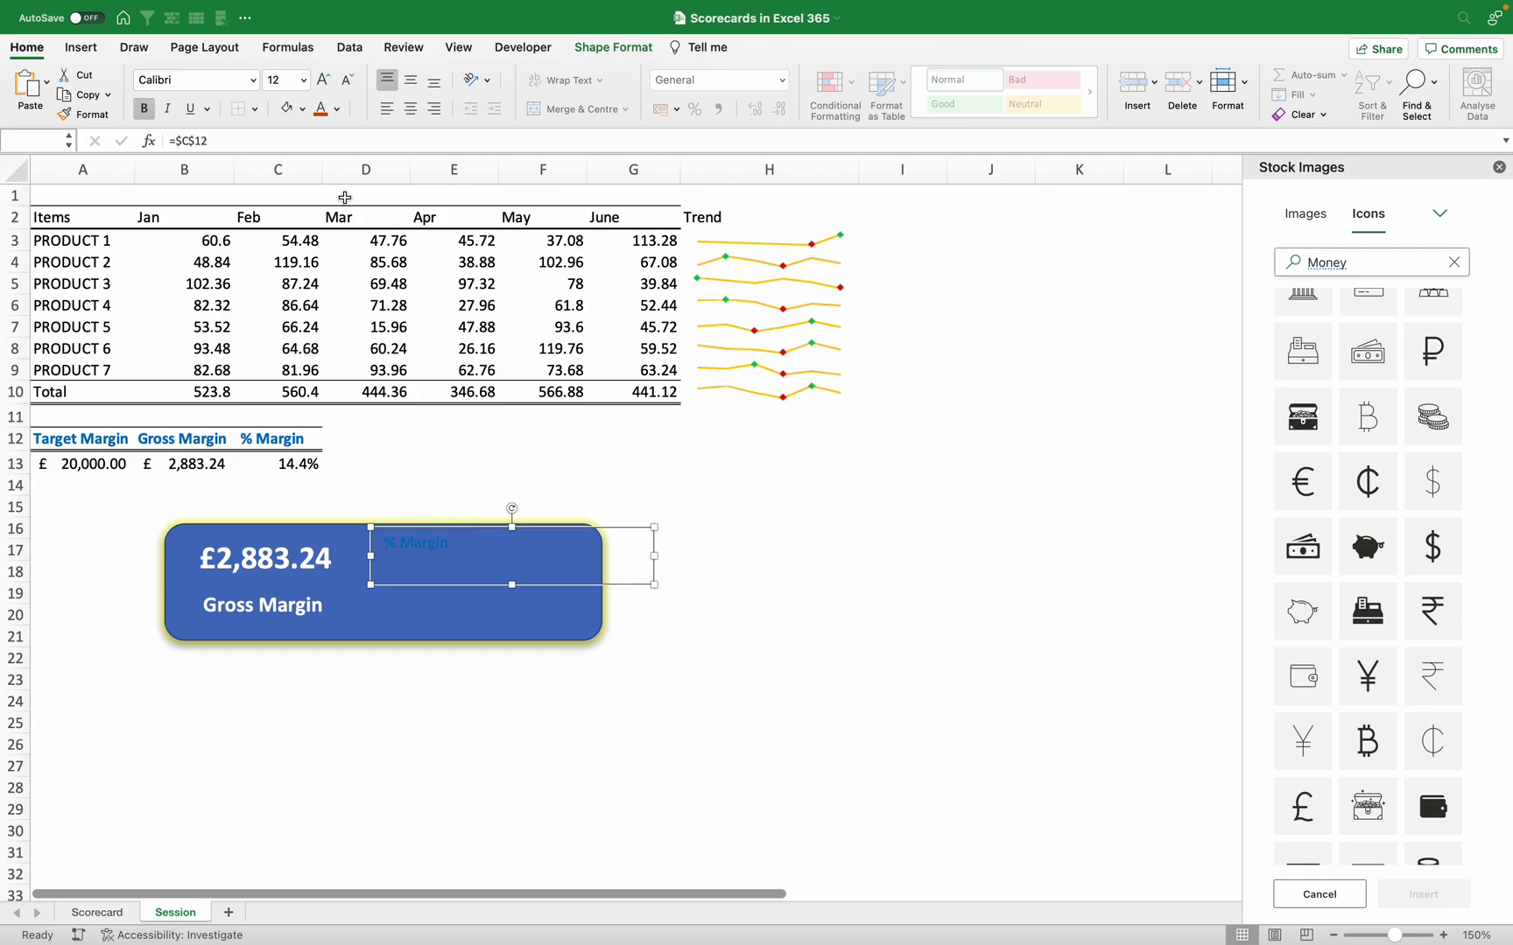
{"action": "left_click", "coordinate": [326, 117]}
{"action": "left_click", "coordinate": [333, 113]}
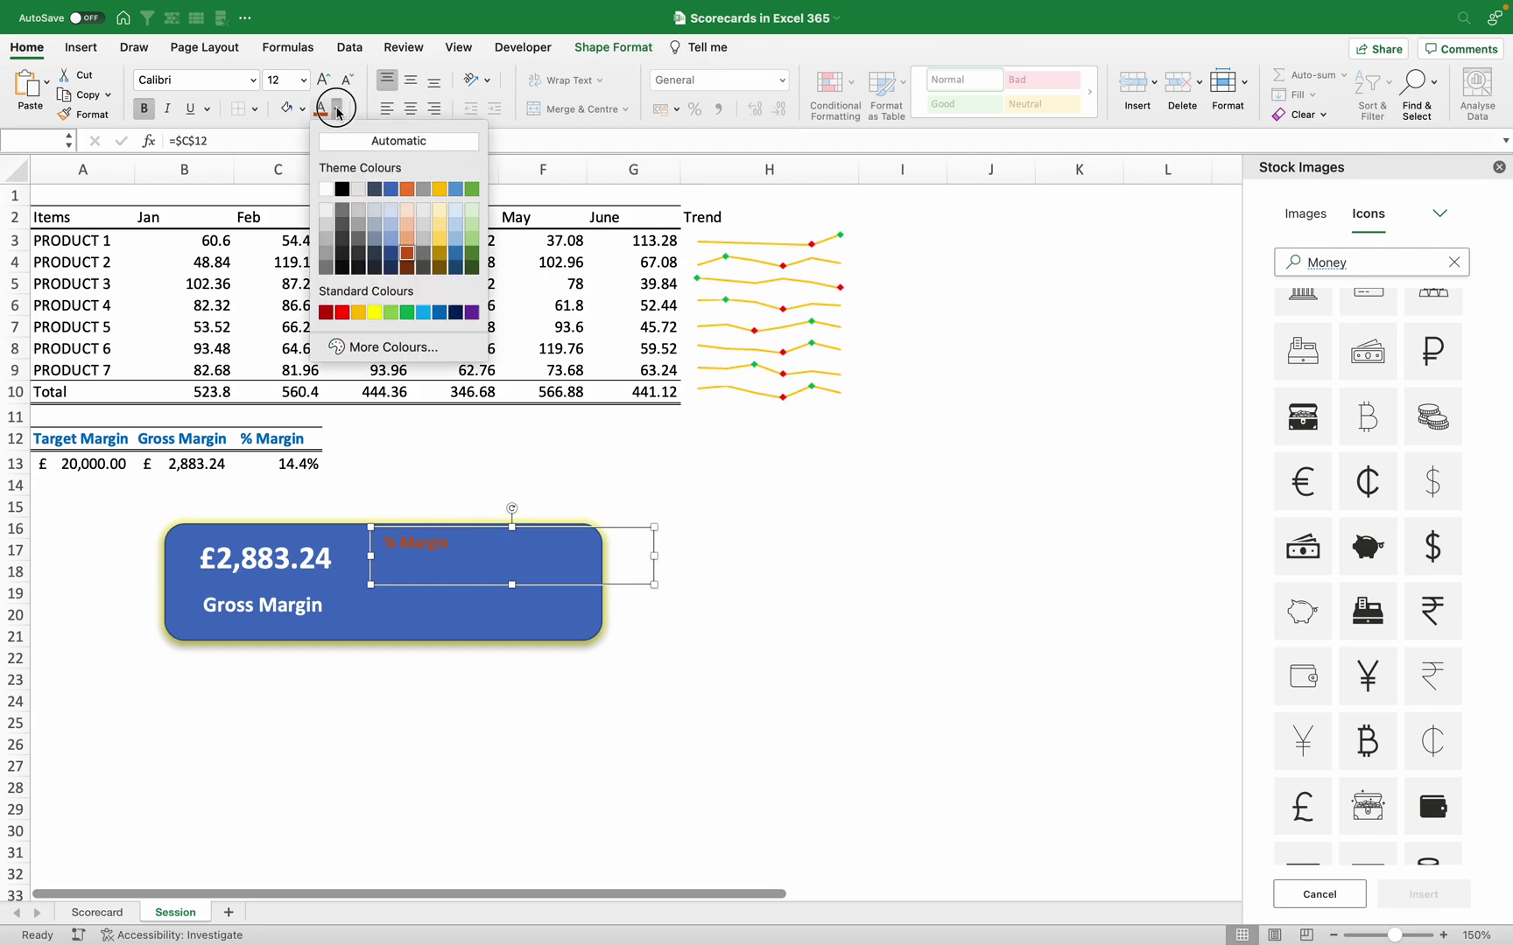
{"action": "left_click", "coordinate": [358, 313]}
{"action": "left_click_drag", "start_coordinate": [654, 584], "coordinate": [490, 561]}
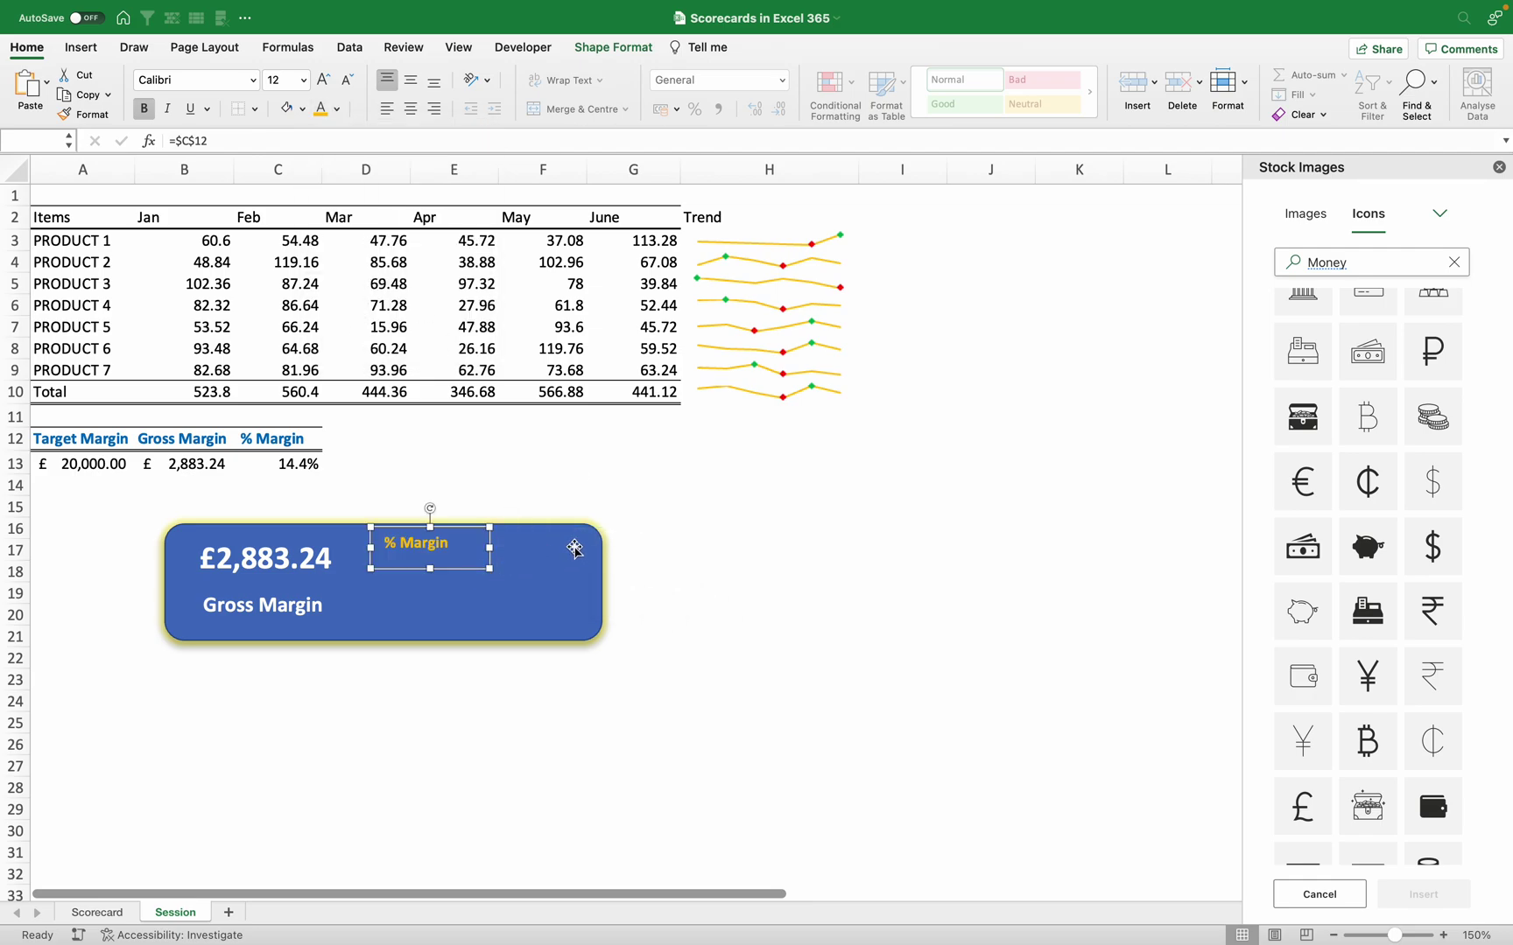
Duplicate the % Margin text box and place the copy directly below the original on the card
{"action": "left_click", "coordinate": [672, 558]}
{"action": "left_click", "coordinate": [440, 557]}
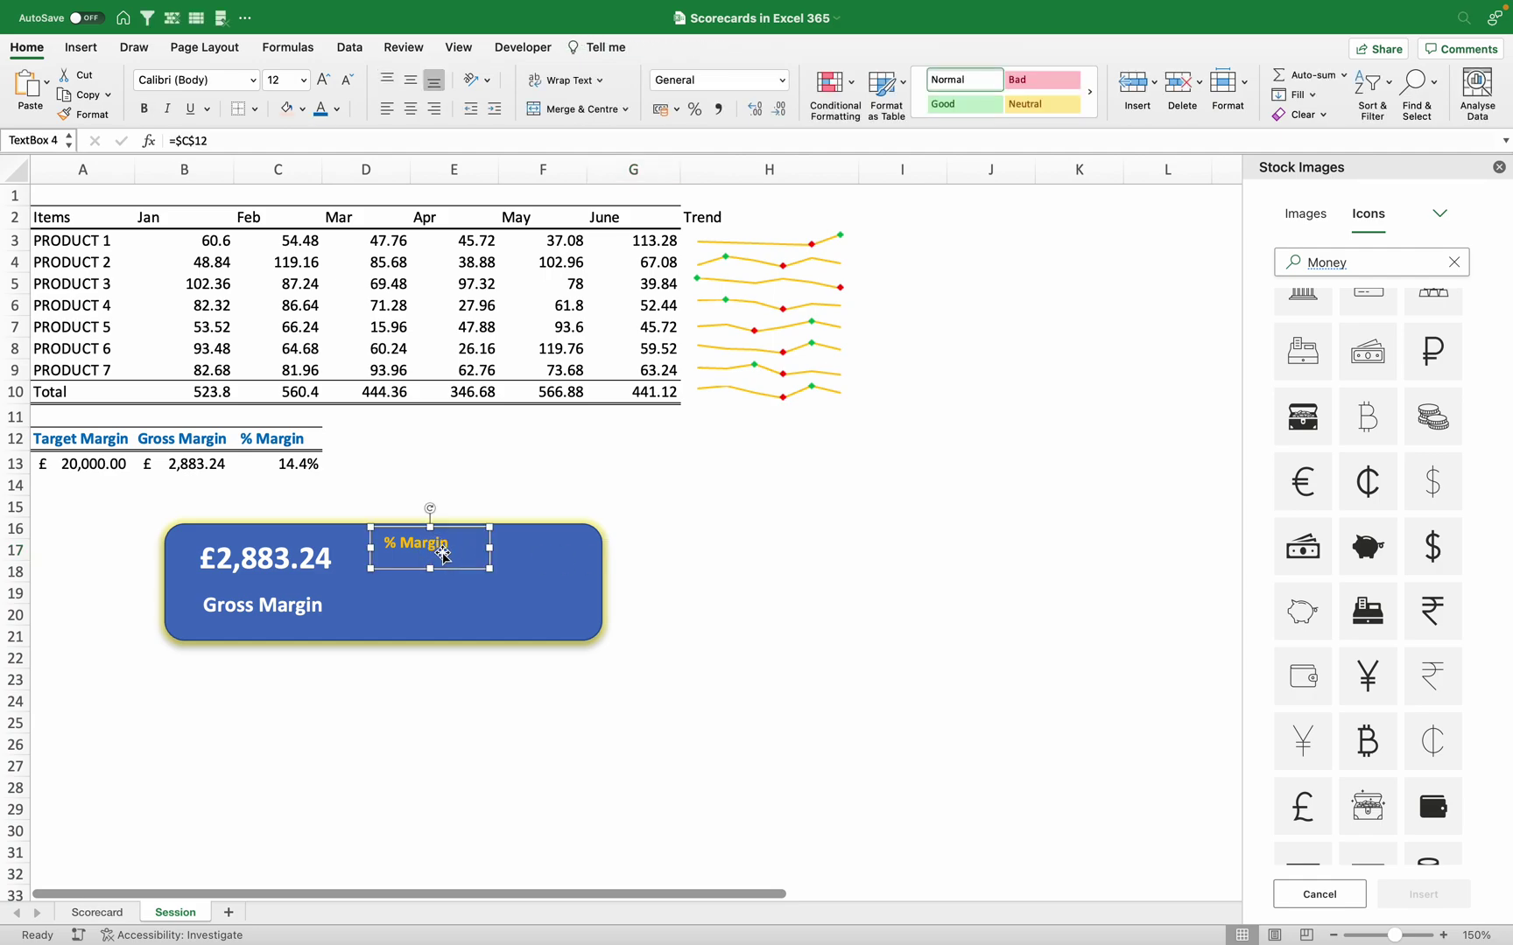
{"action": "key", "text": "super+d"}
{"action": "mouse_move", "coordinate": [467, 591]}
{"action": "left_mouse_down"}
{"action": "mouse_move", "coordinate": [477, 626]}
{"action": "mouse_move", "coordinate": [452, 574]}
{"action": "mouse_move", "coordinate": [488, 551]}
{"action": "mouse_move", "coordinate": [467, 563]}
{"action": "left_mouse_up"}
{"action": "left_click", "coordinate": [449, 569]}
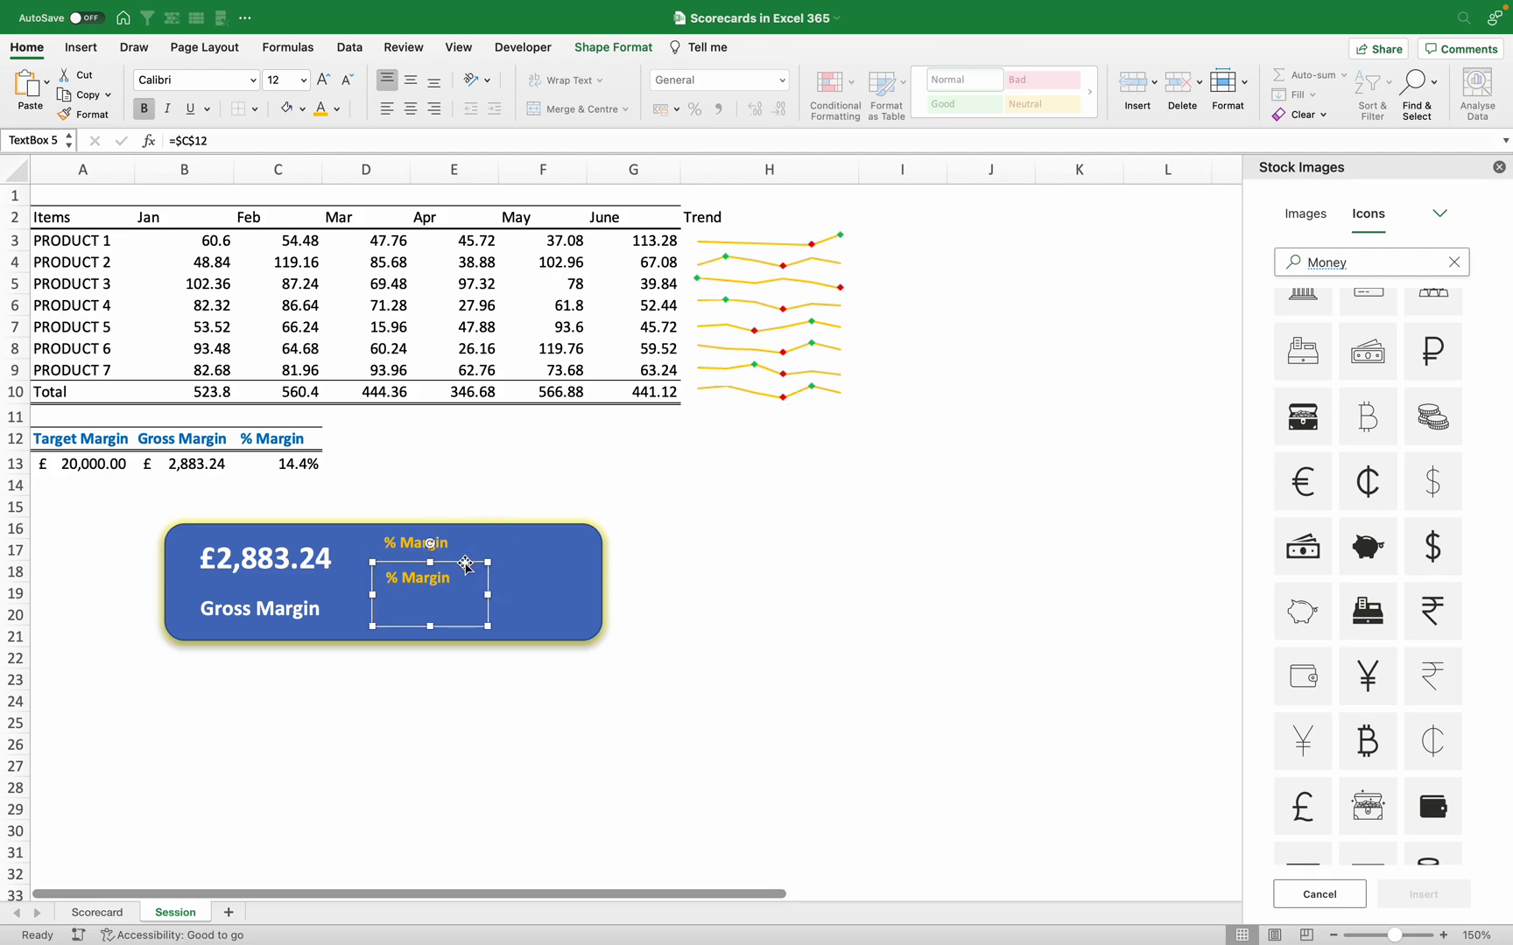
Link the duplicated text box below the % Margin label to the margin percentage cell with =$C$13
{"action": "left_click", "coordinate": [204, 140]}
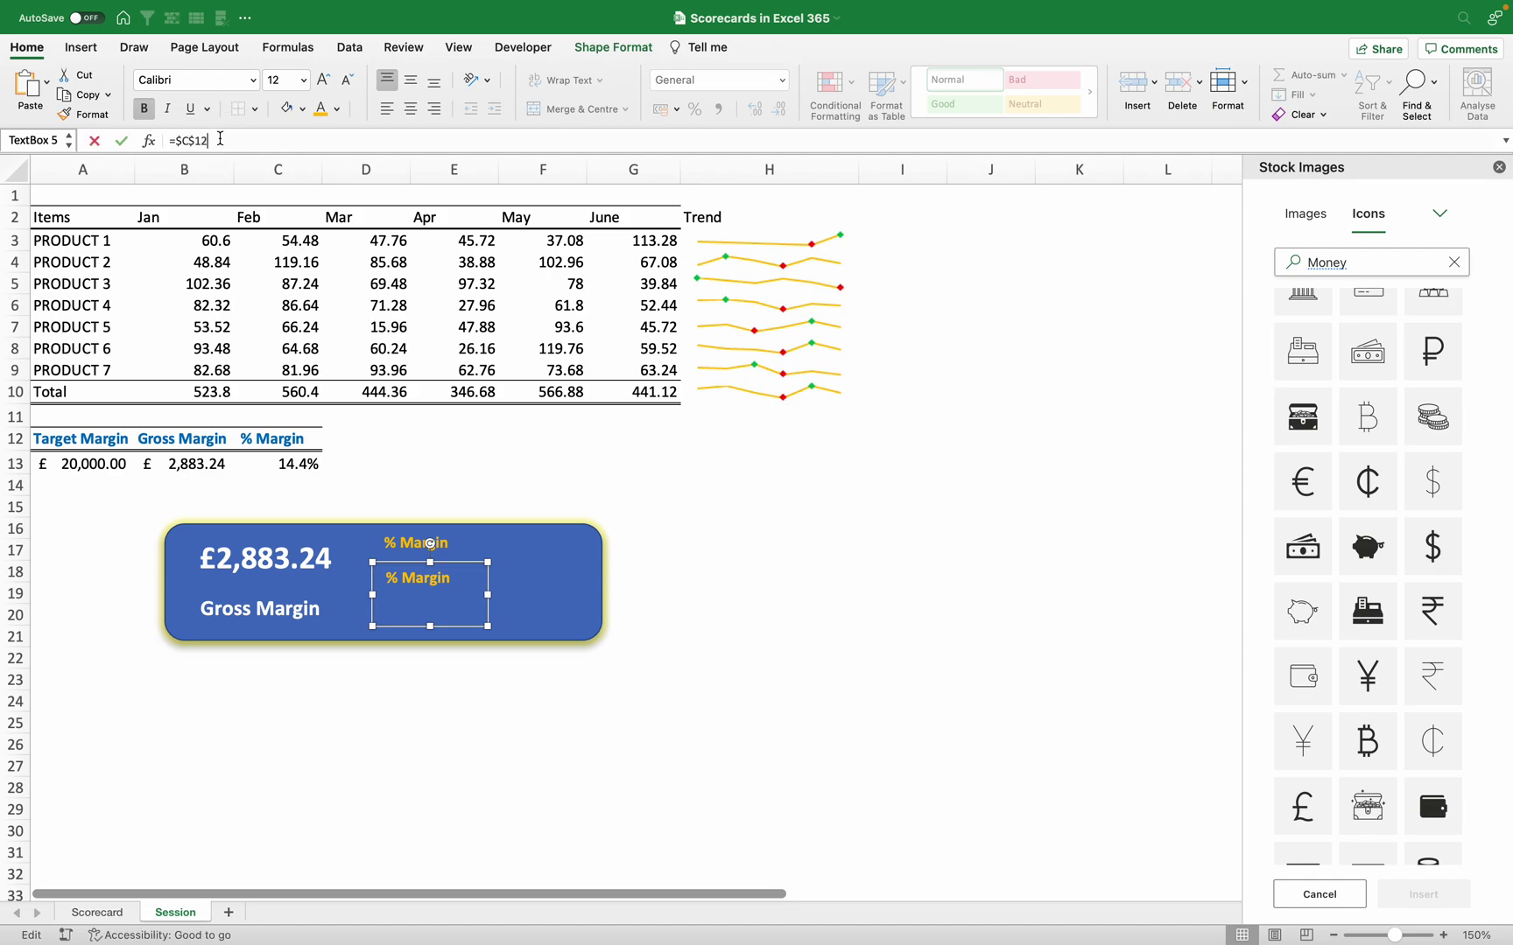
{"action": "type", "text": "3"}
{"action": "key", "text": "Return"}
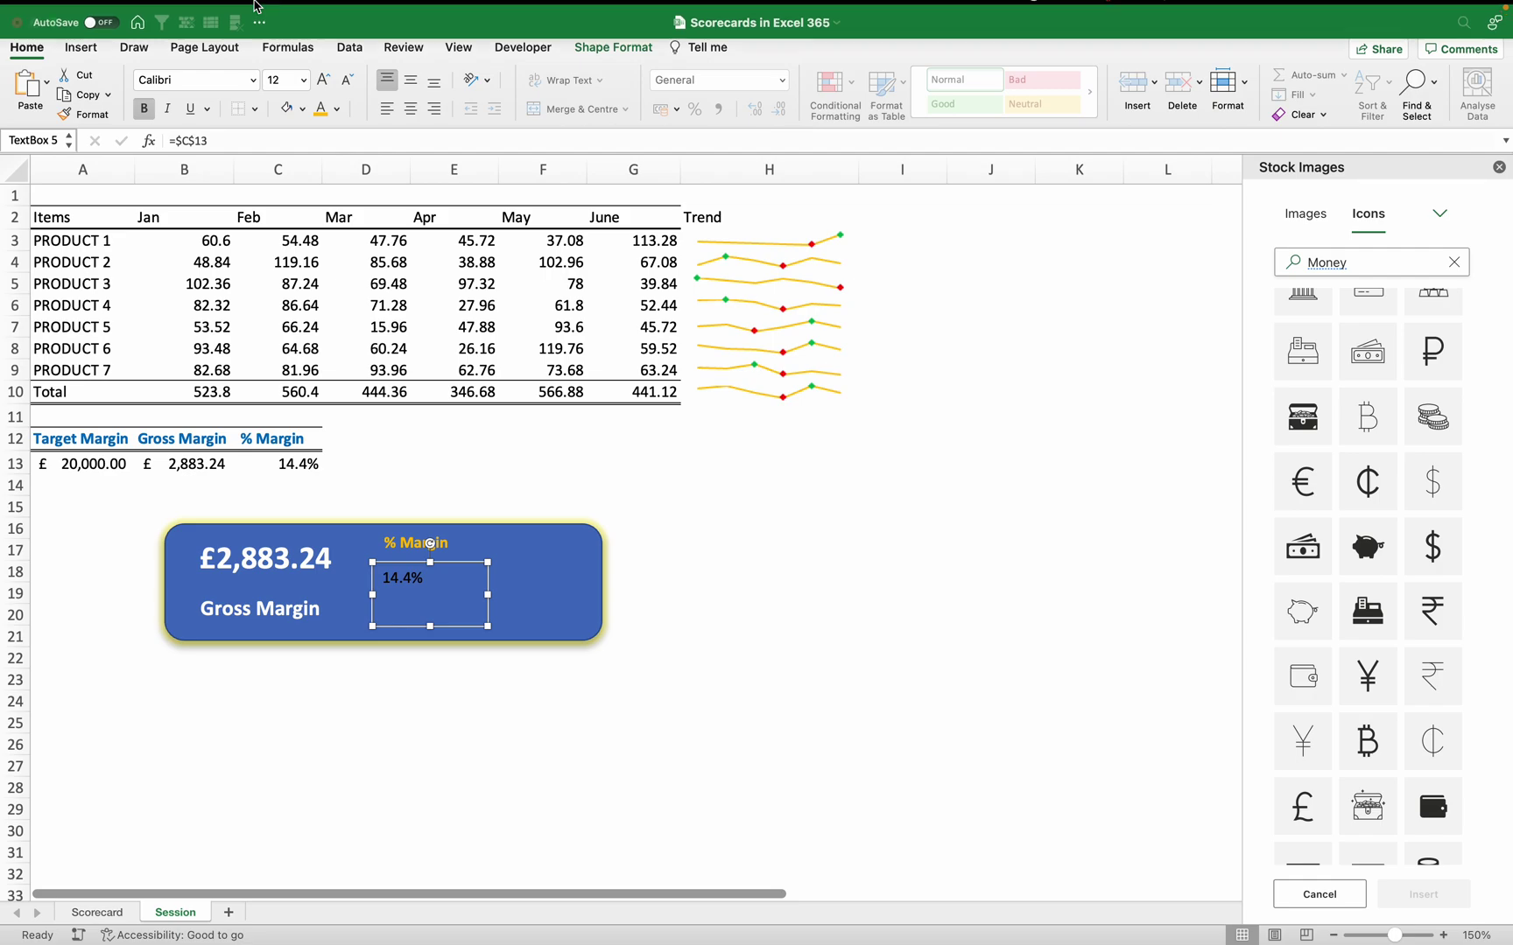
Colour the linked margin percentage gold-orange and format it as bold 28 pt text
{"action": "left_click", "coordinate": [321, 110]}
{"action": "left_click", "coordinate": [320, 111]}
{"action": "left_click", "coordinate": [325, 81]}
{"action": "left_click", "coordinate": [325, 81]}
{"action": "left_click", "coordinate": [326, 84]}
{"action": "left_click", "coordinate": [327, 86]}
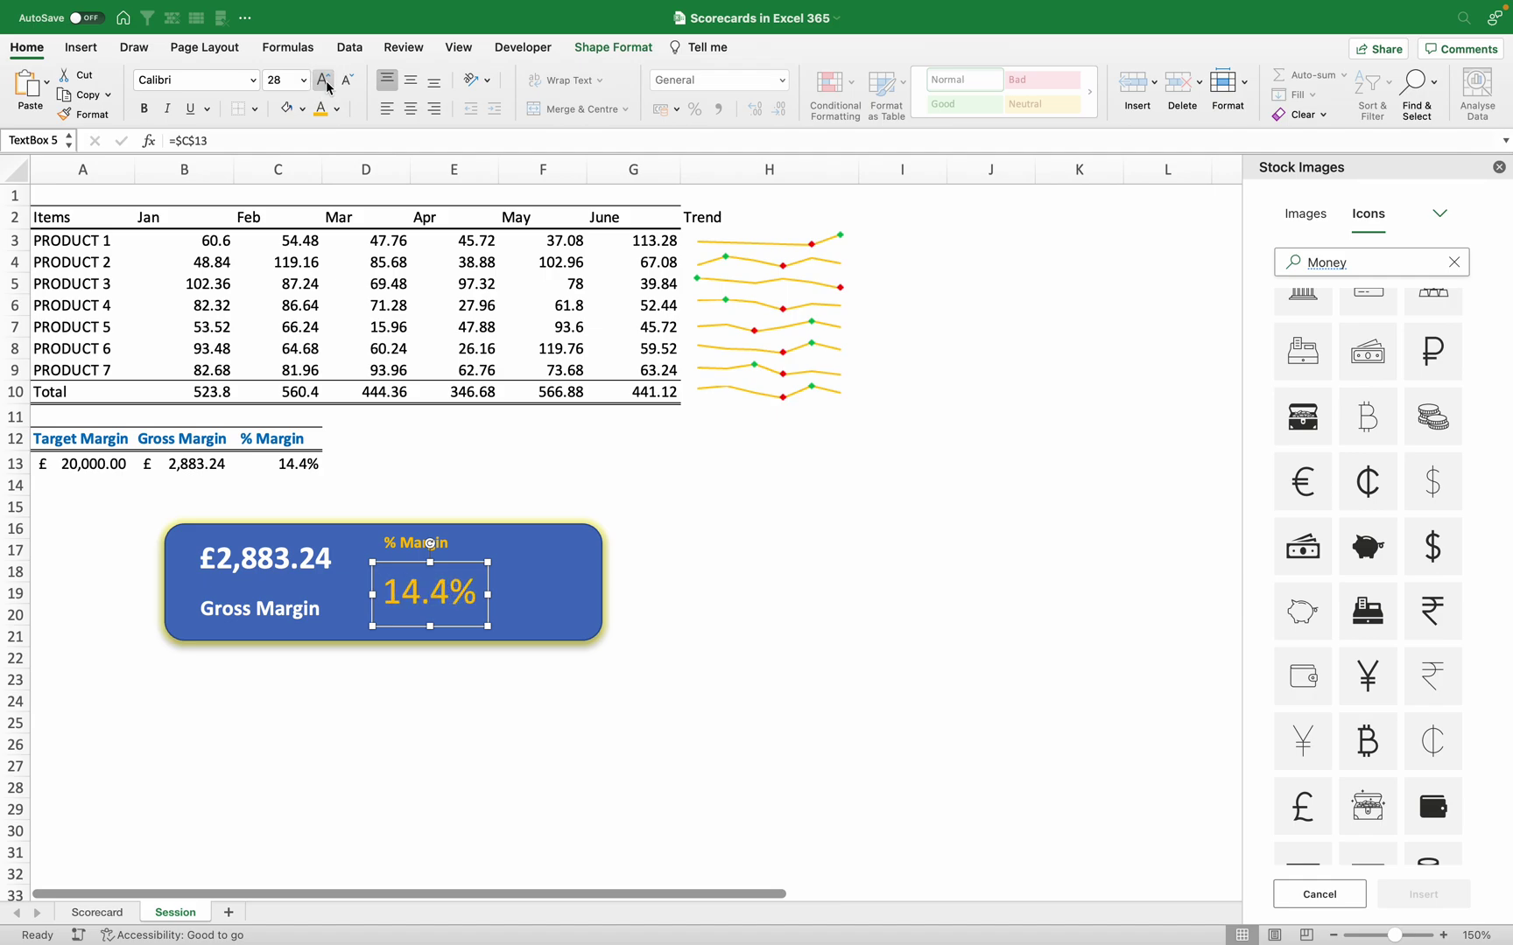
{"action": "left_click", "coordinate": [145, 111]}
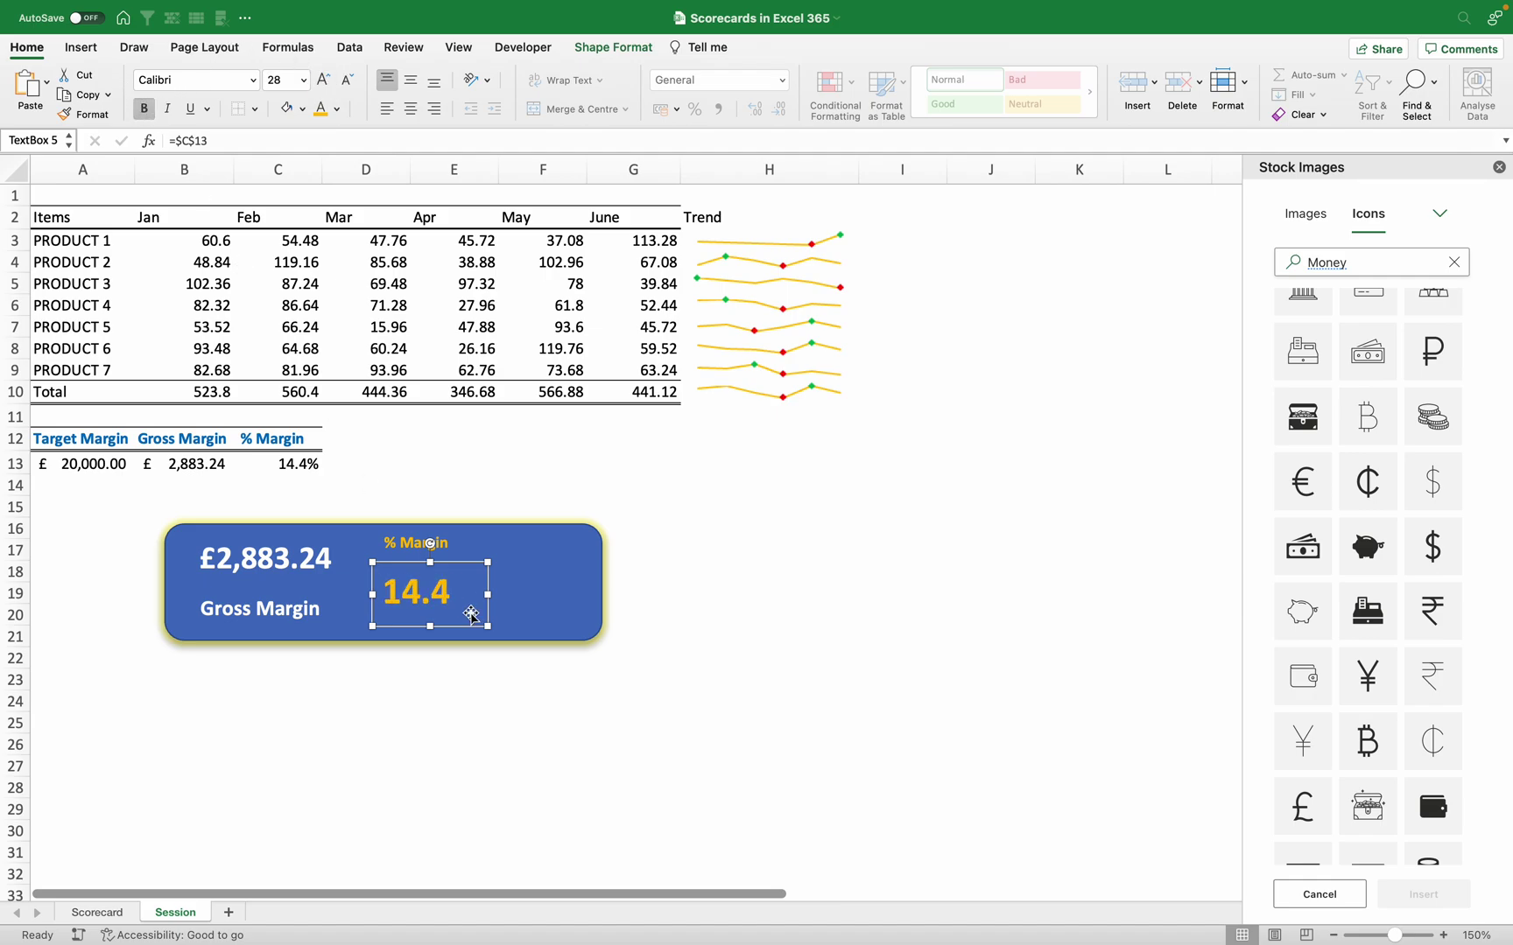
Shrink the margin percentage's text box slightly and change its text to non-bold 20 pt
{"action": "left_click_drag", "start_coordinate": [488, 562], "coordinate": [472, 568]}
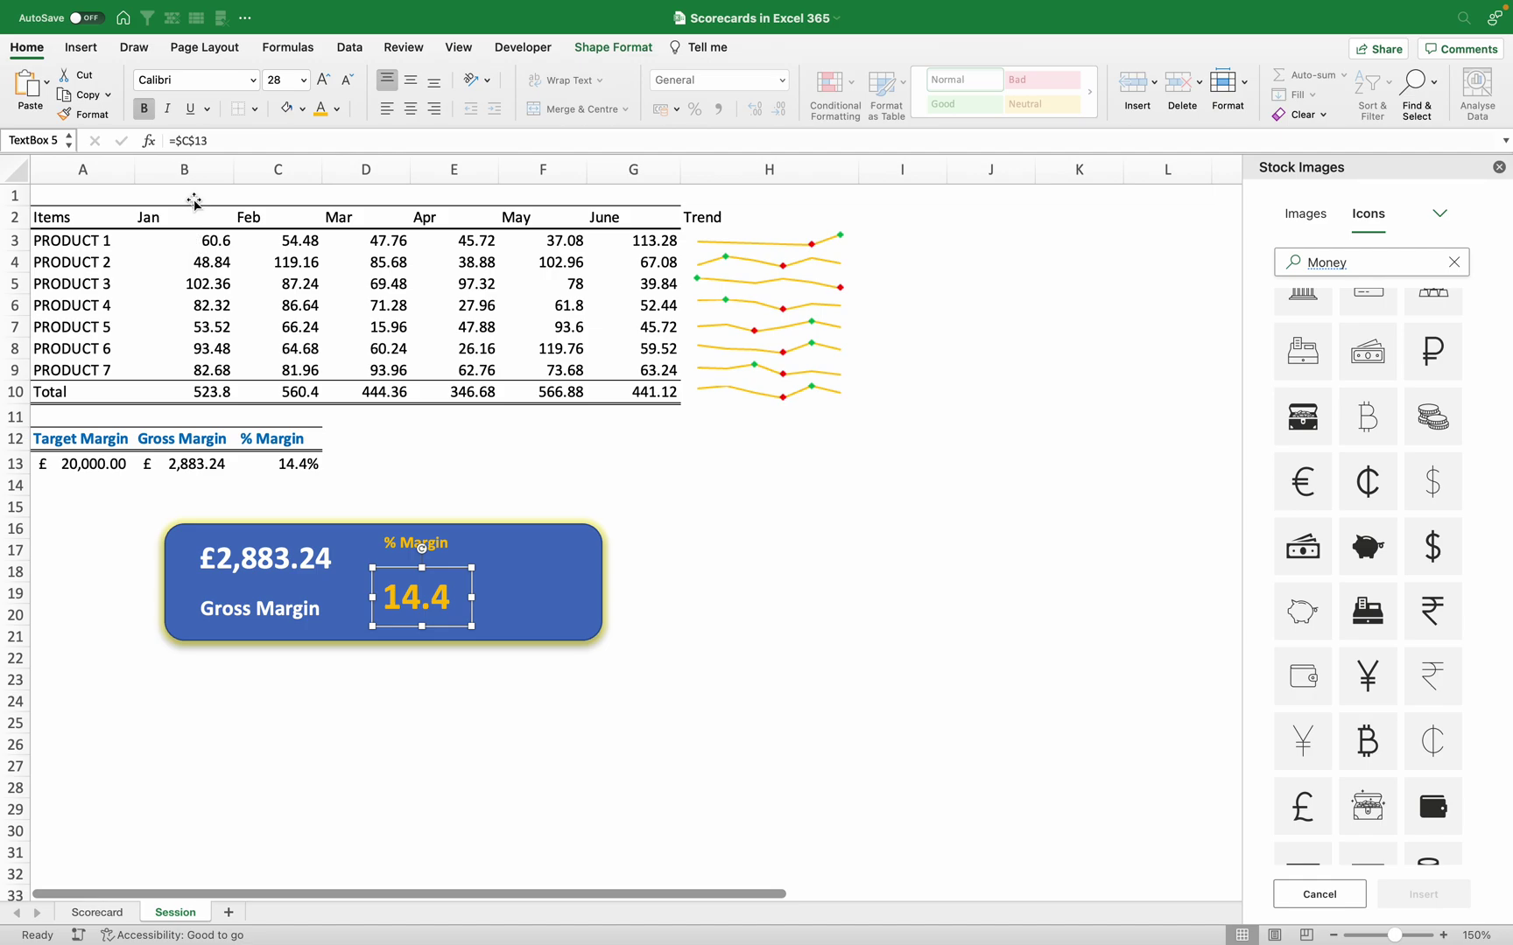
{"action": "left_click", "coordinate": [144, 112]}
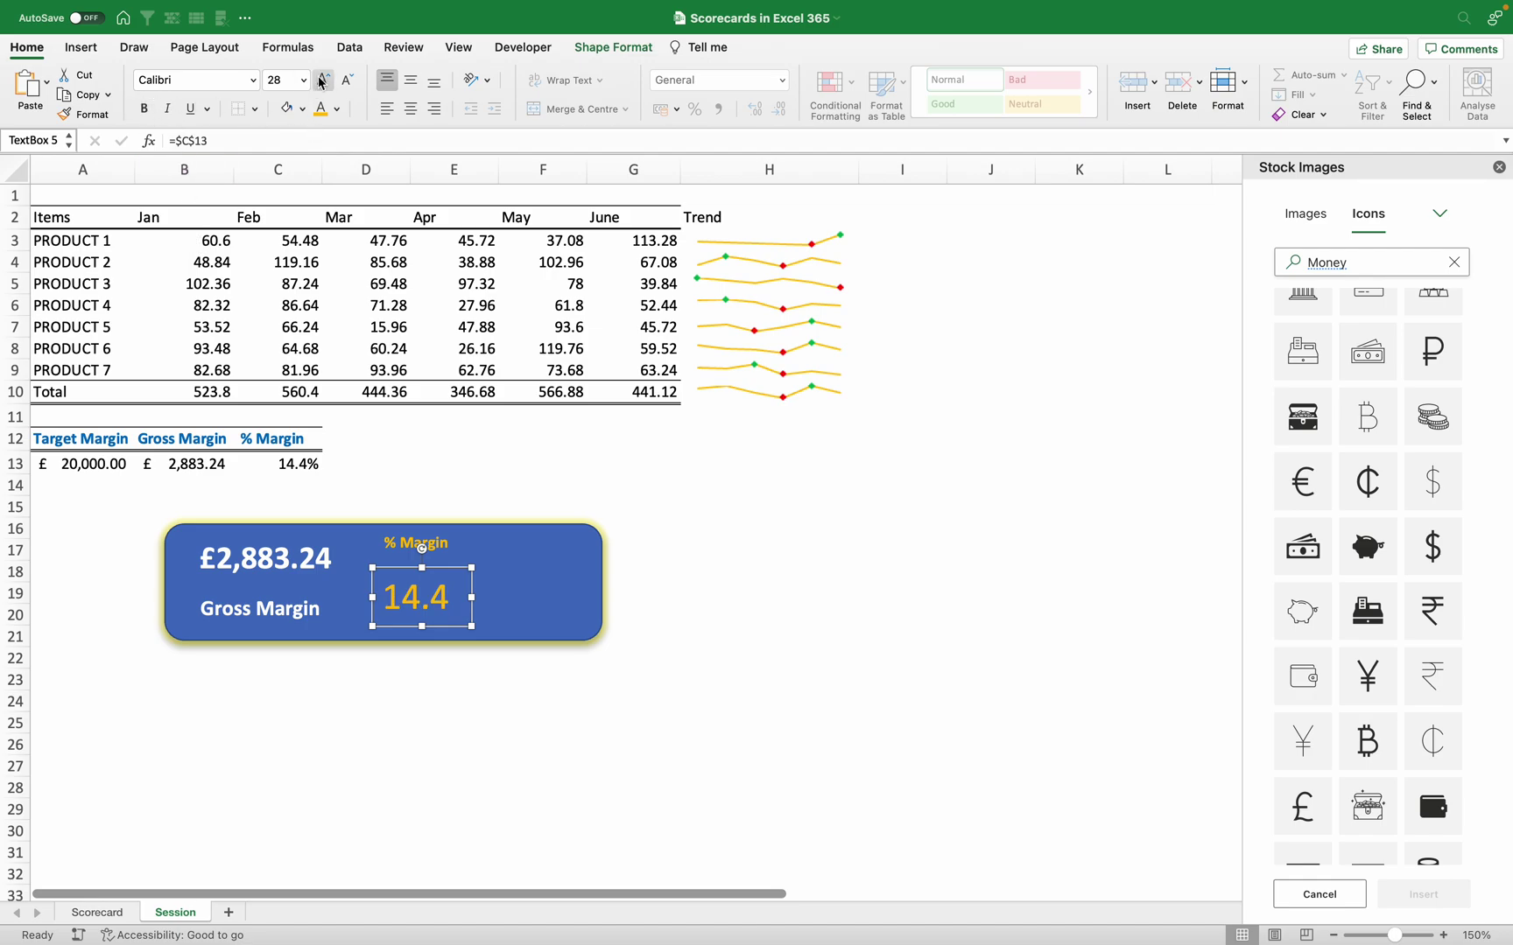
{"action": "left_click", "coordinate": [346, 85]}
{"action": "left_click", "coordinate": [346, 83]}
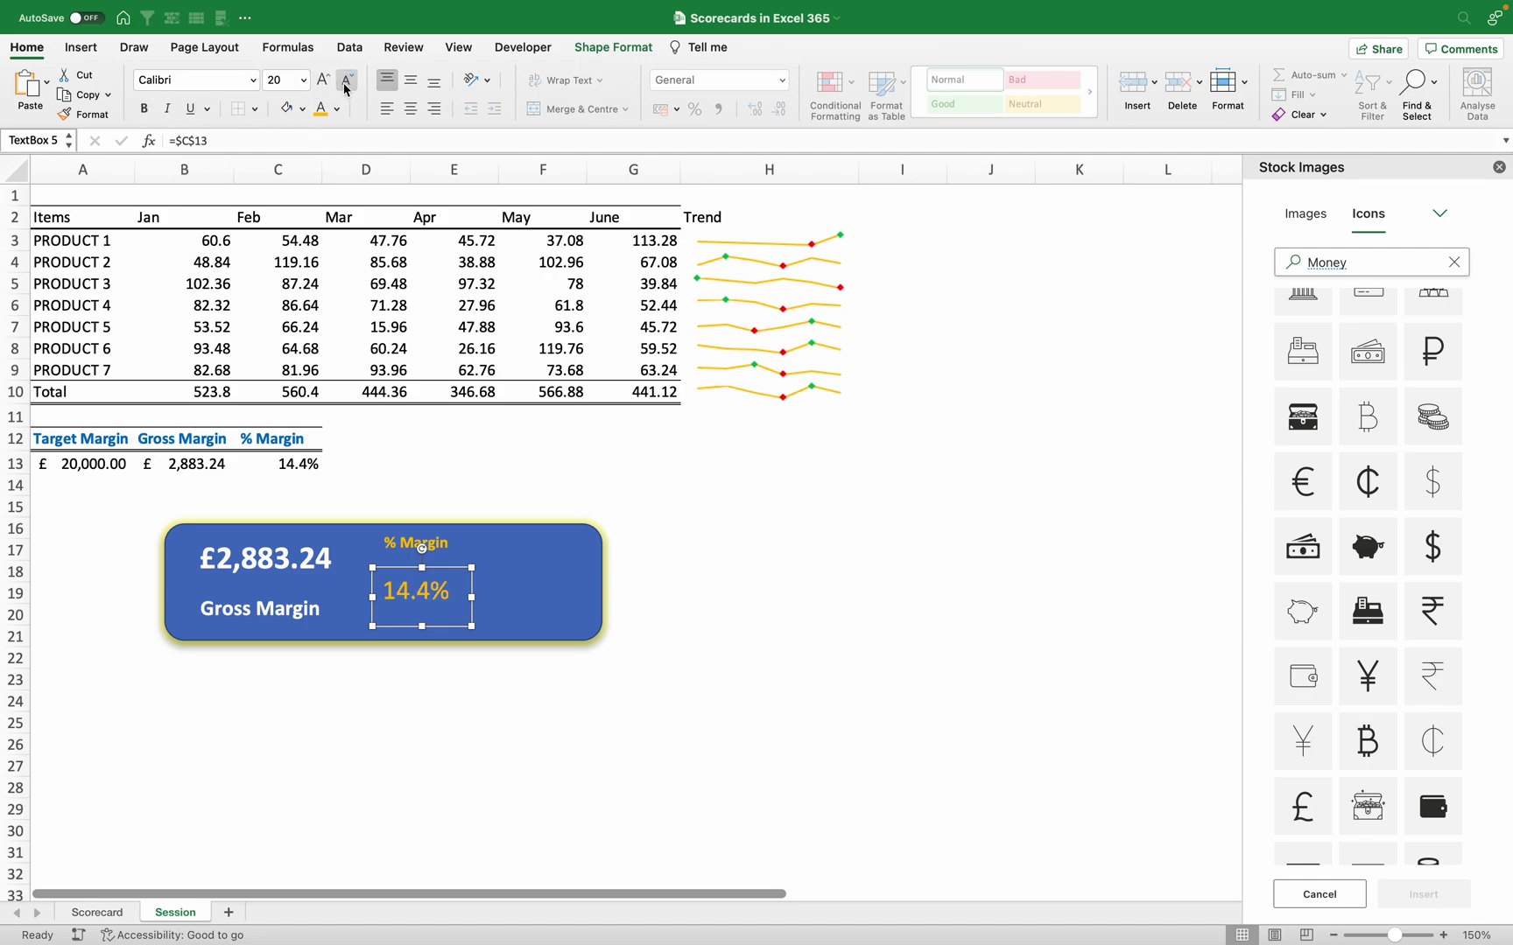
{"action": "left_click", "coordinate": [695, 663]}
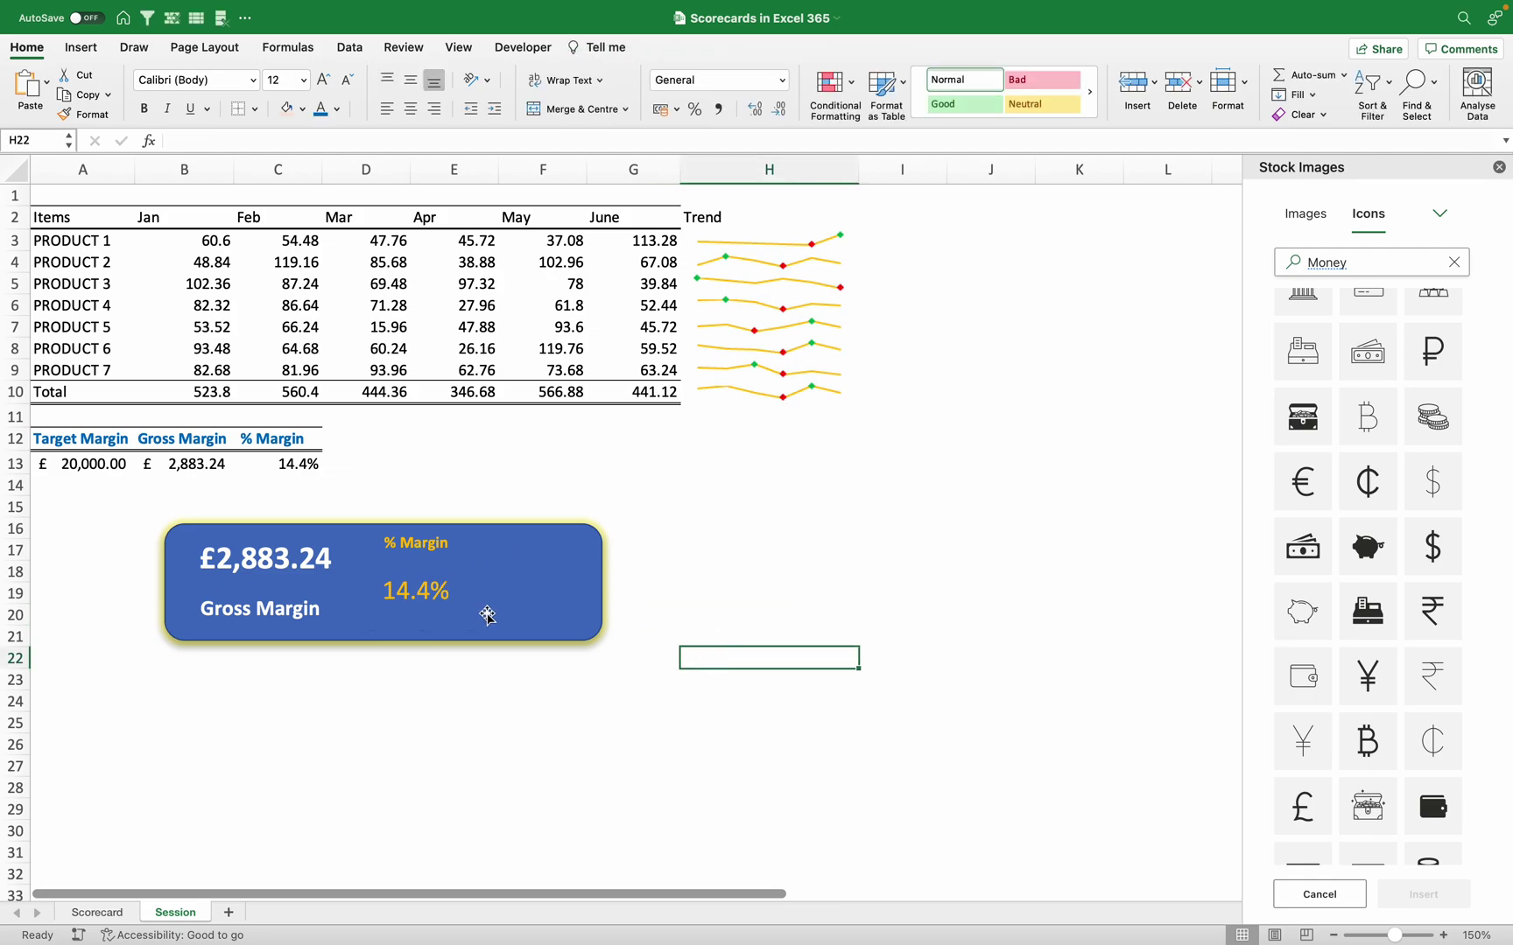
Move the margin percentage and the % Margin label closer to the gross margin value, with the label directly above the percentage
{"action": "left_click", "coordinate": [420, 593]}
{"action": "left_click_drag", "start_coordinate": [421, 593], "coordinate": [393, 601]}
{"action": "left_click", "coordinate": [414, 543]}
{"action": "left_click_drag", "start_coordinate": [414, 543], "coordinate": [390, 575]}
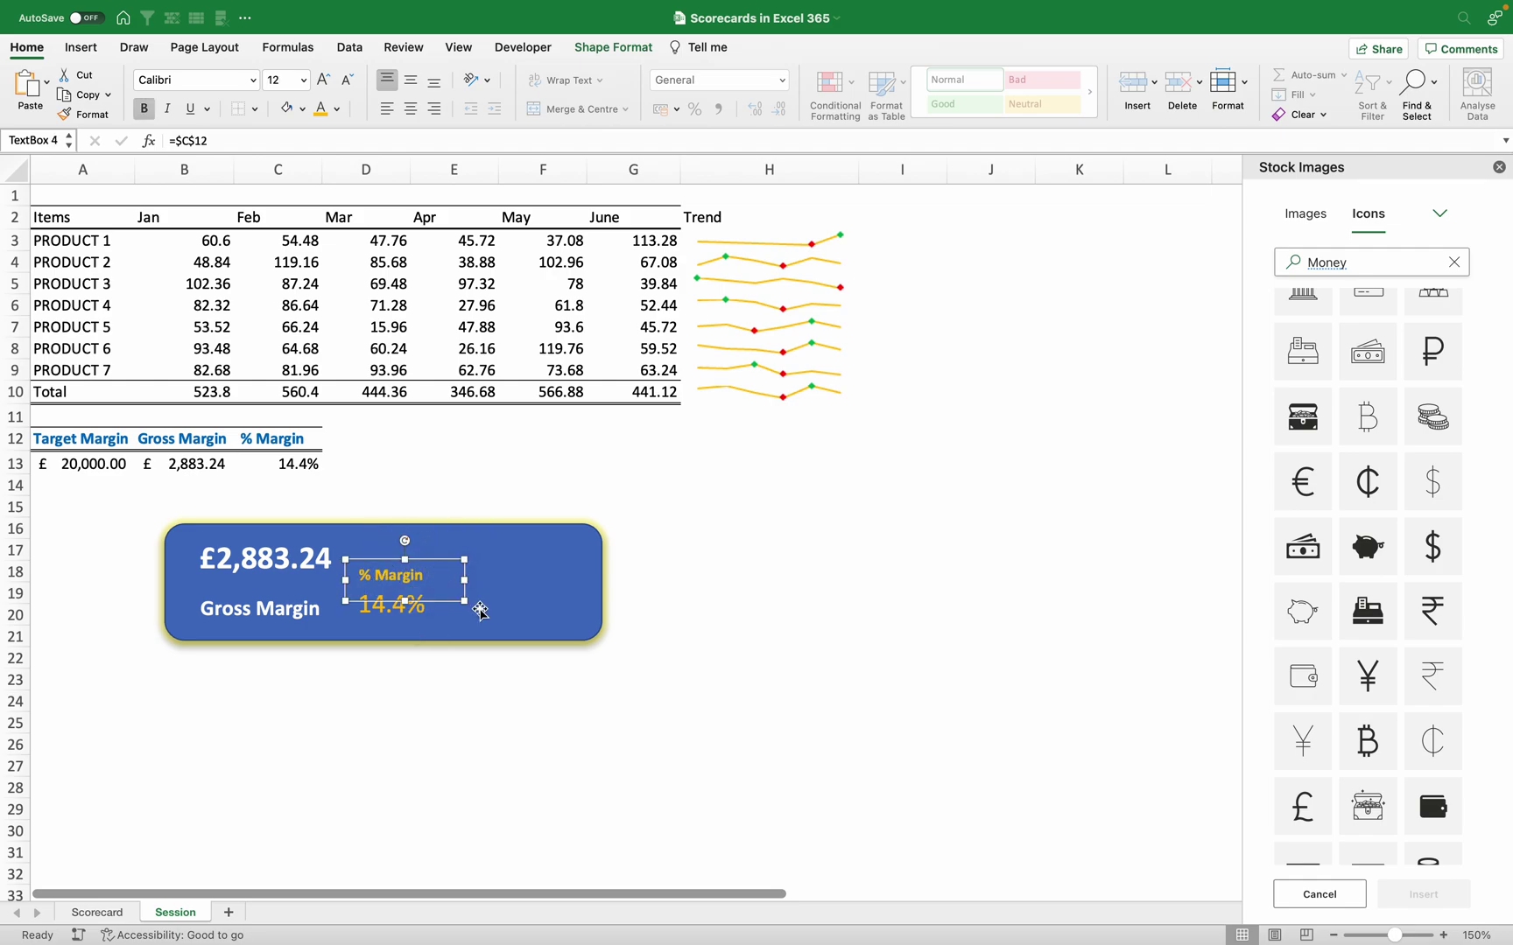
{"action": "left_click", "coordinate": [500, 694]}
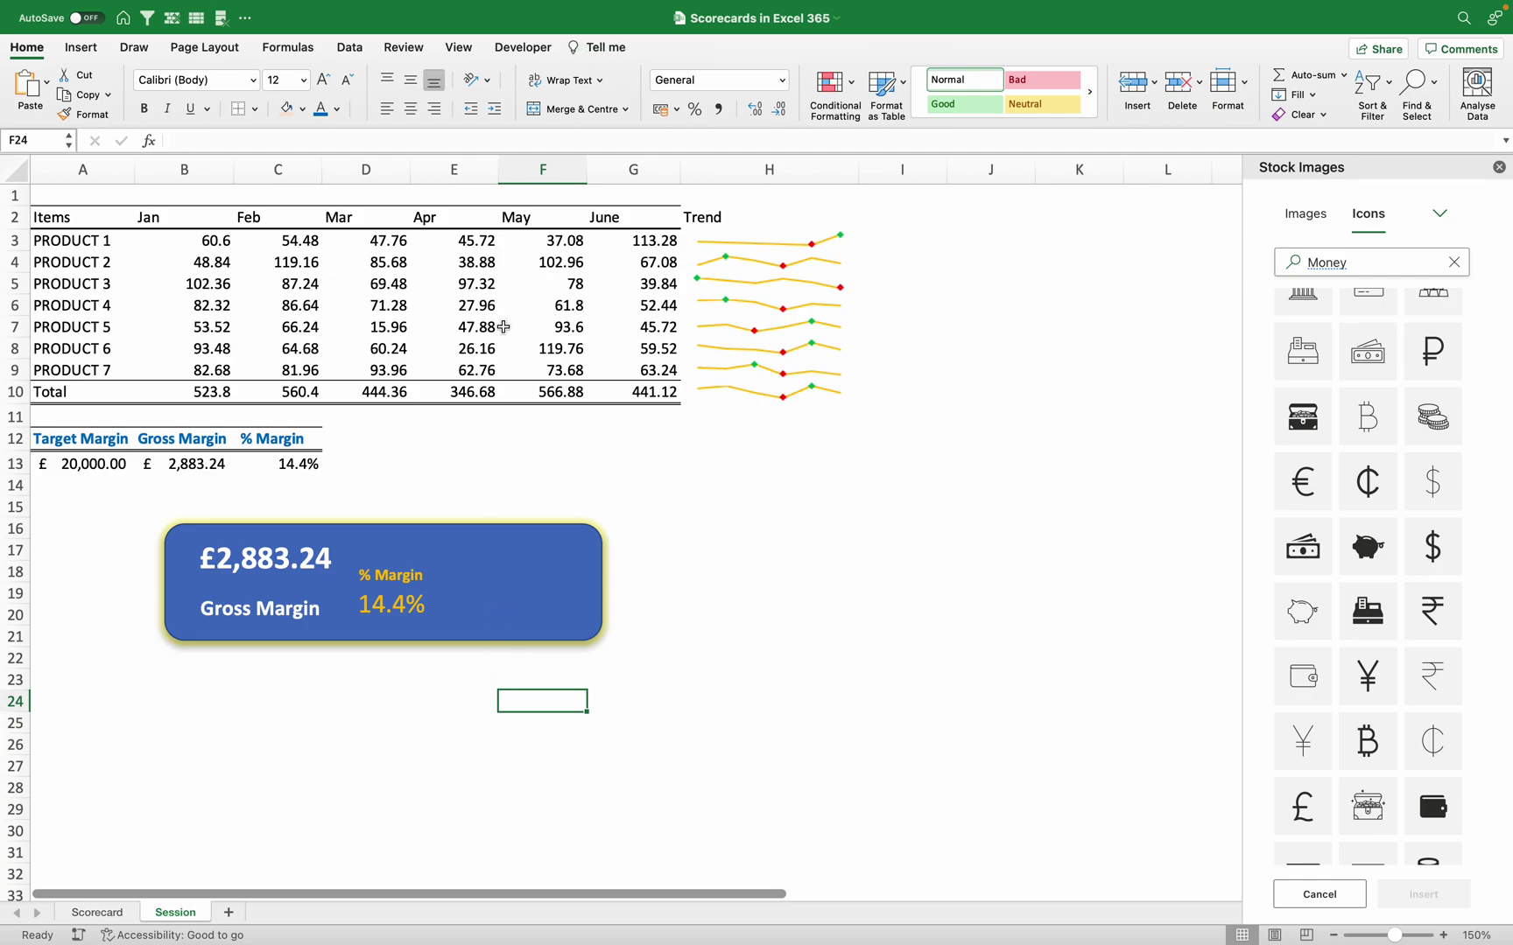
Copy the Total row's trend sparkline in H10 and paste it as a linked picture at H17
{"action": "left_click", "coordinate": [785, 400]}
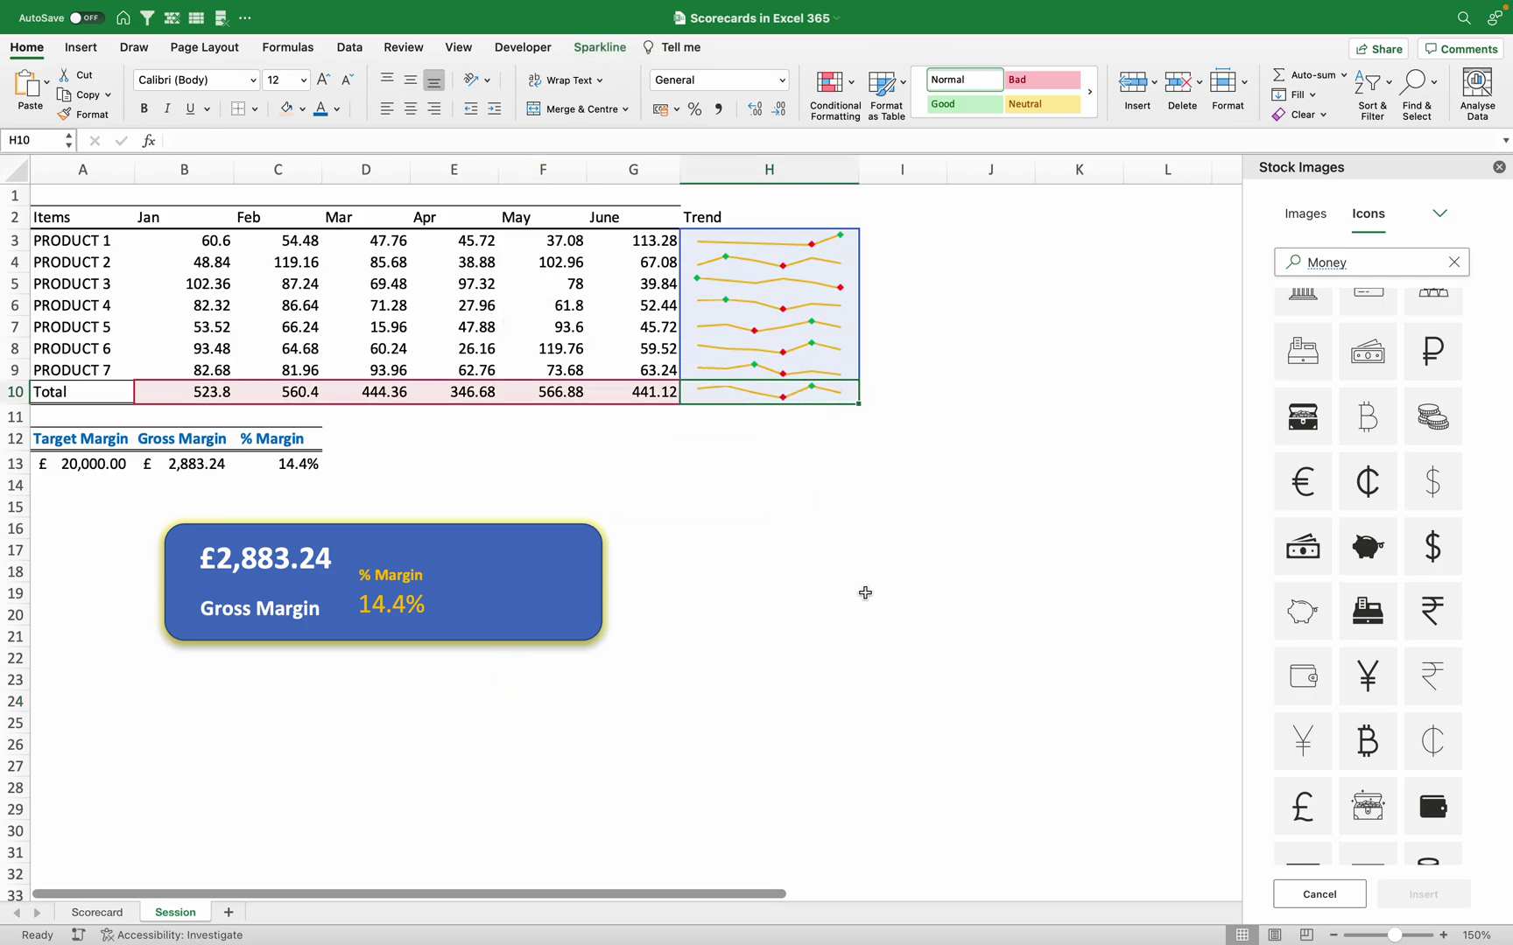
{"action": "left_click", "coordinate": [801, 492]}
{"action": "left_click", "coordinate": [765, 396]}
{"action": "key", "text": "cmd+c"}
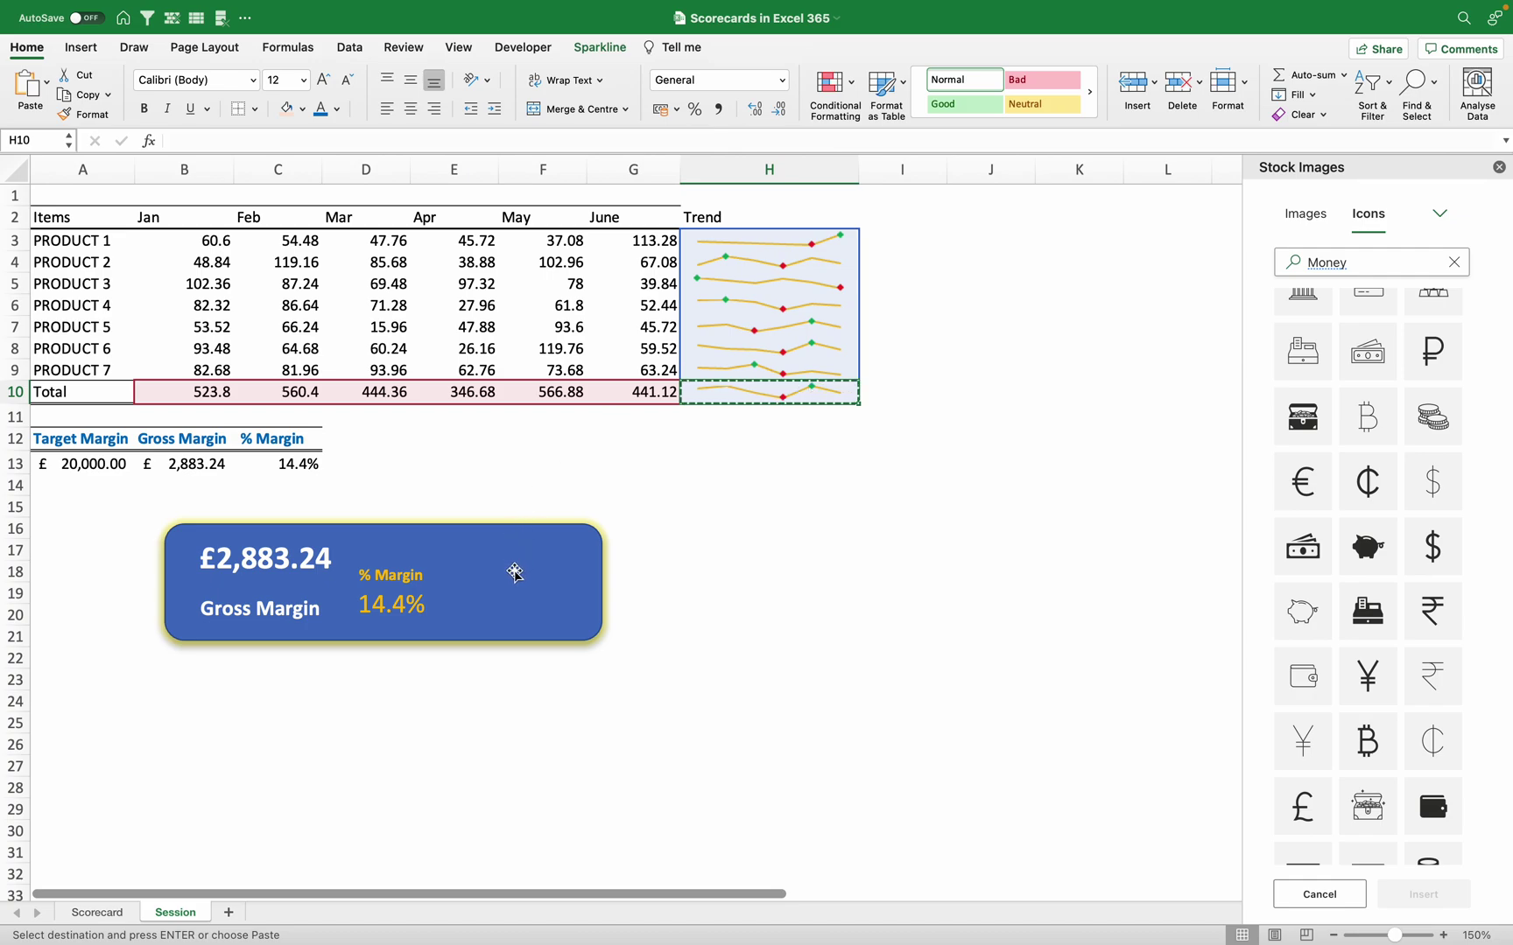
{"action": "left_click", "coordinate": [729, 552]}
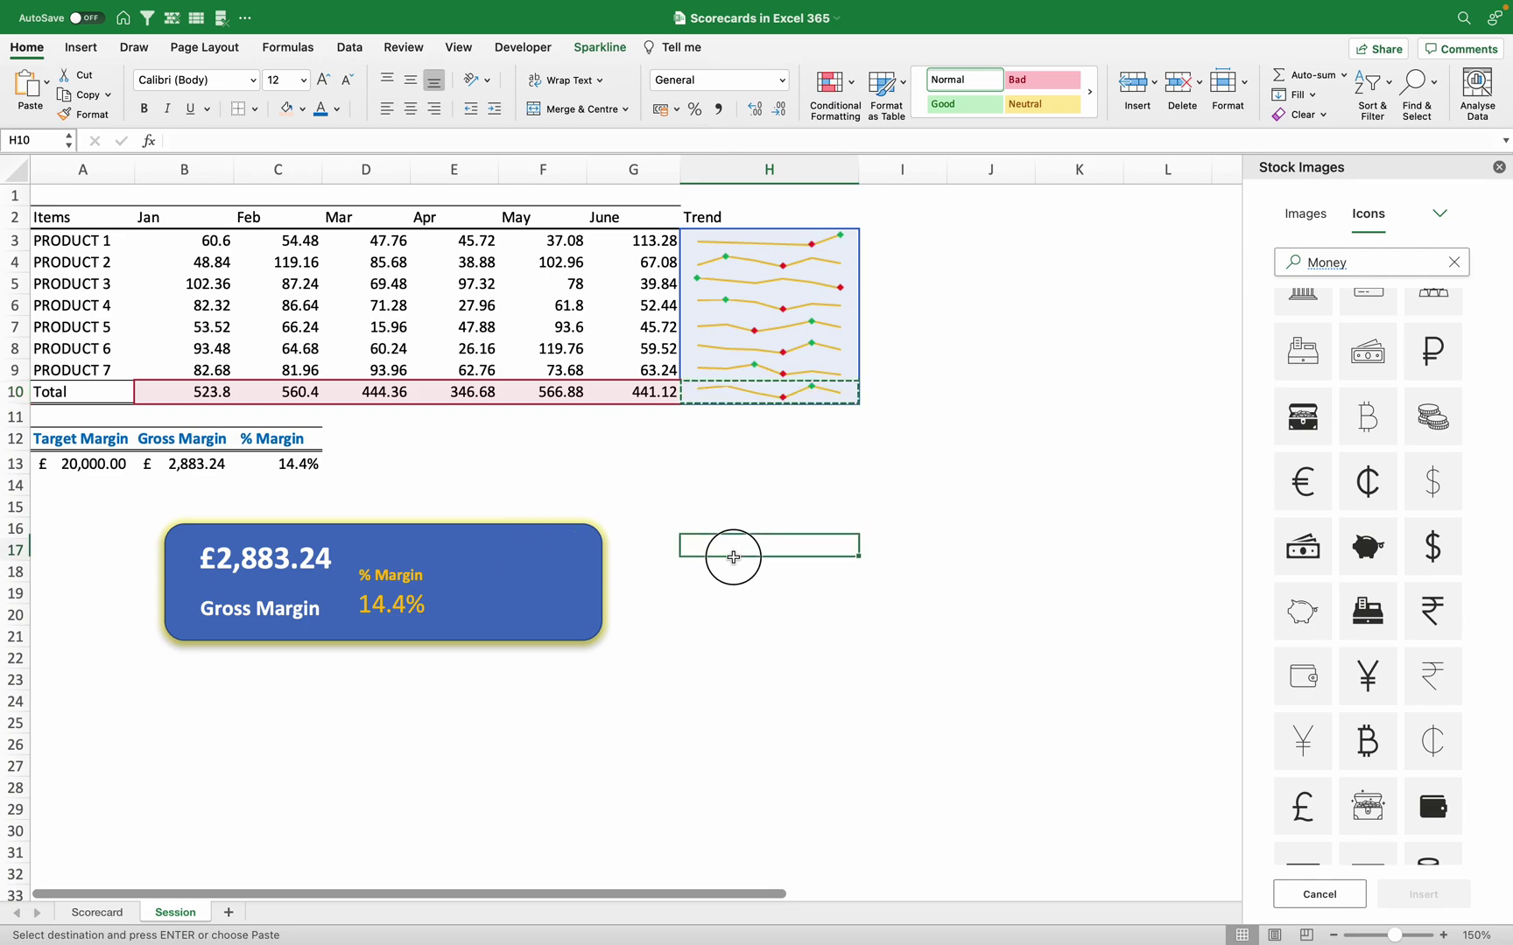
{"action": "left_click", "coordinate": [46, 83]}
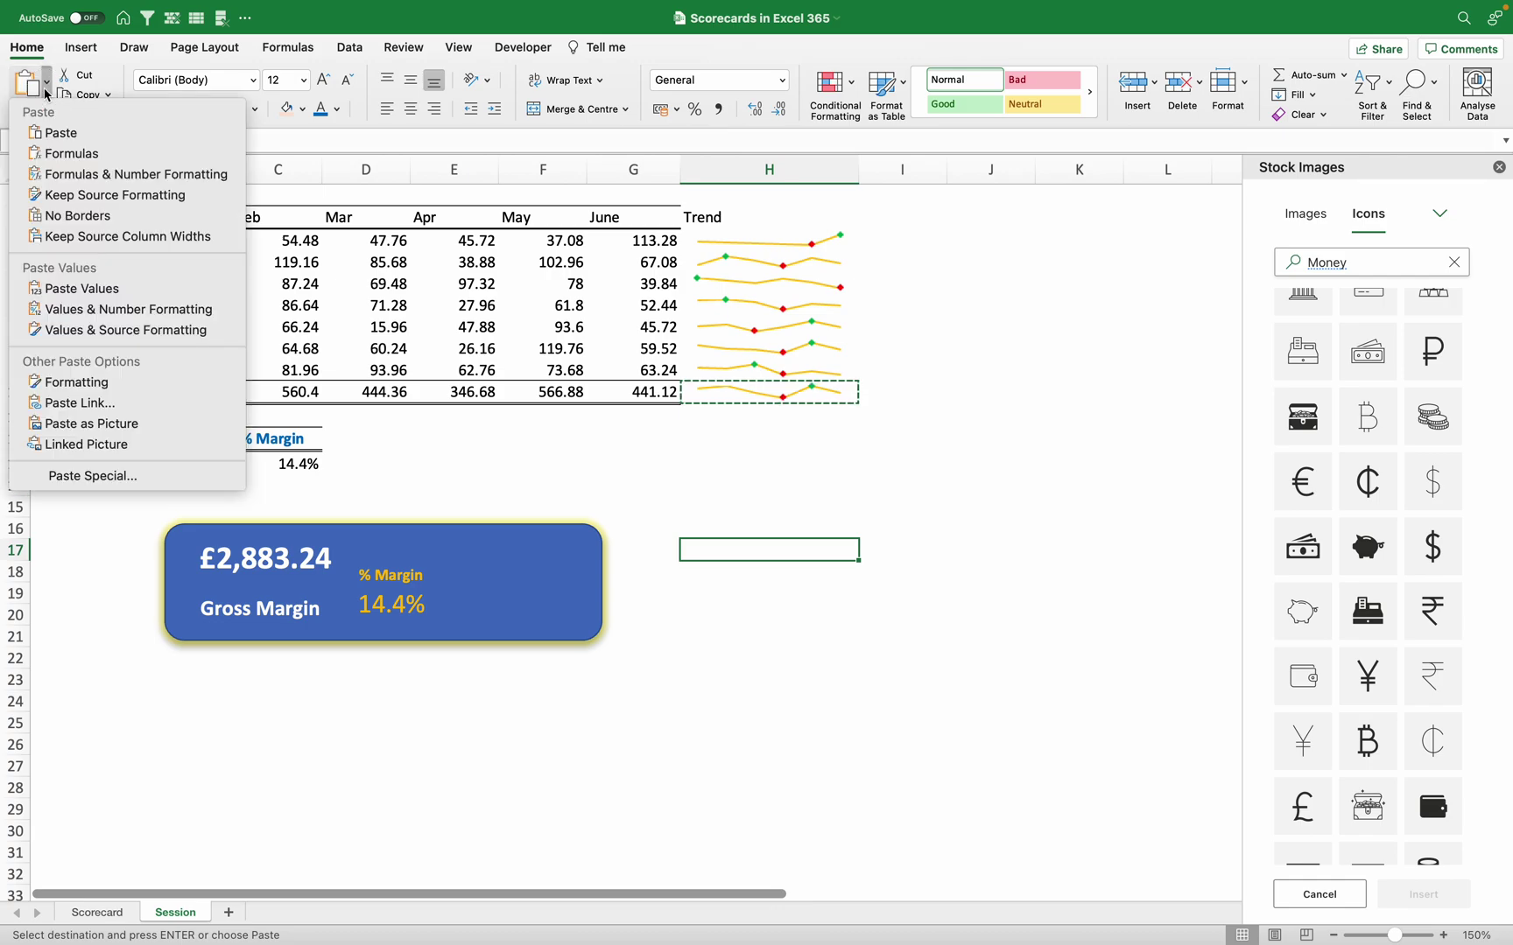
{"action": "left_click", "coordinate": [87, 445]}
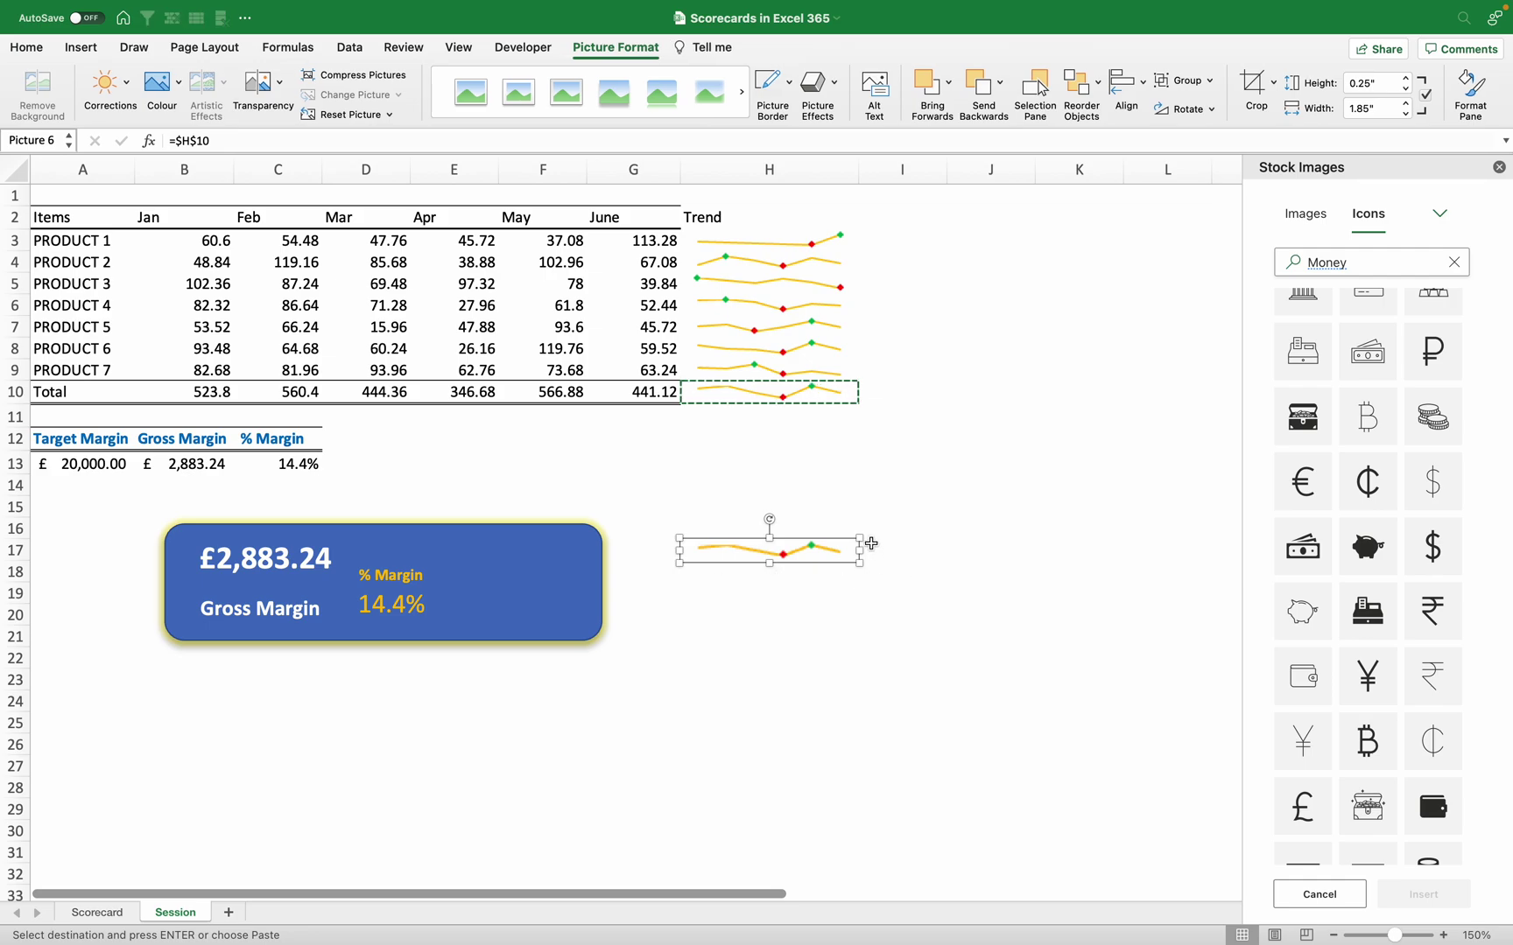
Shrink the linked sparkline picture and place it on the card beneath the % Margin label and percentage, moving both up to make room
{"action": "left_click_drag", "start_coordinate": [860, 536], "coordinate": [479, 737]}
{"action": "left_click", "coordinate": [409, 578]}
{"action": "left_click_drag", "start_coordinate": [409, 578], "coordinate": [426, 540]}
{"action": "left_click_drag", "start_coordinate": [398, 604], "coordinate": [404, 574]}
{"action": "left_click", "coordinate": [418, 742]}
{"action": "left_click_drag", "start_coordinate": [418, 742], "coordinate": [395, 565]}
{"action": "left_click", "coordinate": [608, 611]}
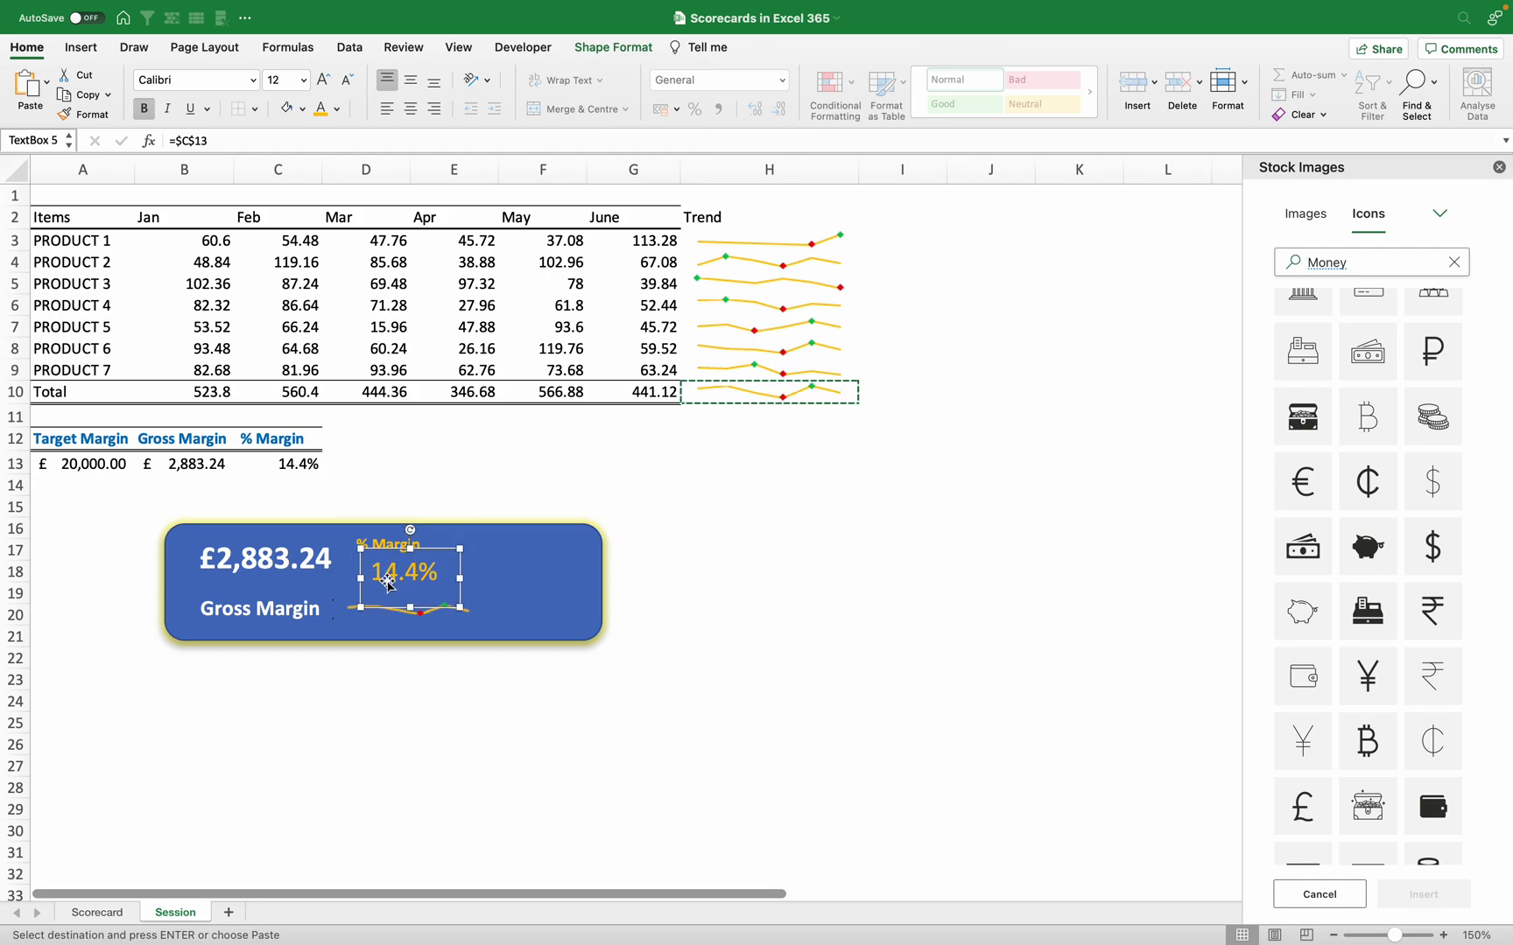
{"action": "left_click", "coordinate": [389, 584]}
{"action": "left_click", "coordinate": [705, 508]}
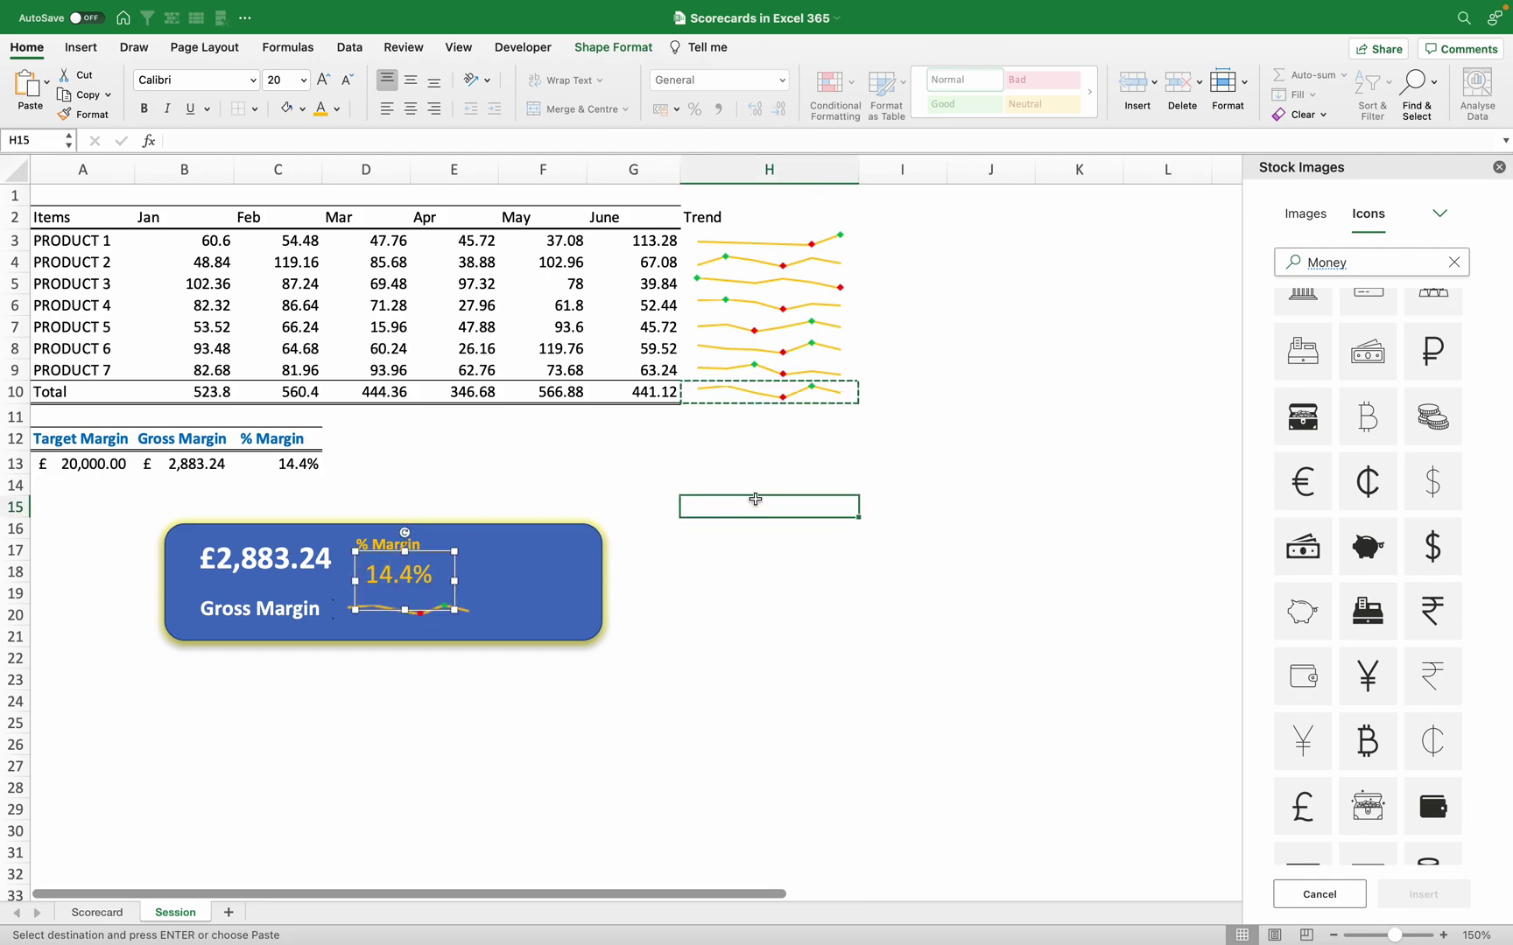
Insert the outlined banknotes icon from a stock icon search for "money" and place it beside the card
{"action": "left_click", "coordinate": [1499, 167]}
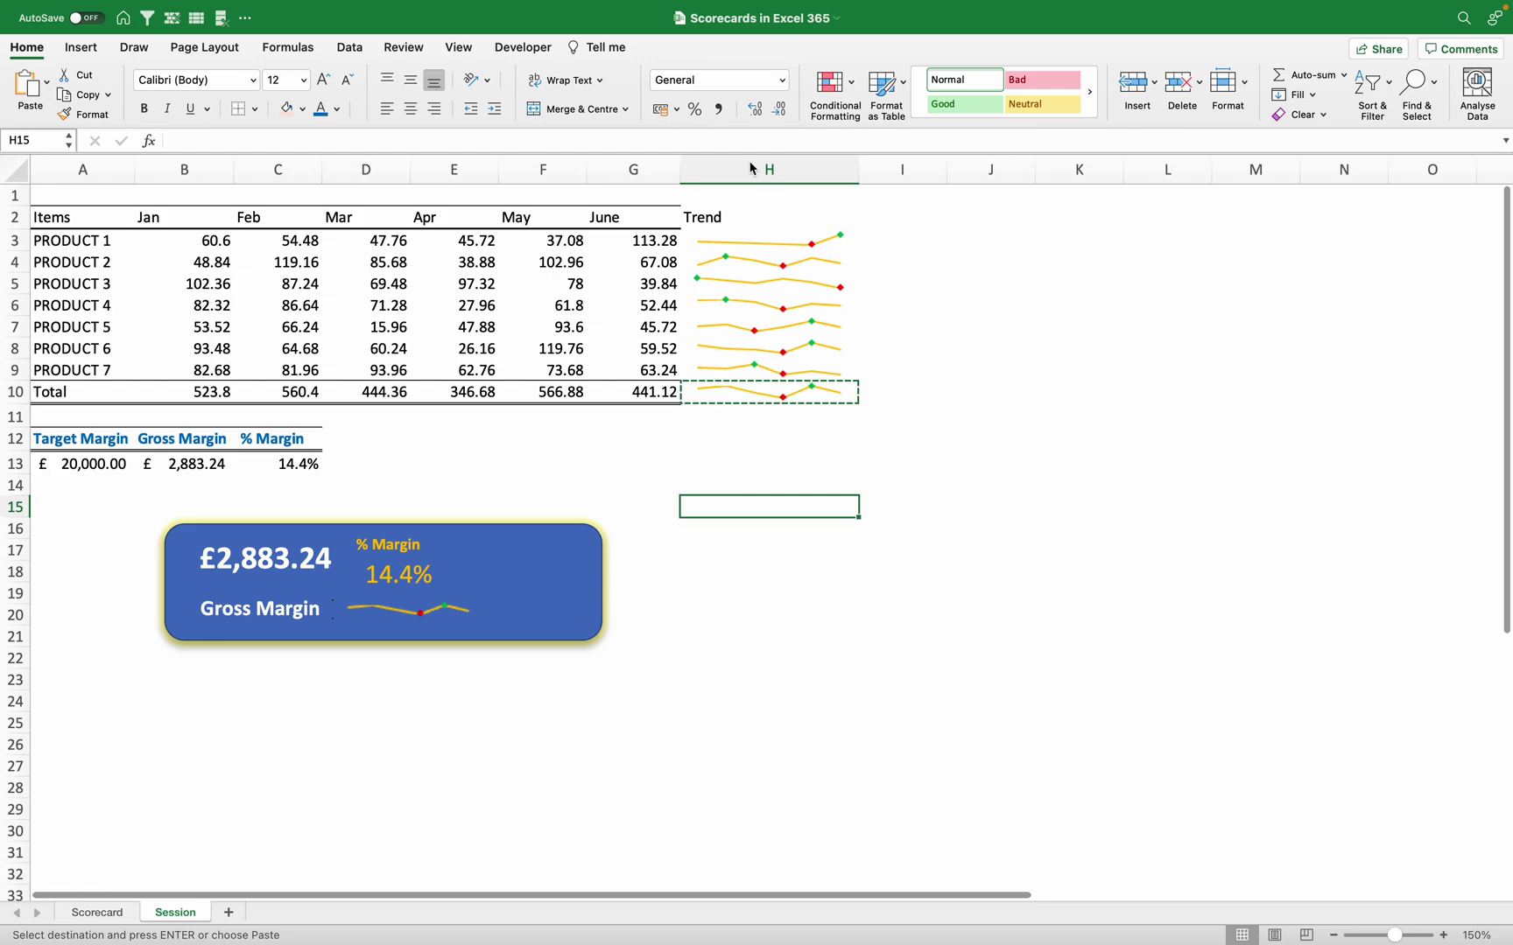
{"action": "left_click", "coordinate": [80, 47]}
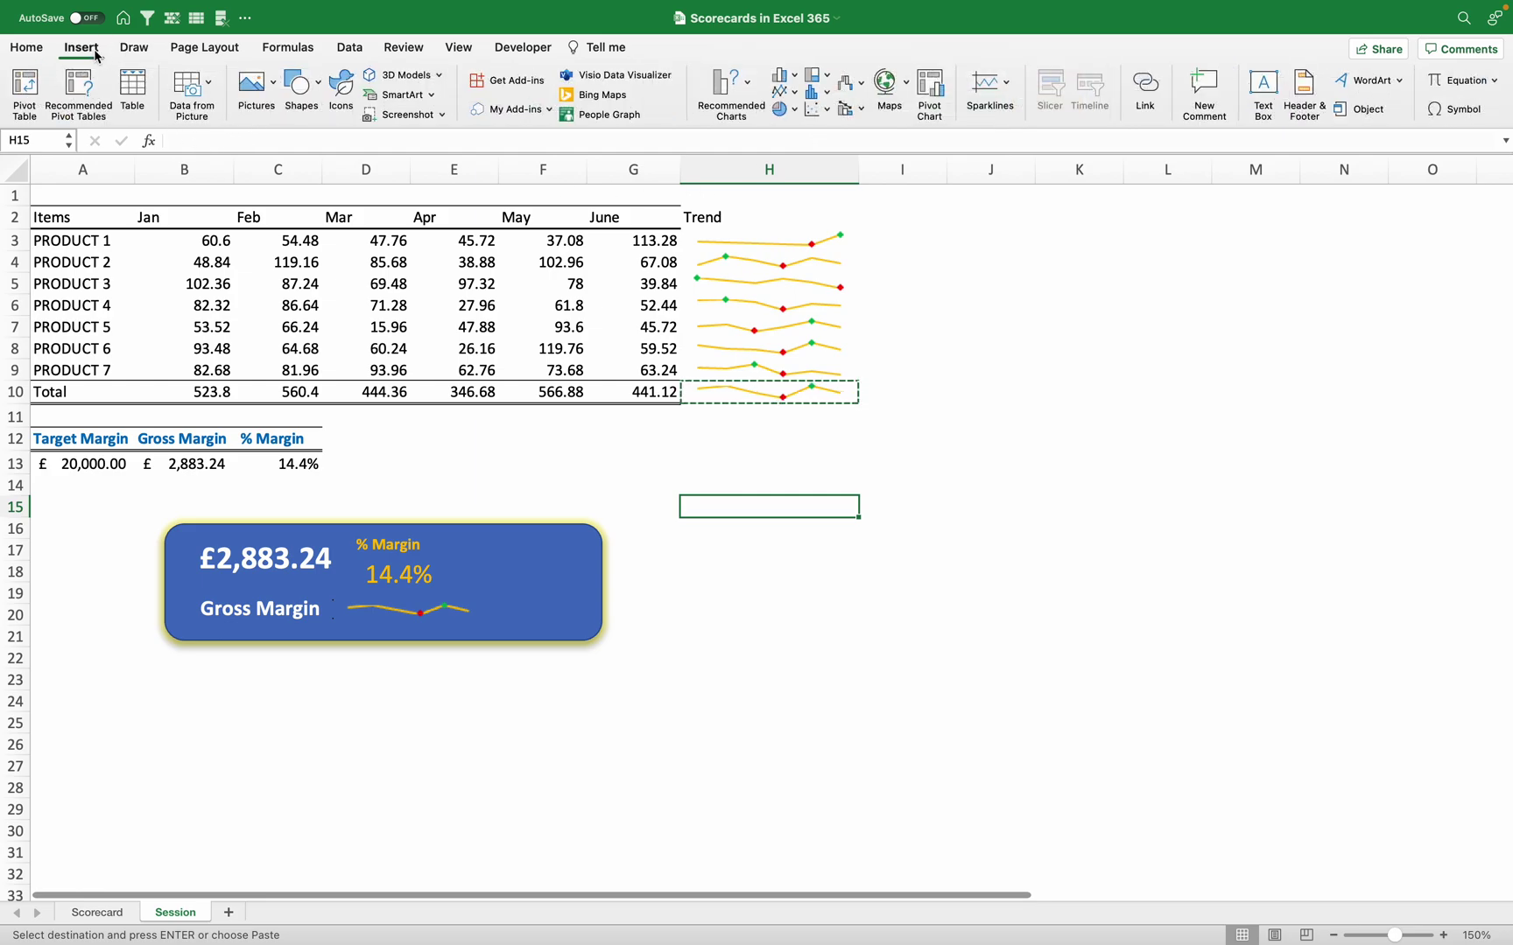
{"action": "left_click", "coordinate": [343, 88]}
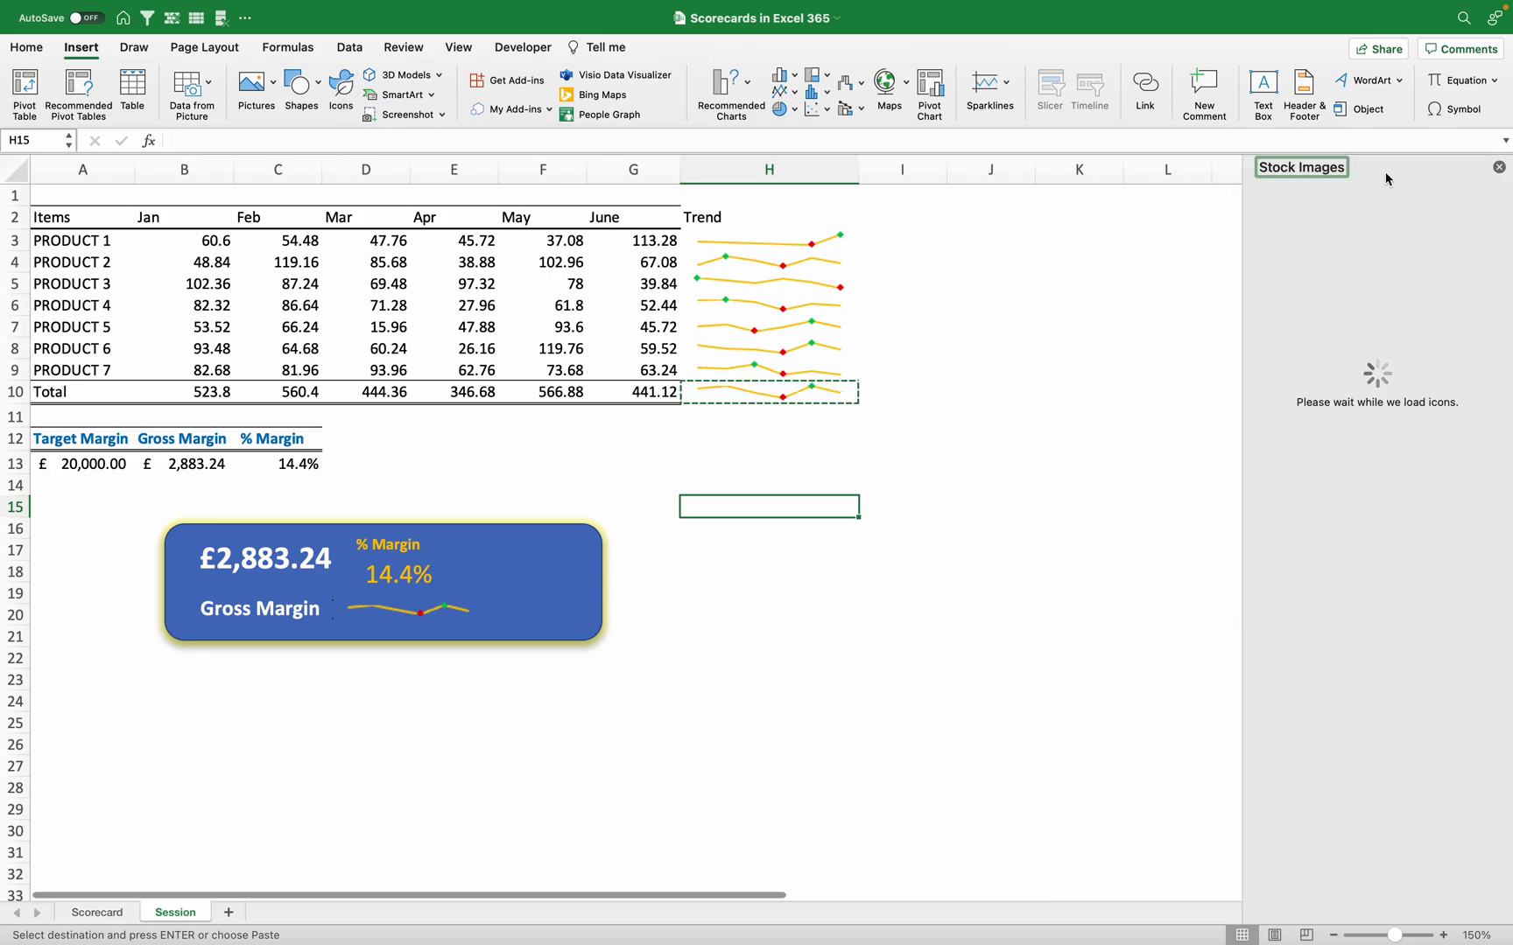
{"action": "left_click", "coordinate": [1337, 260]}
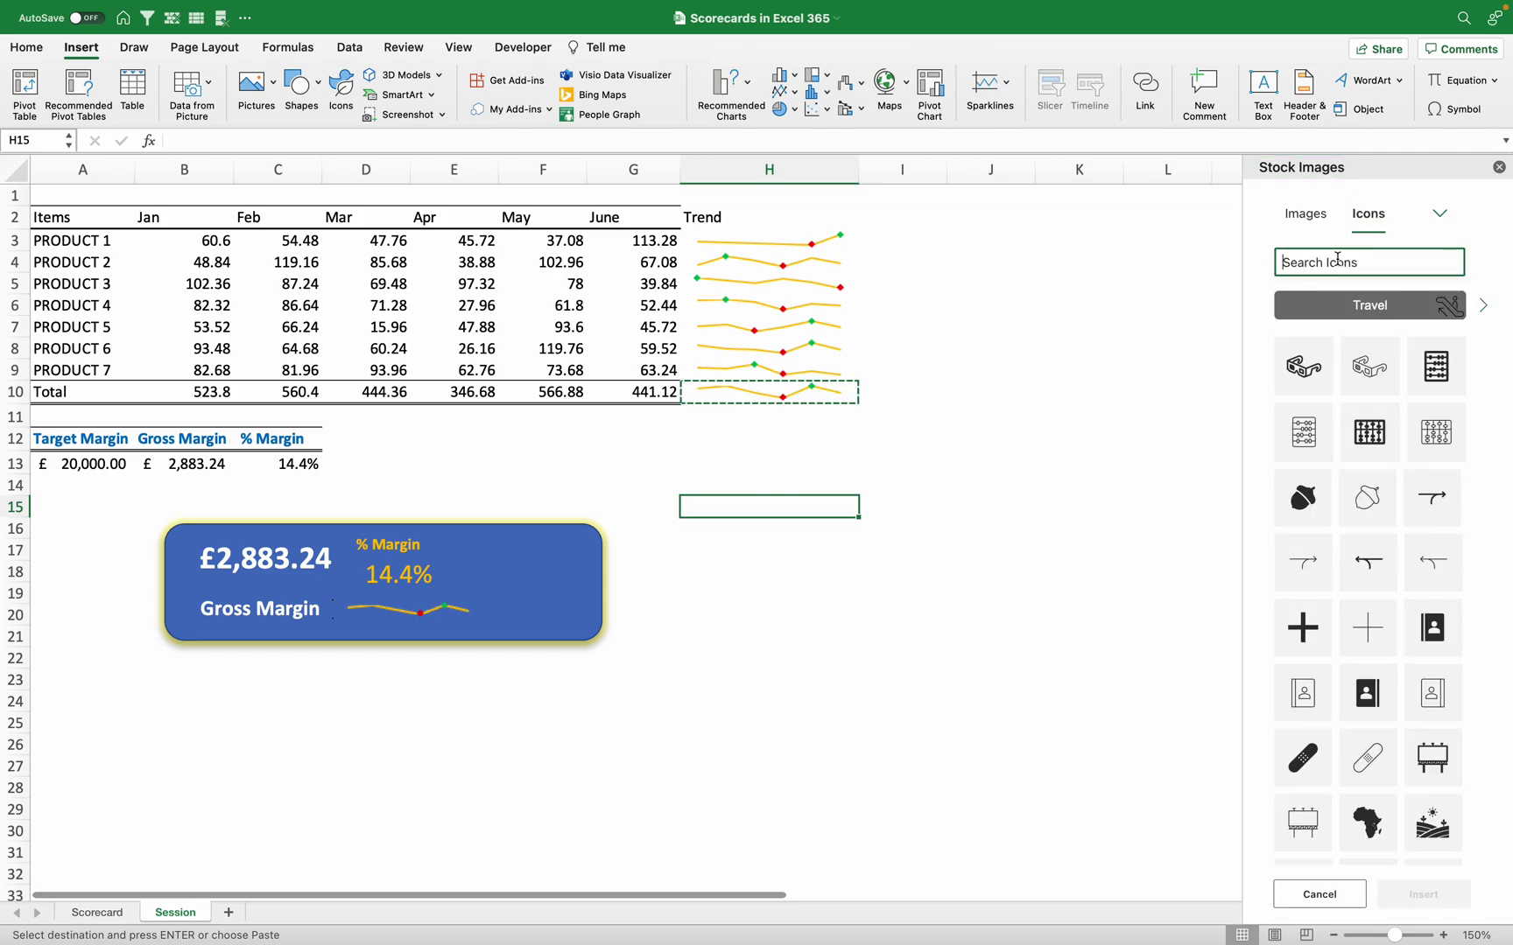
{"action": "type", "text": "money"}
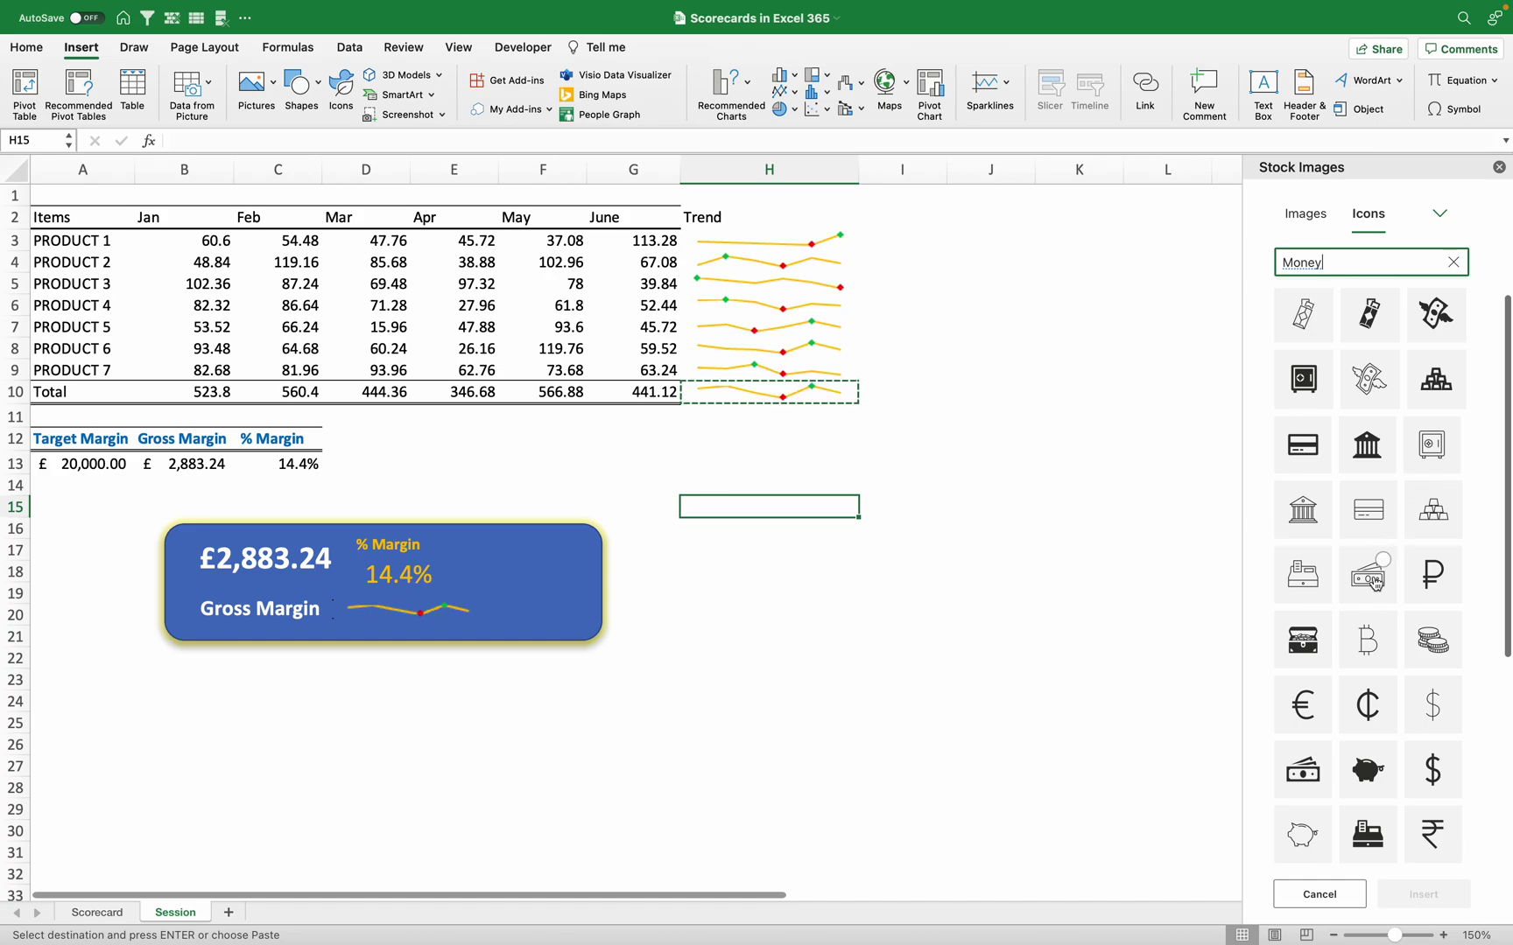
{"action": "left_click", "coordinate": [1383, 560]}
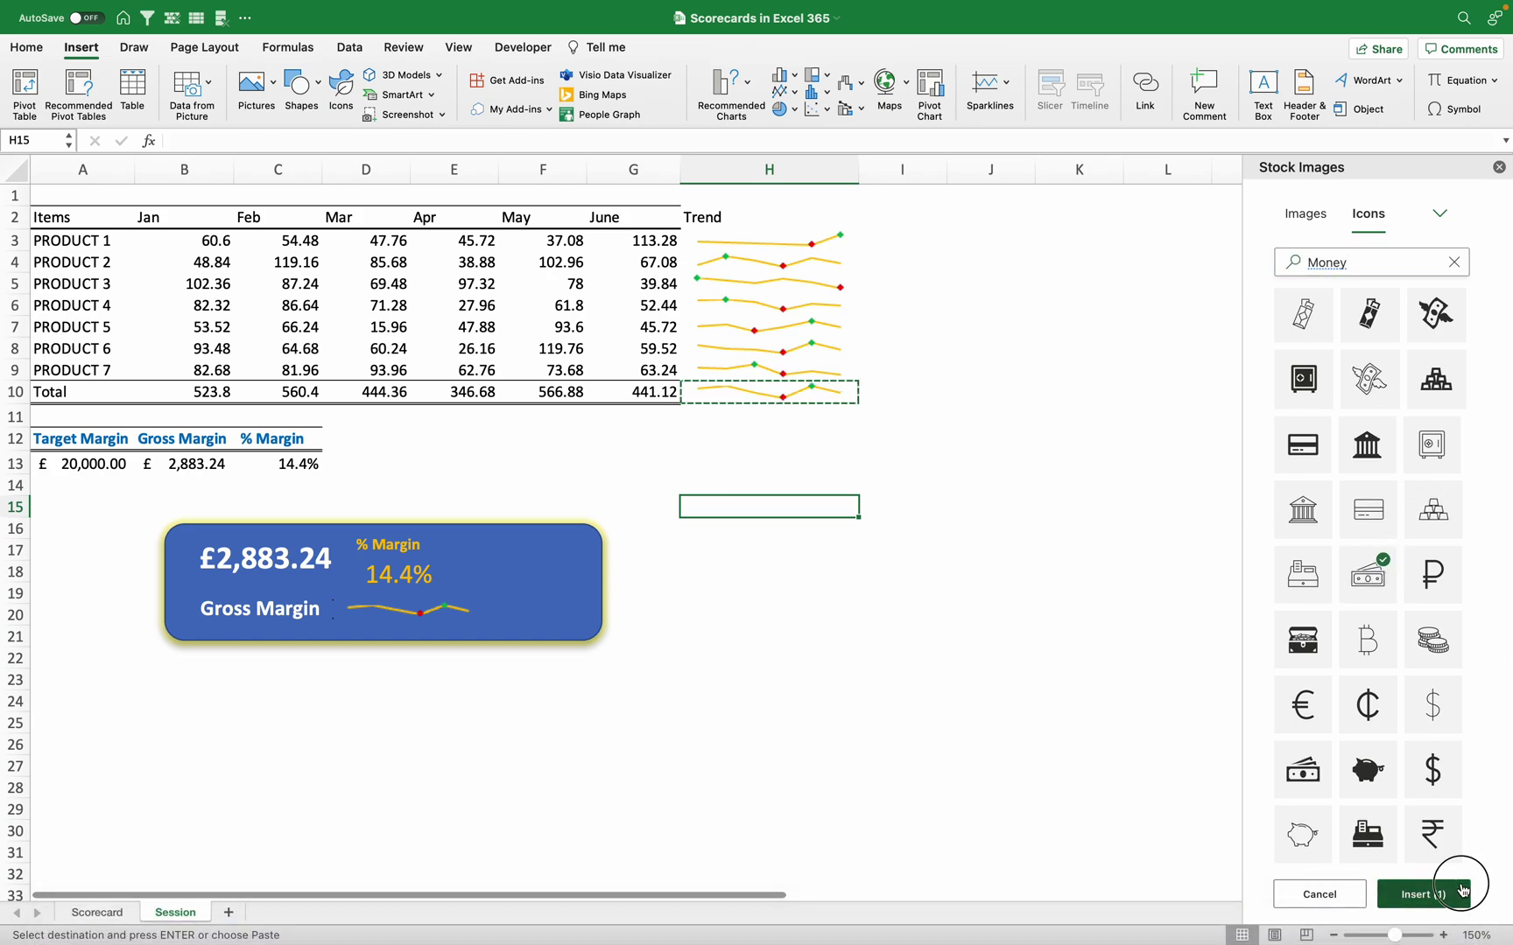
{"action": "left_click", "coordinate": [1444, 893]}
{"action": "left_click_drag", "start_coordinate": [735, 531], "coordinate": [711, 604]}
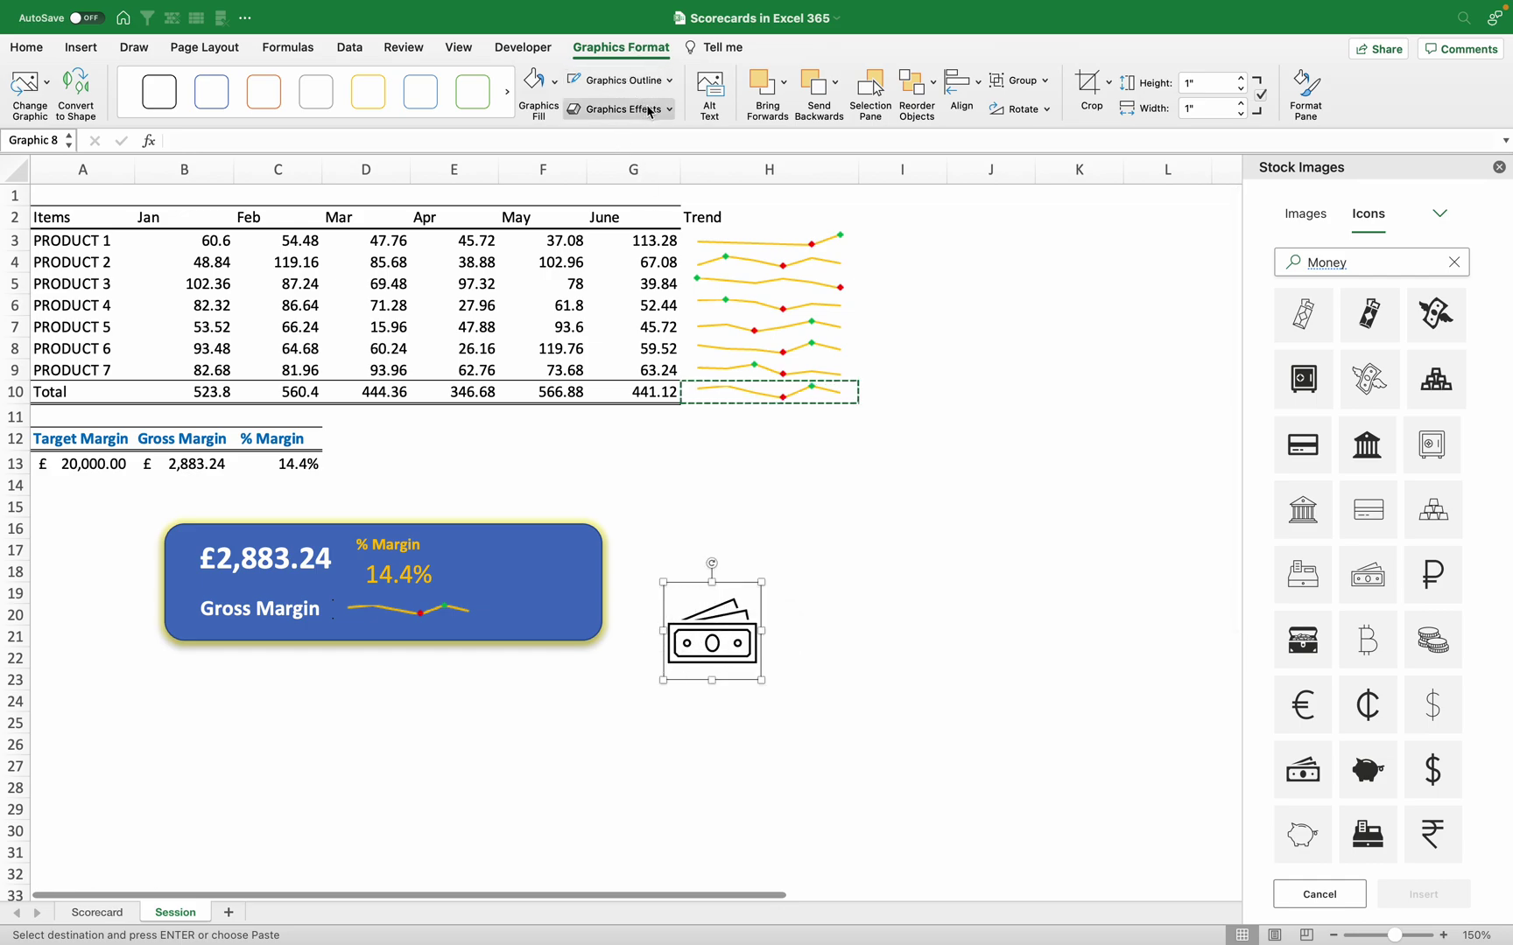
Fill the banknotes icon white, shrink it to 0.44" and place it on the card beside the % Margin label
{"action": "left_click", "coordinate": [557, 83]}
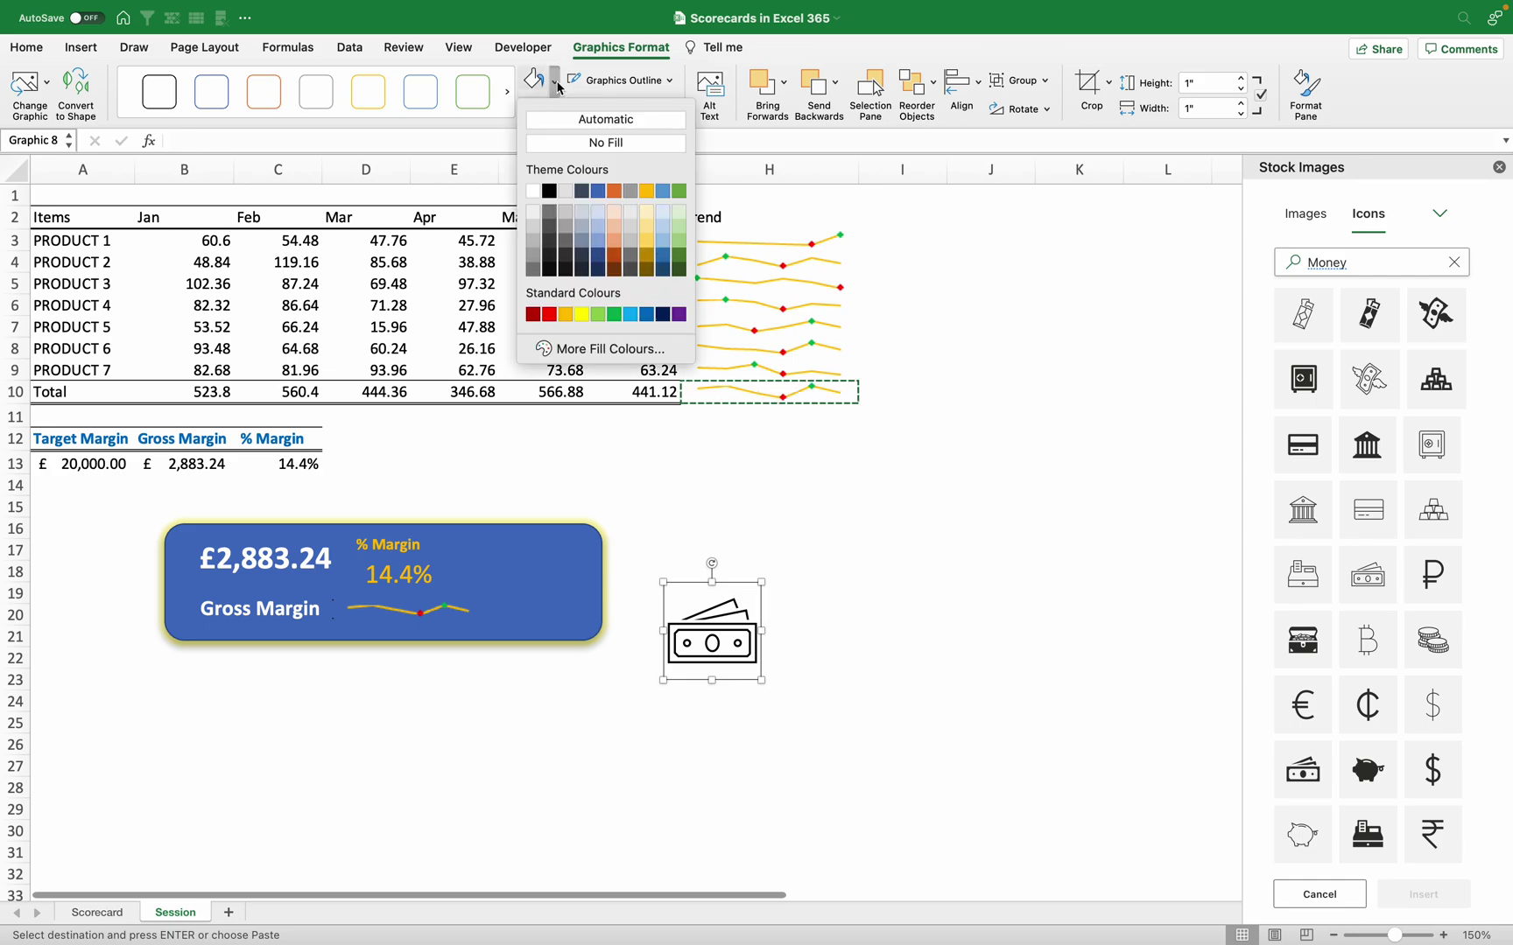
{"action": "left_click", "coordinate": [532, 190]}
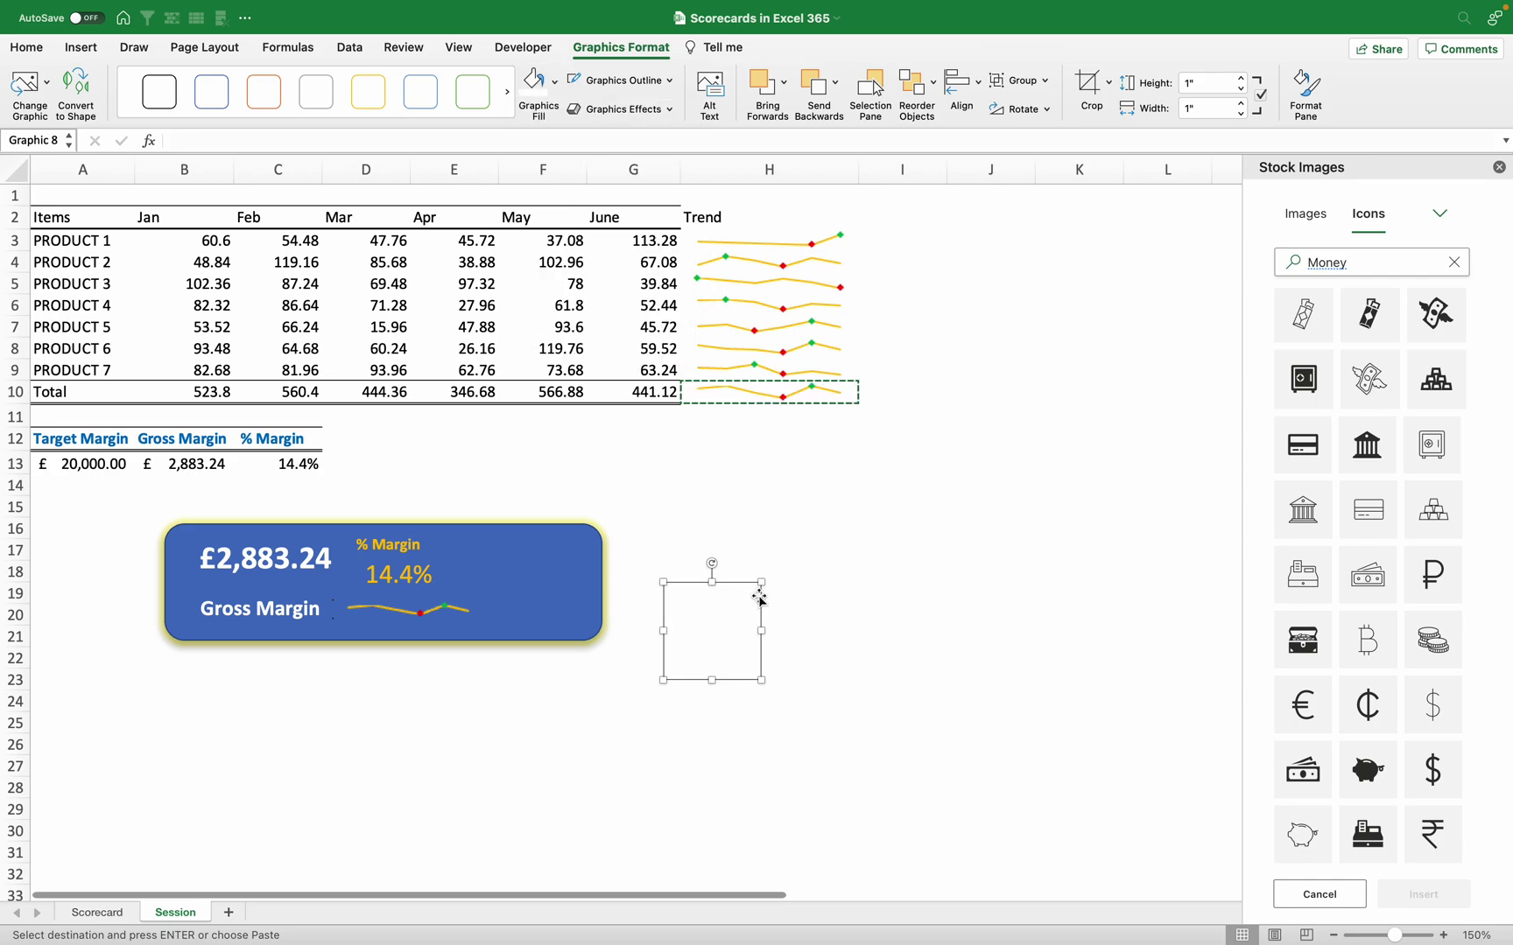
{"action": "left_click_drag", "start_coordinate": [761, 584], "coordinate": [465, 548]}
Narrow the blue rounded card from its right edge so it ends just past the banknotes icon
{"action": "left_click", "coordinate": [606, 581]}
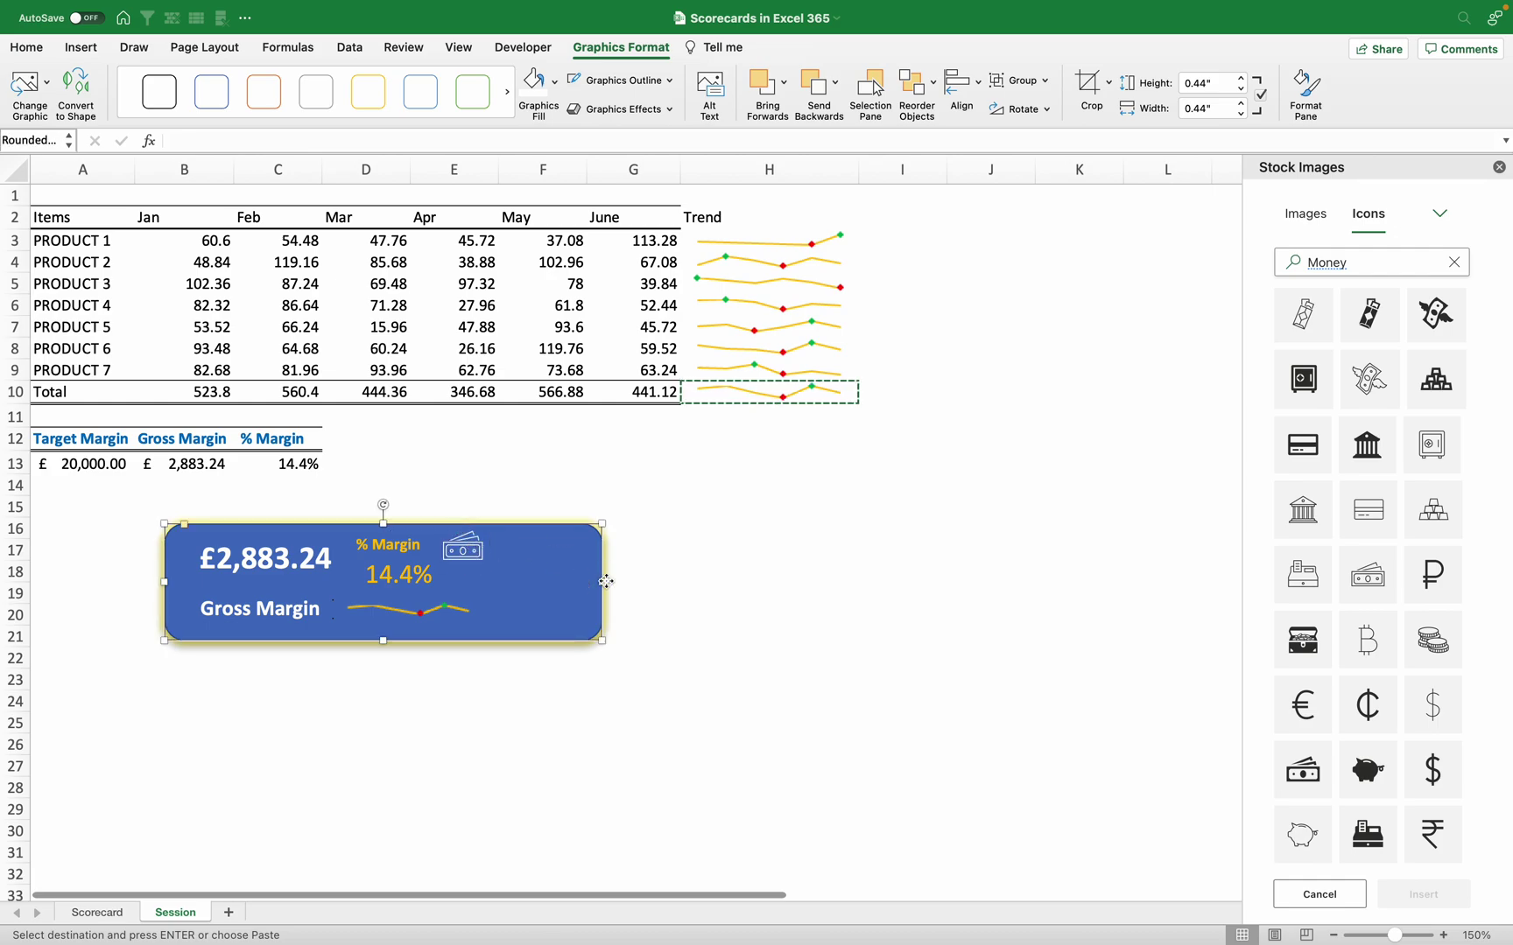
{"action": "left_click_drag", "start_coordinate": [602, 584], "coordinate": [511, 581]}
{"action": "left_click", "coordinate": [591, 574]}
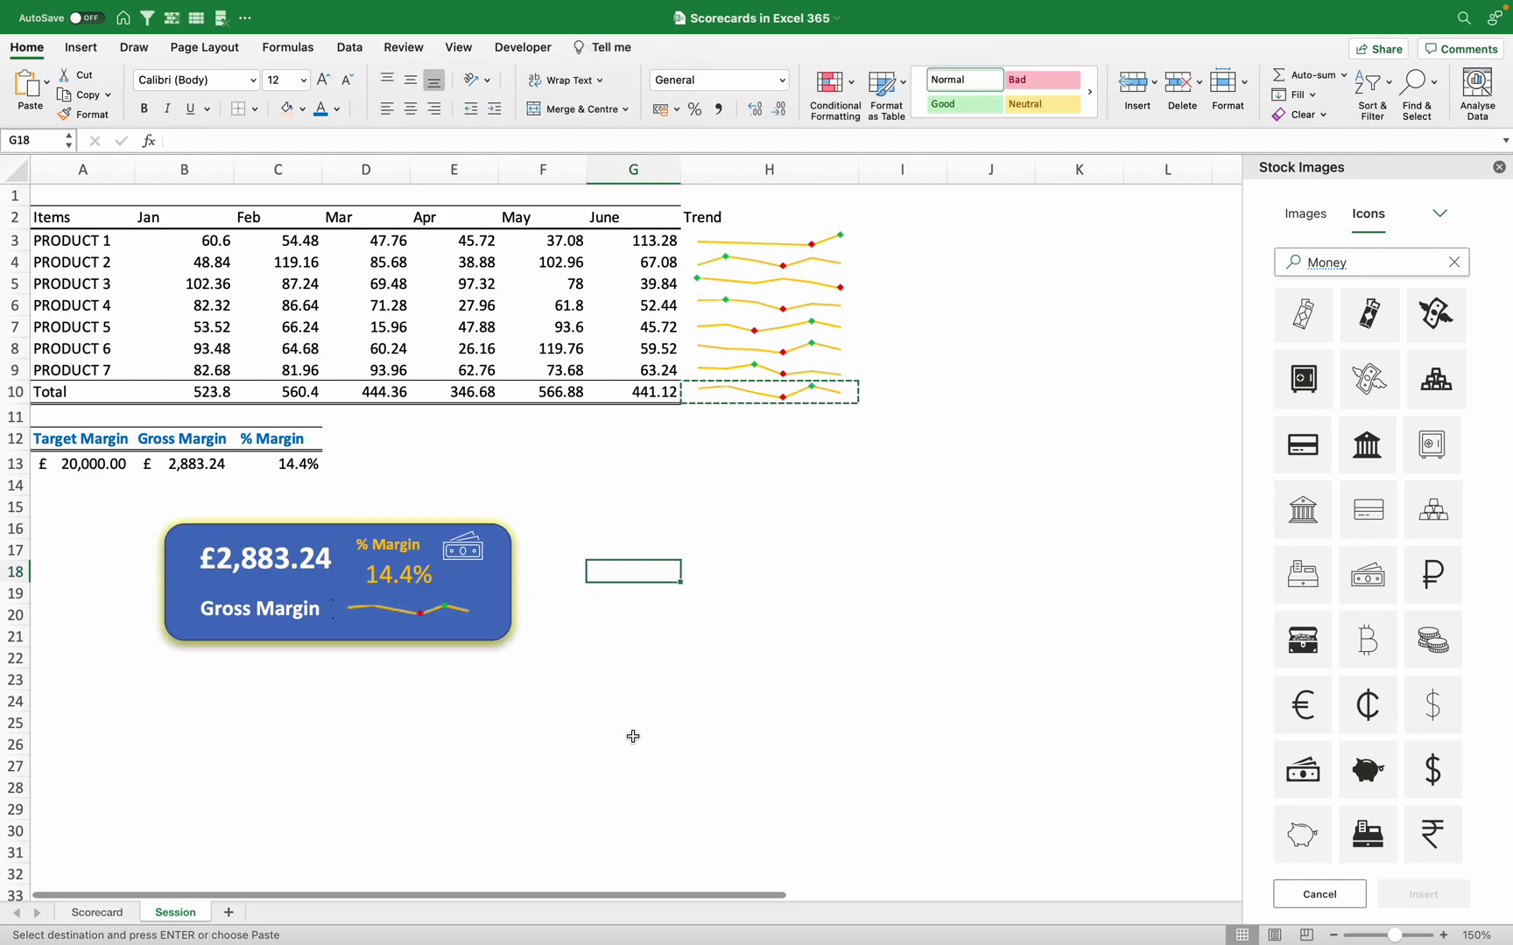
{"action": "left_click", "coordinate": [755, 716]}
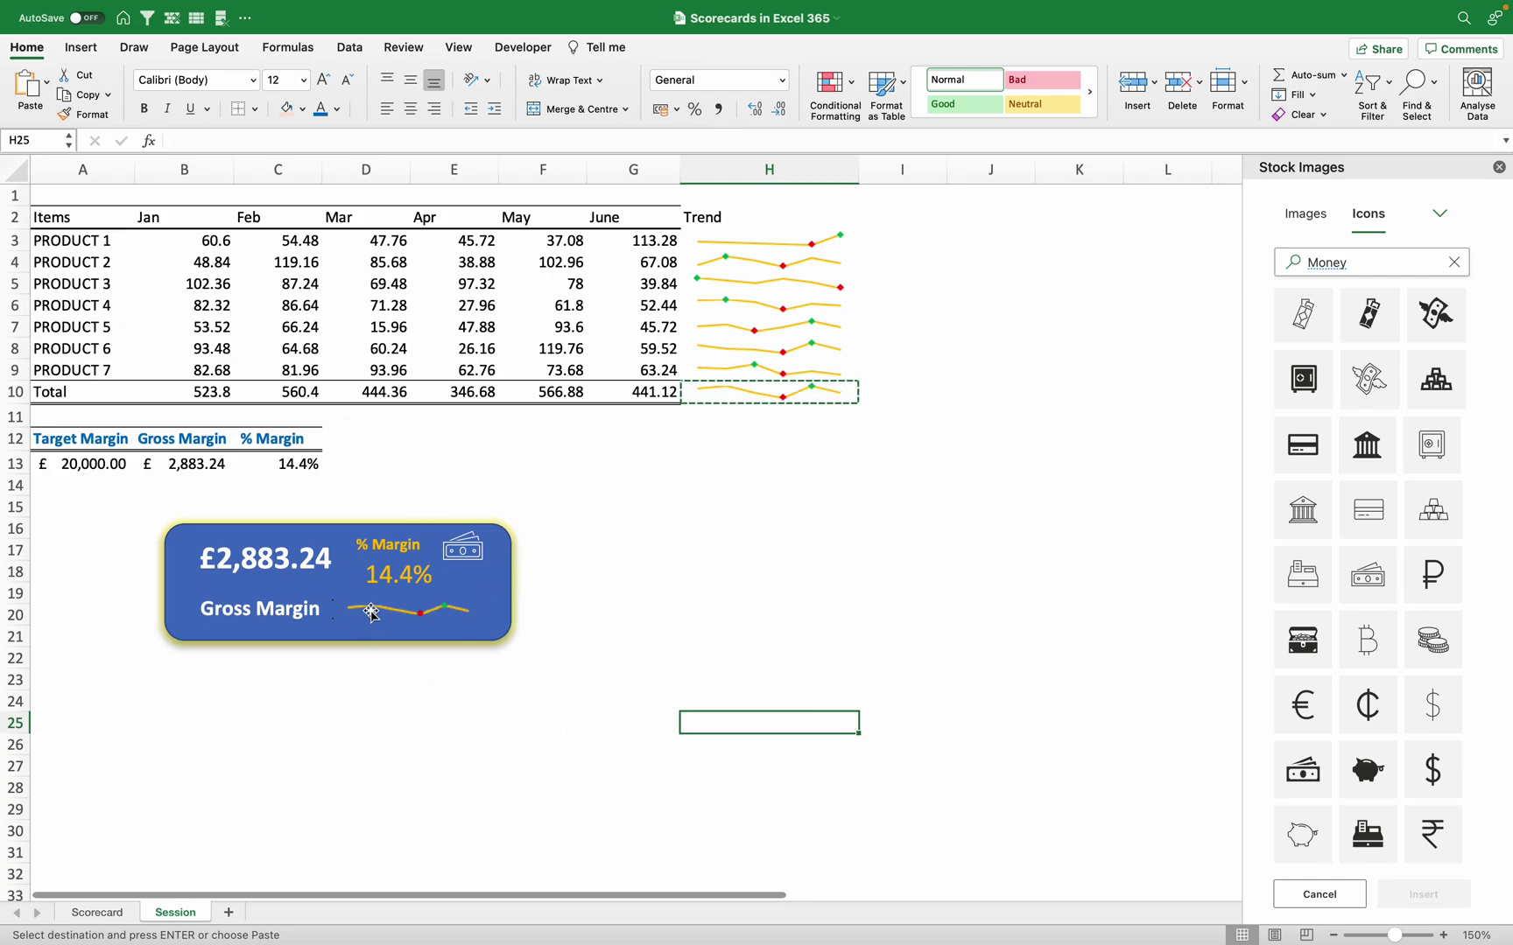
{"action": "left_click_drag", "start_coordinate": [508, 581], "coordinate": [571, 572]}
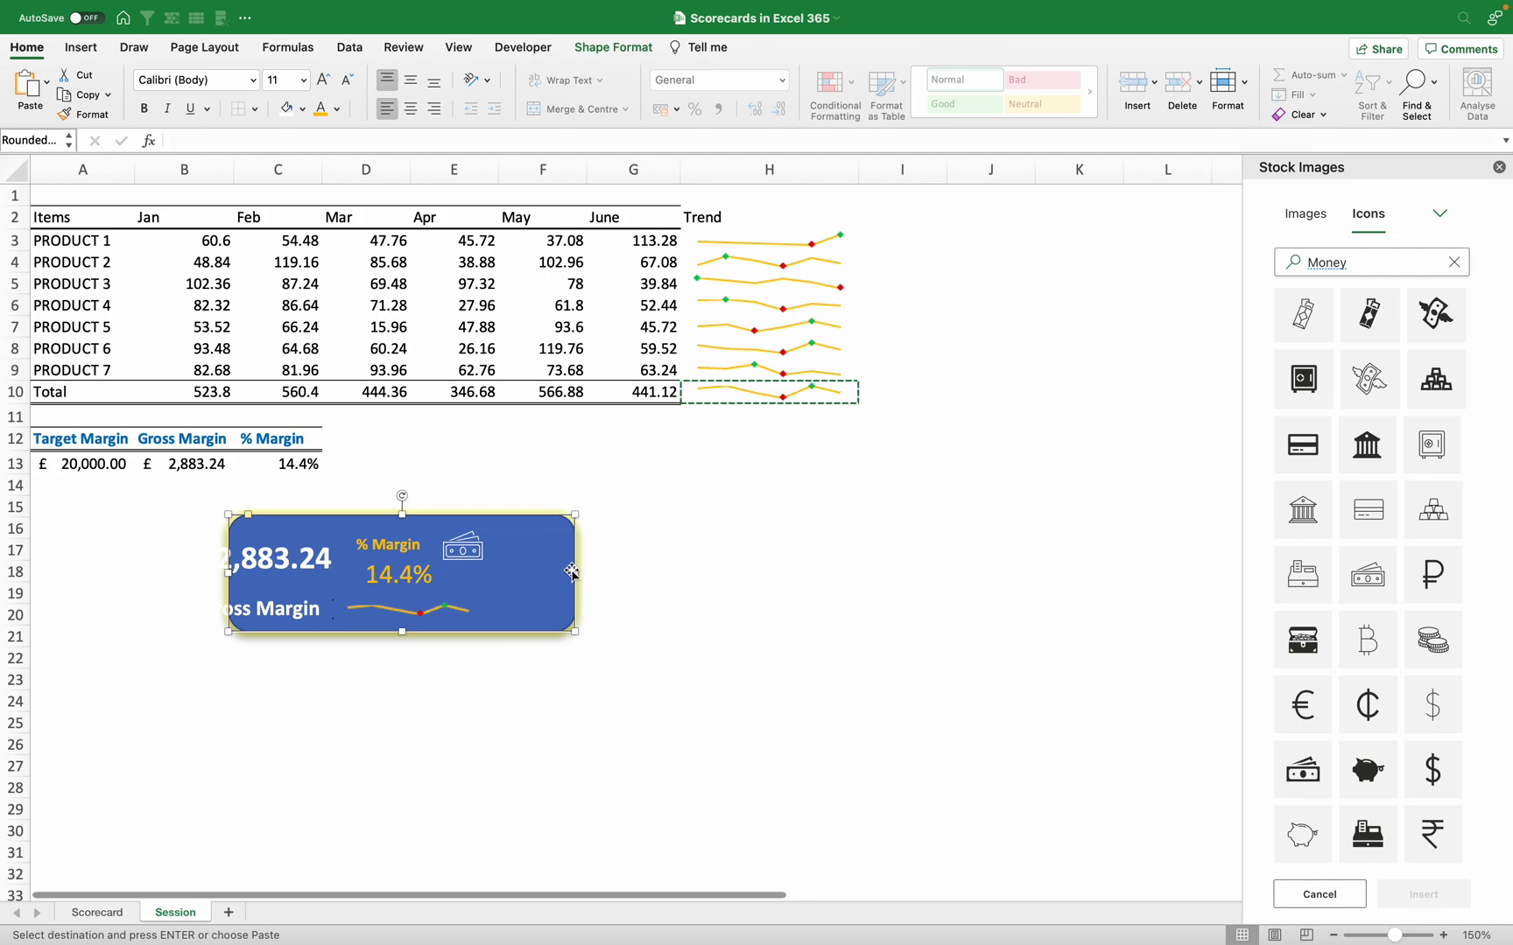
{"action": "key", "text": "Escape"}
{"action": "left_click", "coordinate": [688, 636]}
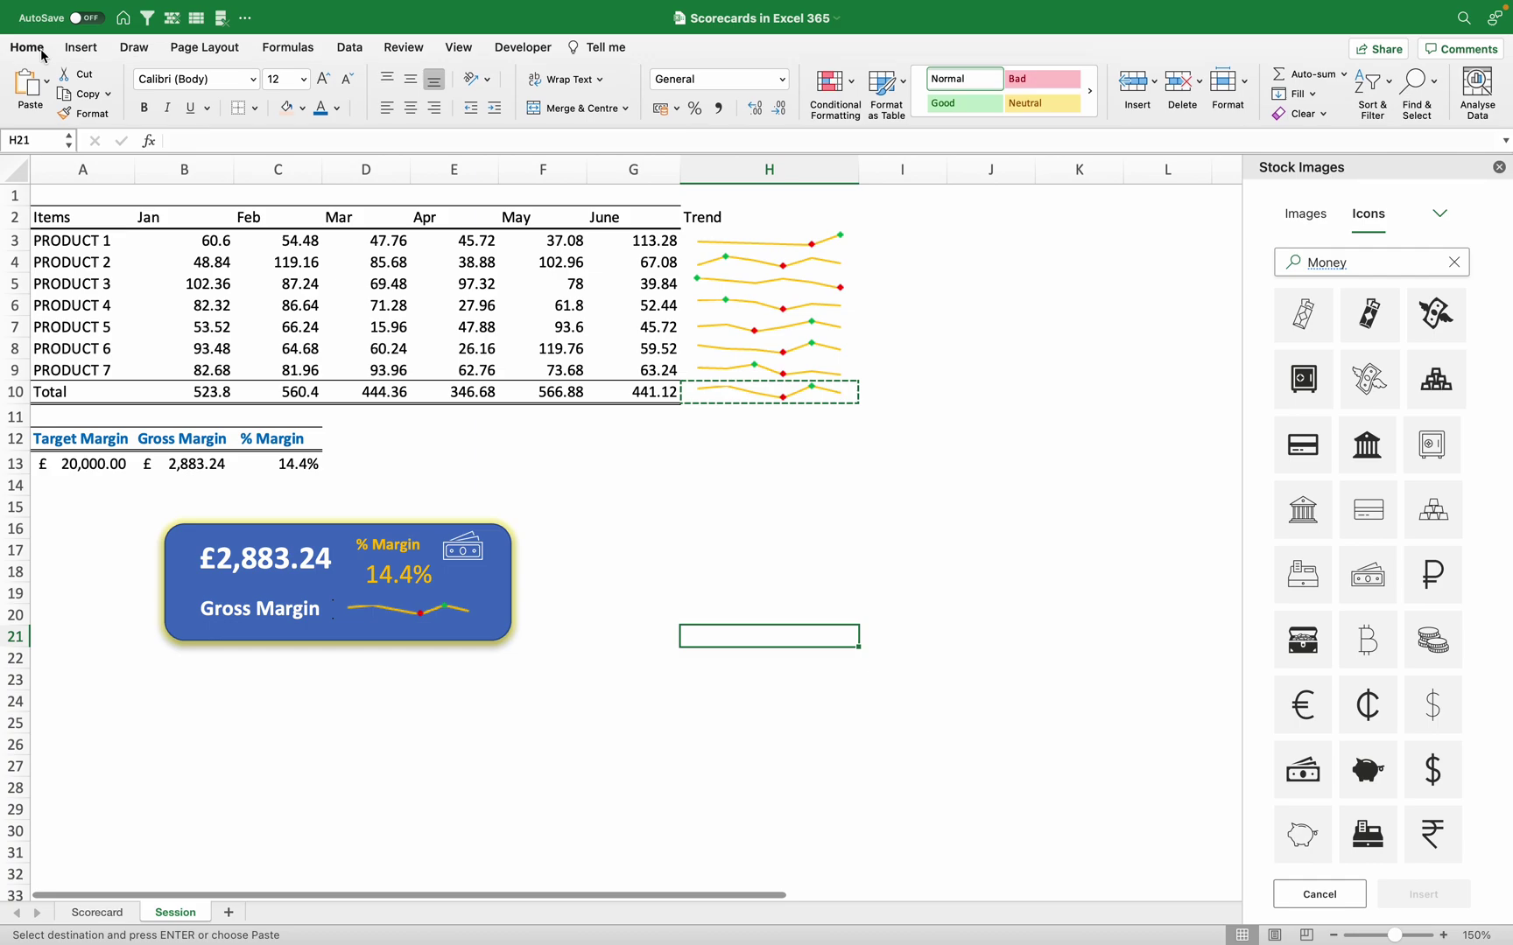
Select the card with all its text boxes, sparkline and icon, group them, and move the group slightly up and left
{"action": "double_click", "coordinate": [27, 48]}
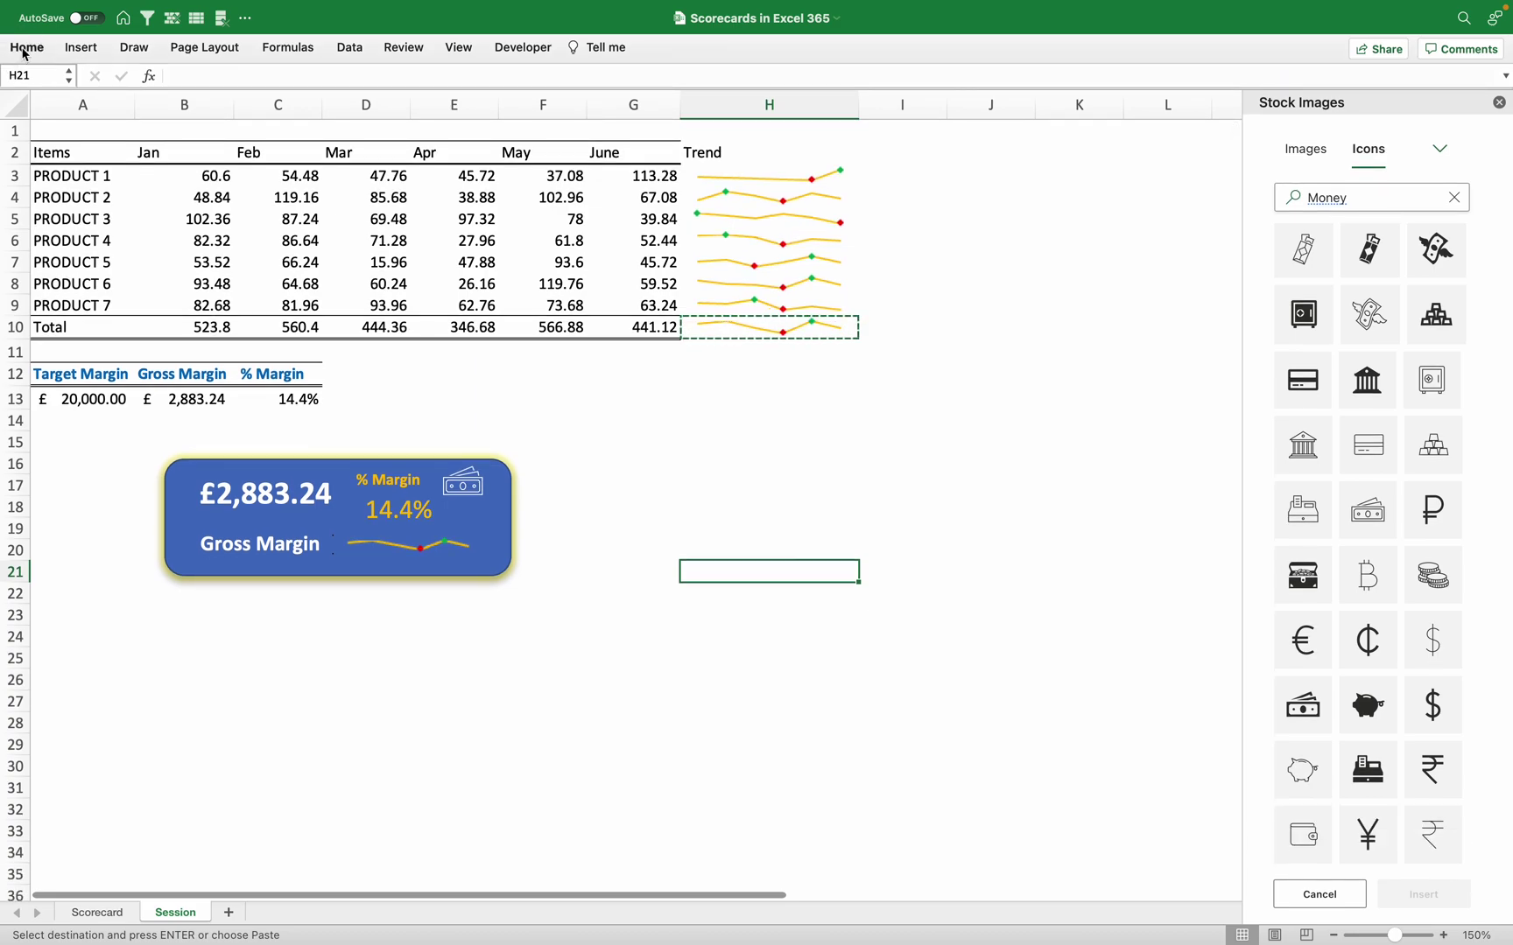
{"action": "double_click", "coordinate": [25, 51]}
{"action": "left_click", "coordinate": [1427, 112]}
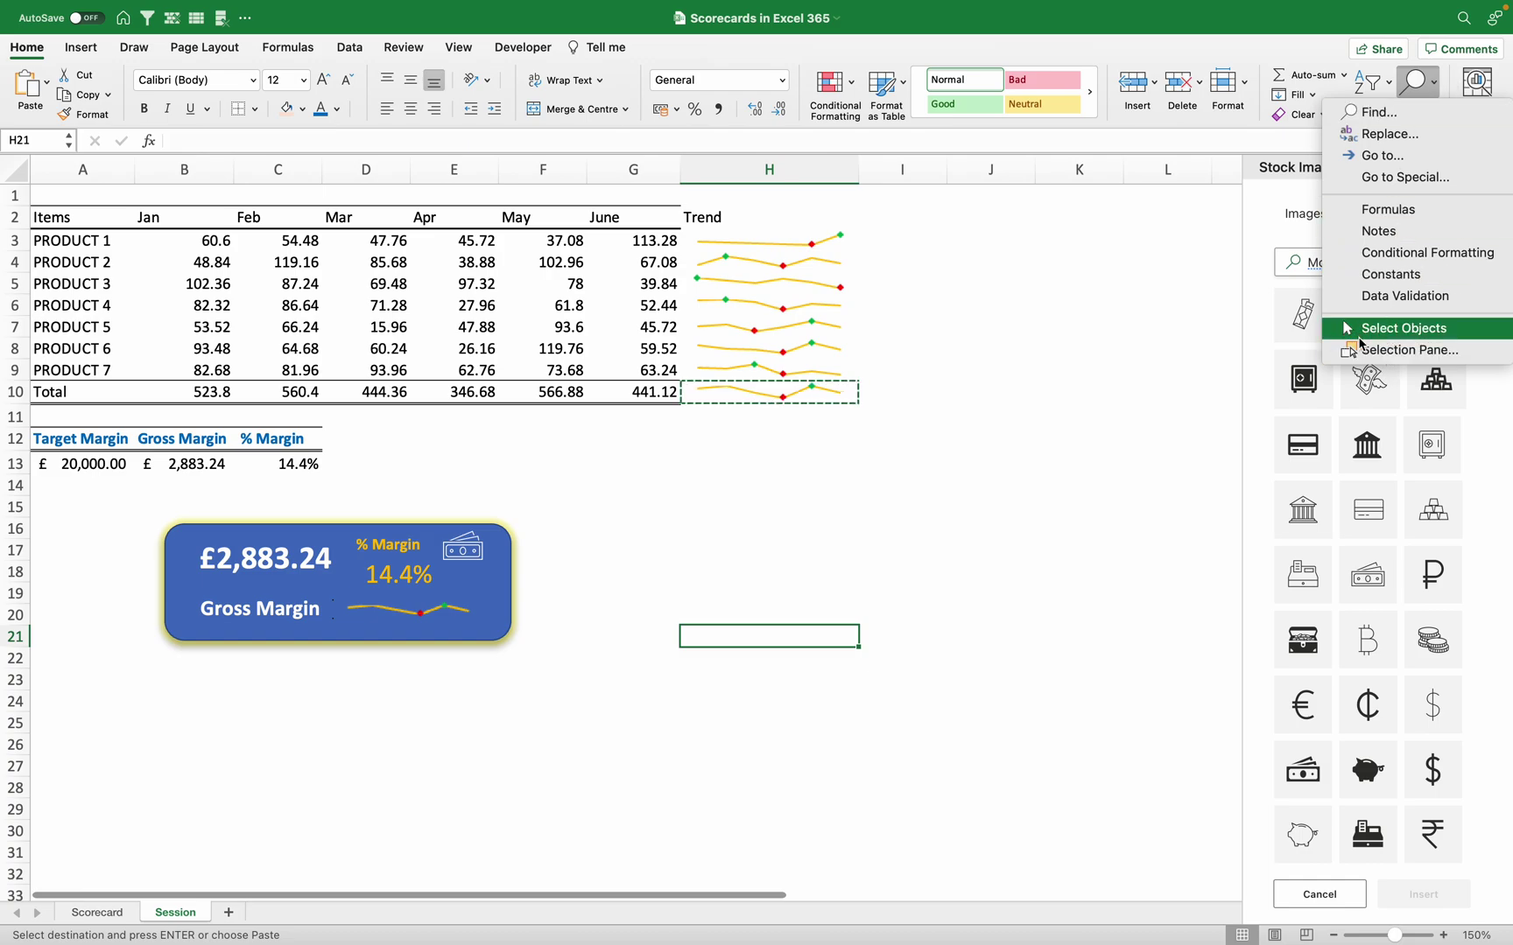
{"action": "left_click", "coordinate": [1395, 331]}
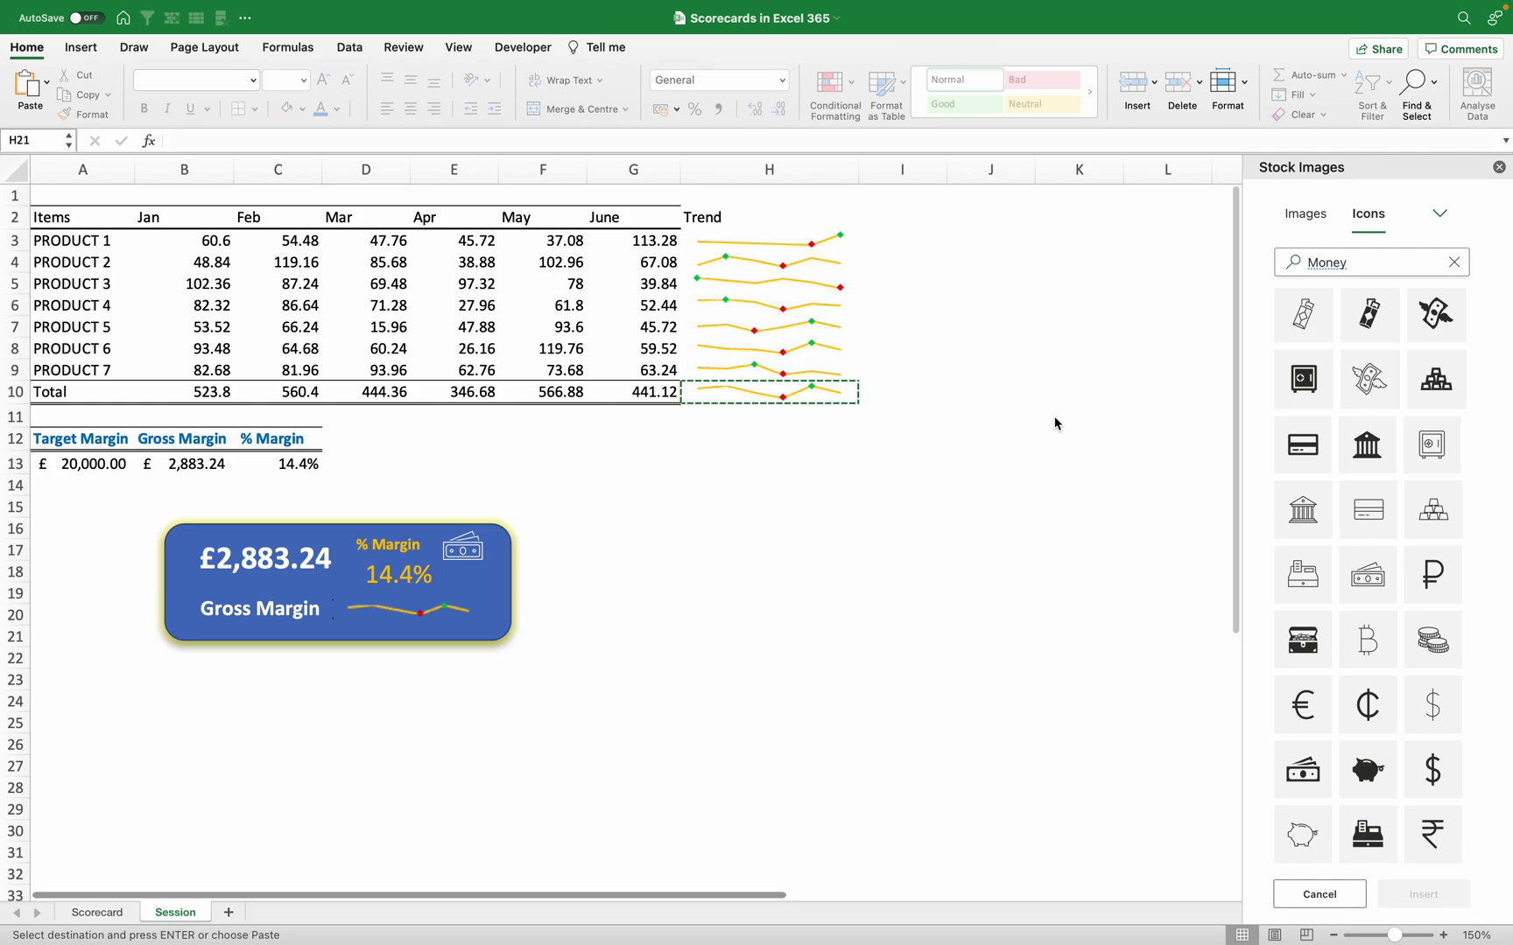
{"action": "left_click_drag", "start_coordinate": [96, 494], "coordinate": [652, 689]}
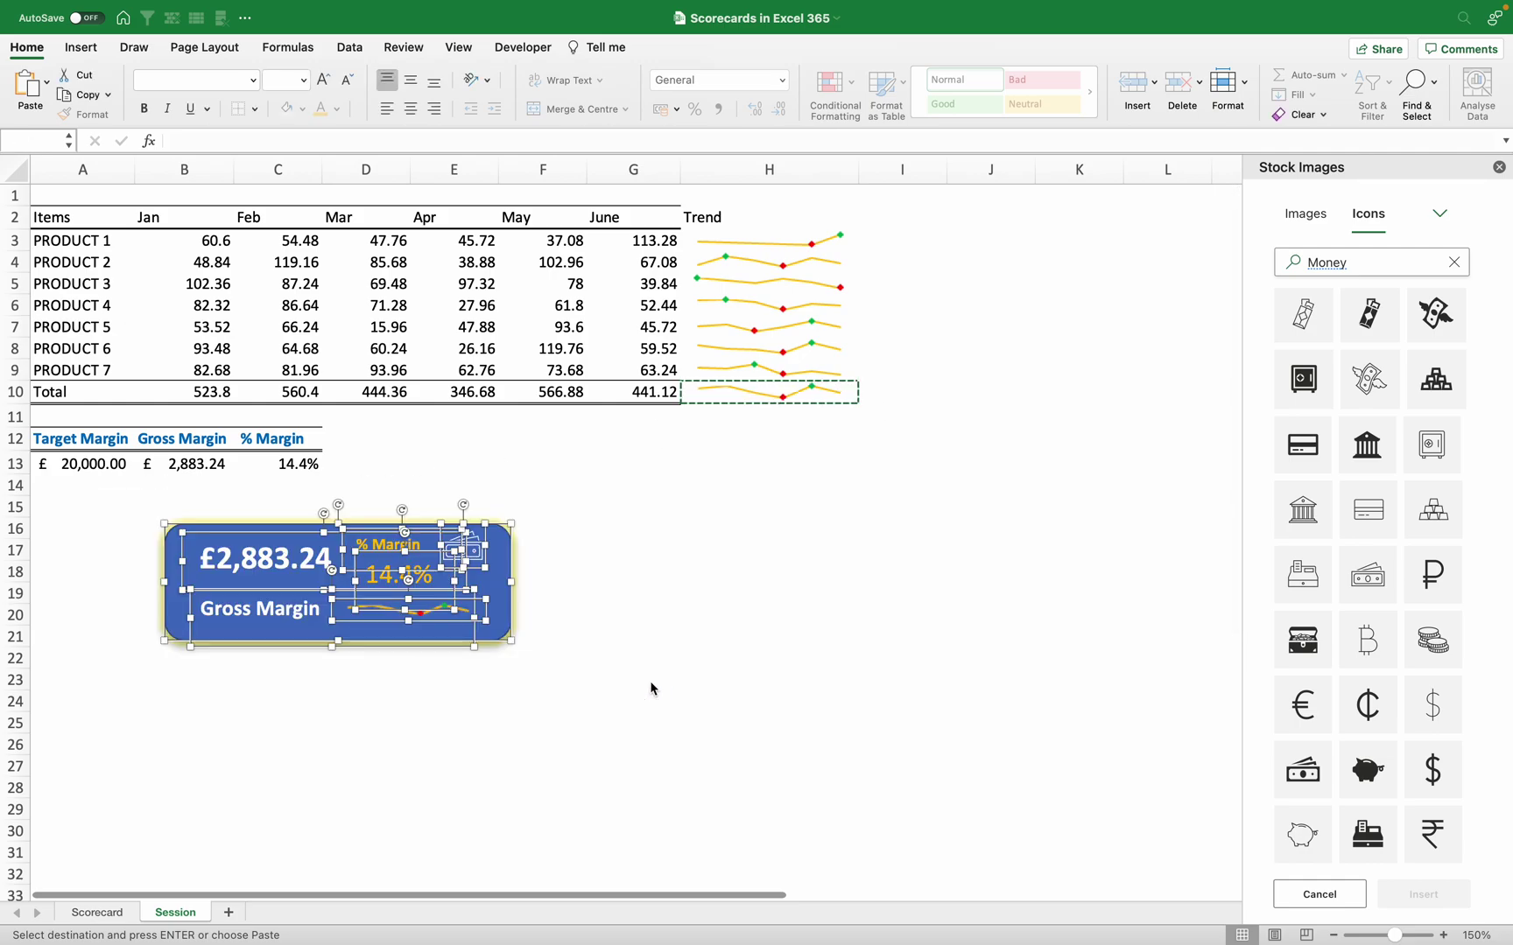
{"action": "right_click", "coordinate": [493, 524]}
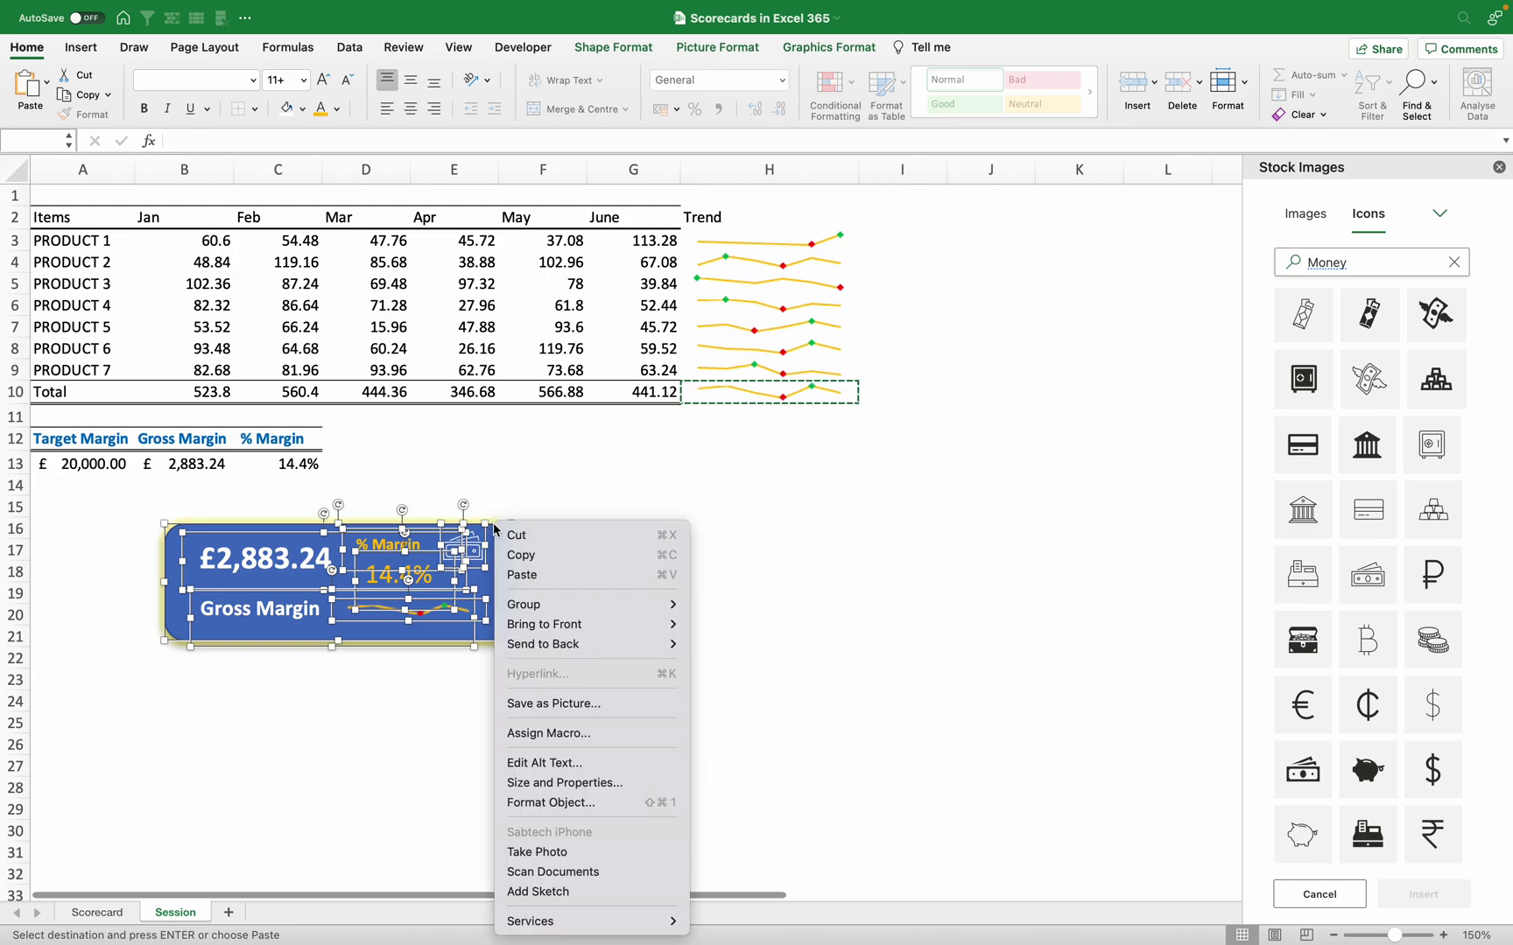
{"action": "mouse_move", "coordinate": [592, 611]}
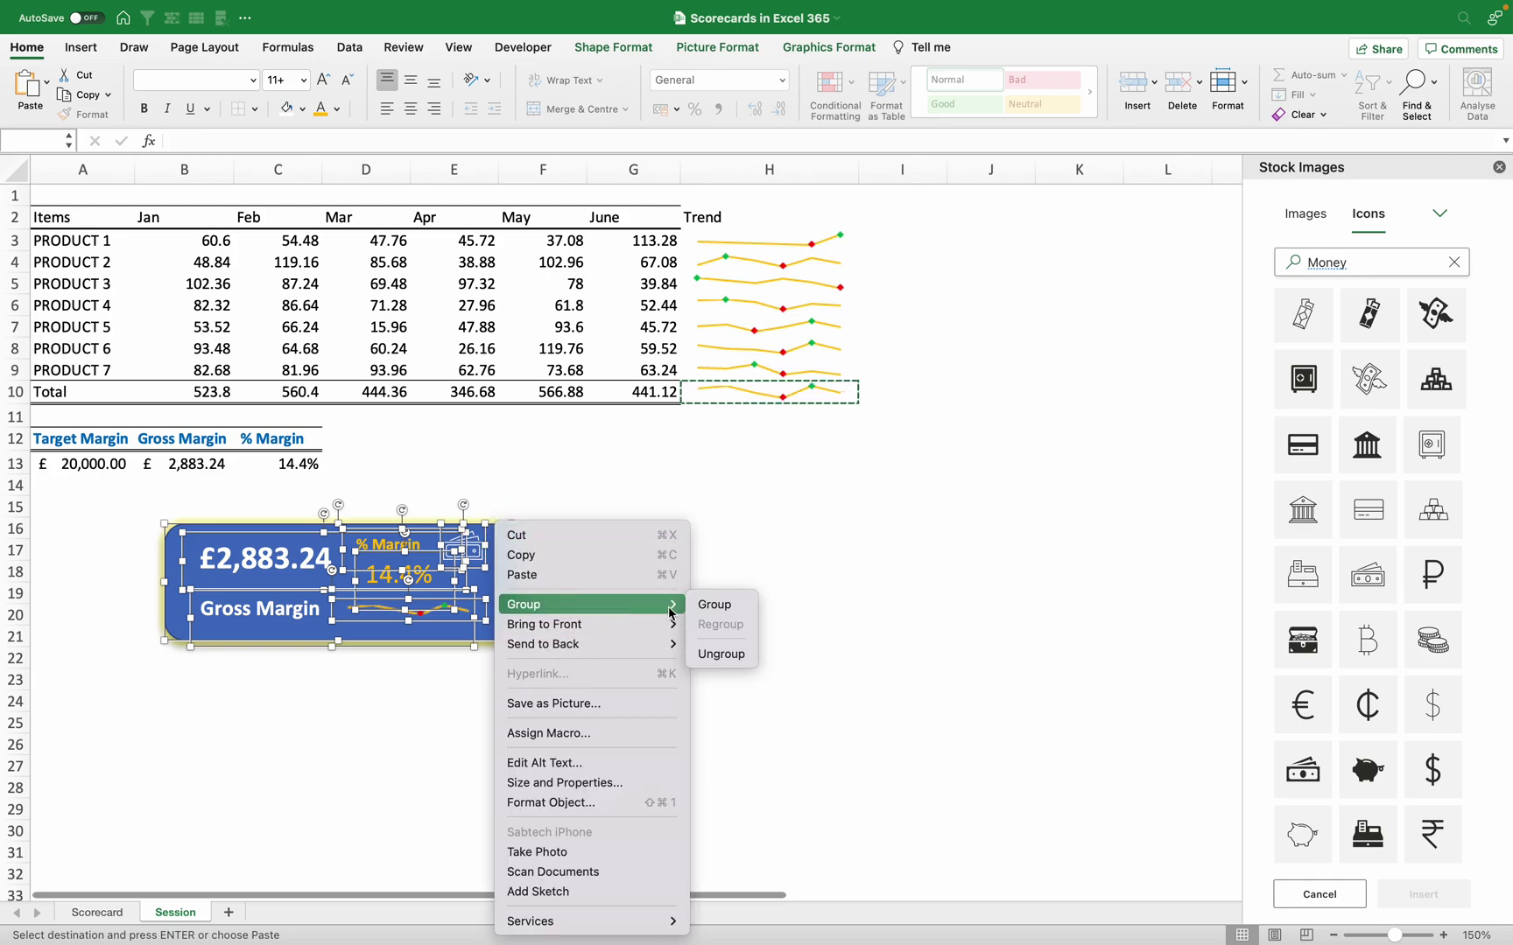
{"action": "left_click", "coordinate": [711, 605]}
{"action": "left_click", "coordinate": [754, 557]}
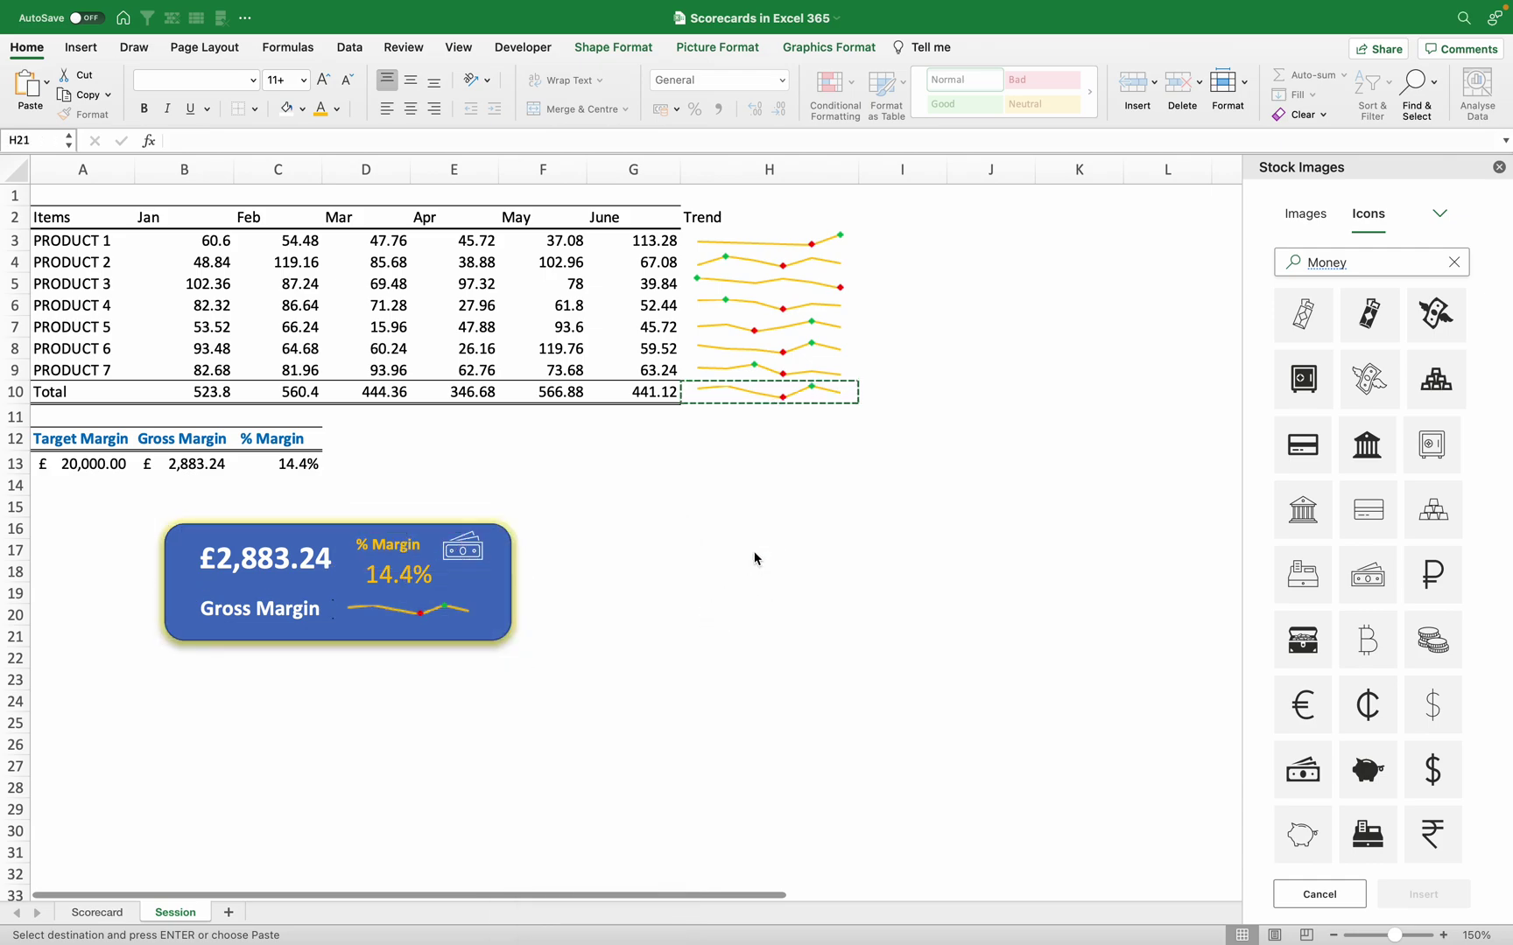
{"action": "mouse_move", "coordinate": [499, 630]}
{"action": "left_mouse_down"}
{"action": "mouse_move", "coordinate": [565, 667]}
{"action": "mouse_move", "coordinate": [781, 588]}
{"action": "mouse_move", "coordinate": [553, 636]}
{"action": "mouse_move", "coordinate": [449, 704]}
{"action": "mouse_move", "coordinate": [668, 632]}
{"action": "mouse_move", "coordinate": [486, 629]}
{"action": "mouse_move", "coordinate": [480, 610]}
{"action": "left_mouse_up"}
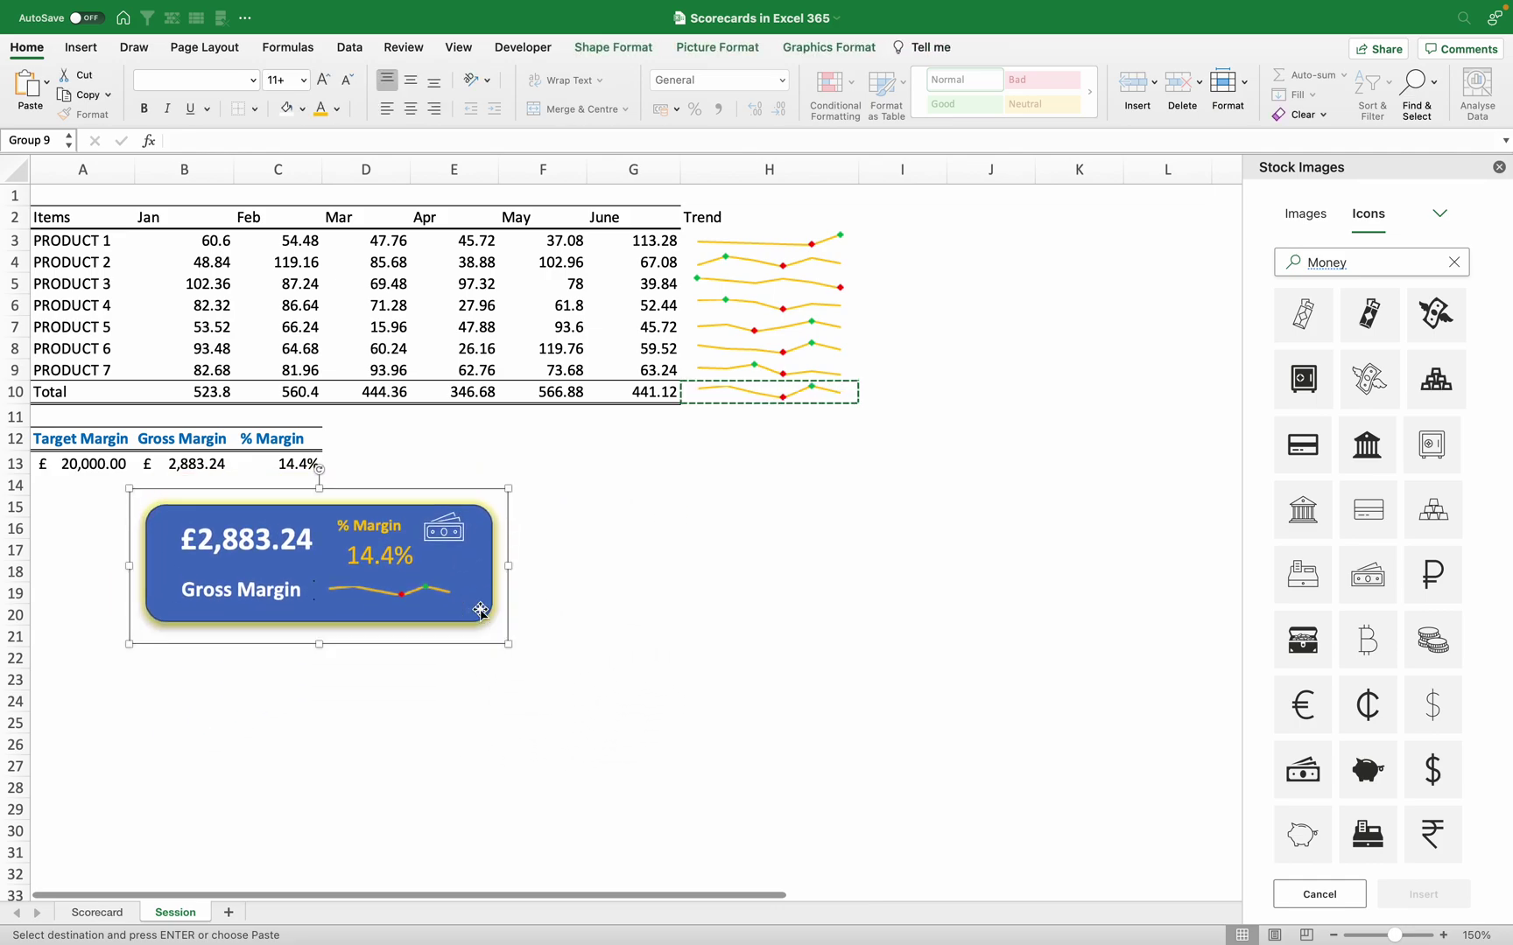